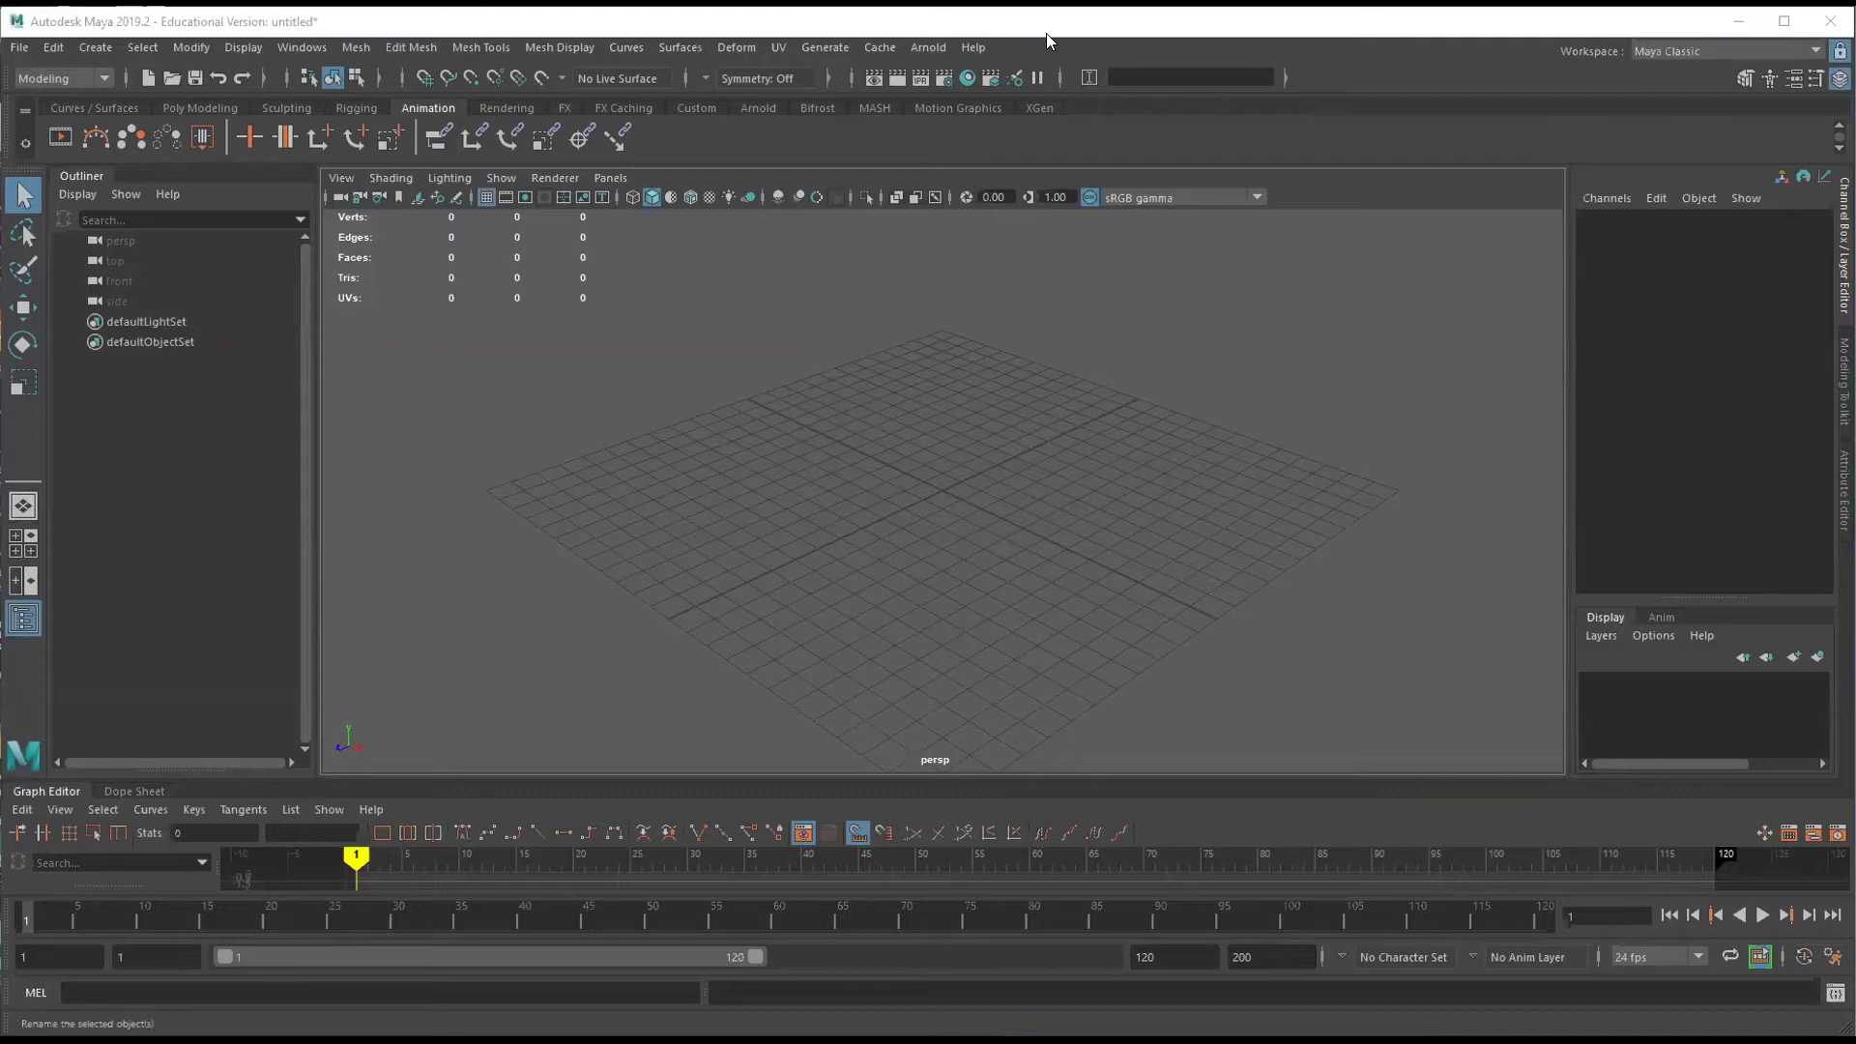
Create a polygon cube at the origin and scale it uniformly to about 4.
click(87, 132)
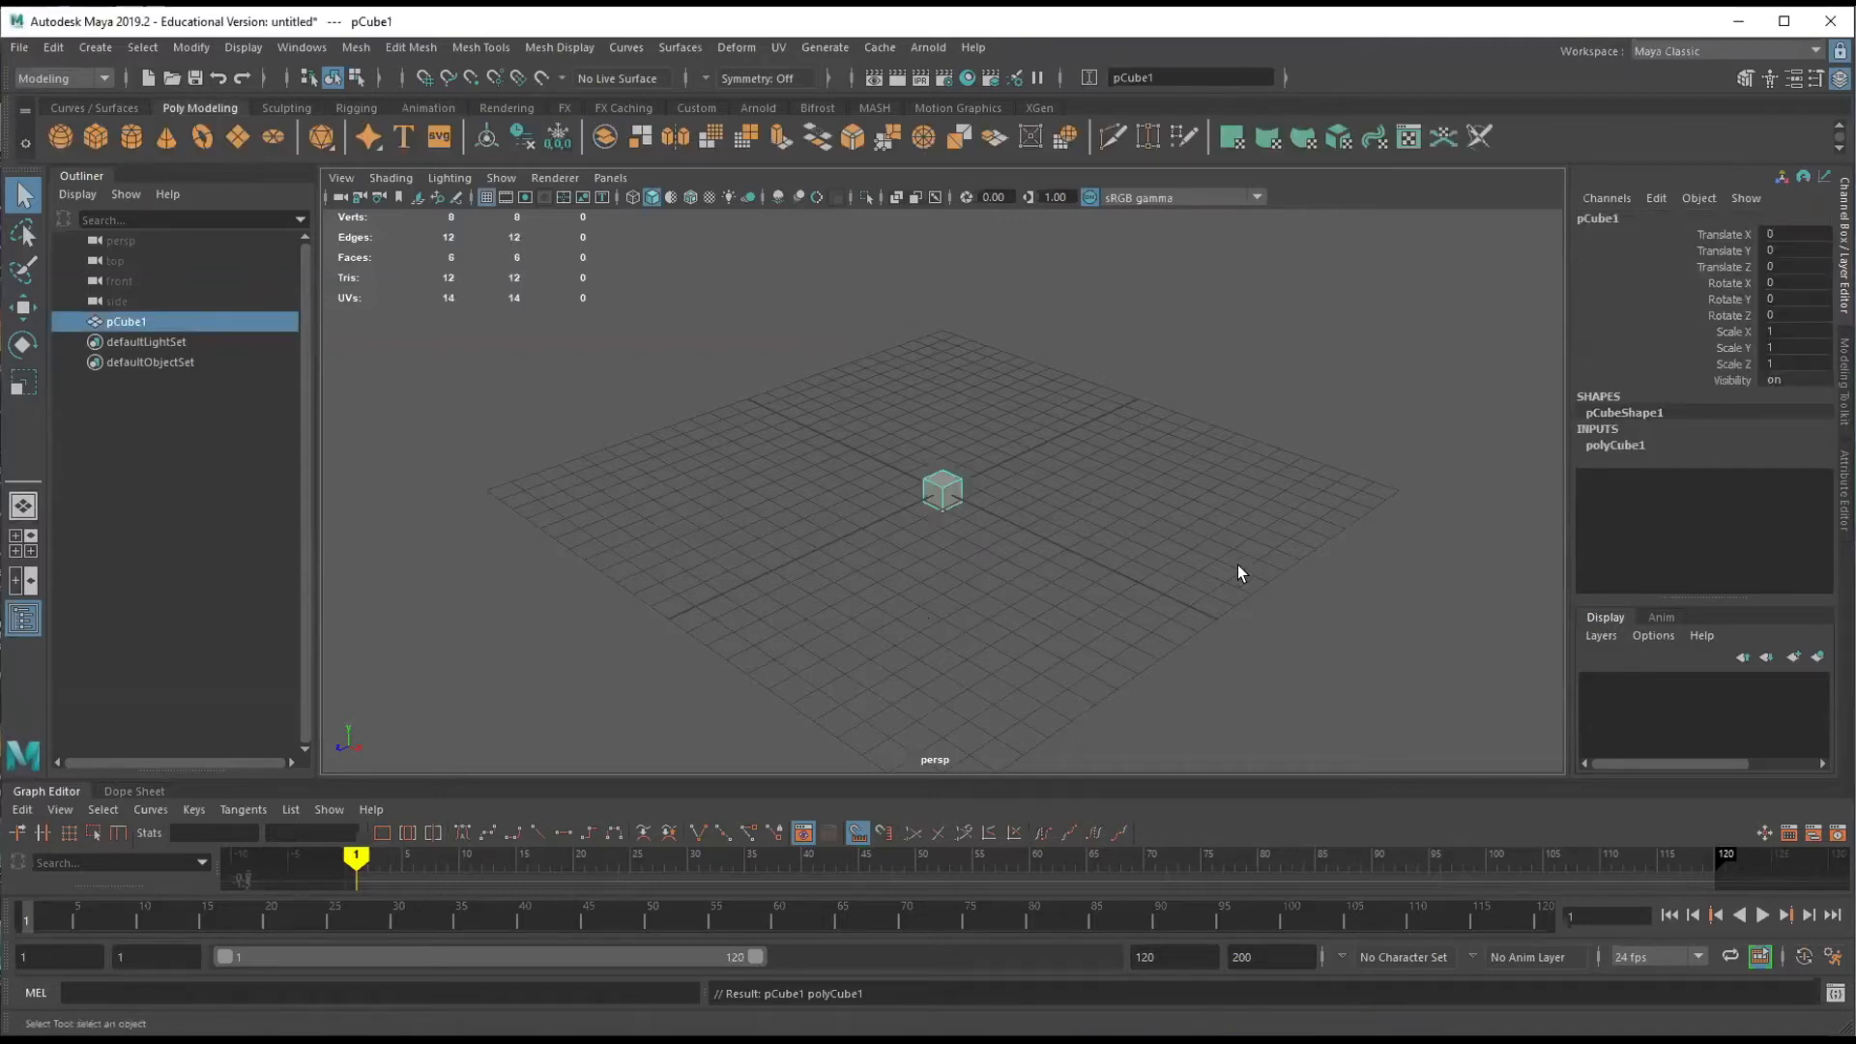
key(r)
drag(944, 487, 1013, 501)
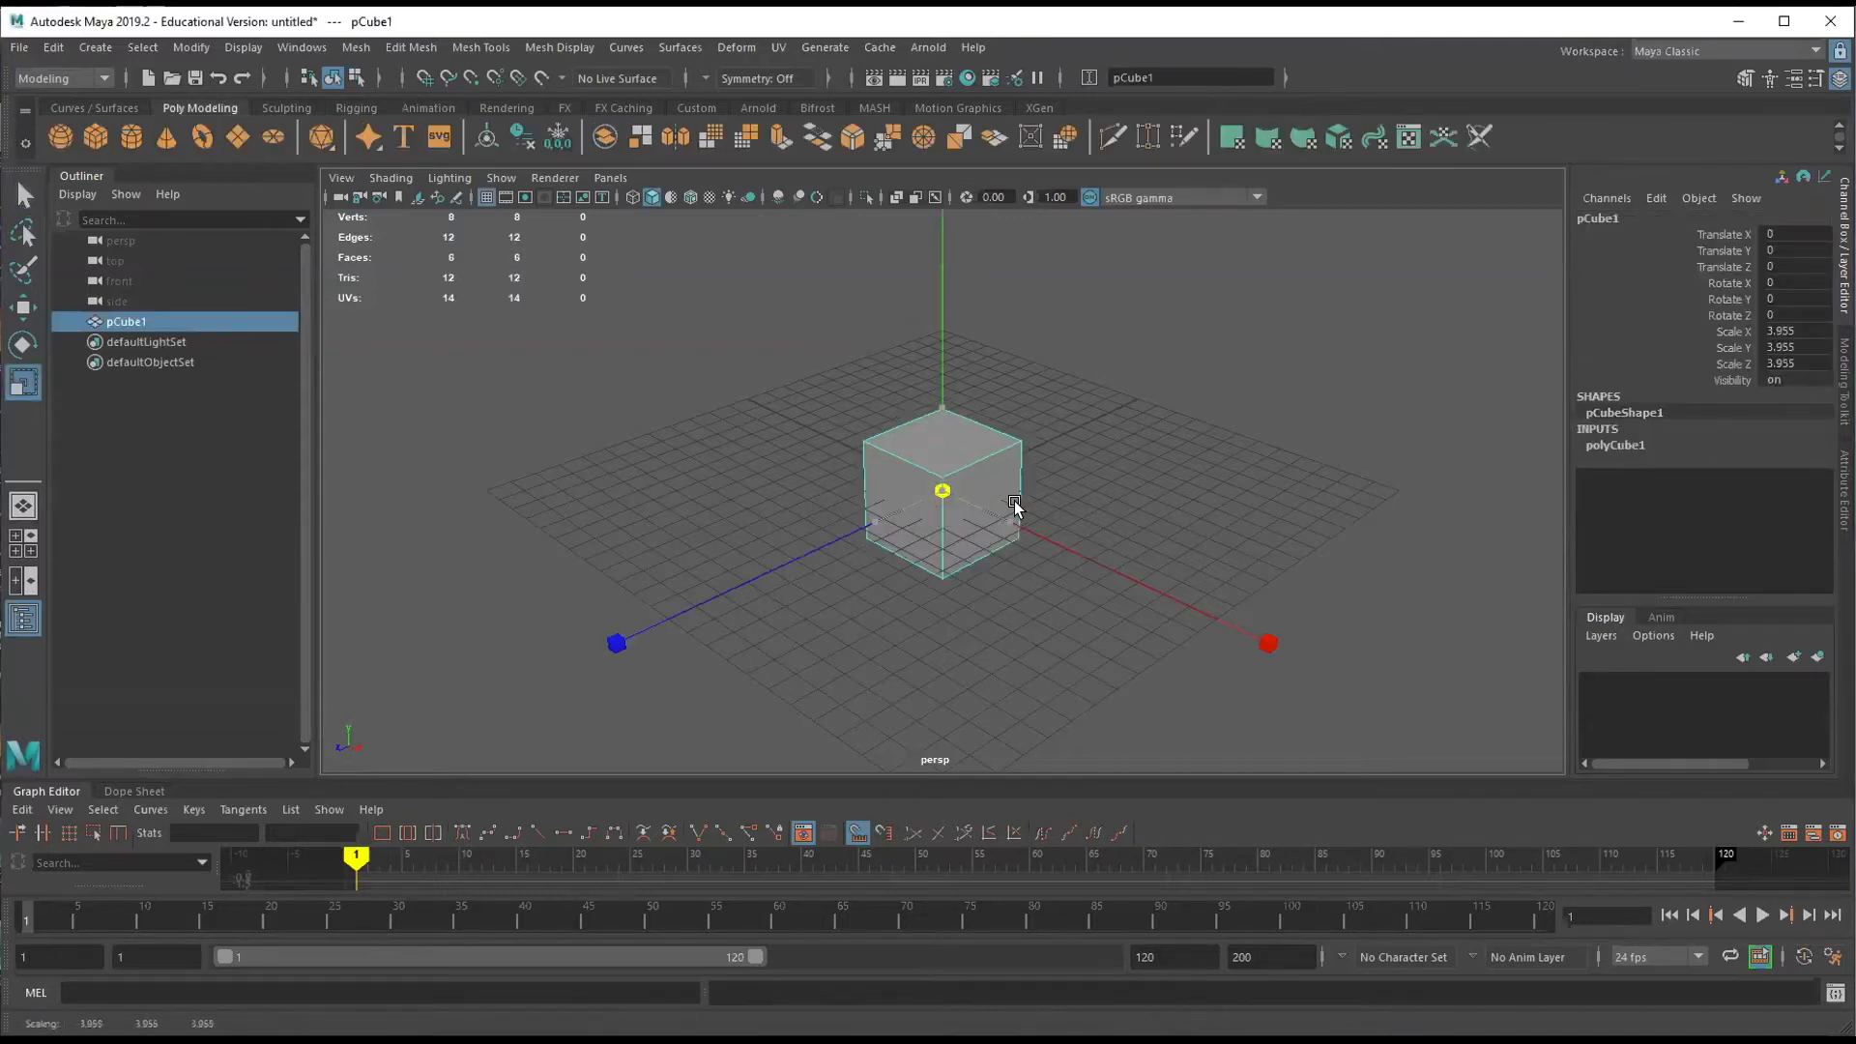
Freeze the cube's transformations and delete its construction history.
click(558, 137)
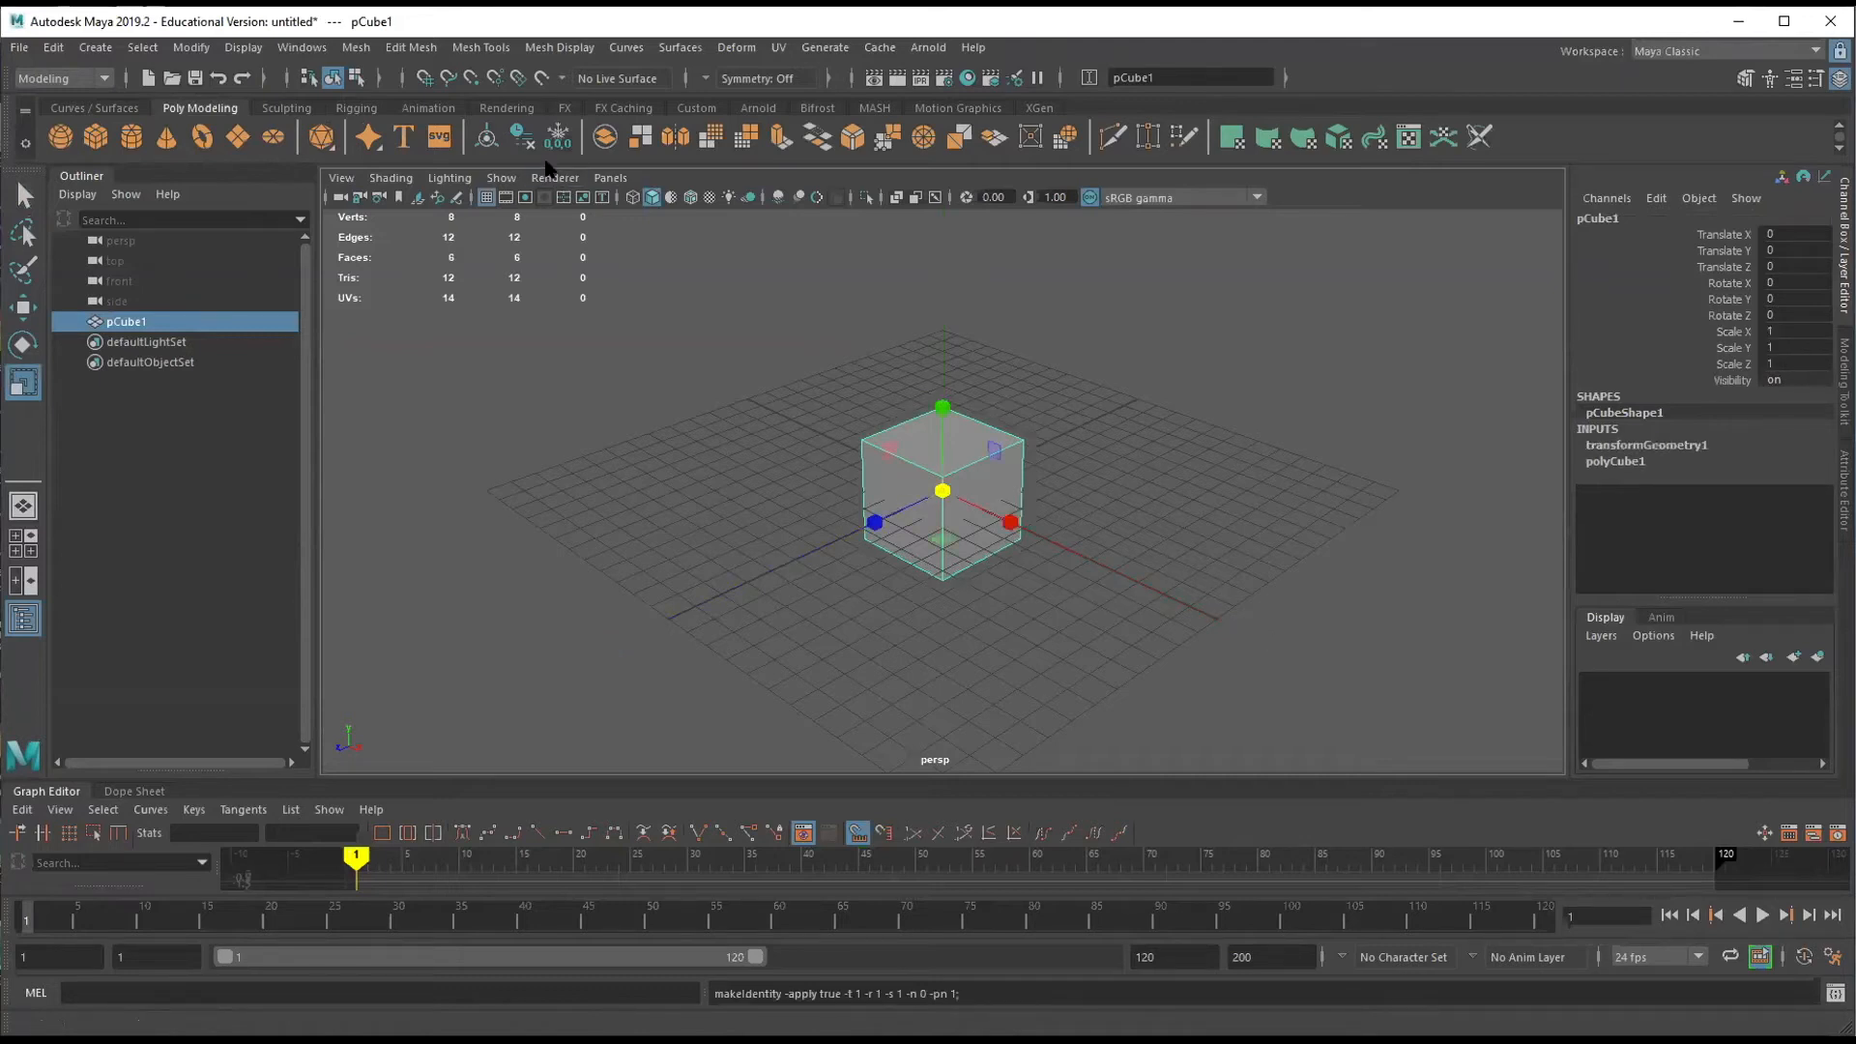
click(522, 137)
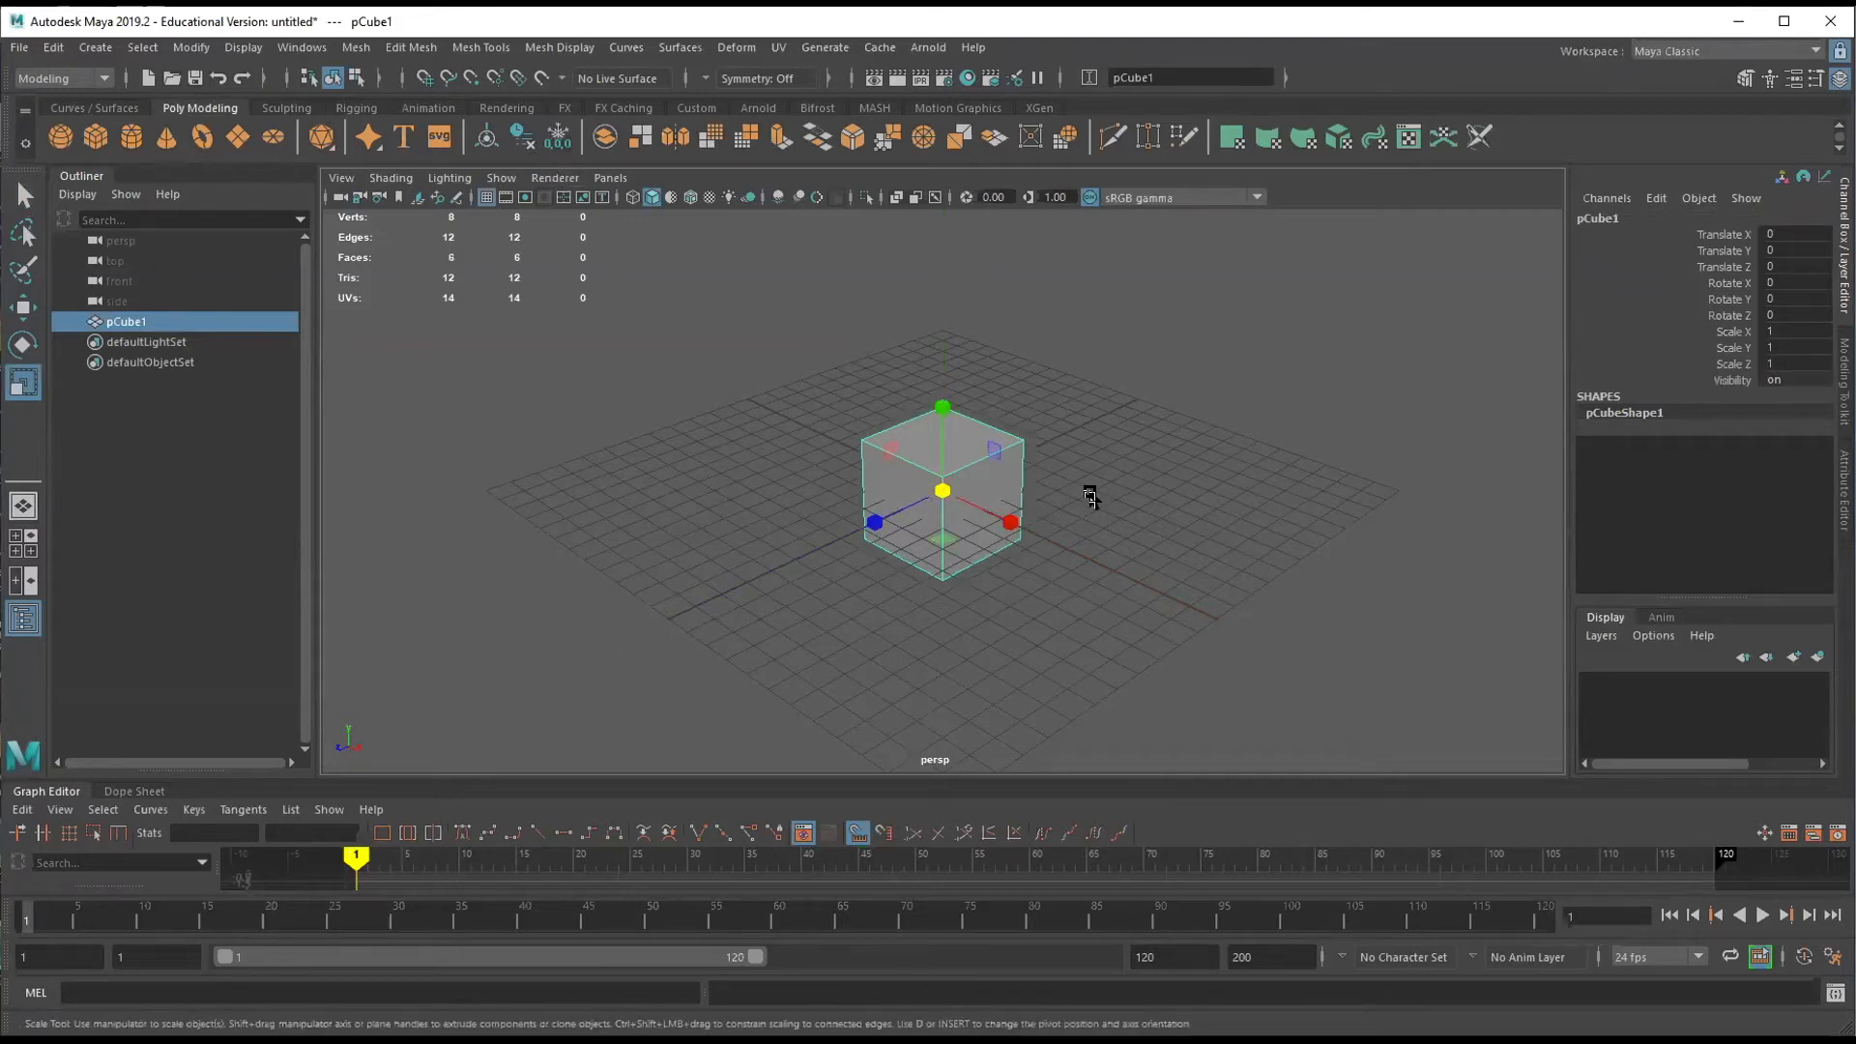
Move the cube's pivot straight down to the level of its bottom face, using vertex snapping.
key(w)
key(d)
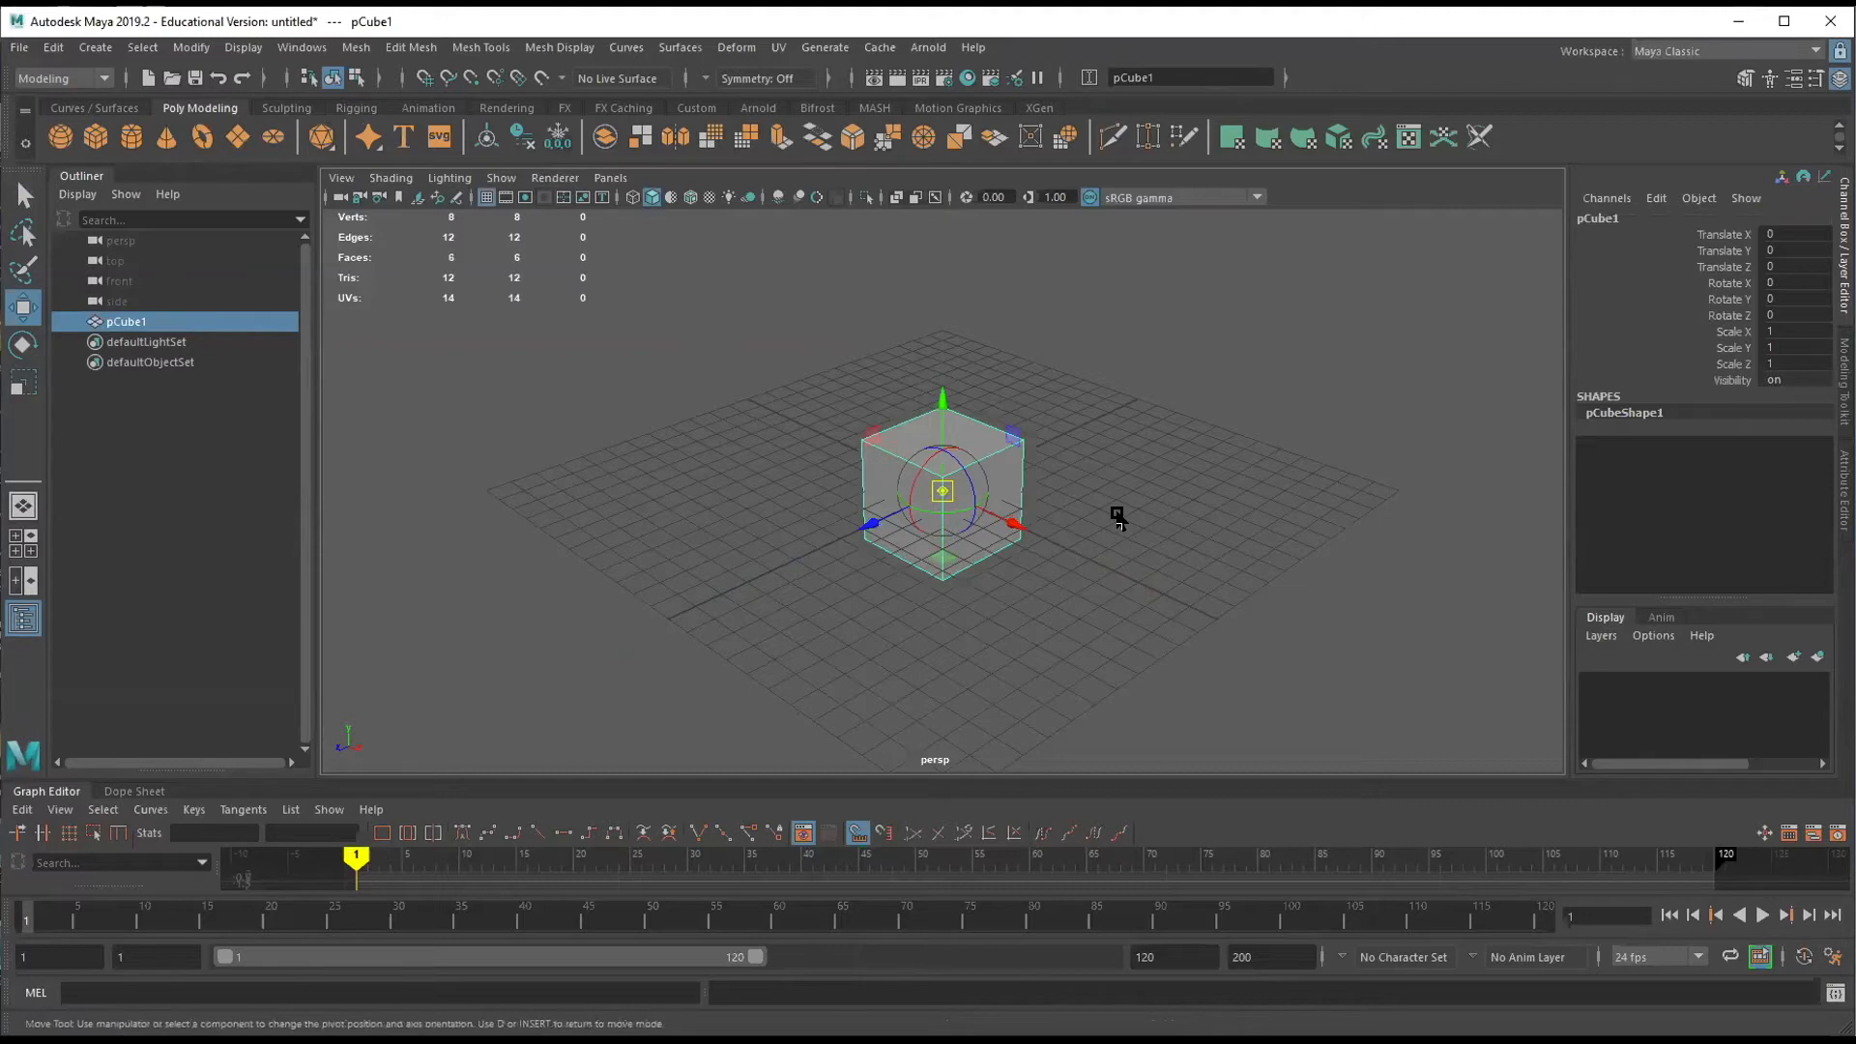
mouse_move(1127, 530)
alt+mouse_down()
mouse_move(1152, 509)
mouse_move(1106, 484)
mouse_move(1064, 522)
mouse_move(1125, 522)
mouse_move(1156, 468)
mouse_move(1136, 498)
alt+mouse_up()
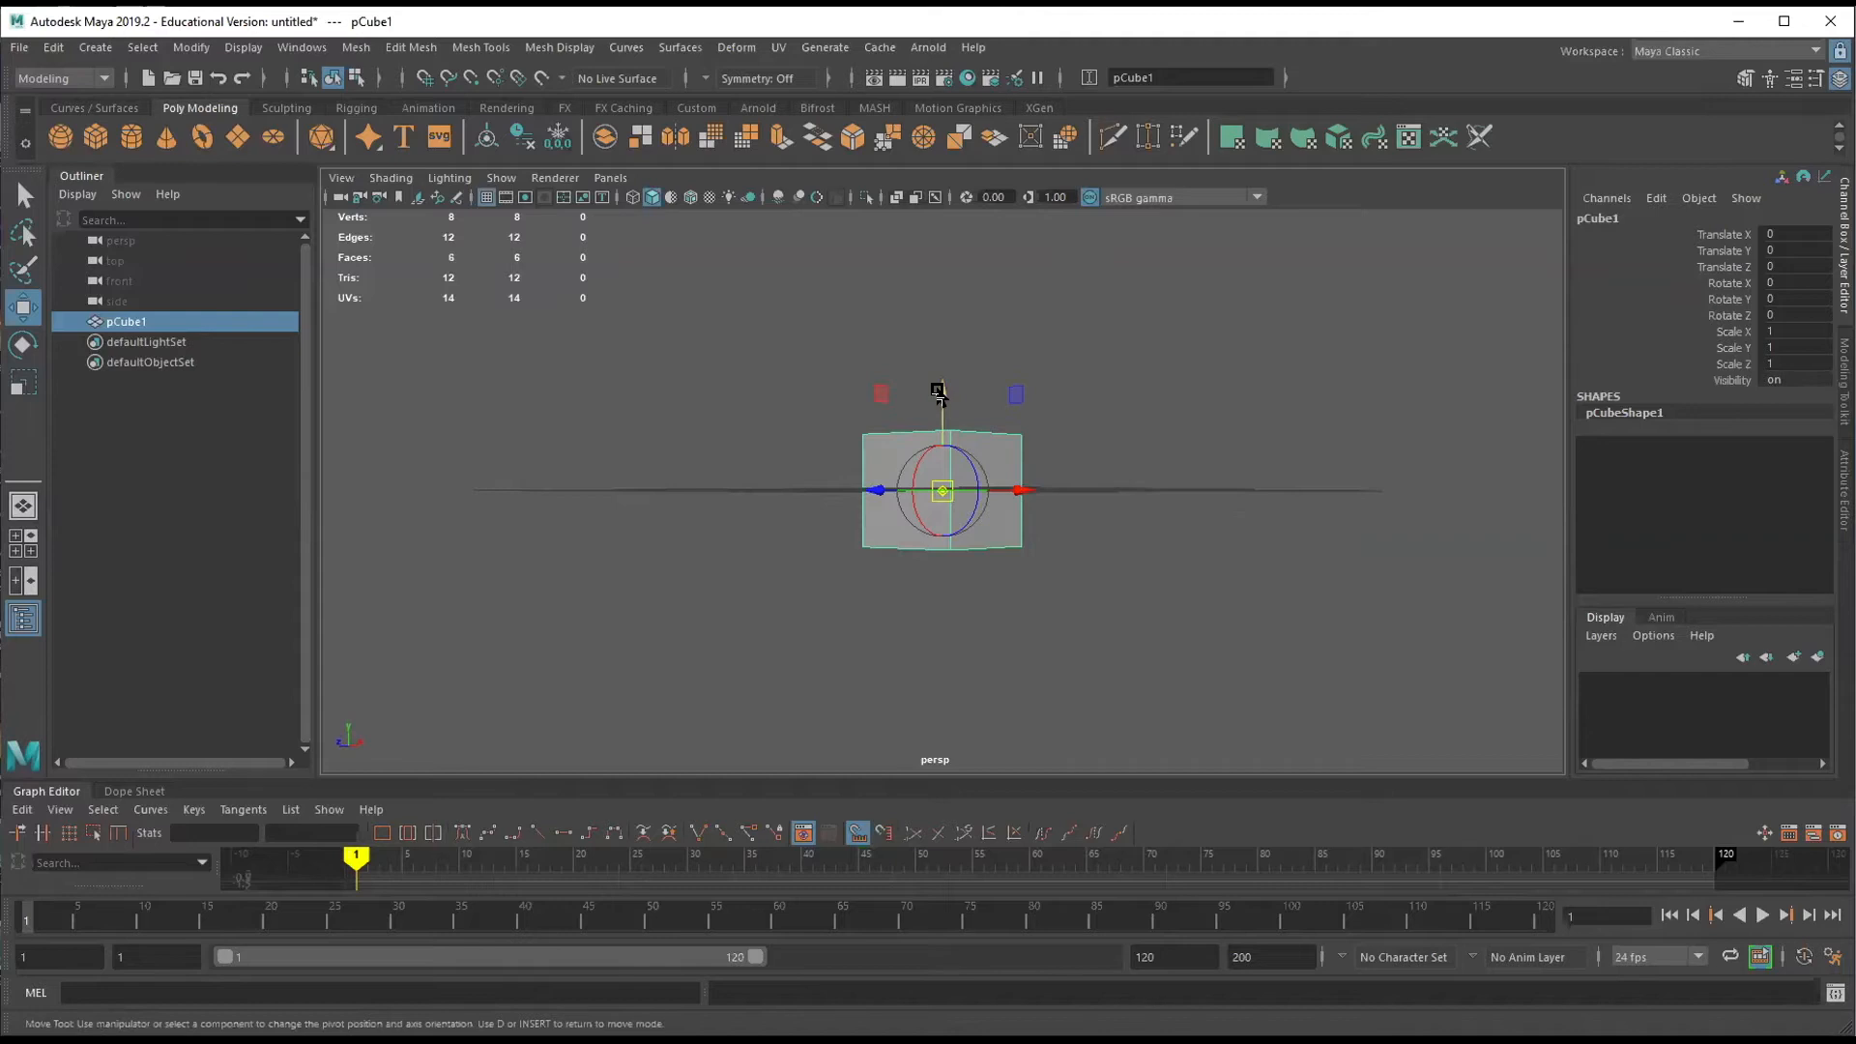
key(v)
drag(938, 392, 941, 582)
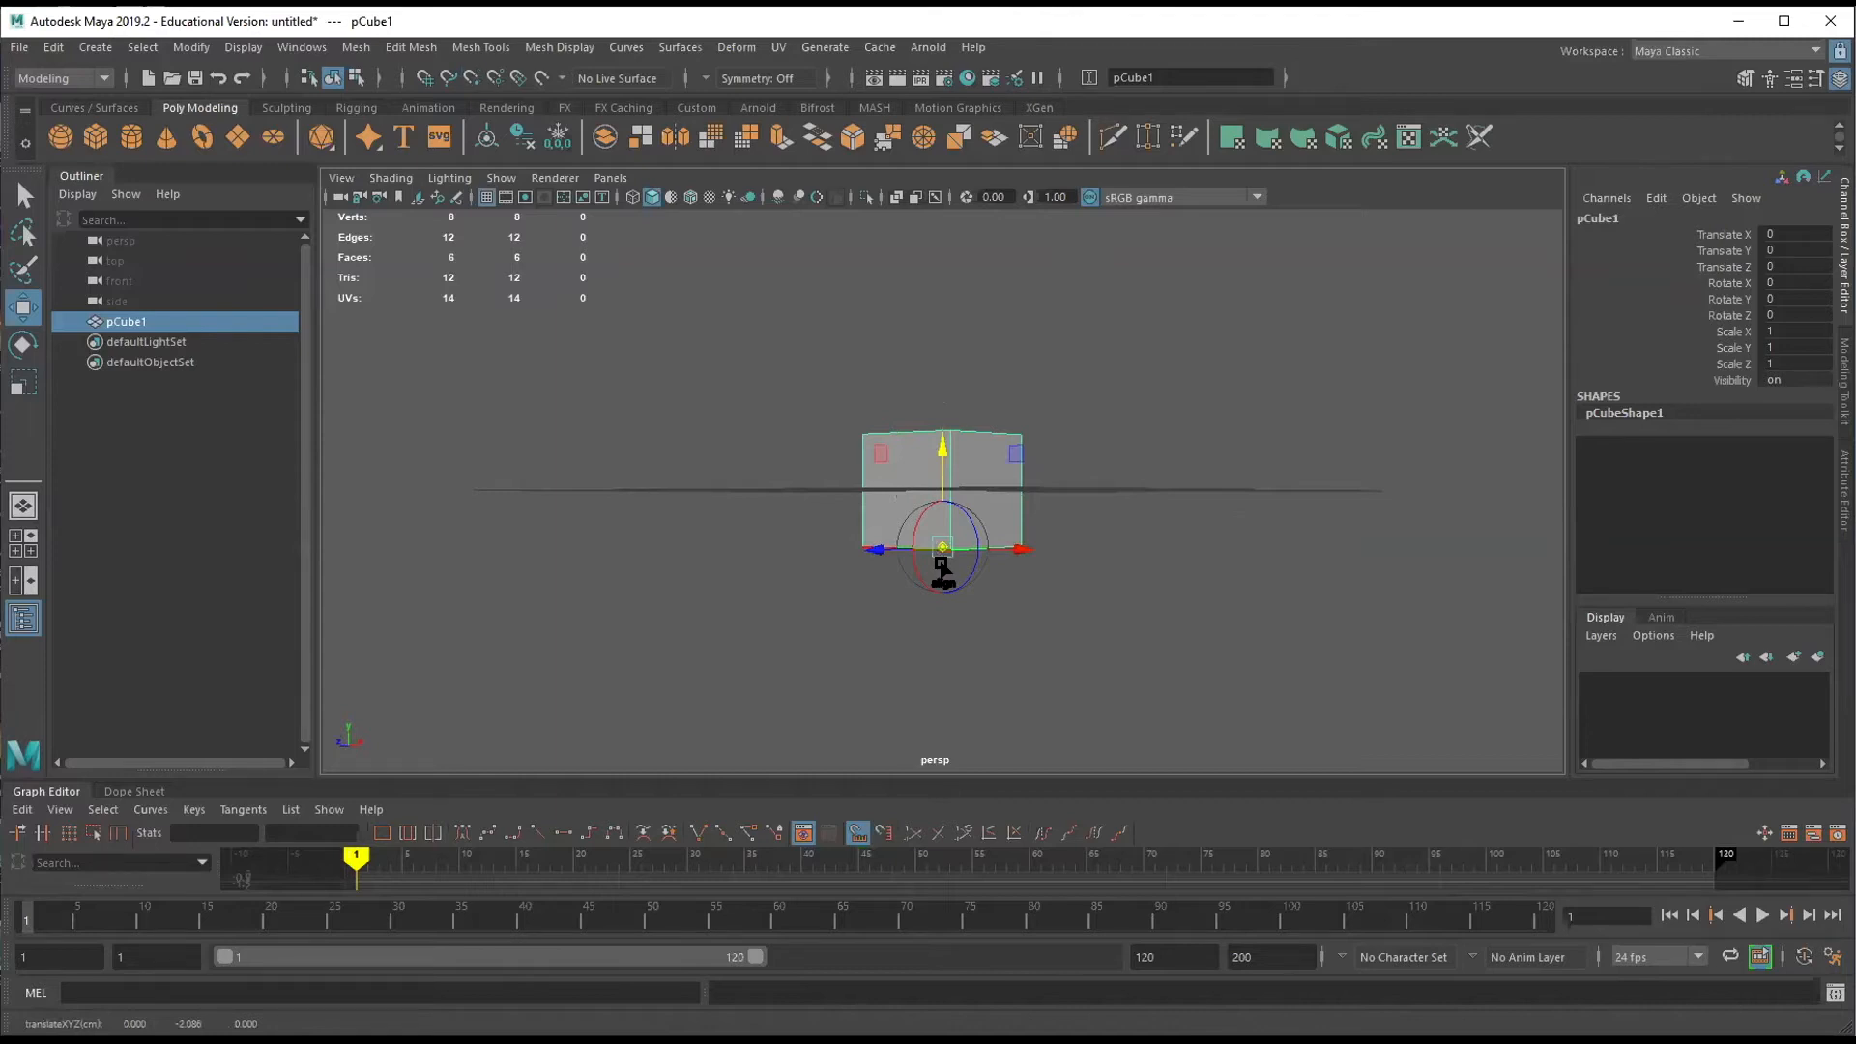
key(d)
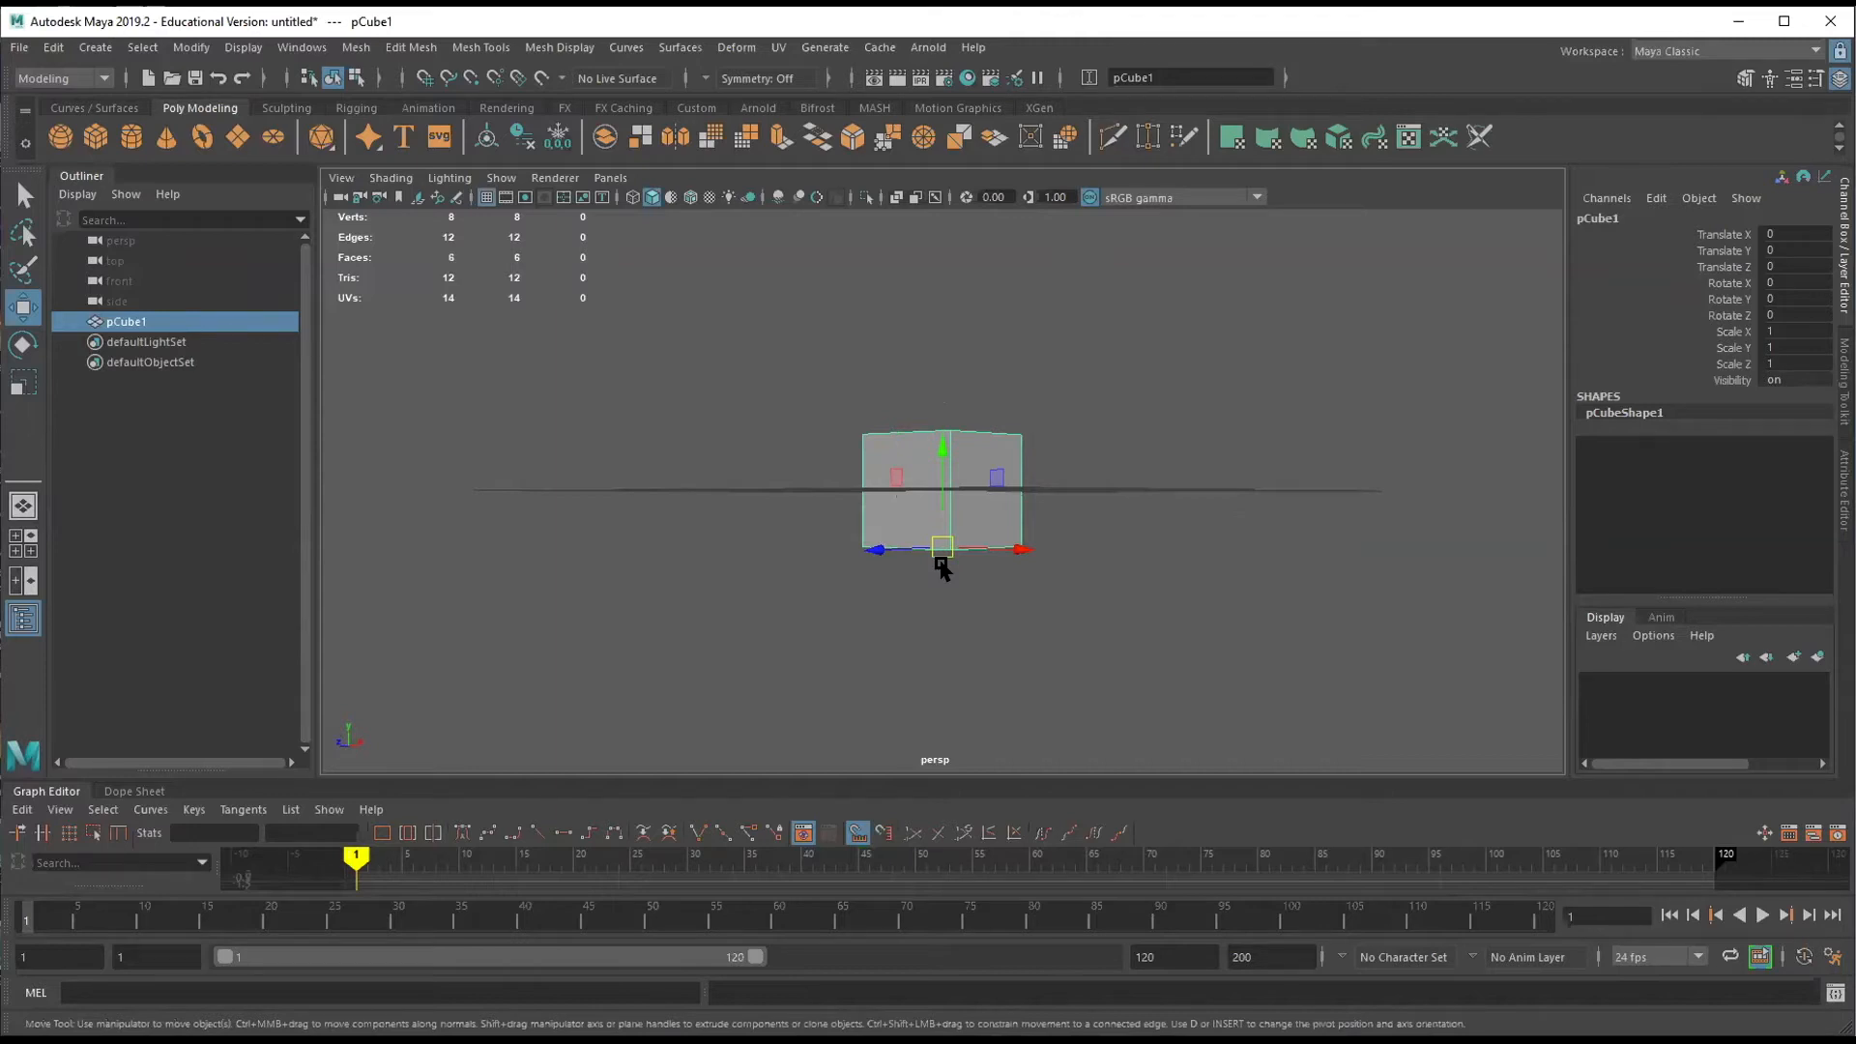
Raise the cube along Y with grid snapping so its base rests on the ground grid.
alt+drag(944, 547, 1218, 455)
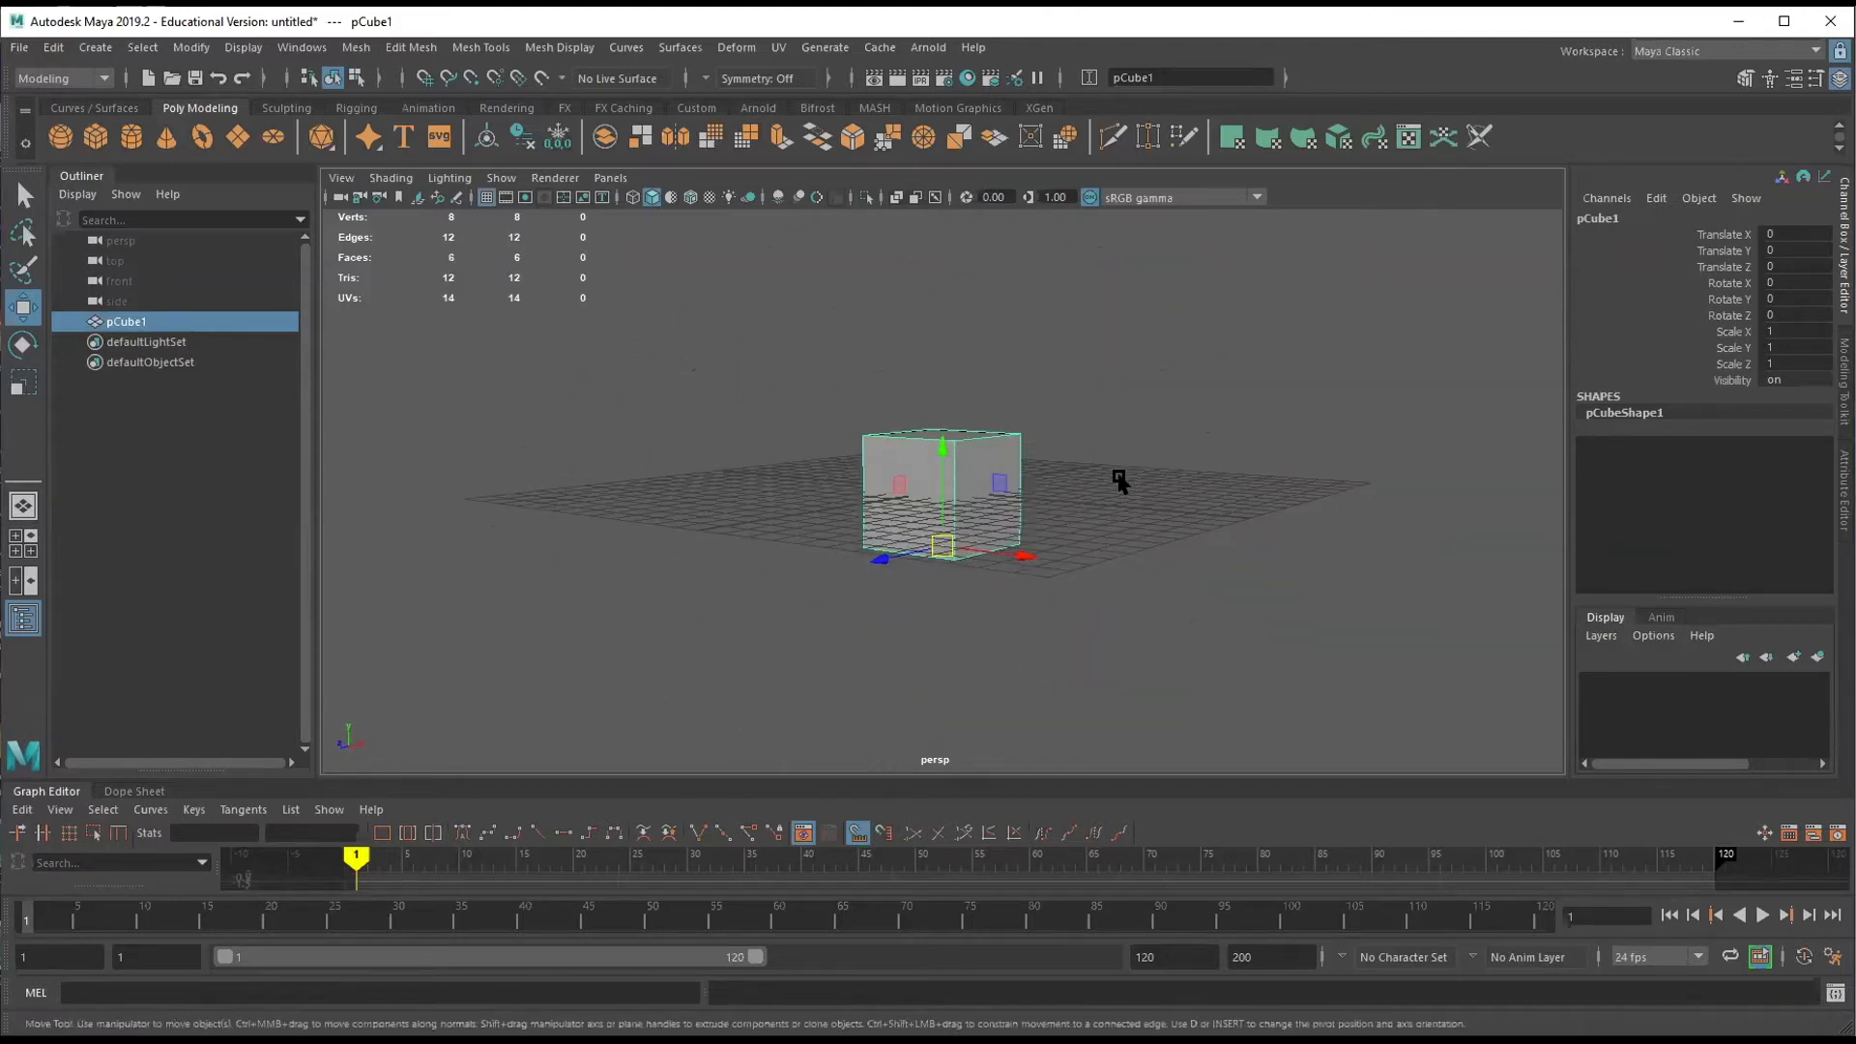
key(x)
drag(938, 455, 940, 489)
alt+drag(1218, 629, 1231, 577)
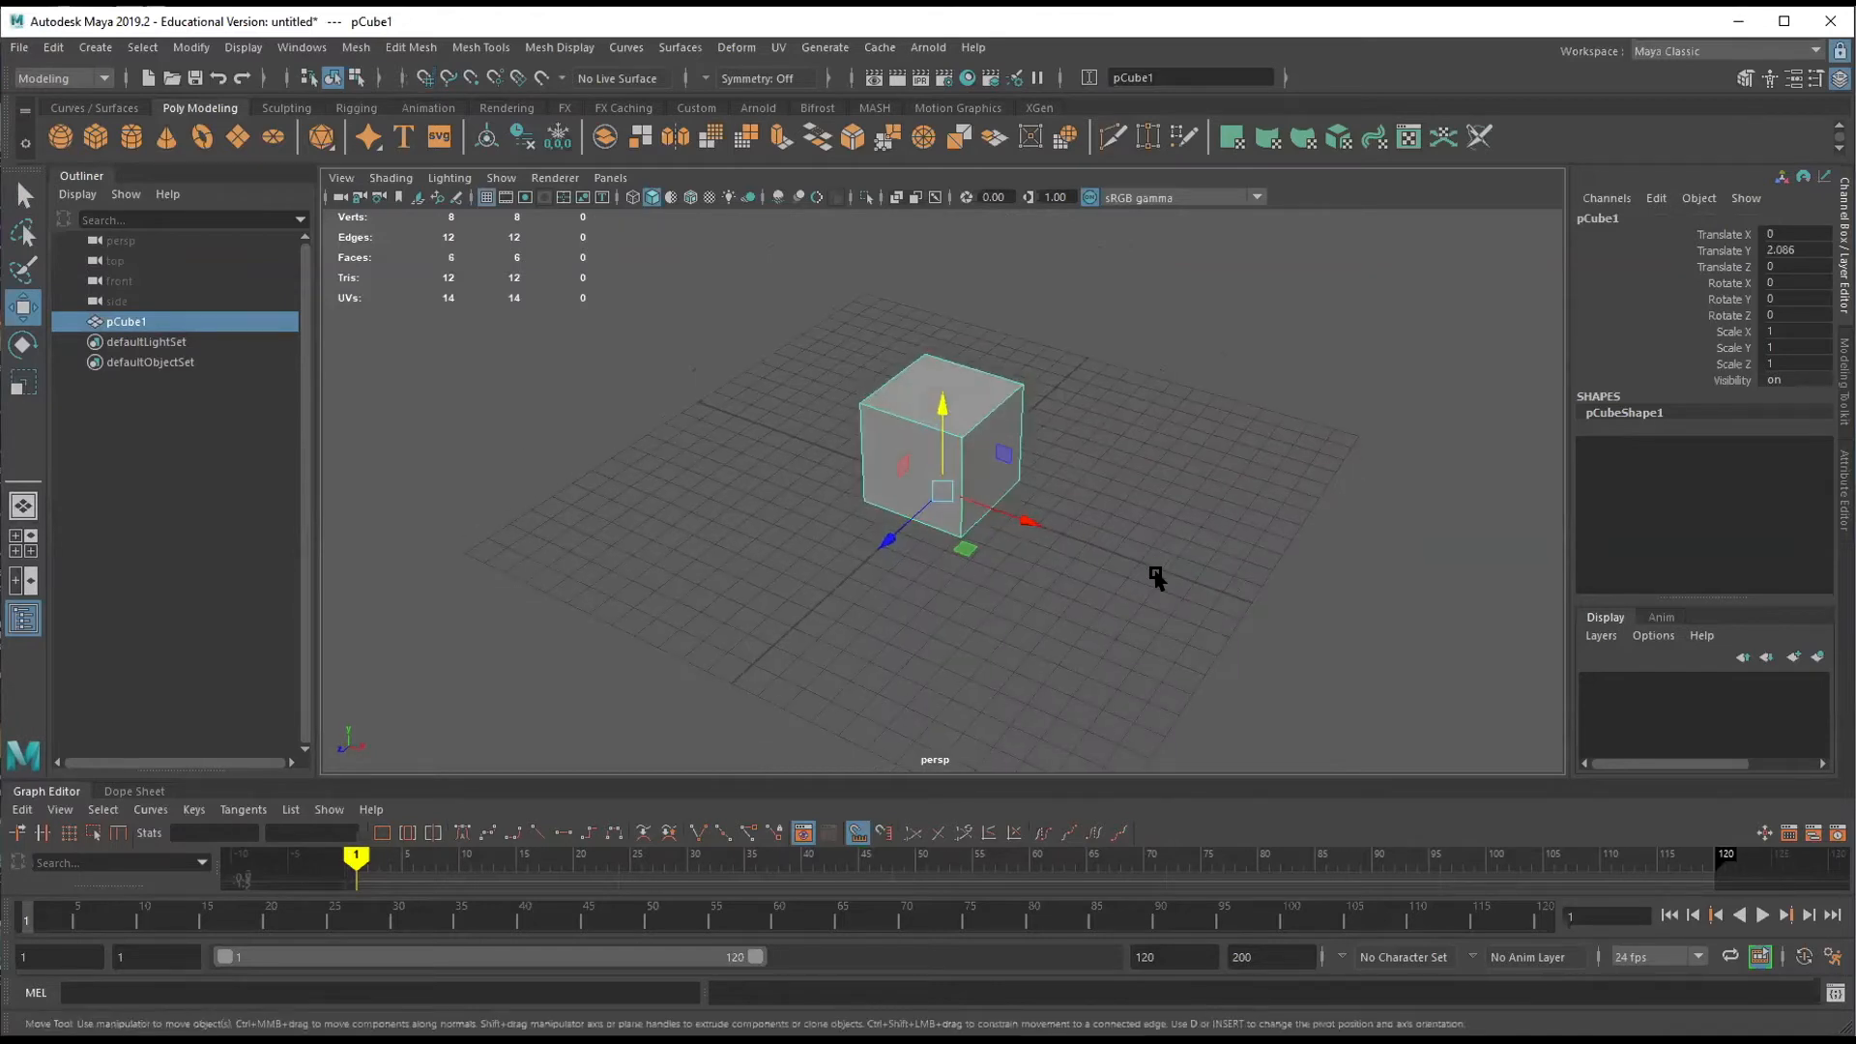
Try rotating the cube and stretching it along Y to about 1.55 around its base pivot, undoing both changes.
key(e)
mouse_move(890, 426)
mouse_down()
mouse_move(901, 491)
mouse_move(887, 406)
mouse_move(972, 444)
mouse_move(920, 261)
mouse_move(891, 392)
mouse_up()
key(ctrl+z)
key(r)
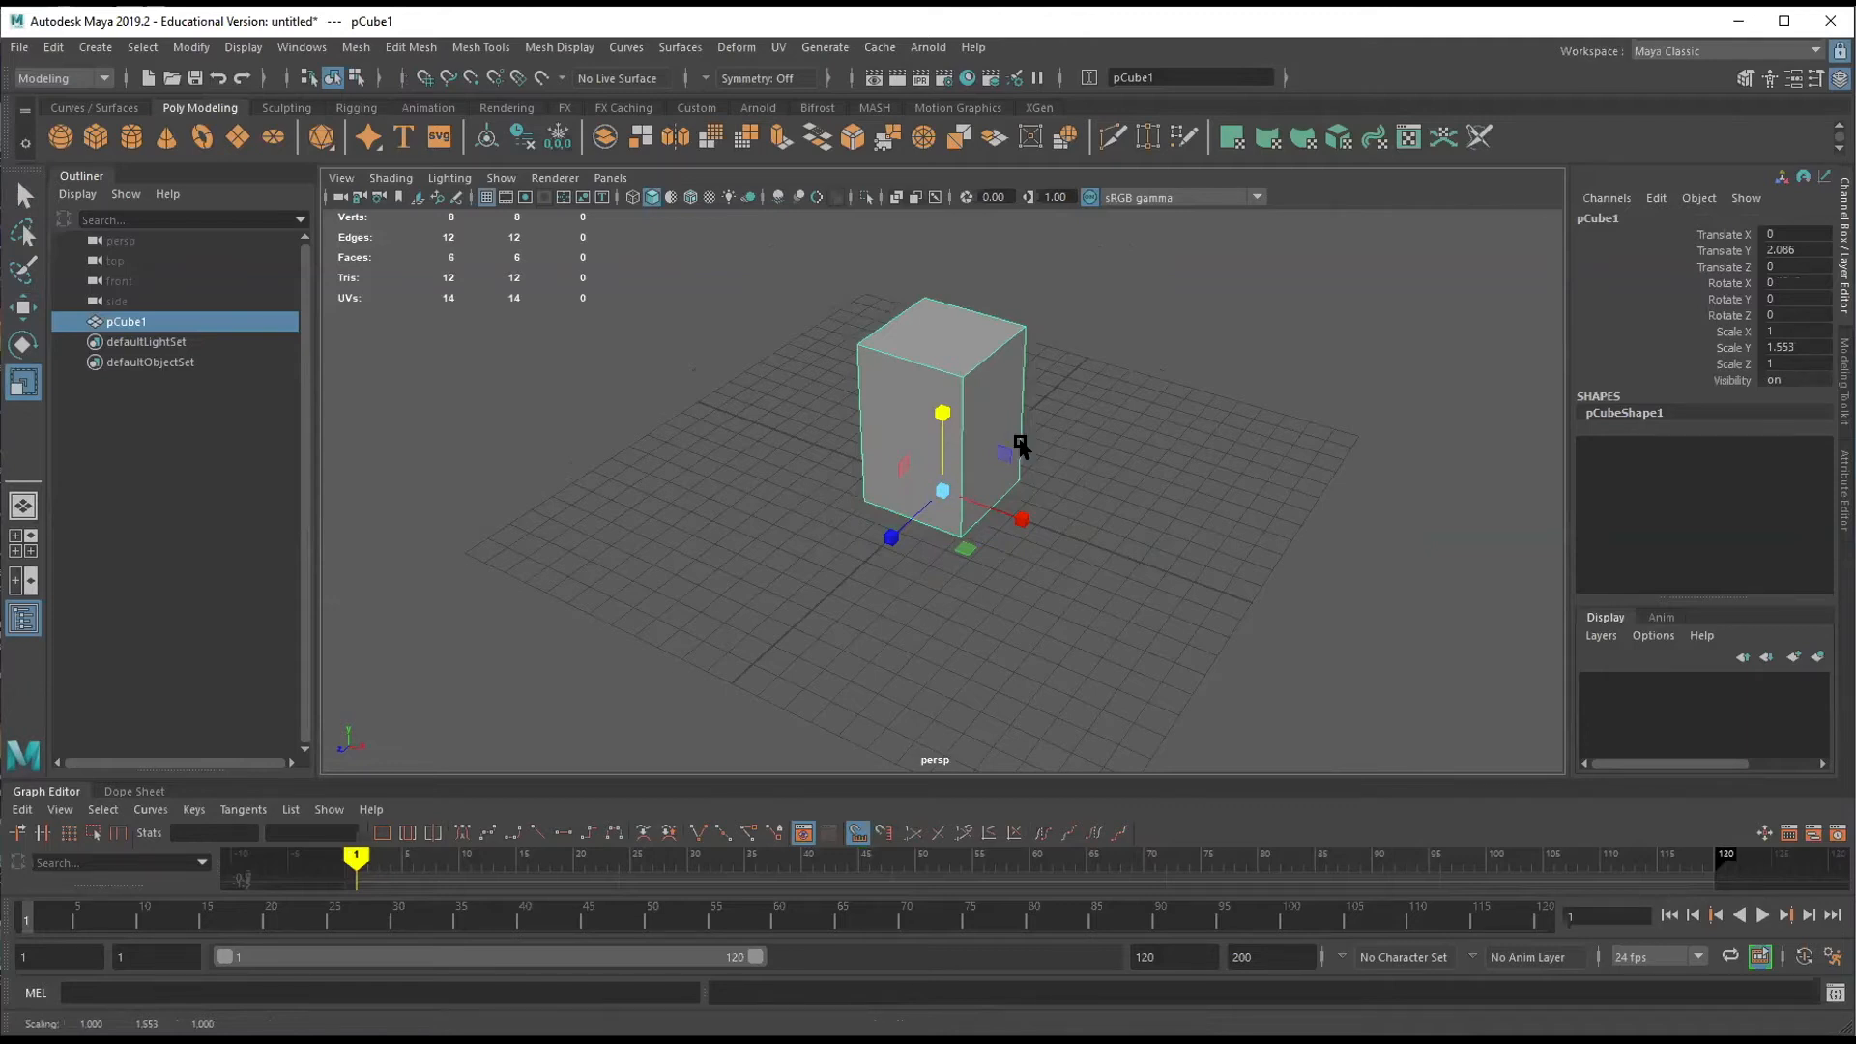
key(w)
mouse_move(1226, 563)
alt+mouse_down()
mouse_move(1242, 532)
mouse_move(1222, 559)
alt+mouse_up()
key(ctrl+z)
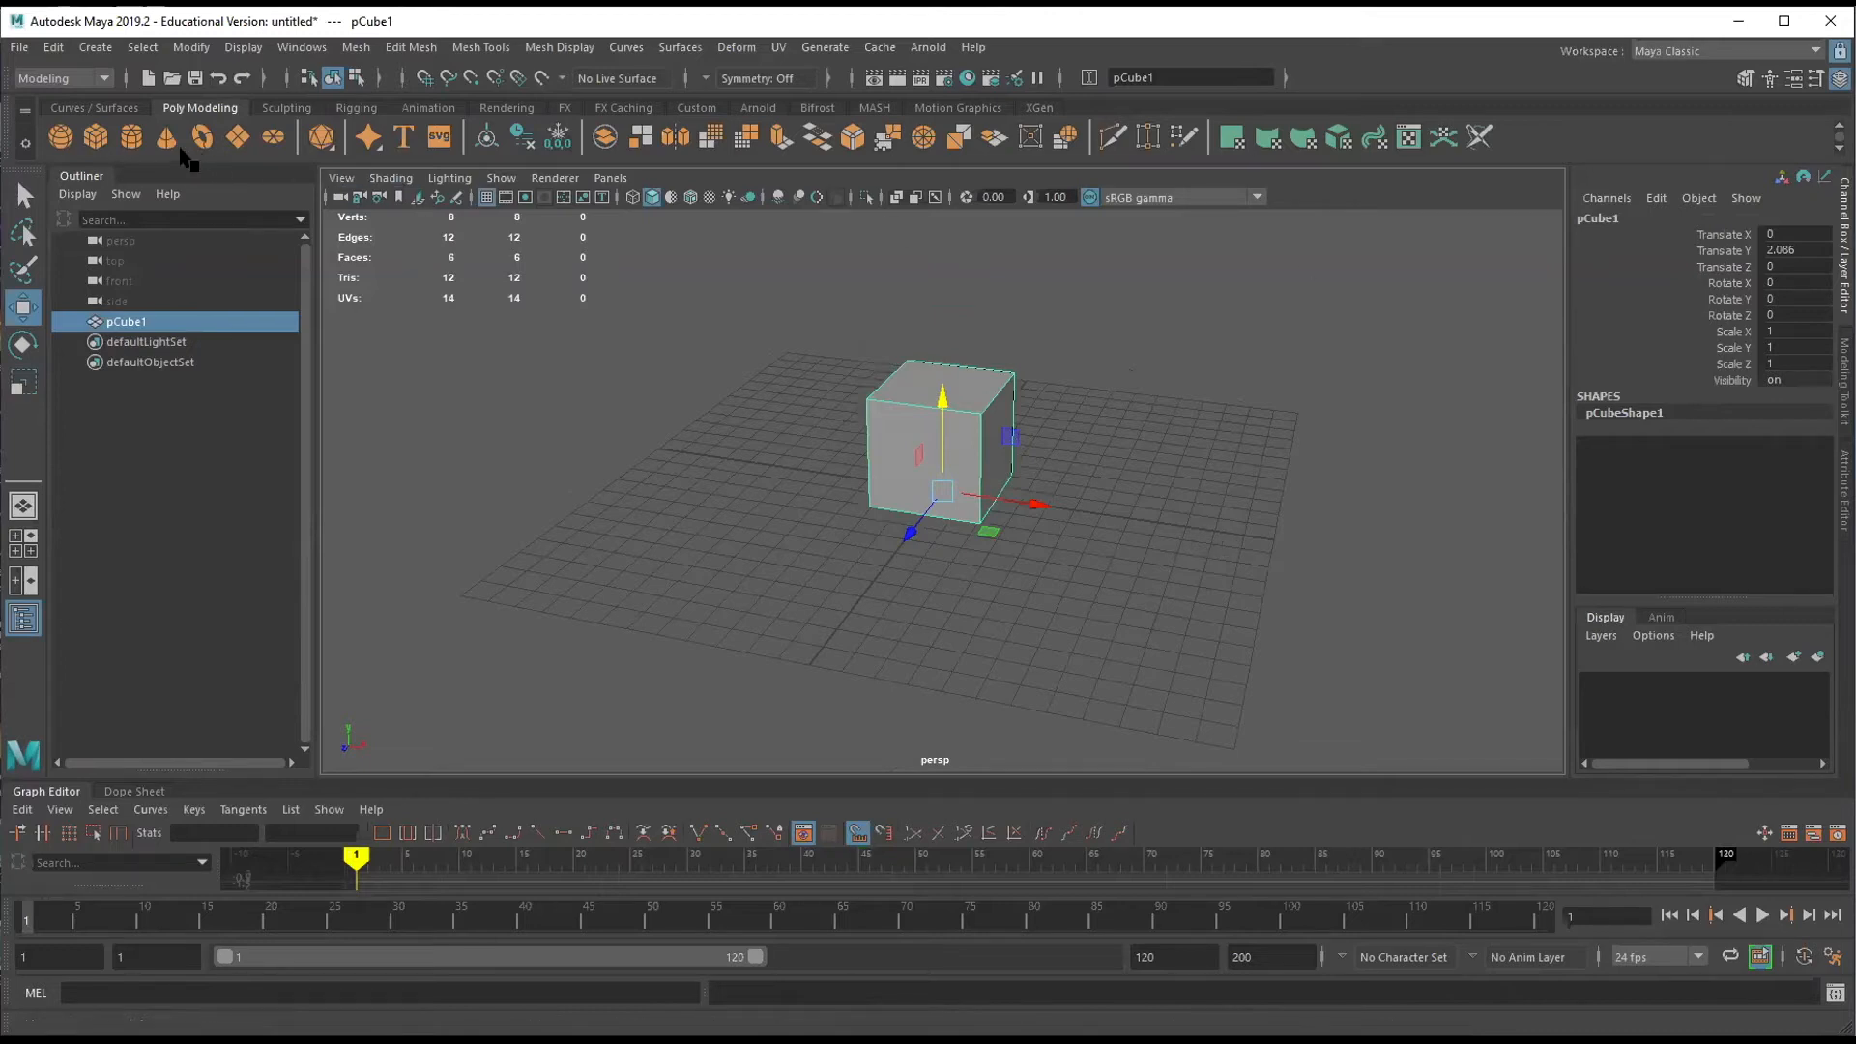
Create a polygon plane and scale it uniformly to about 87.5 as a ground surface.
click(237, 136)
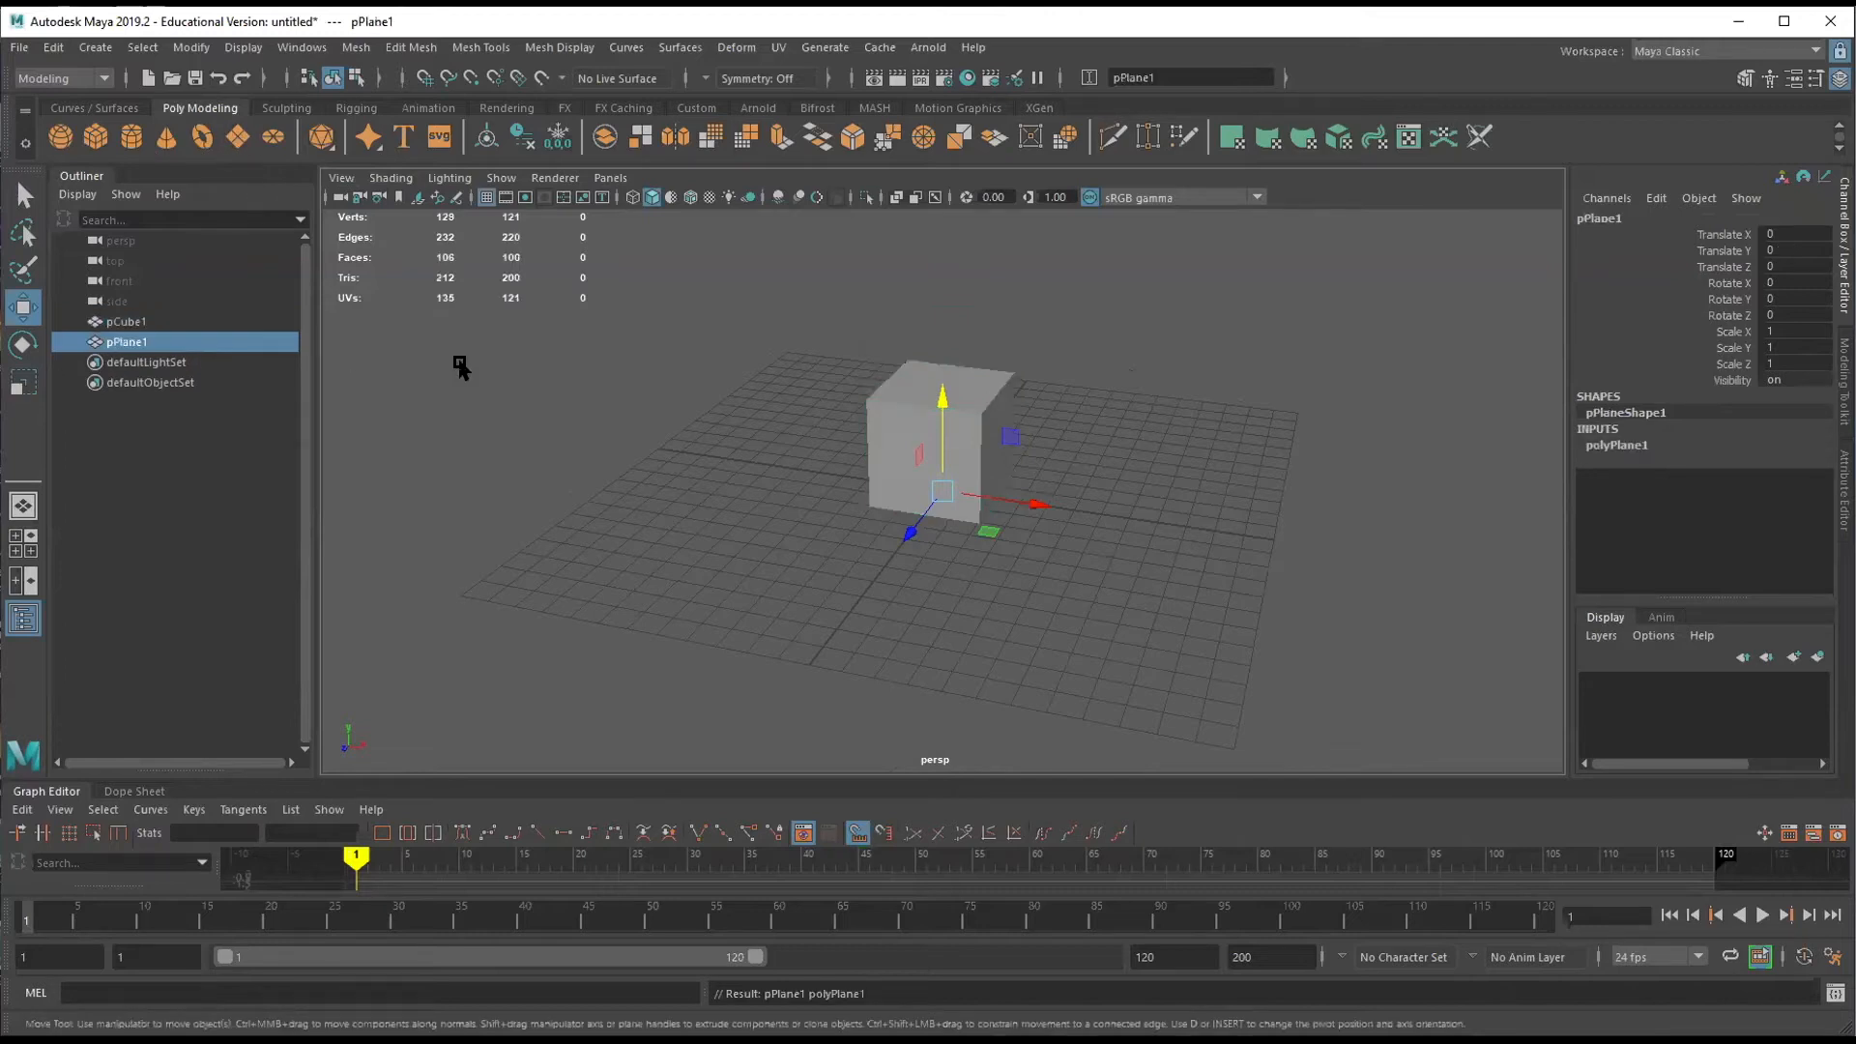
key(r)
drag(947, 494, 1809, 611)
drag(951, 507, 1694, 512)
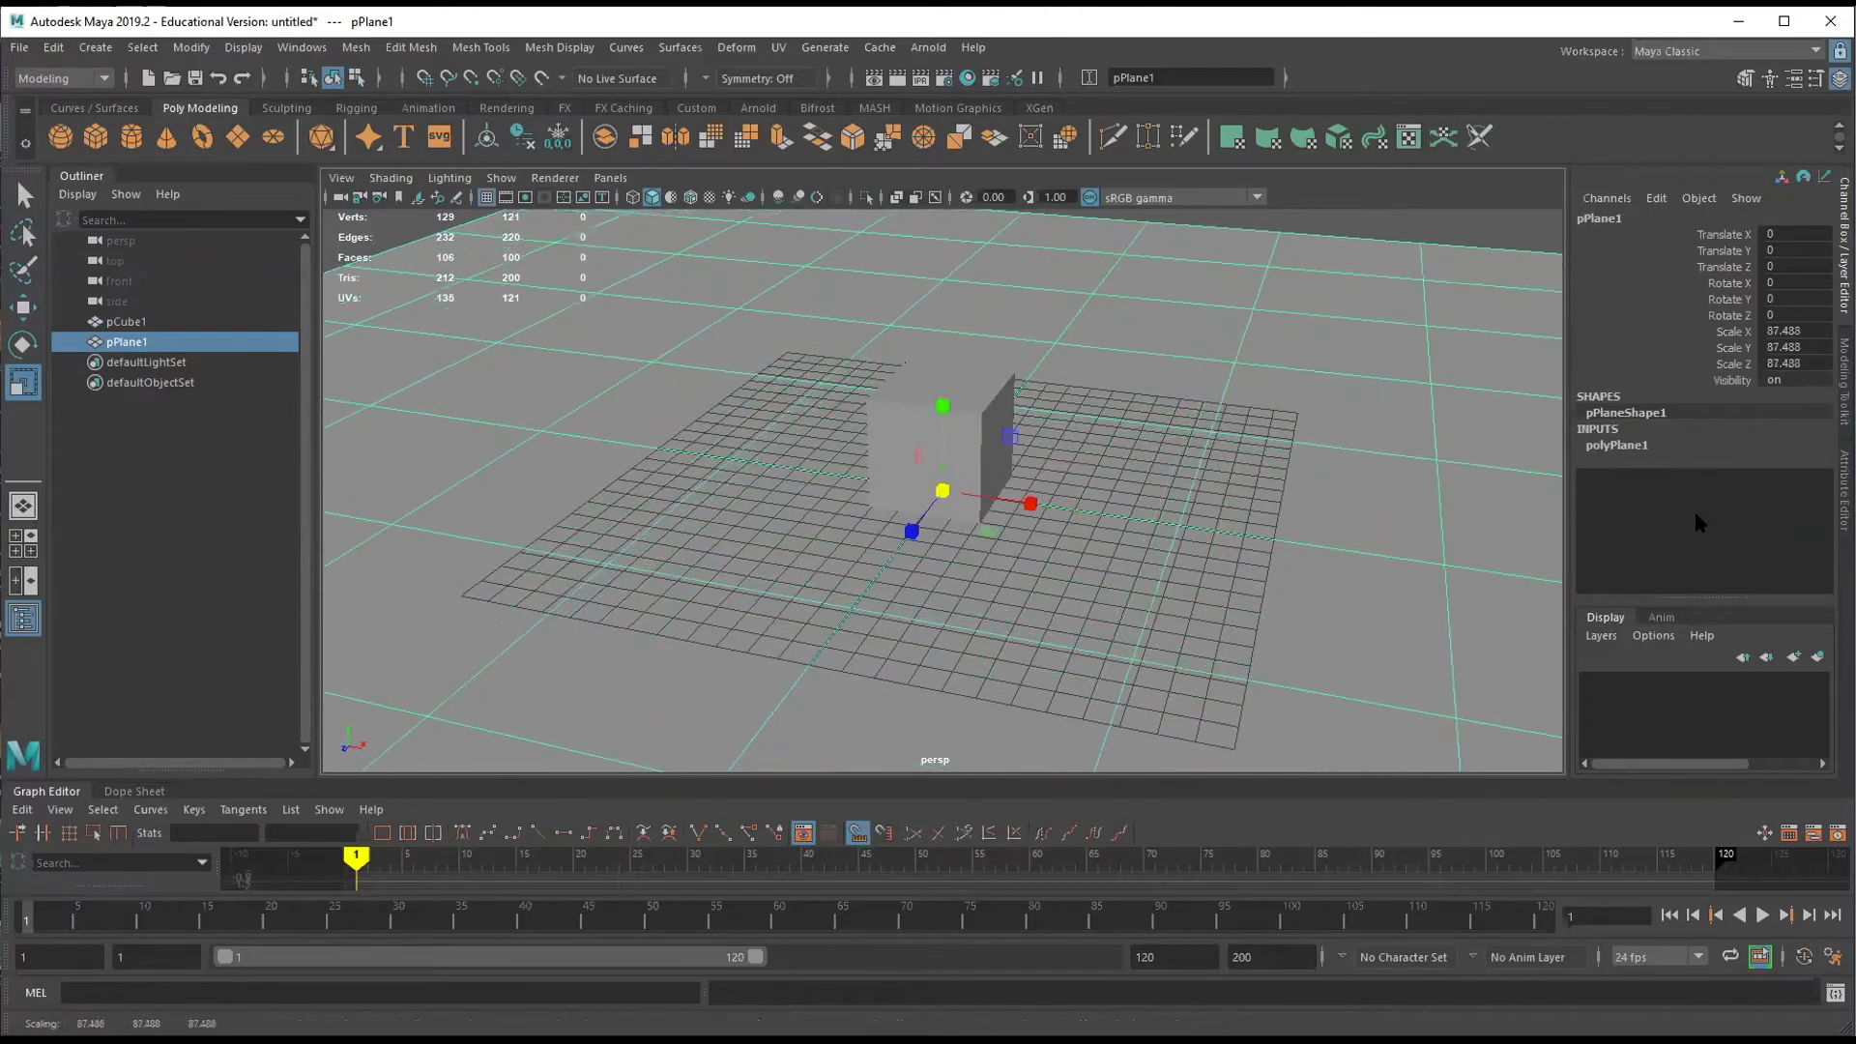
Assign a new Lambert material to the cube and colour it dark red with a value of about 0.472.
click(996, 387)
right_drag(988, 405, 1142, 887)
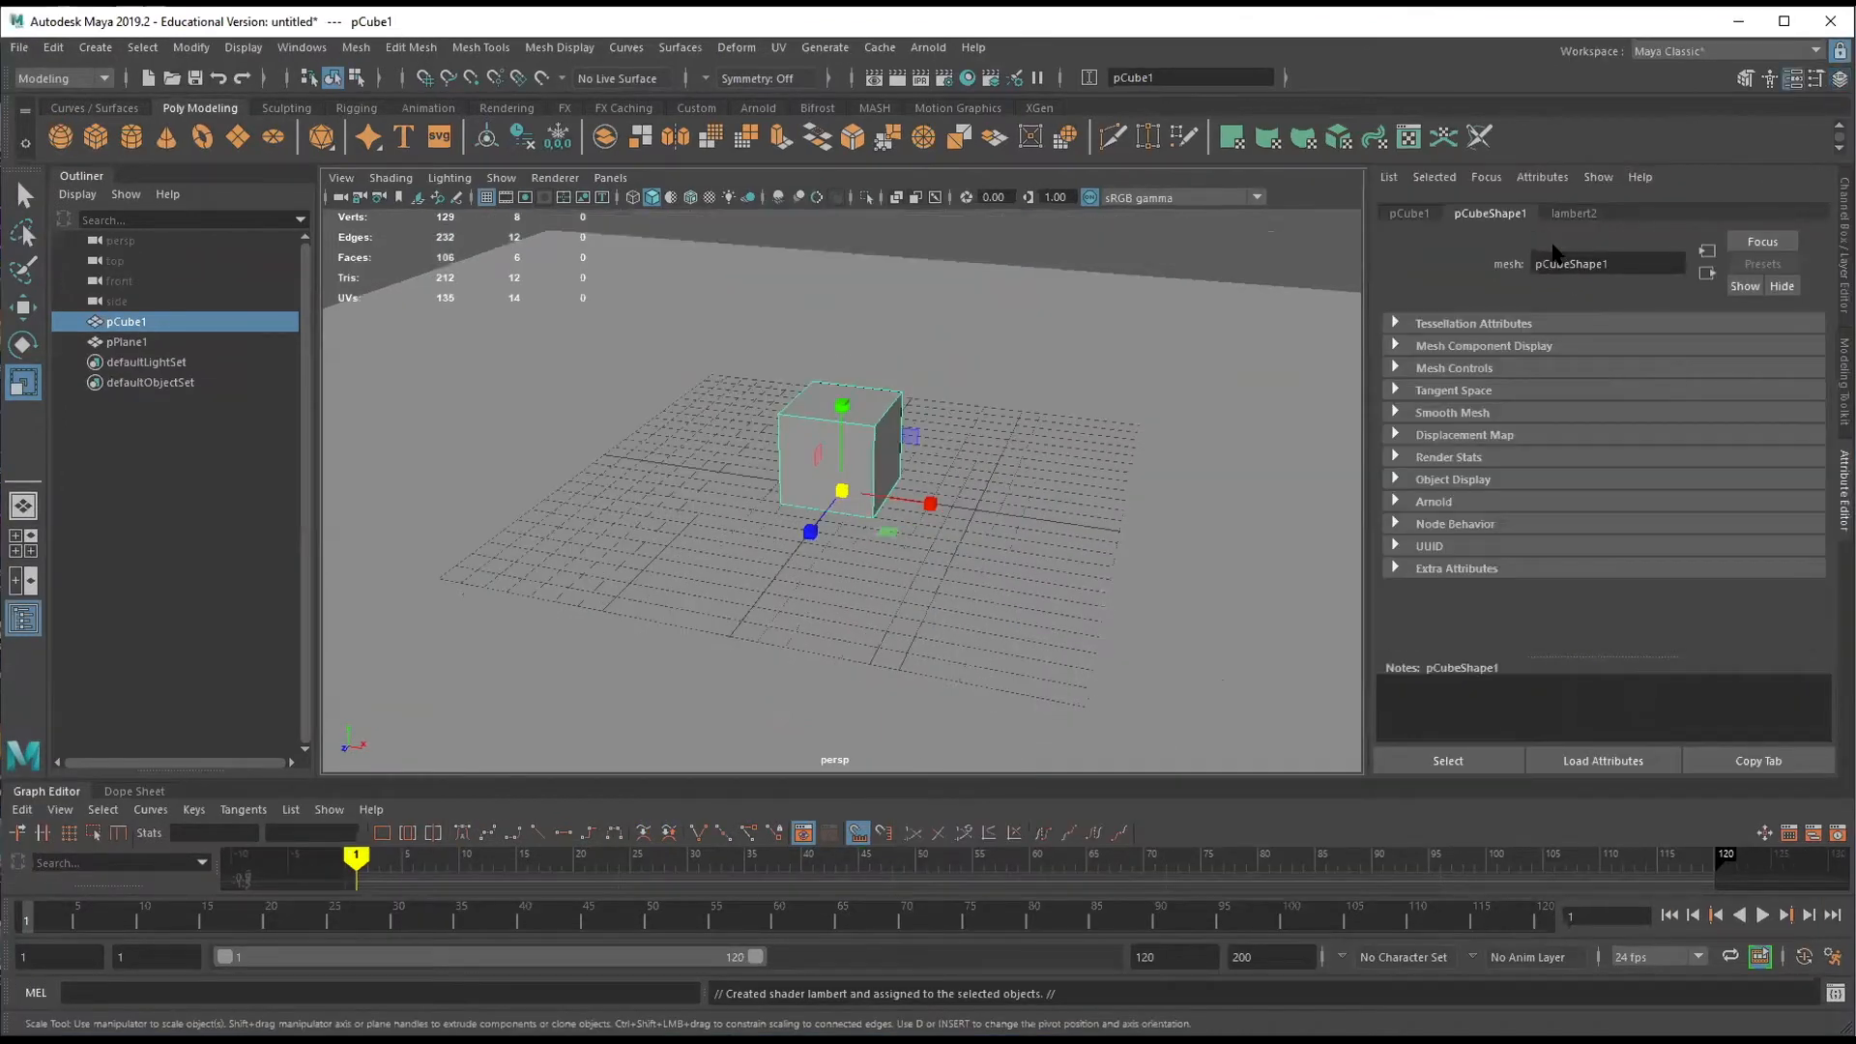
click(1575, 214)
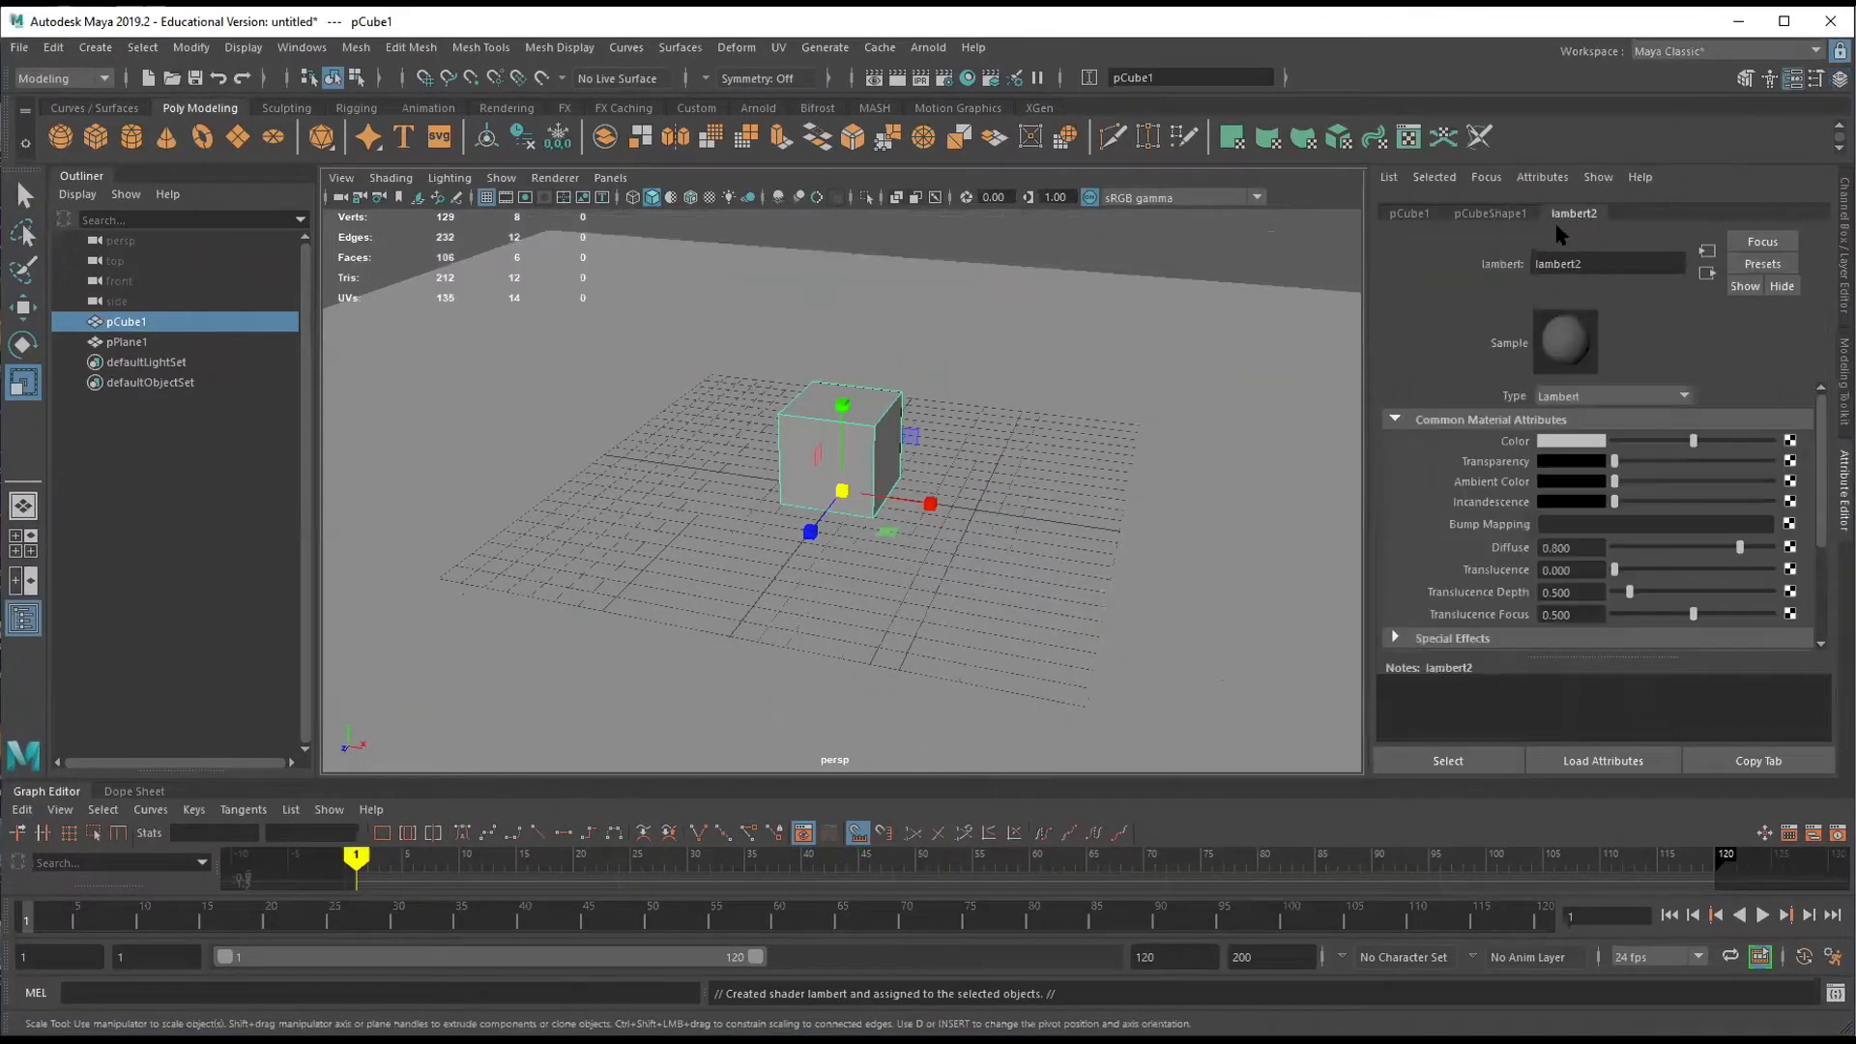
click(1575, 445)
click(1501, 390)
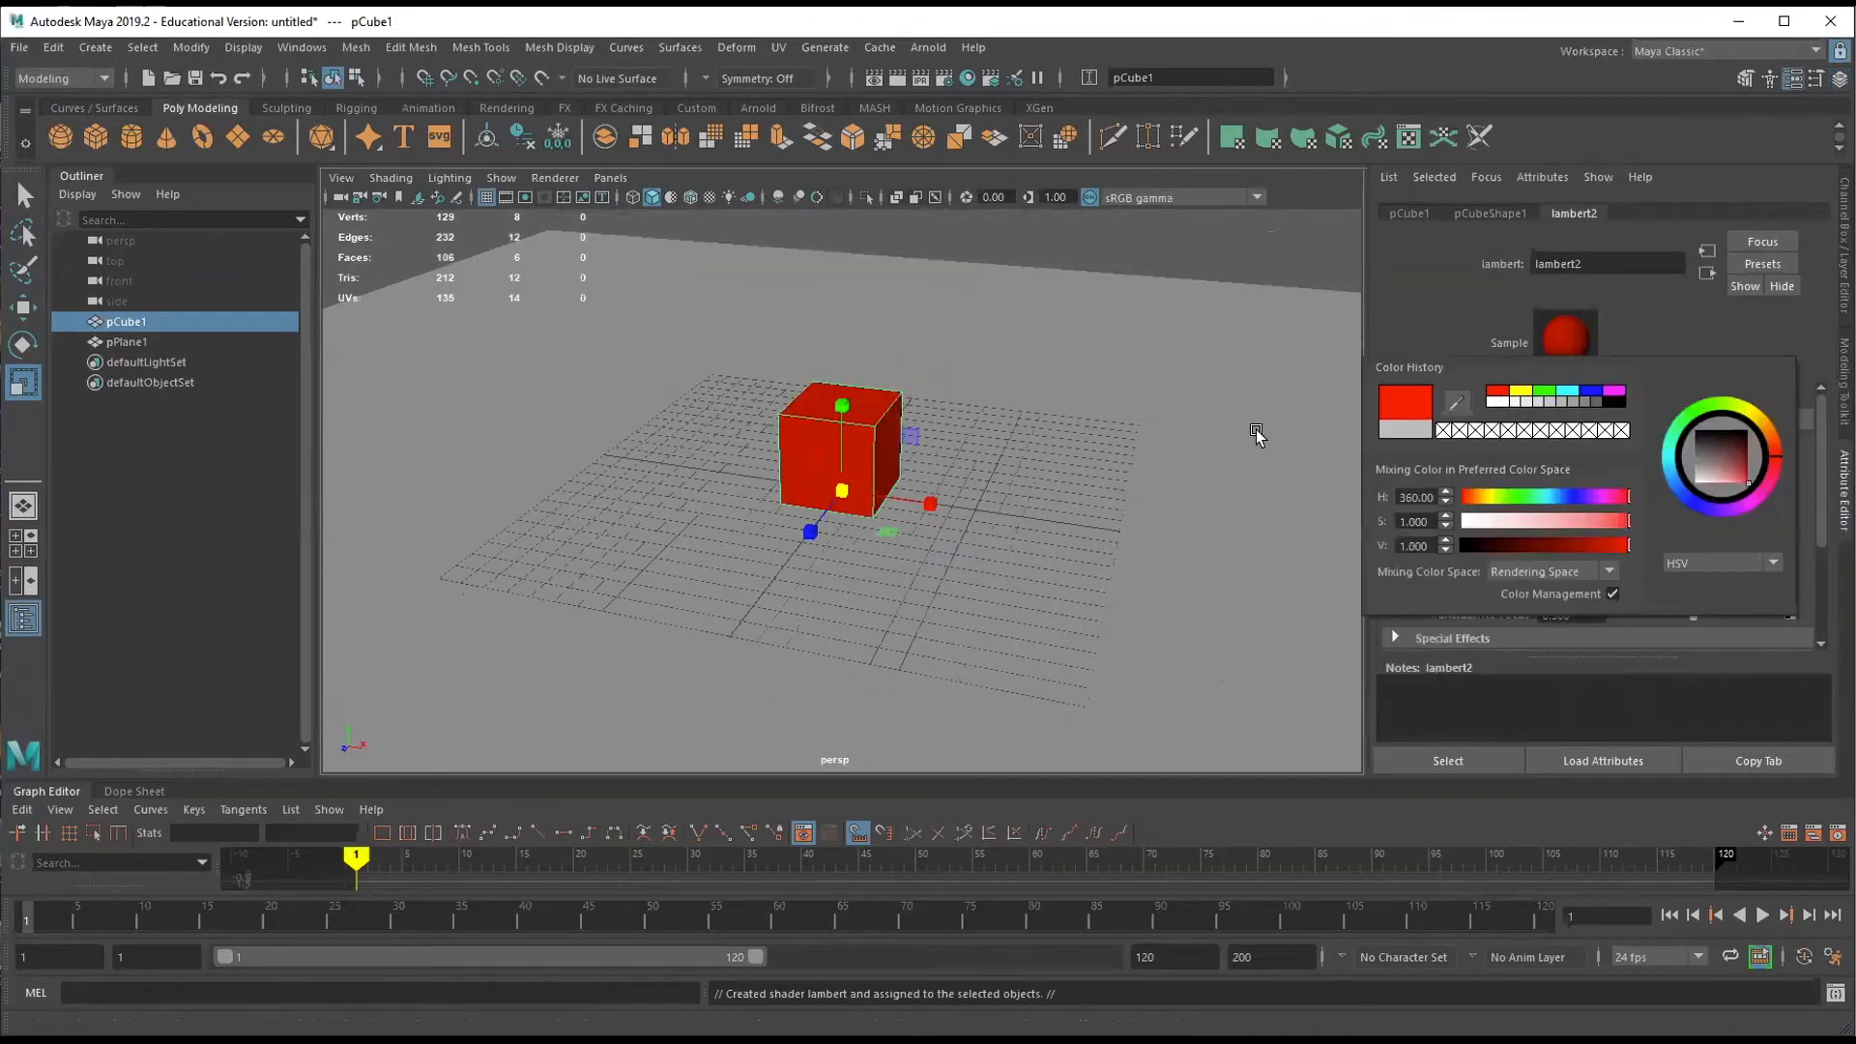
click(1586, 444)
drag(1636, 547, 1606, 548)
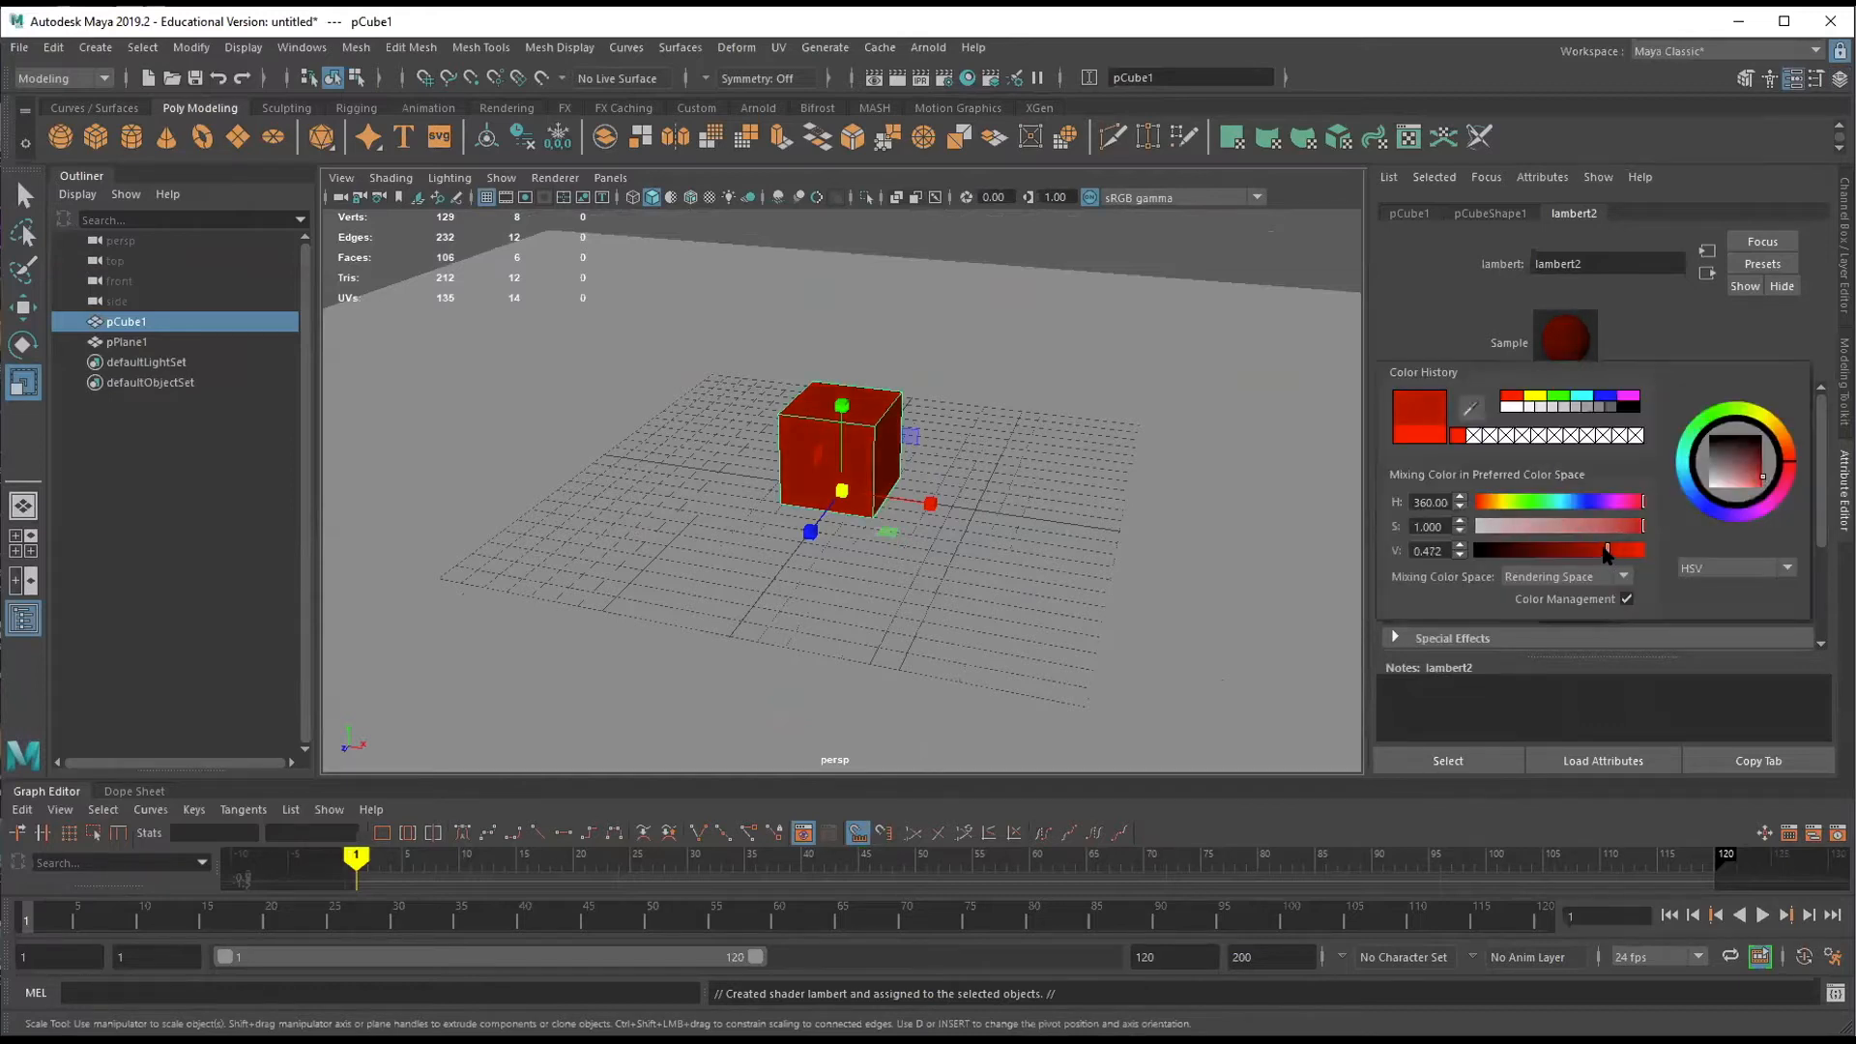
click(1226, 273)
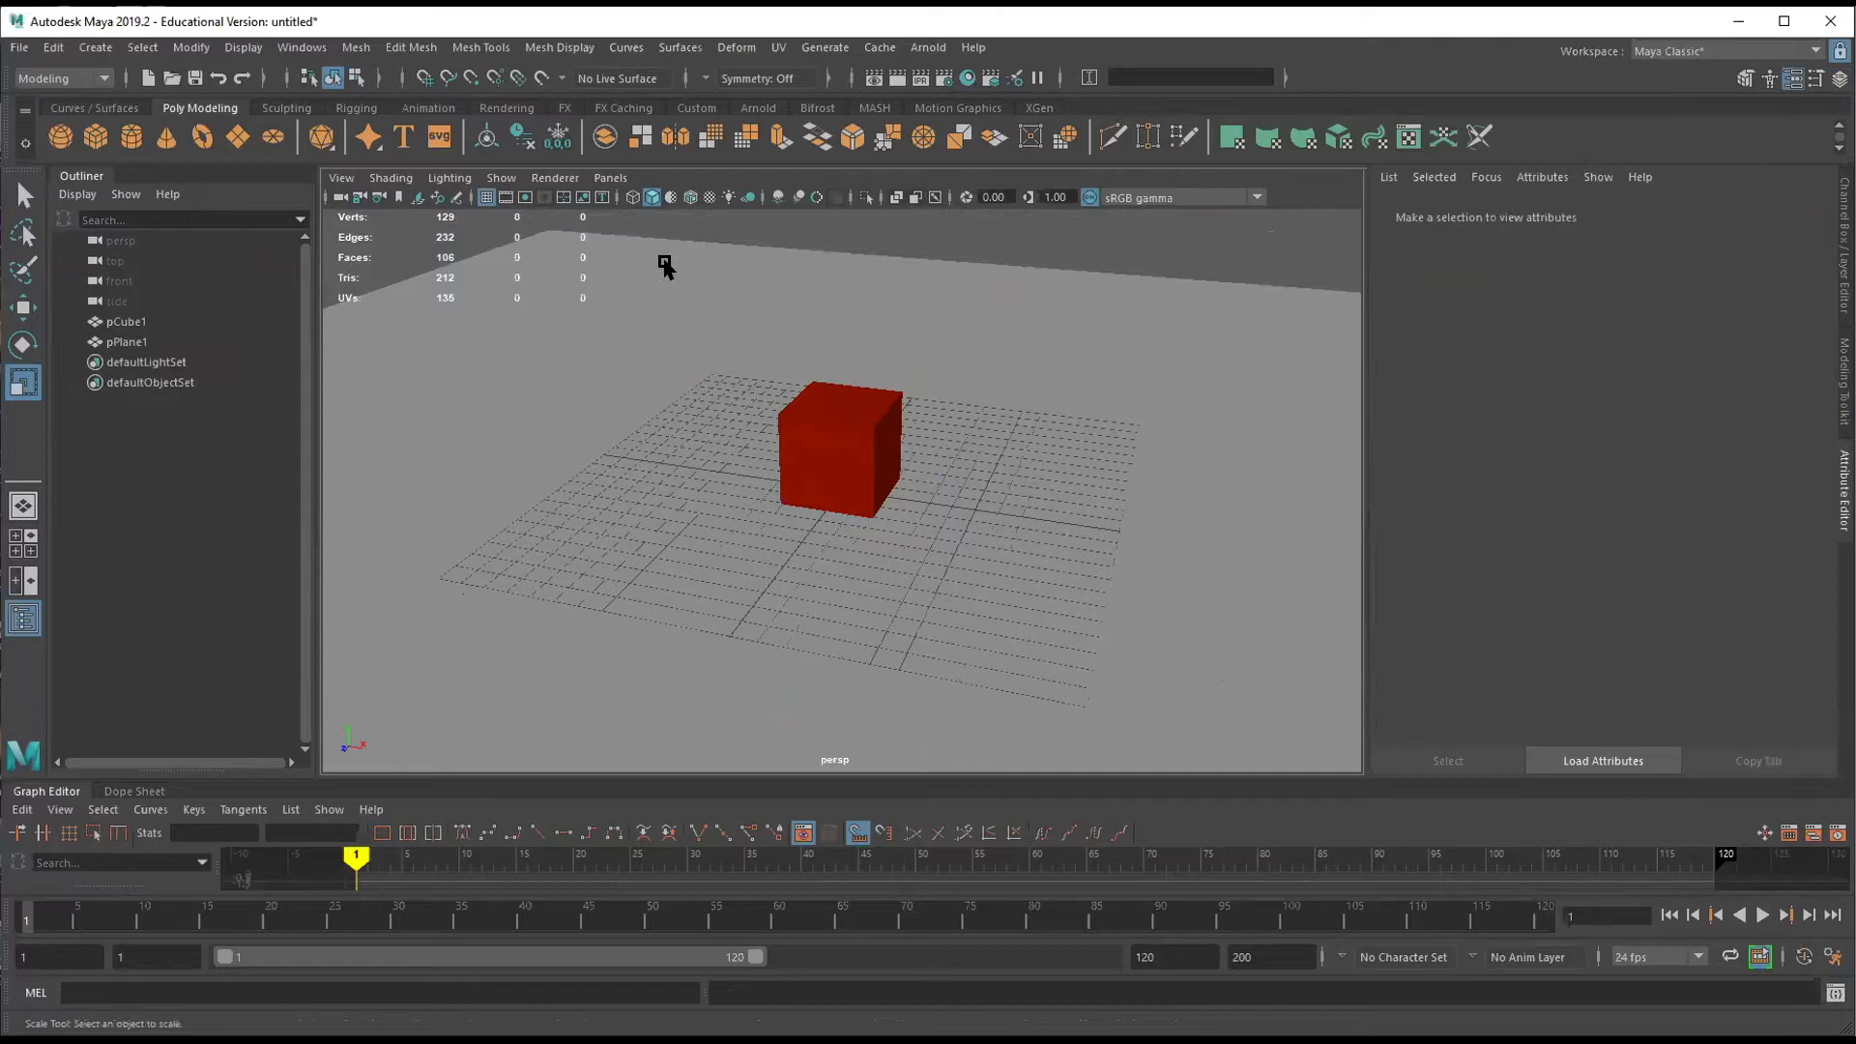
Hide the viewport grid and select the red cube.
click(487, 197)
alt+drag(1039, 435, 1044, 476)
click(873, 437)
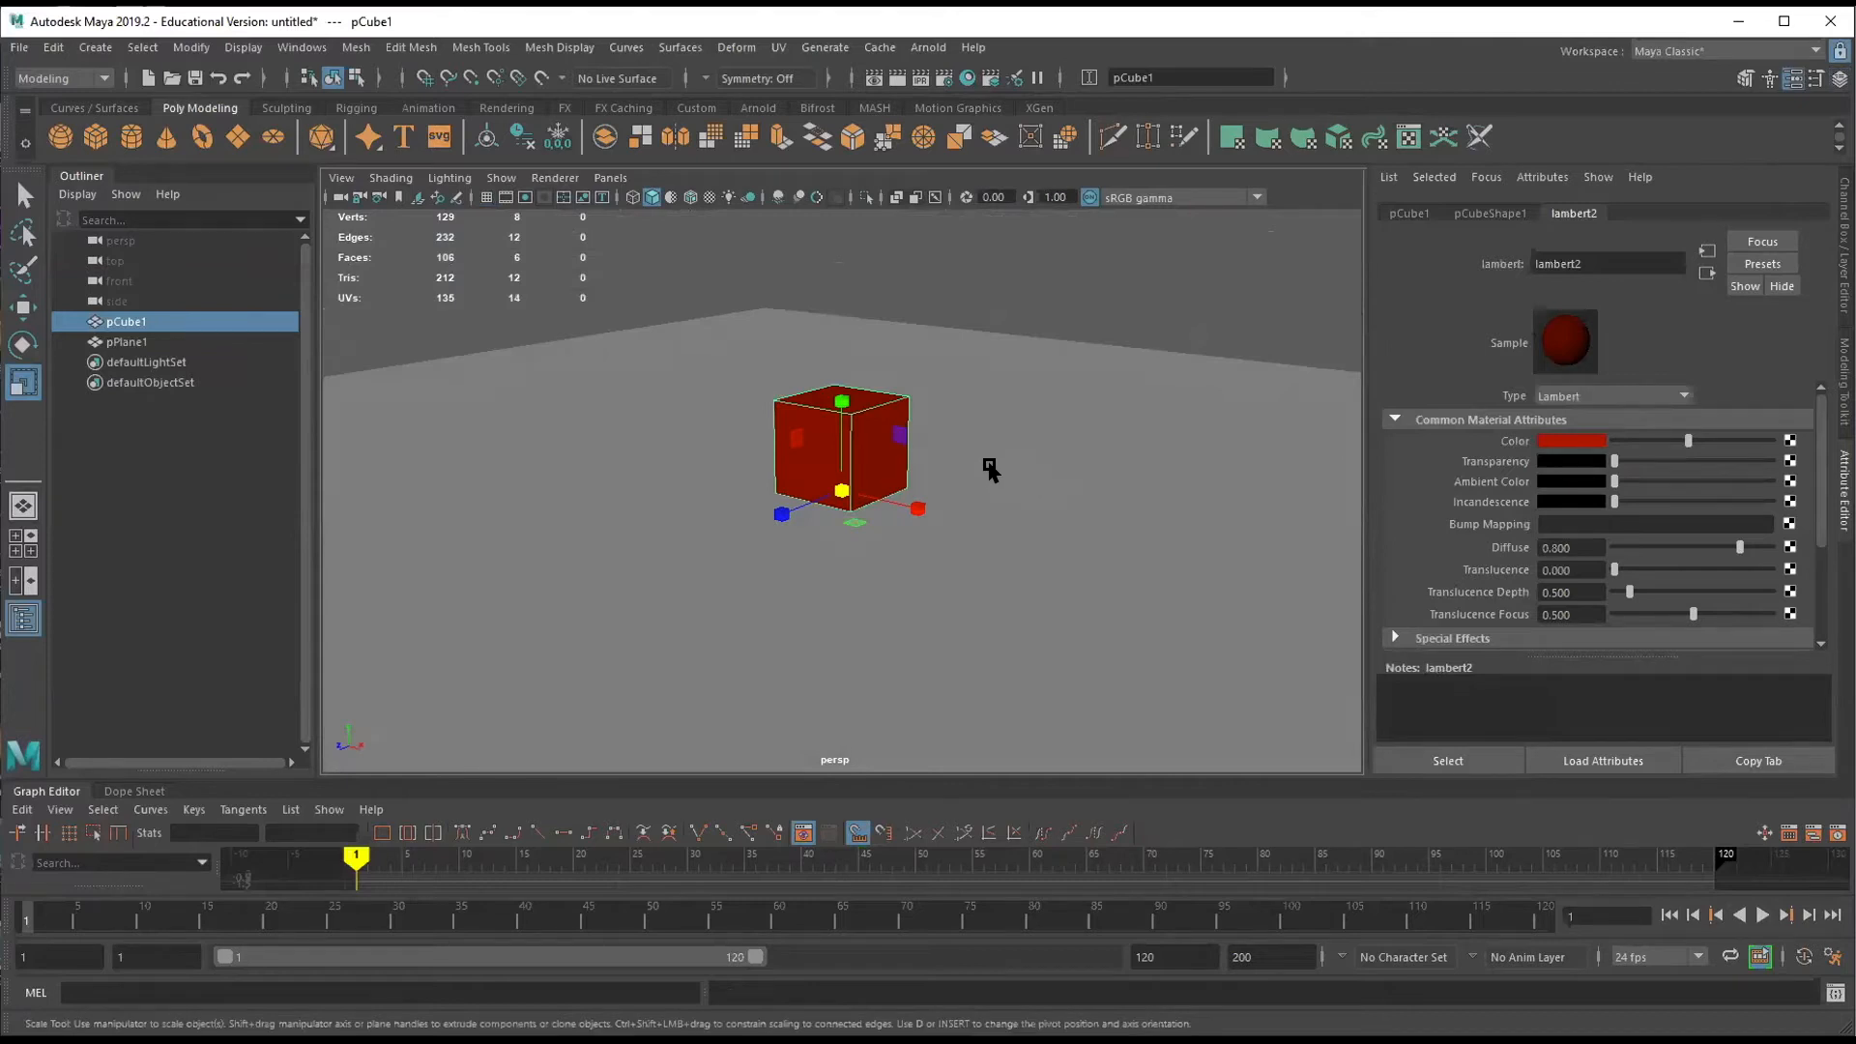
Try moving the cube and tilting it about -19 degrees around Z from its centred base pivot, undoing the changes.
key(w)
drag(842, 395, 841, 384)
mouse_move(998, 495)
alt+mouse_down()
mouse_move(1073, 464)
mouse_move(998, 476)
alt+mouse_up()
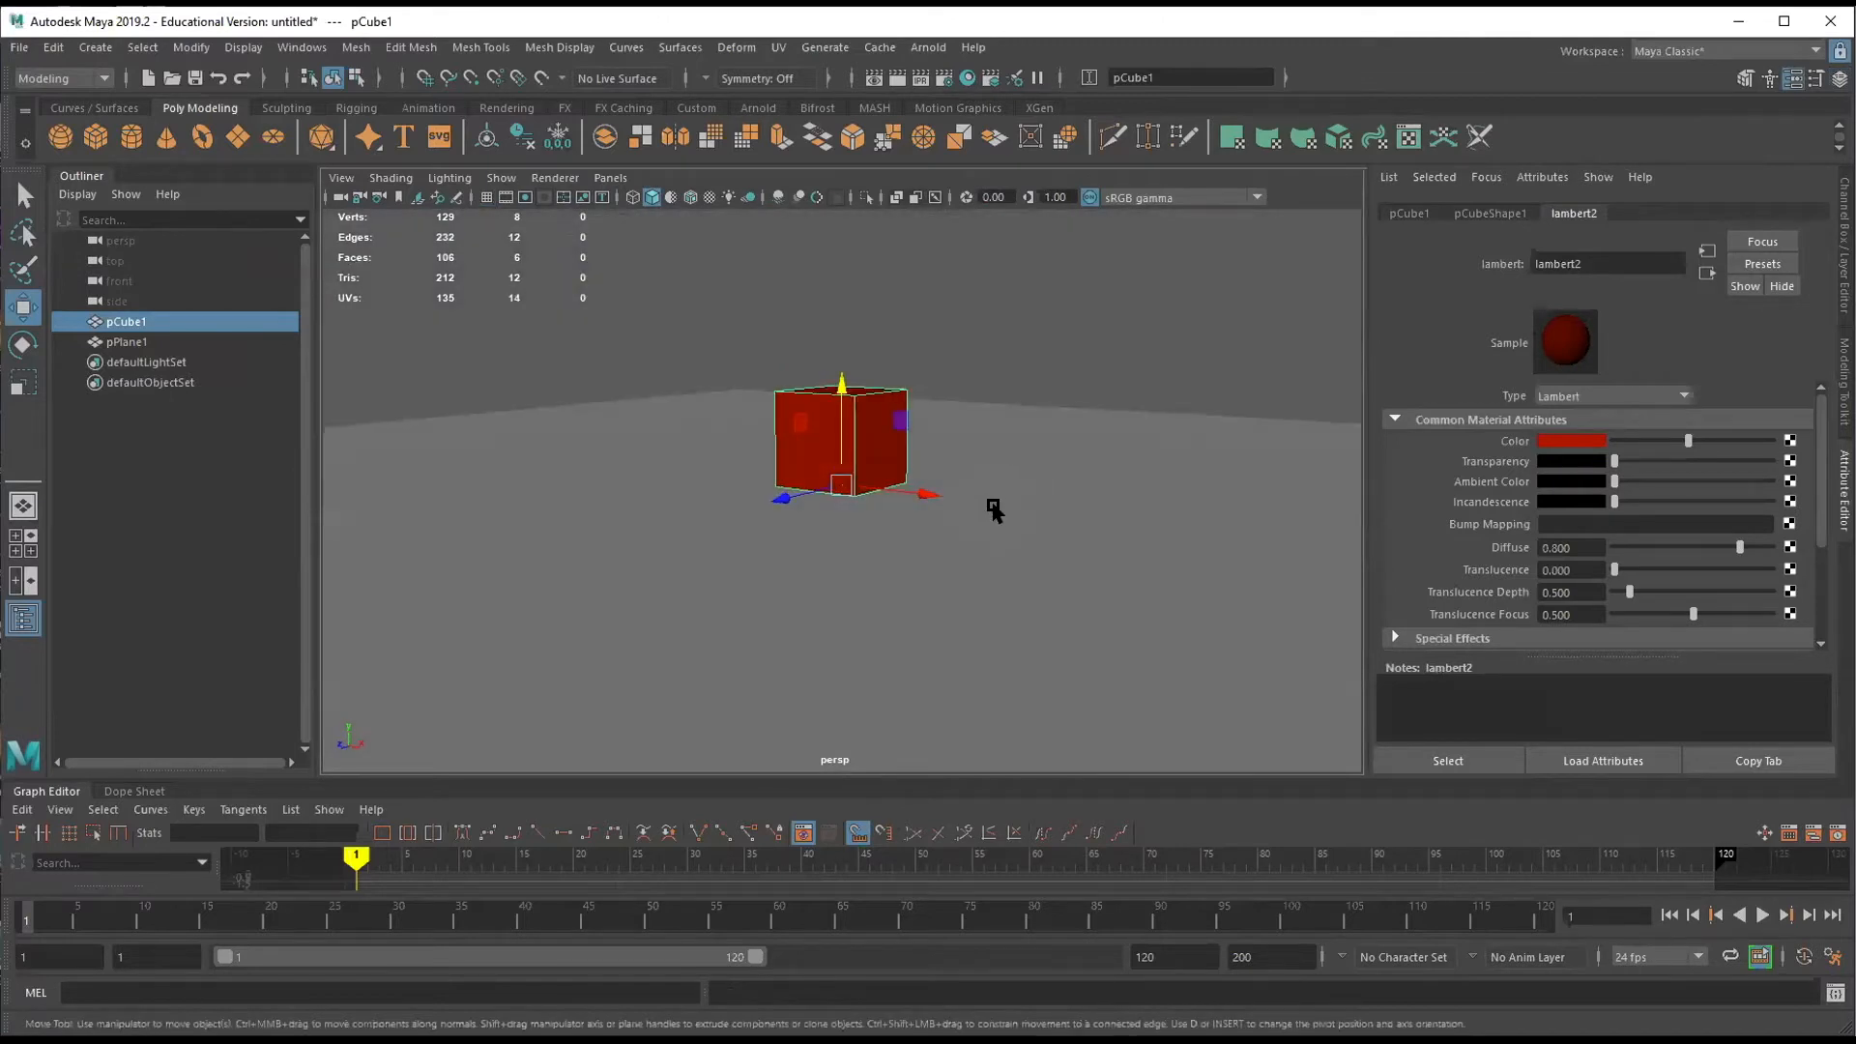
key(e)
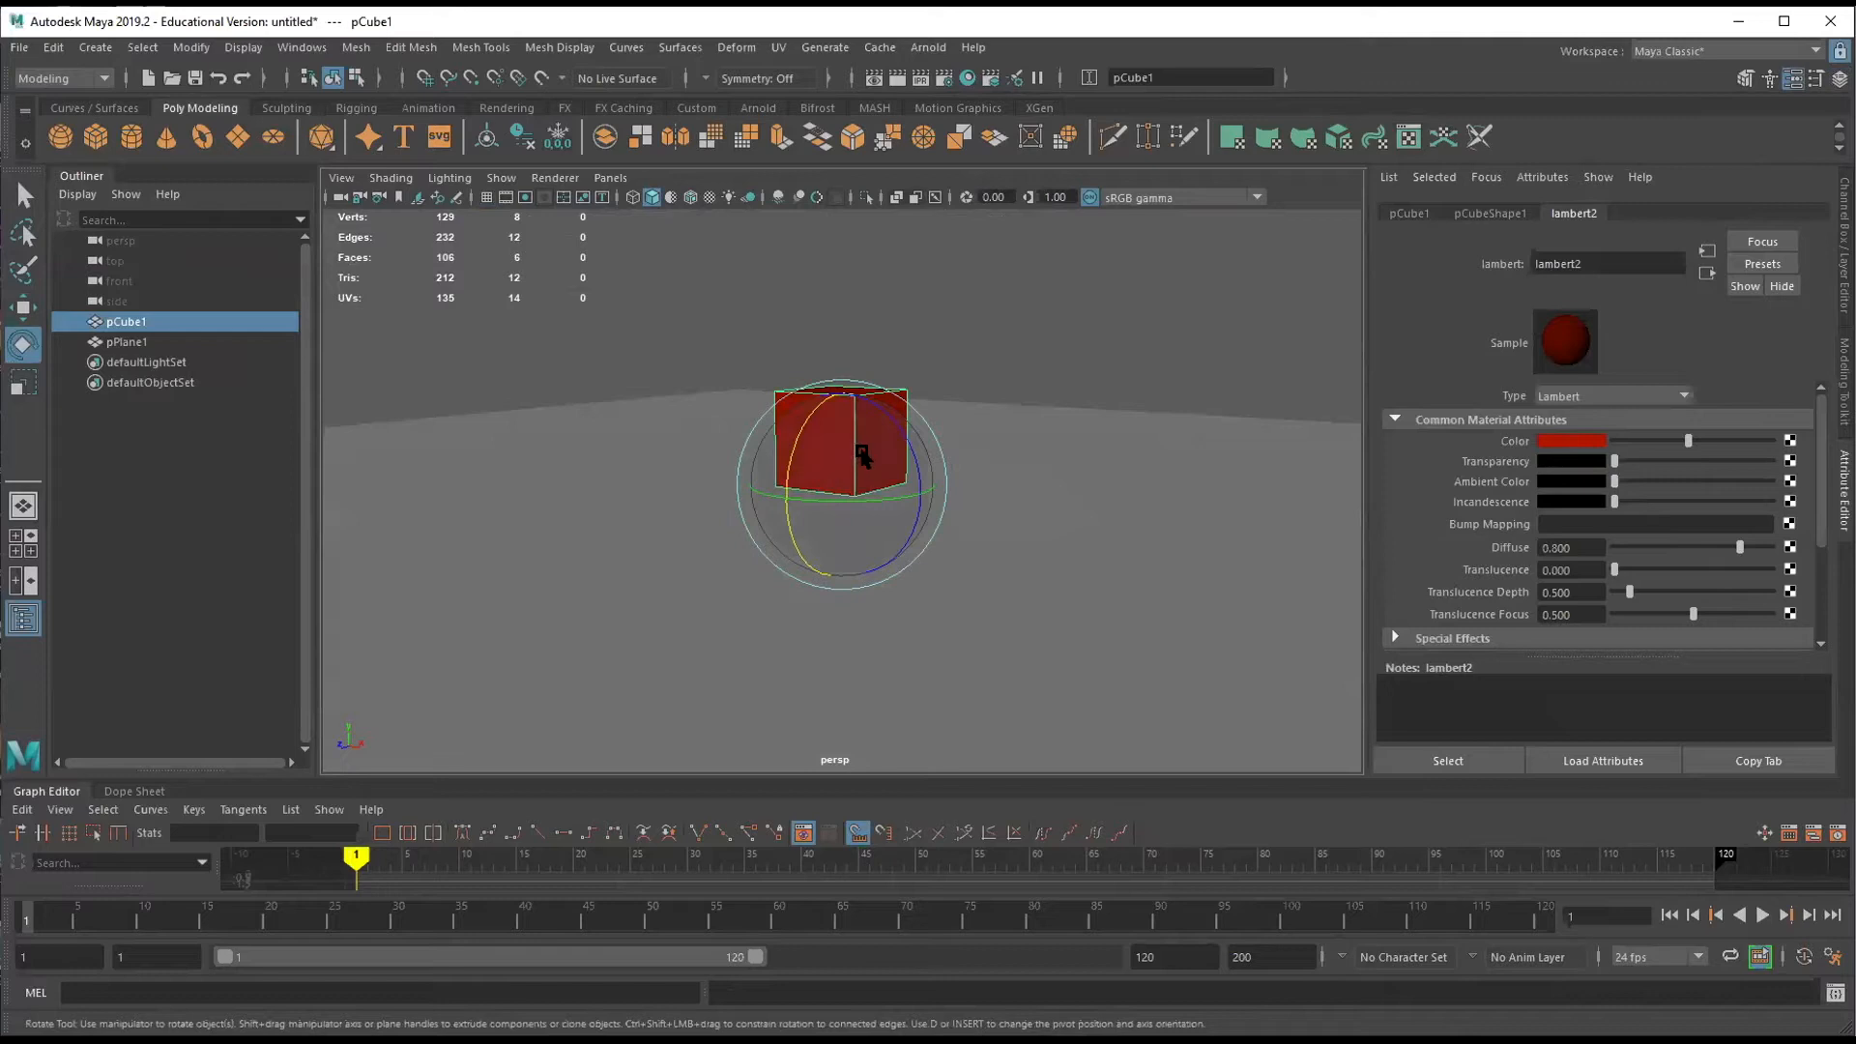
key(ctrl+z)
mouse_move(887, 423)
mouse_down()
mouse_move(883, 406)
mouse_move(915, 419)
mouse_move(912, 445)
mouse_up()
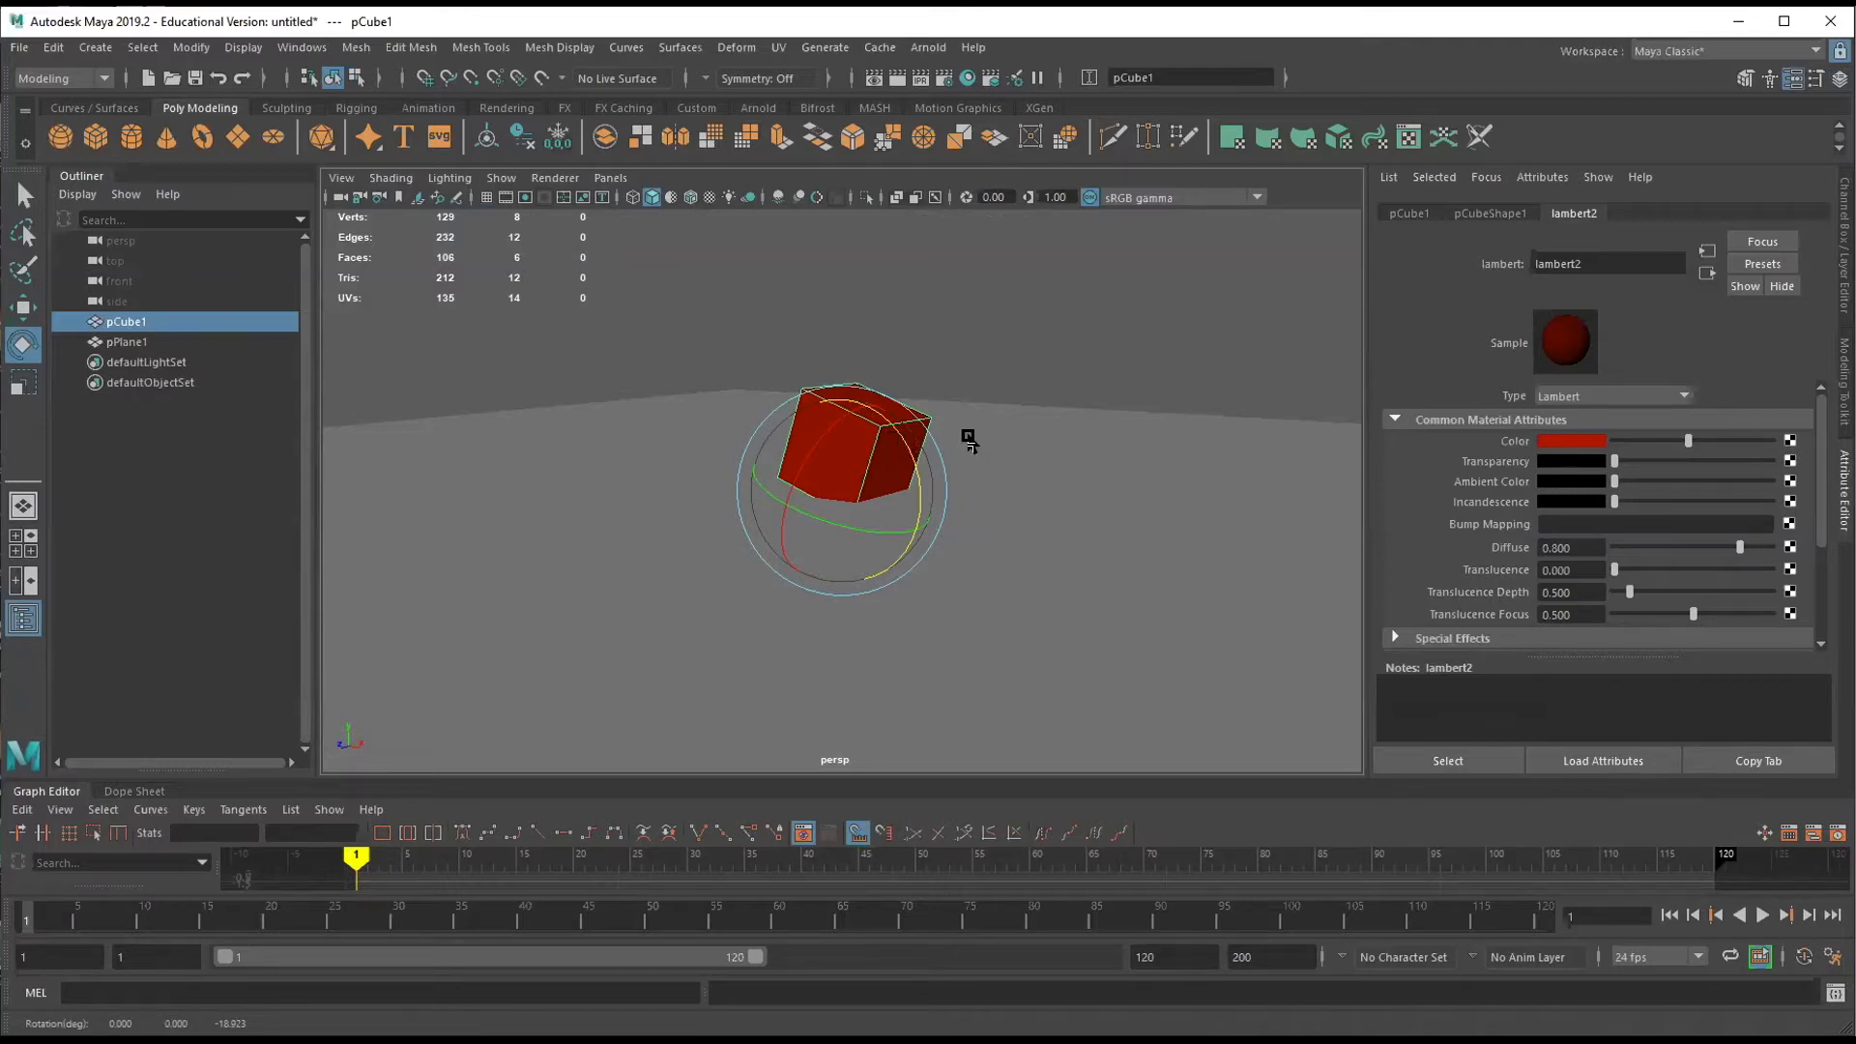
key(w)
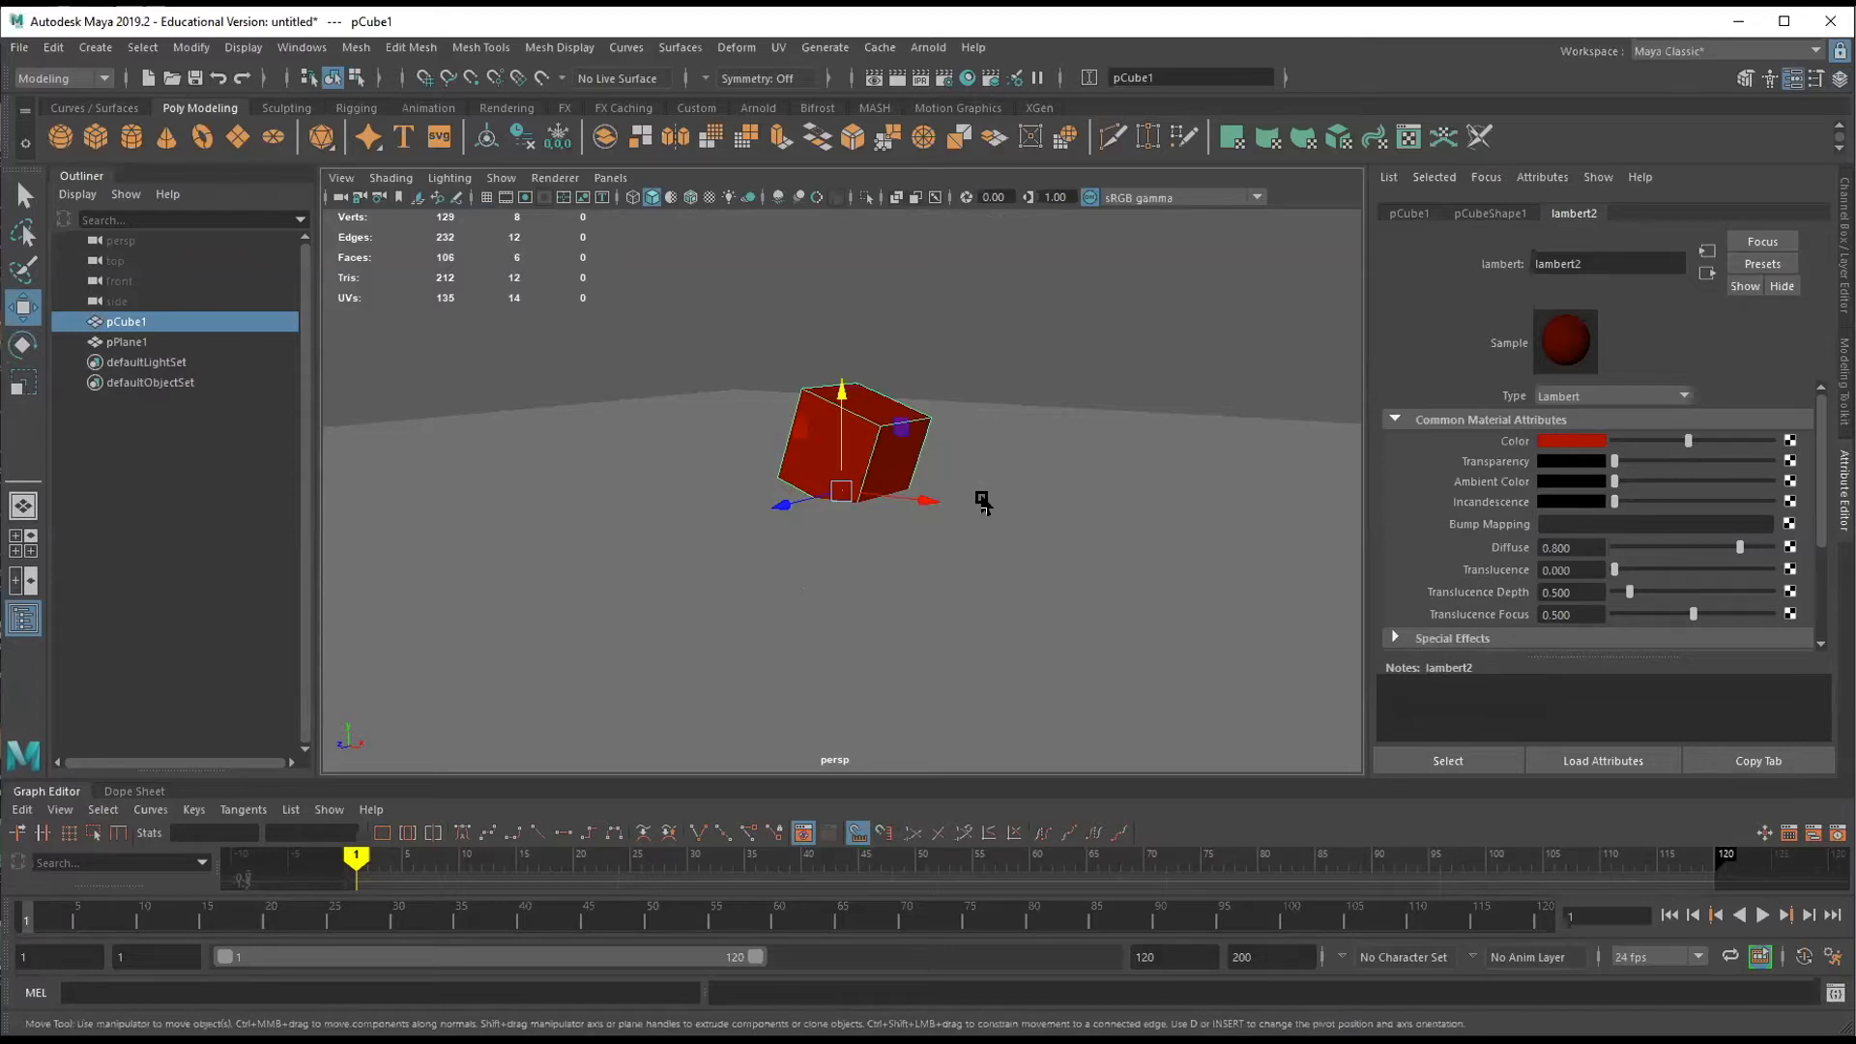
key(ctrl+z)
Move the cube's pivot along X to its bottom edge on the positive X side, using vertex snapping.
alt+drag(994, 556, 1034, 529)
scroll(1035, 529, up, 5)
alt+middle_drag(1112, 448, 1054, 466)
alt+drag(1054, 466, 1003, 580)
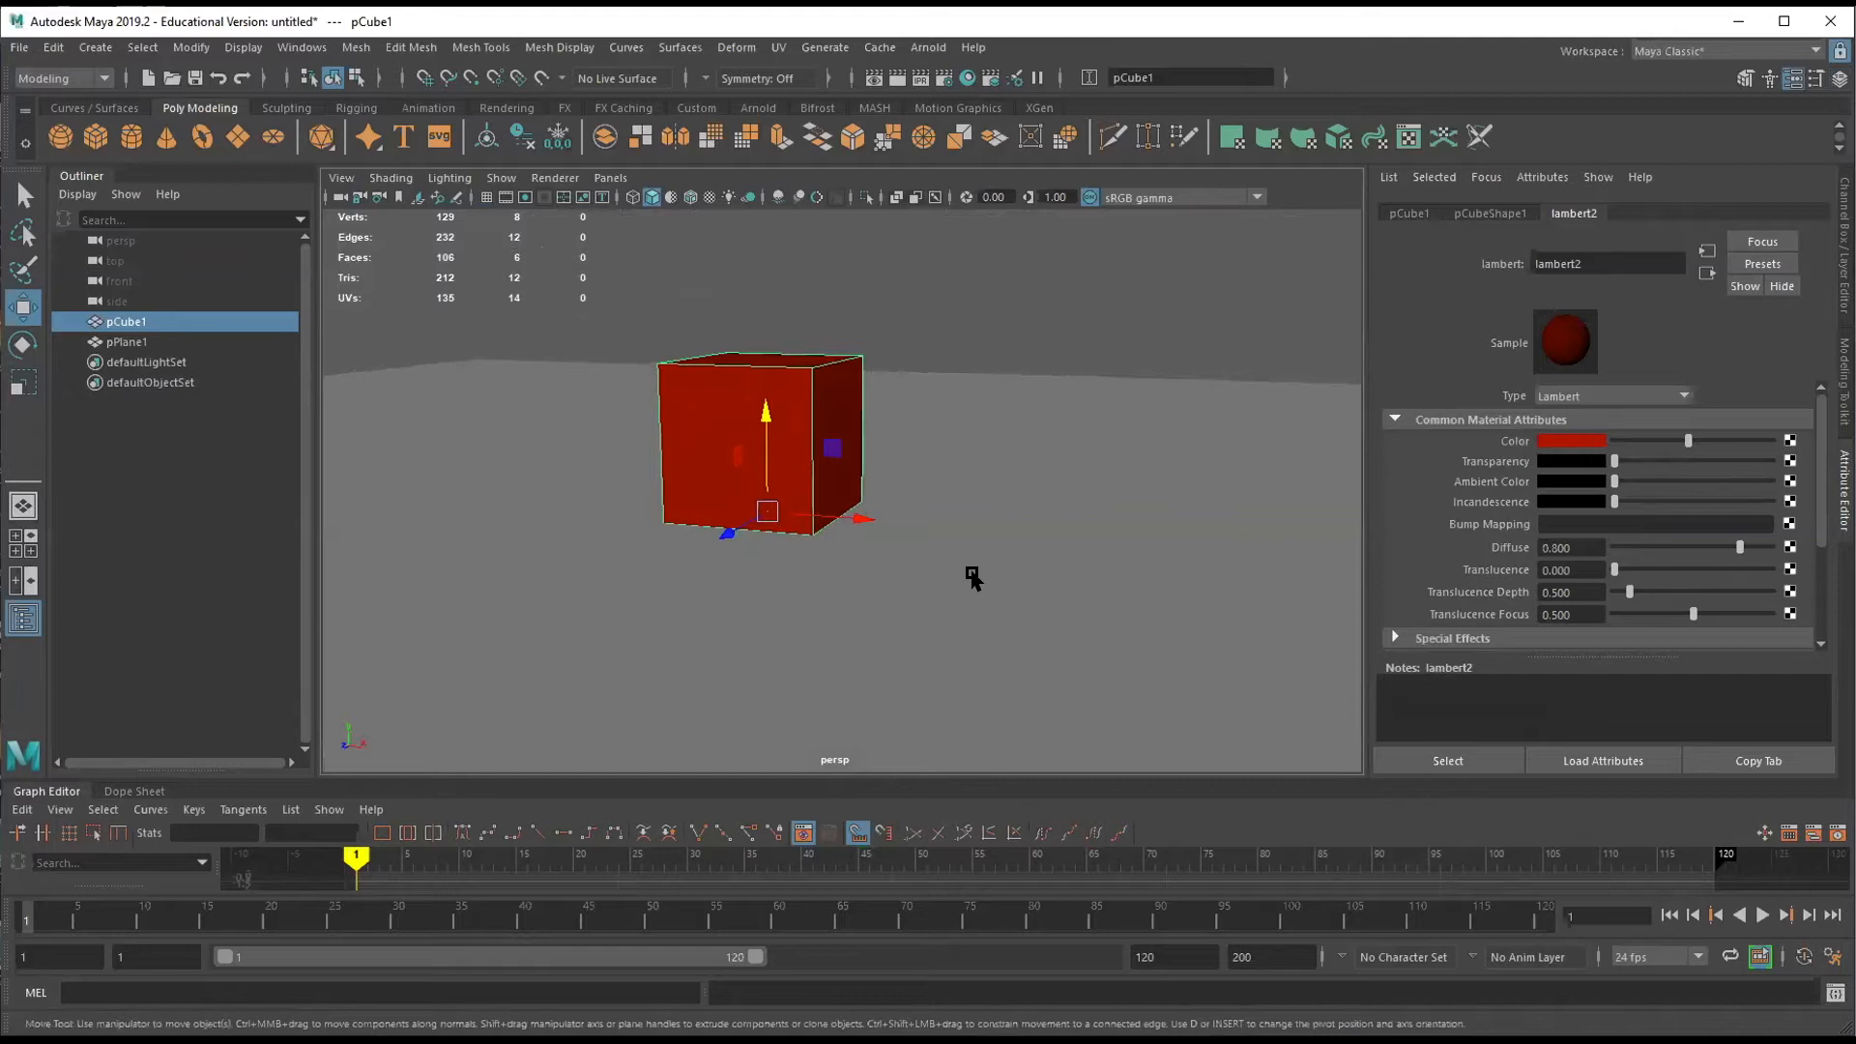
mouse_move(954, 601)
alt+mouse_down()
mouse_move(1017, 483)
mouse_move(957, 613)
mouse_move(945, 600)
alt+mouse_up()
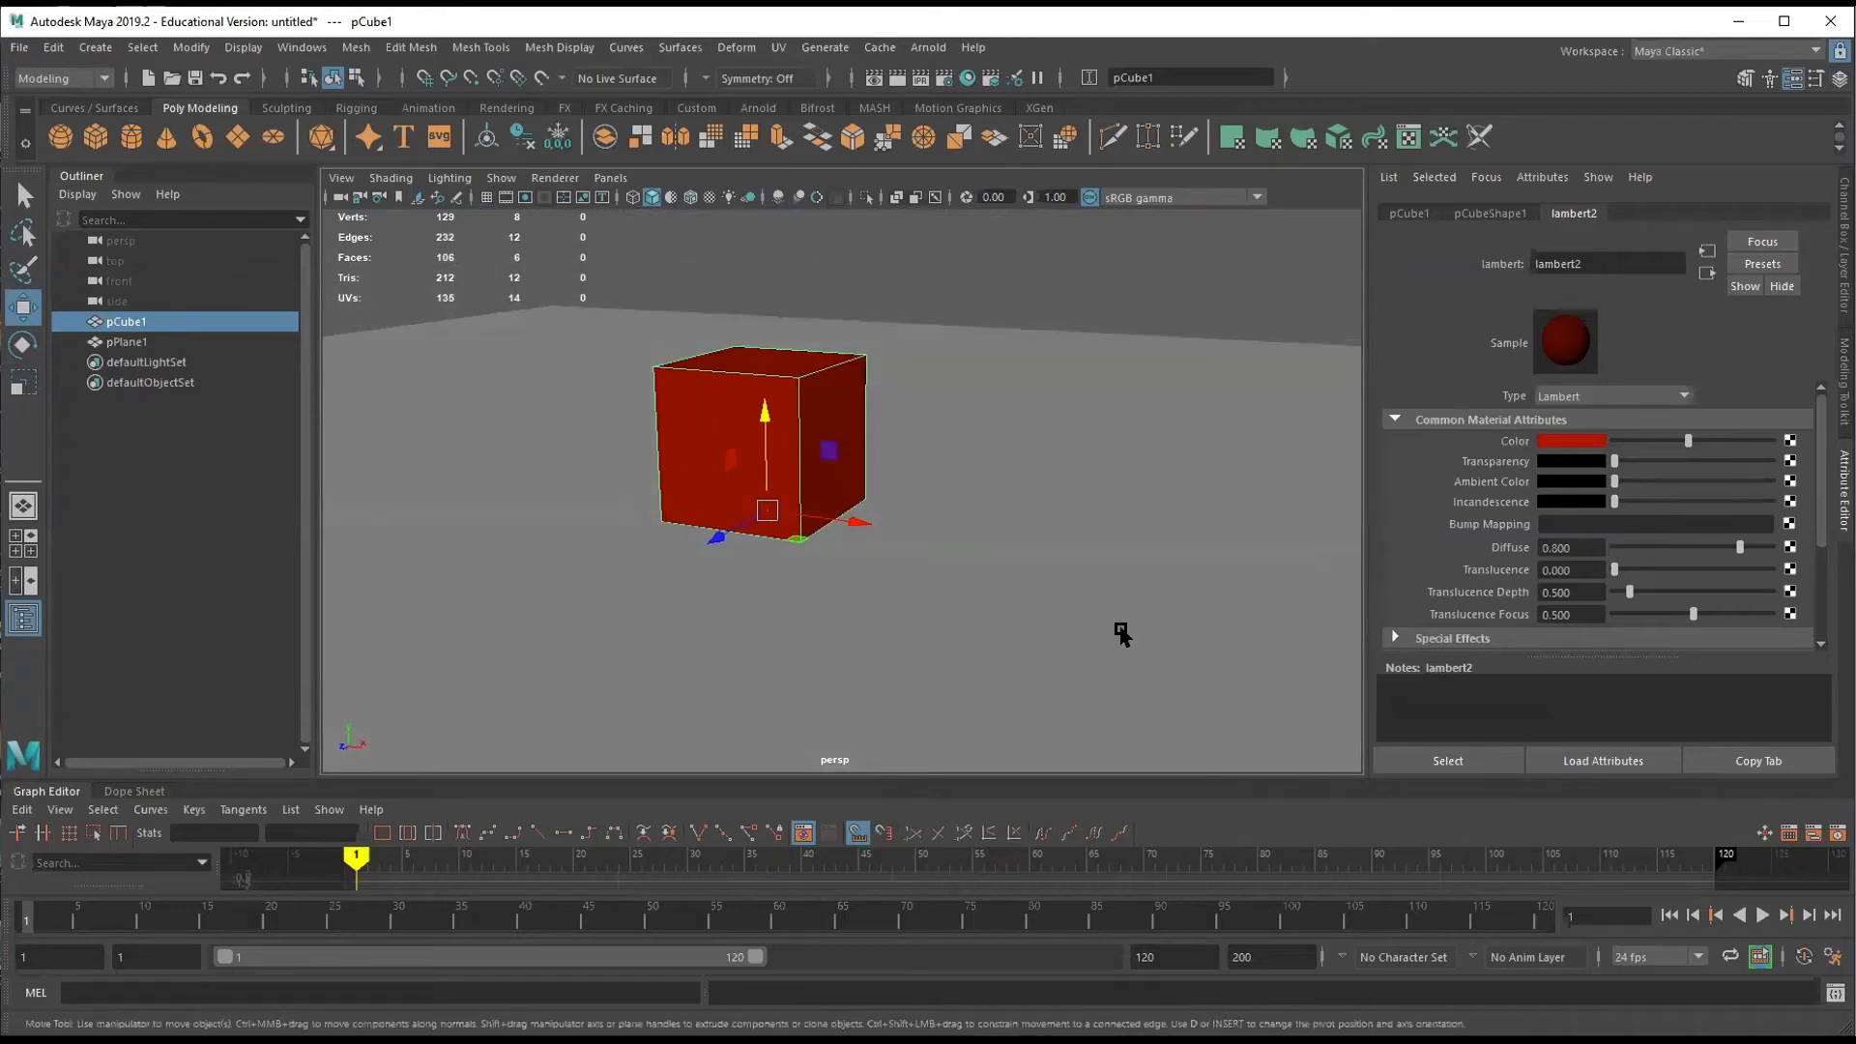
alt+drag(1024, 450, 1052, 443)
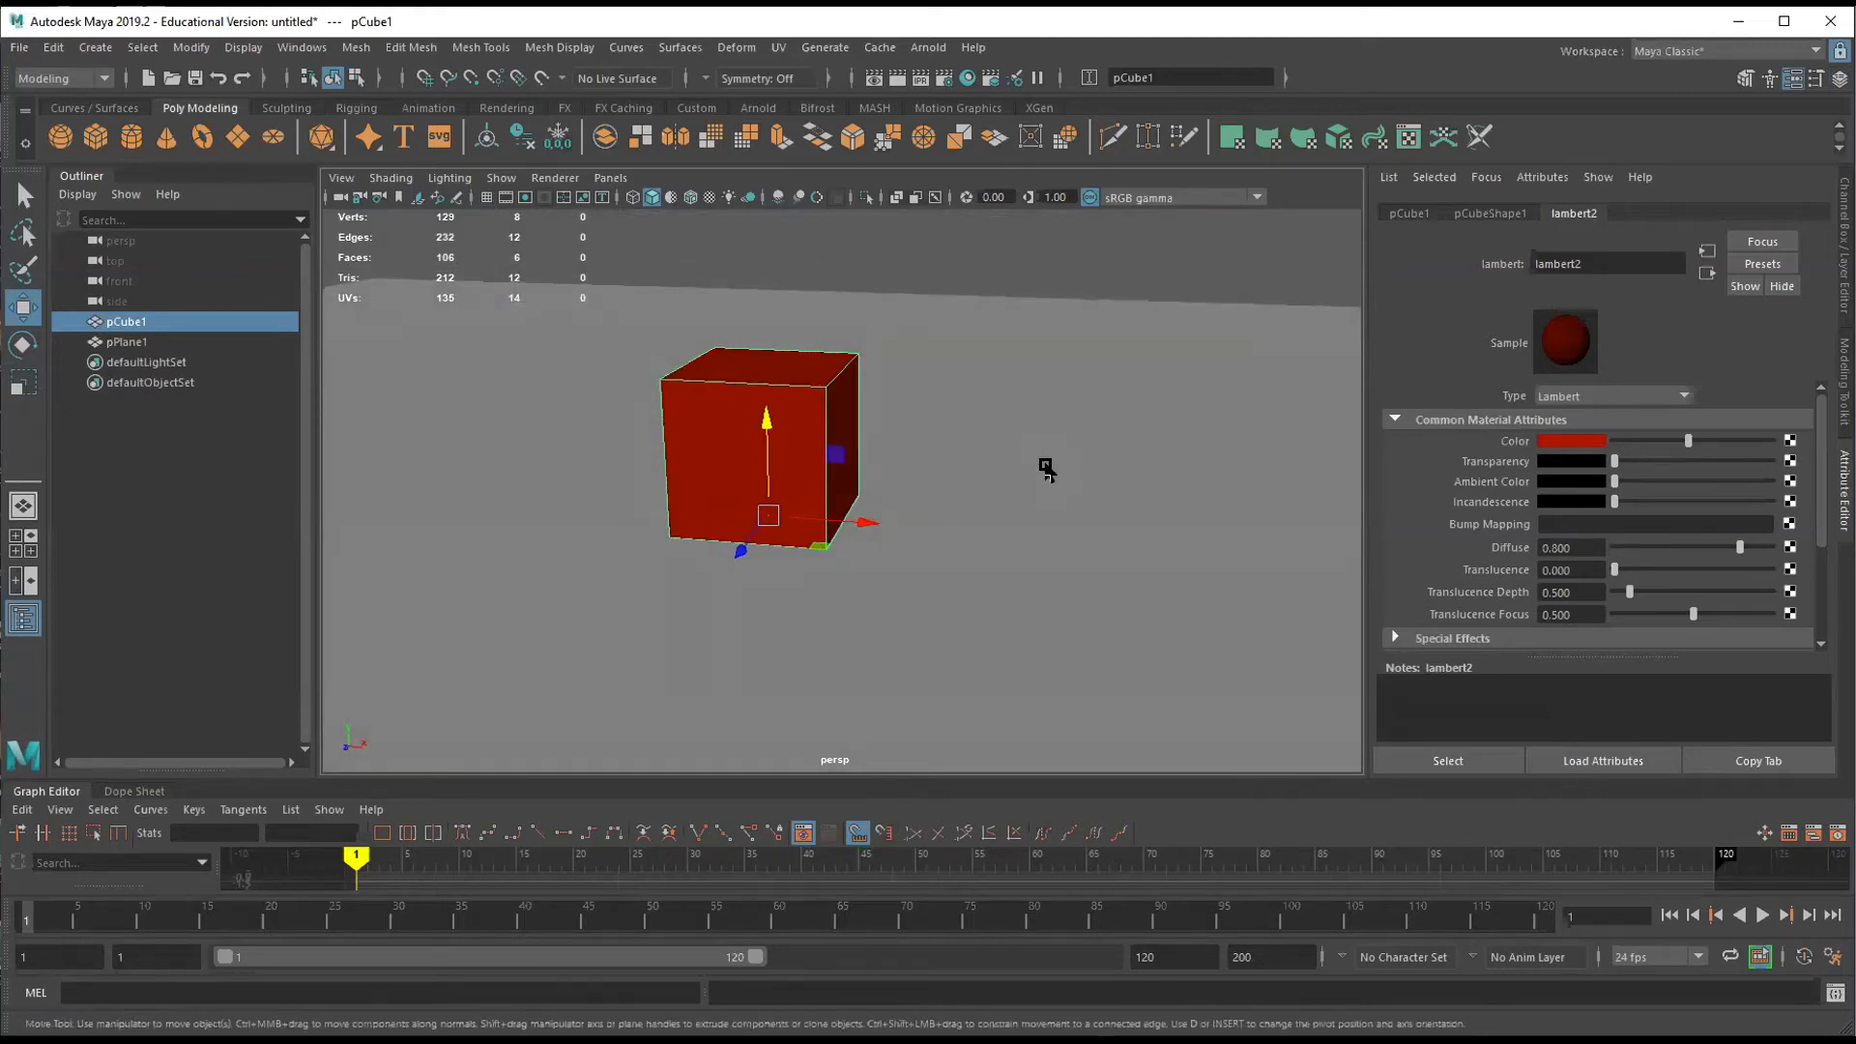
key(d)
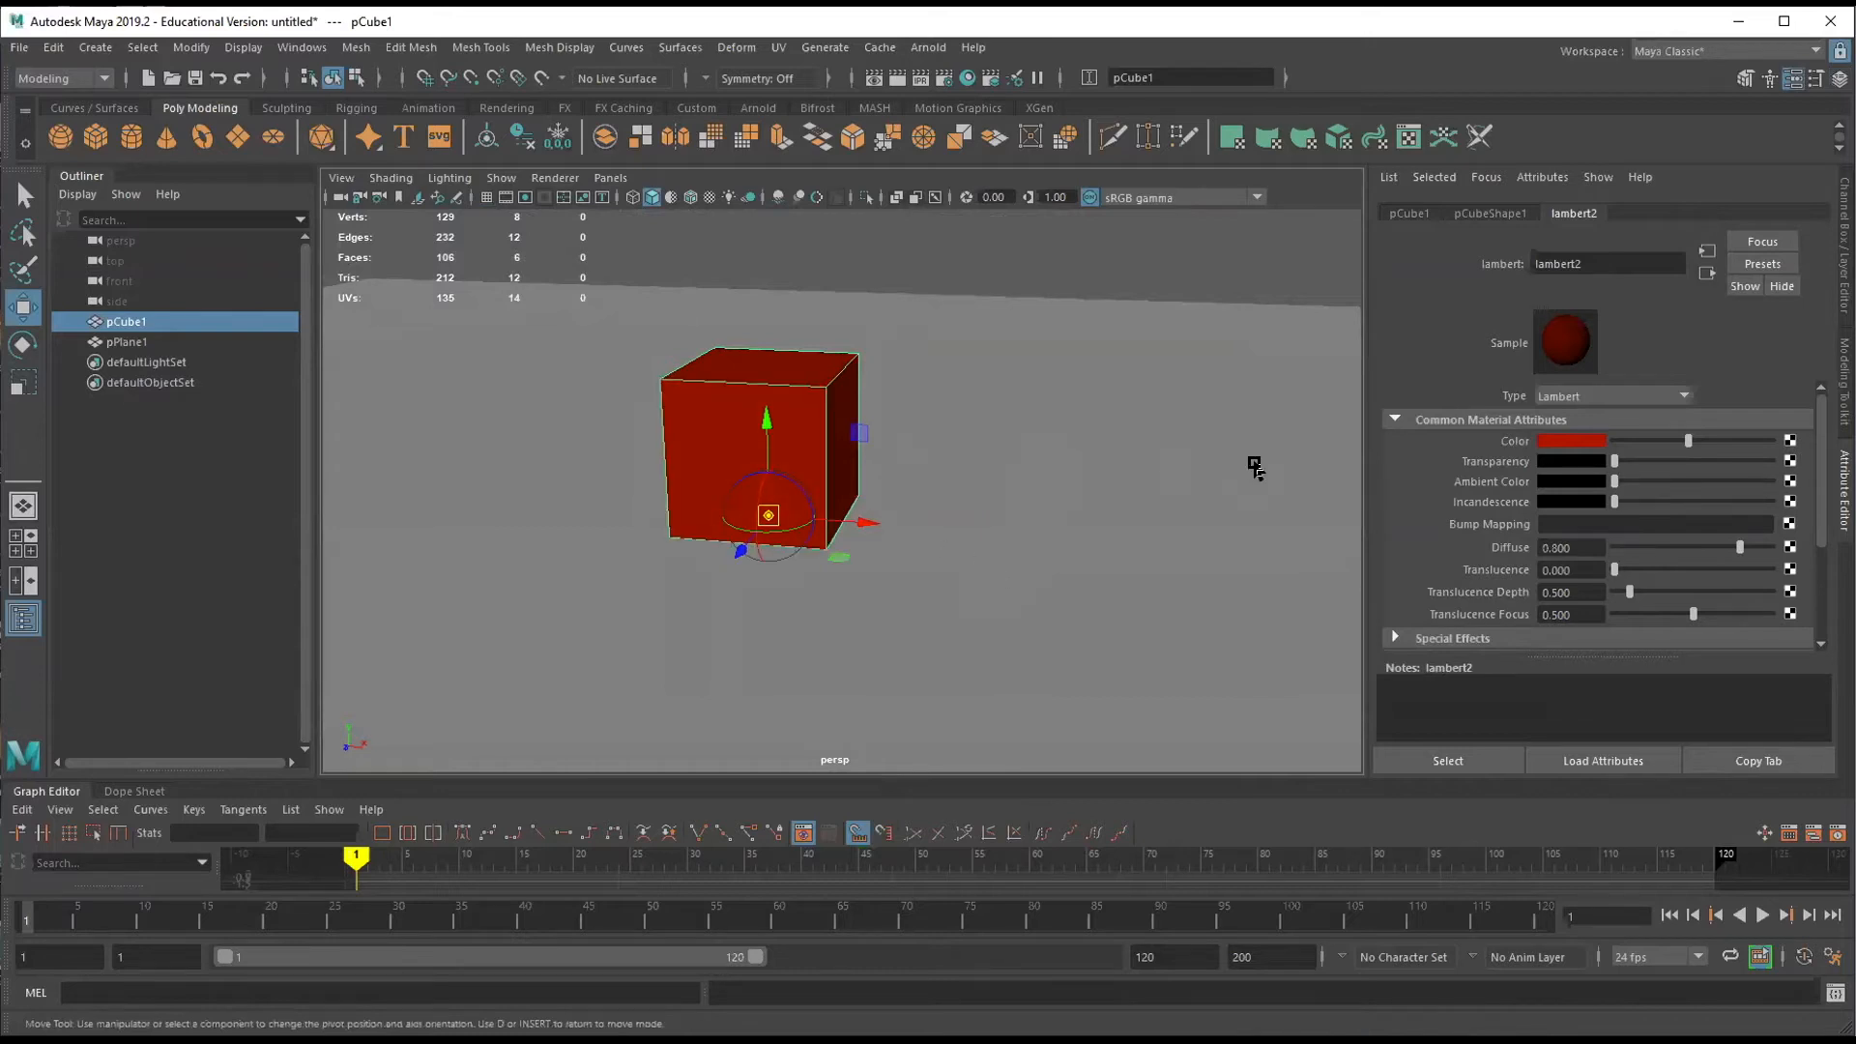
alt+drag(1152, 481, 1007, 473)
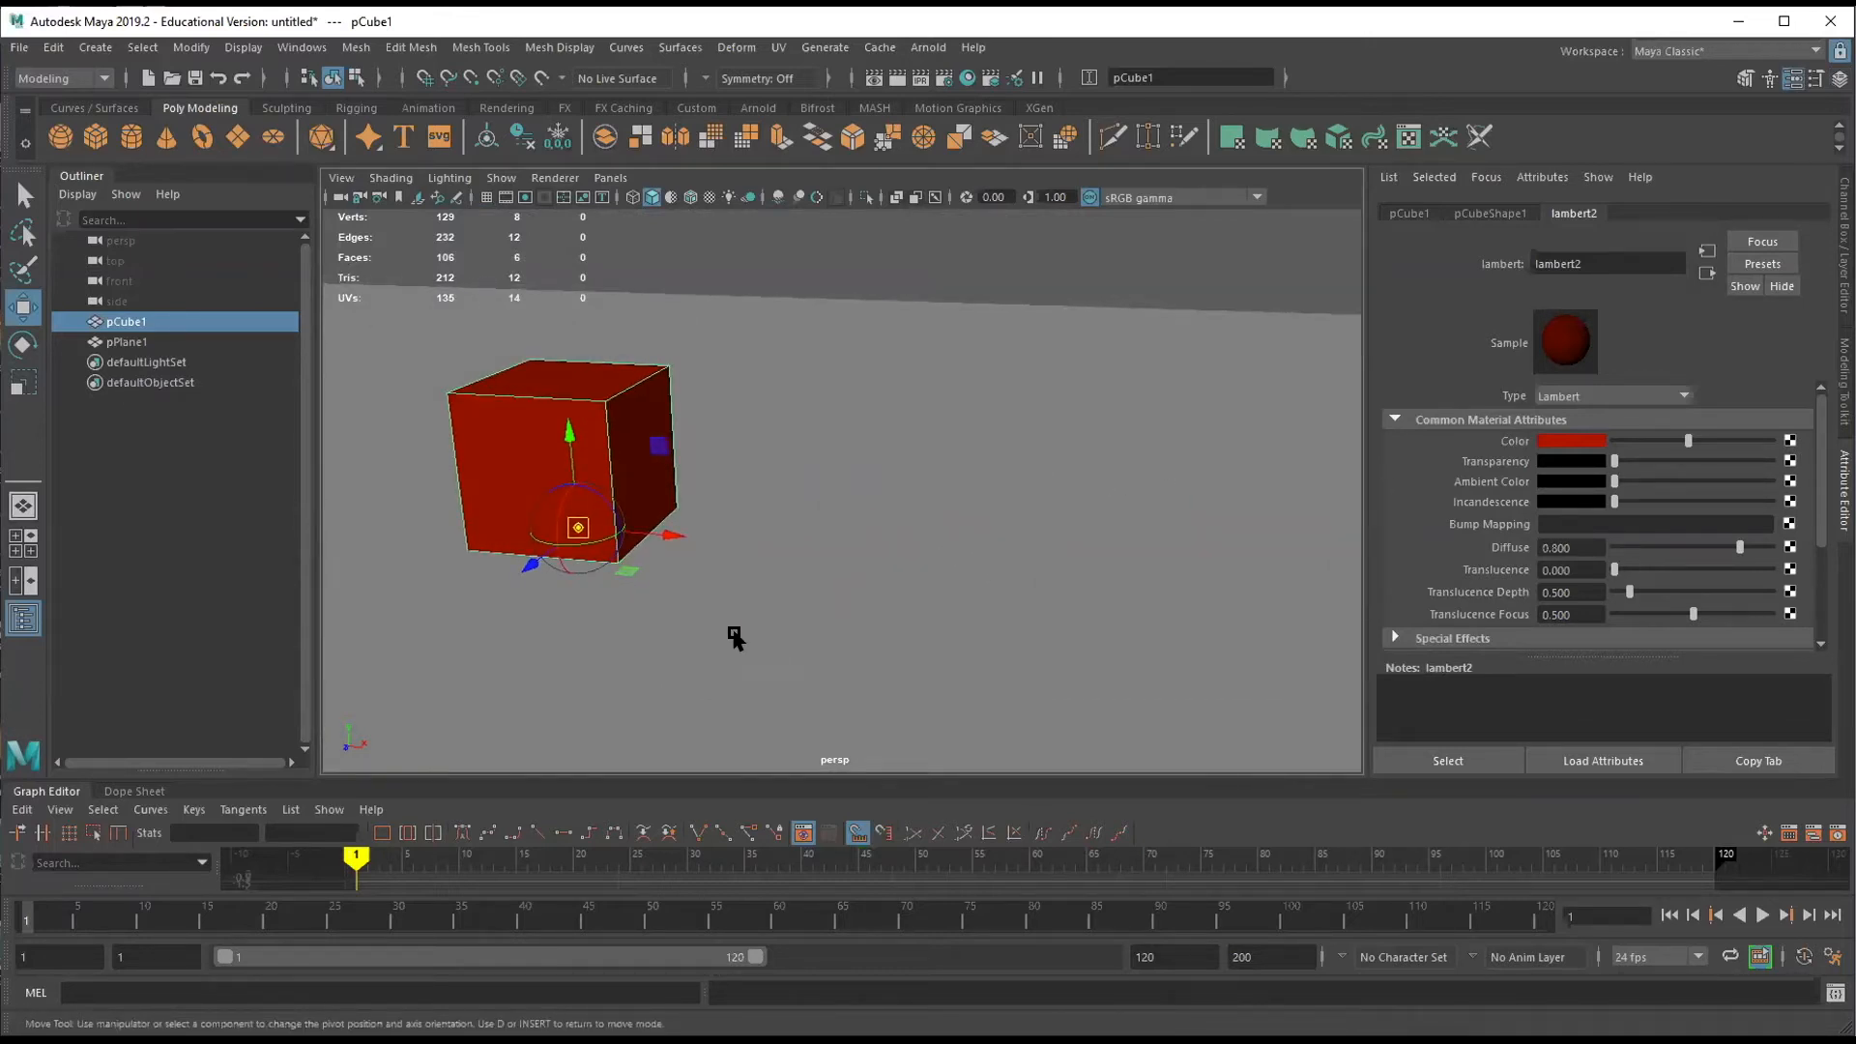
key(v)
mouse_move(666, 537)
mouse_down()
mouse_move(651, 531)
mouse_move(816, 622)
mouse_move(647, 535)
mouse_up()
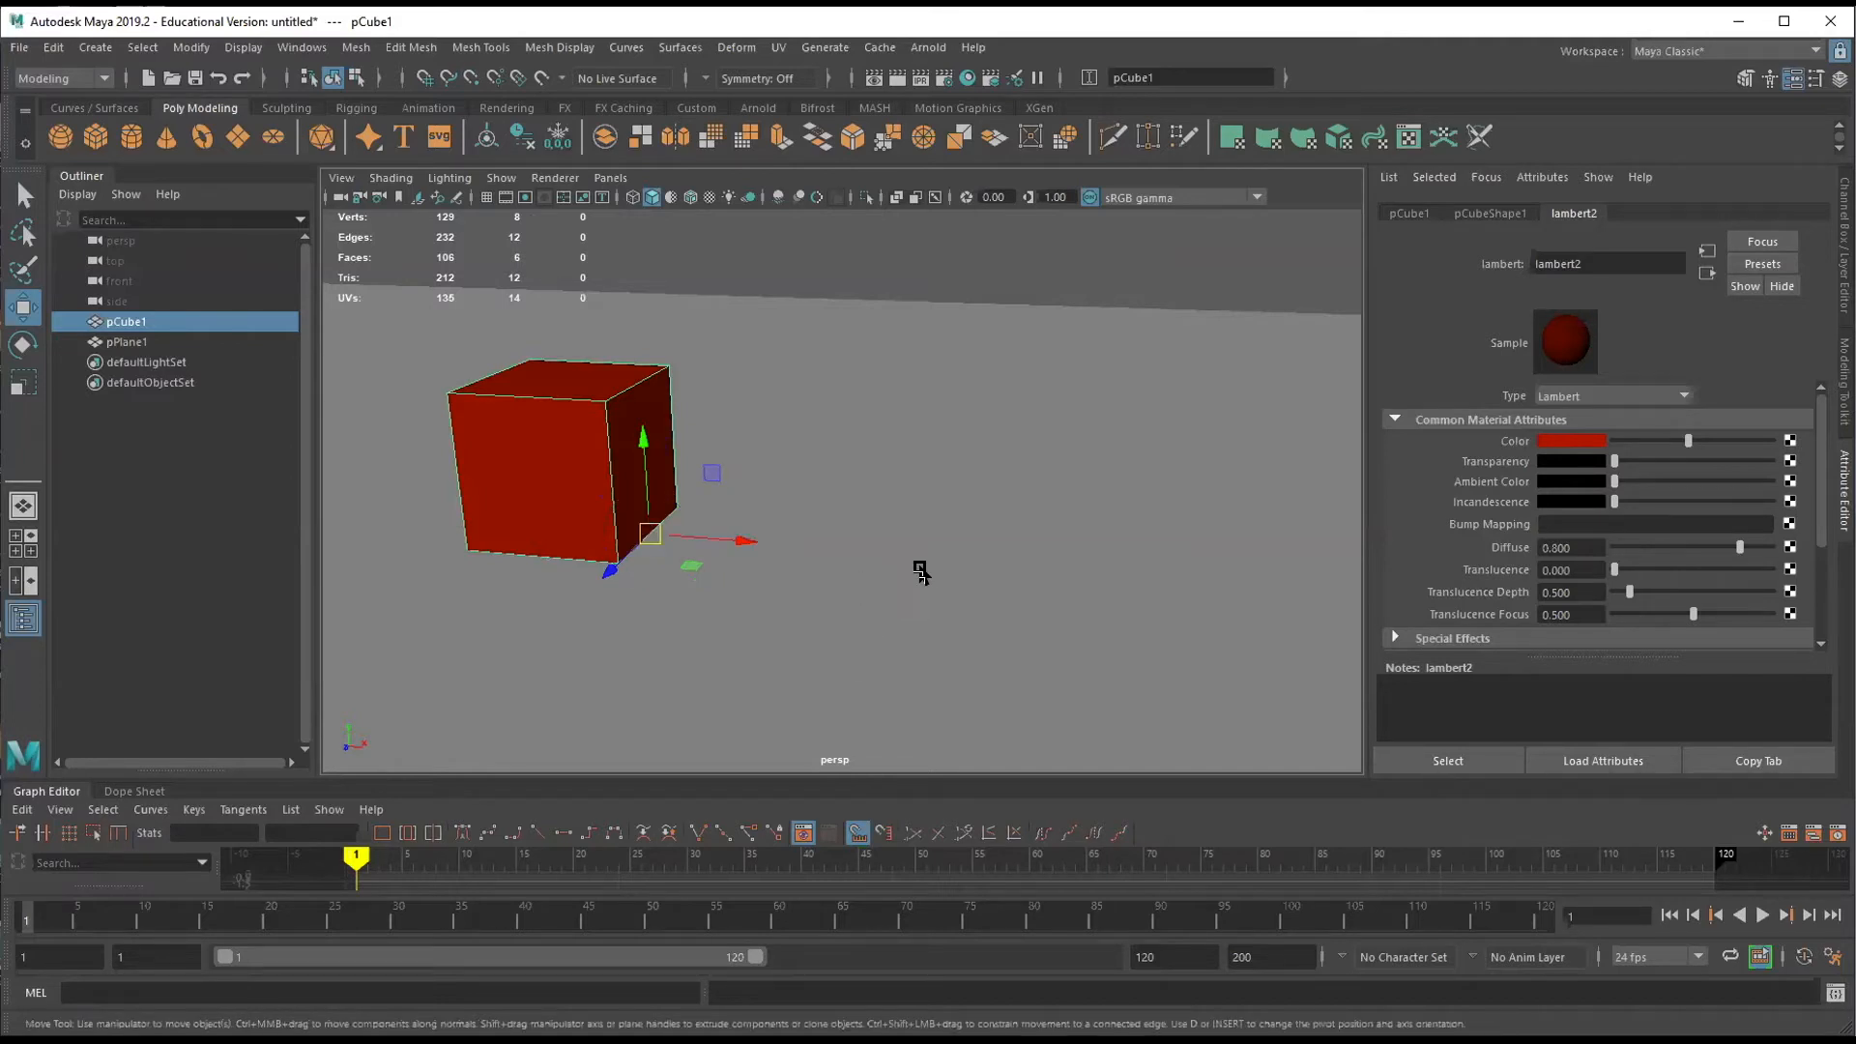
Roll the cube over its bottom edge by rotating it -90 degrees around Z.
key(e)
drag(689, 462, 732, 564)
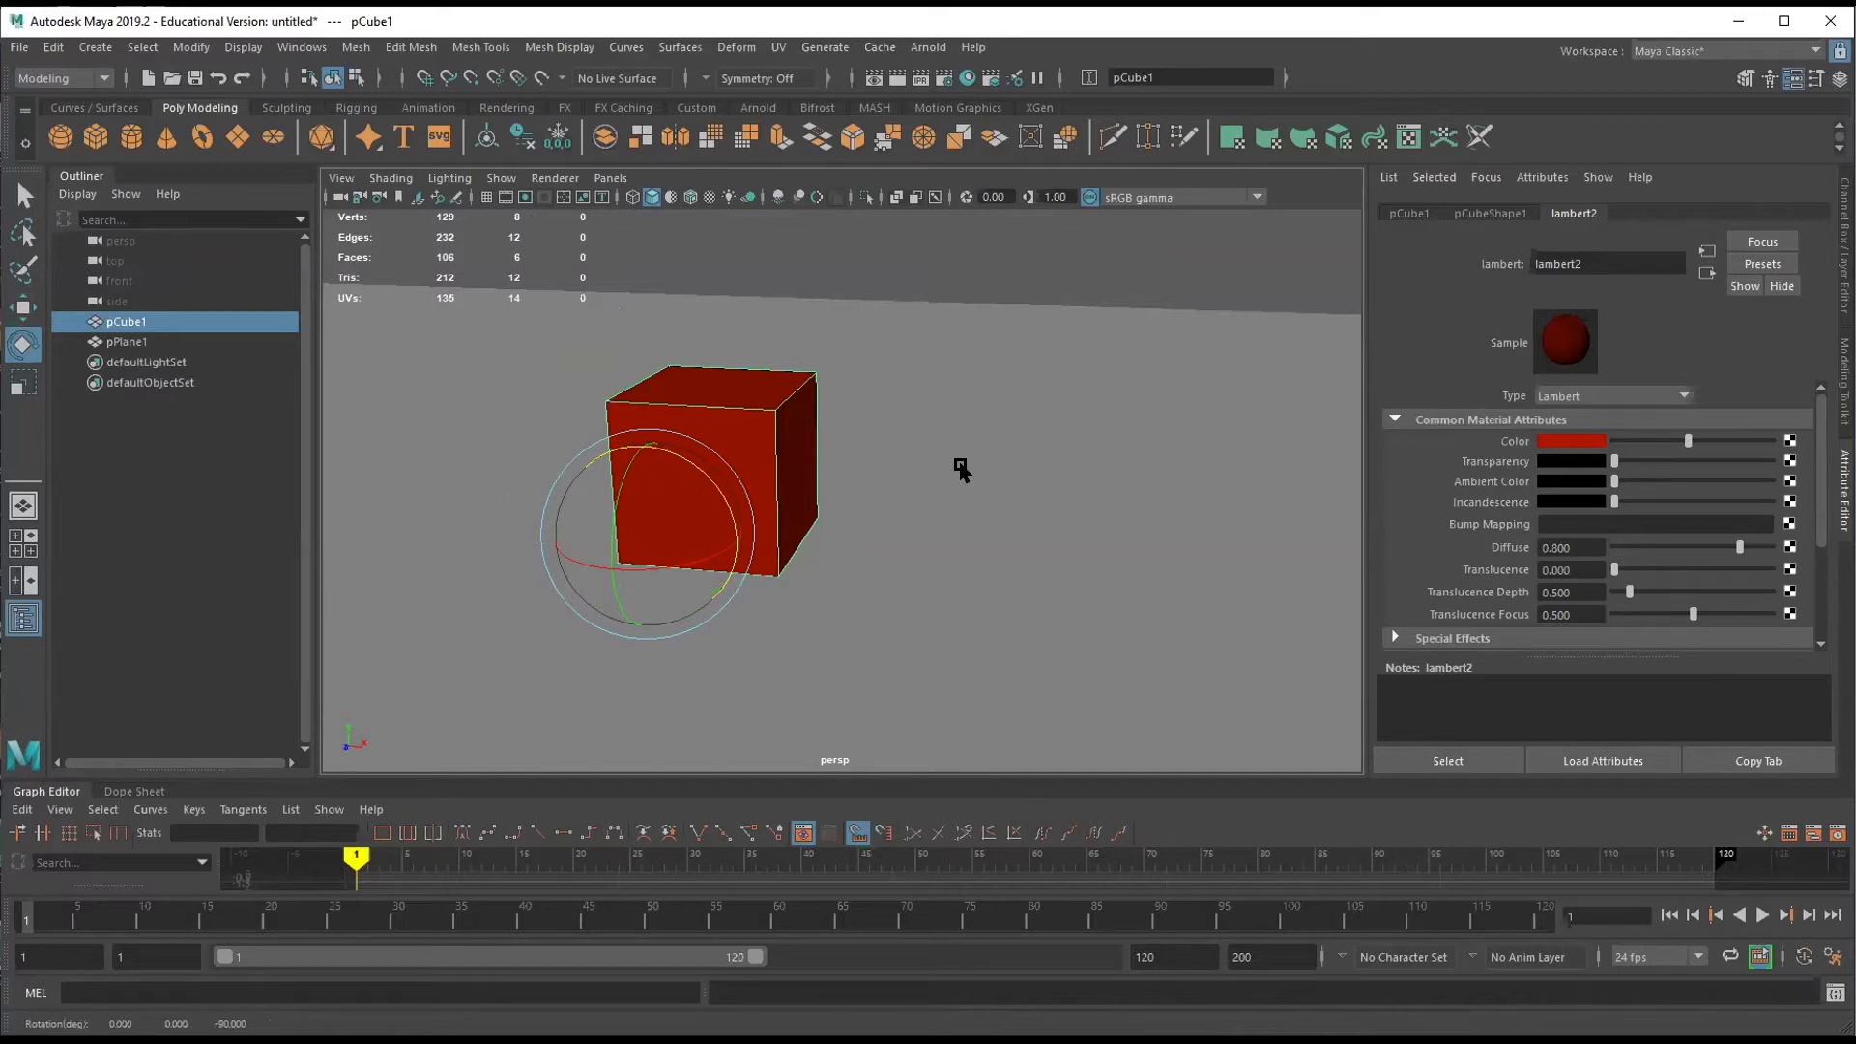
key(w)
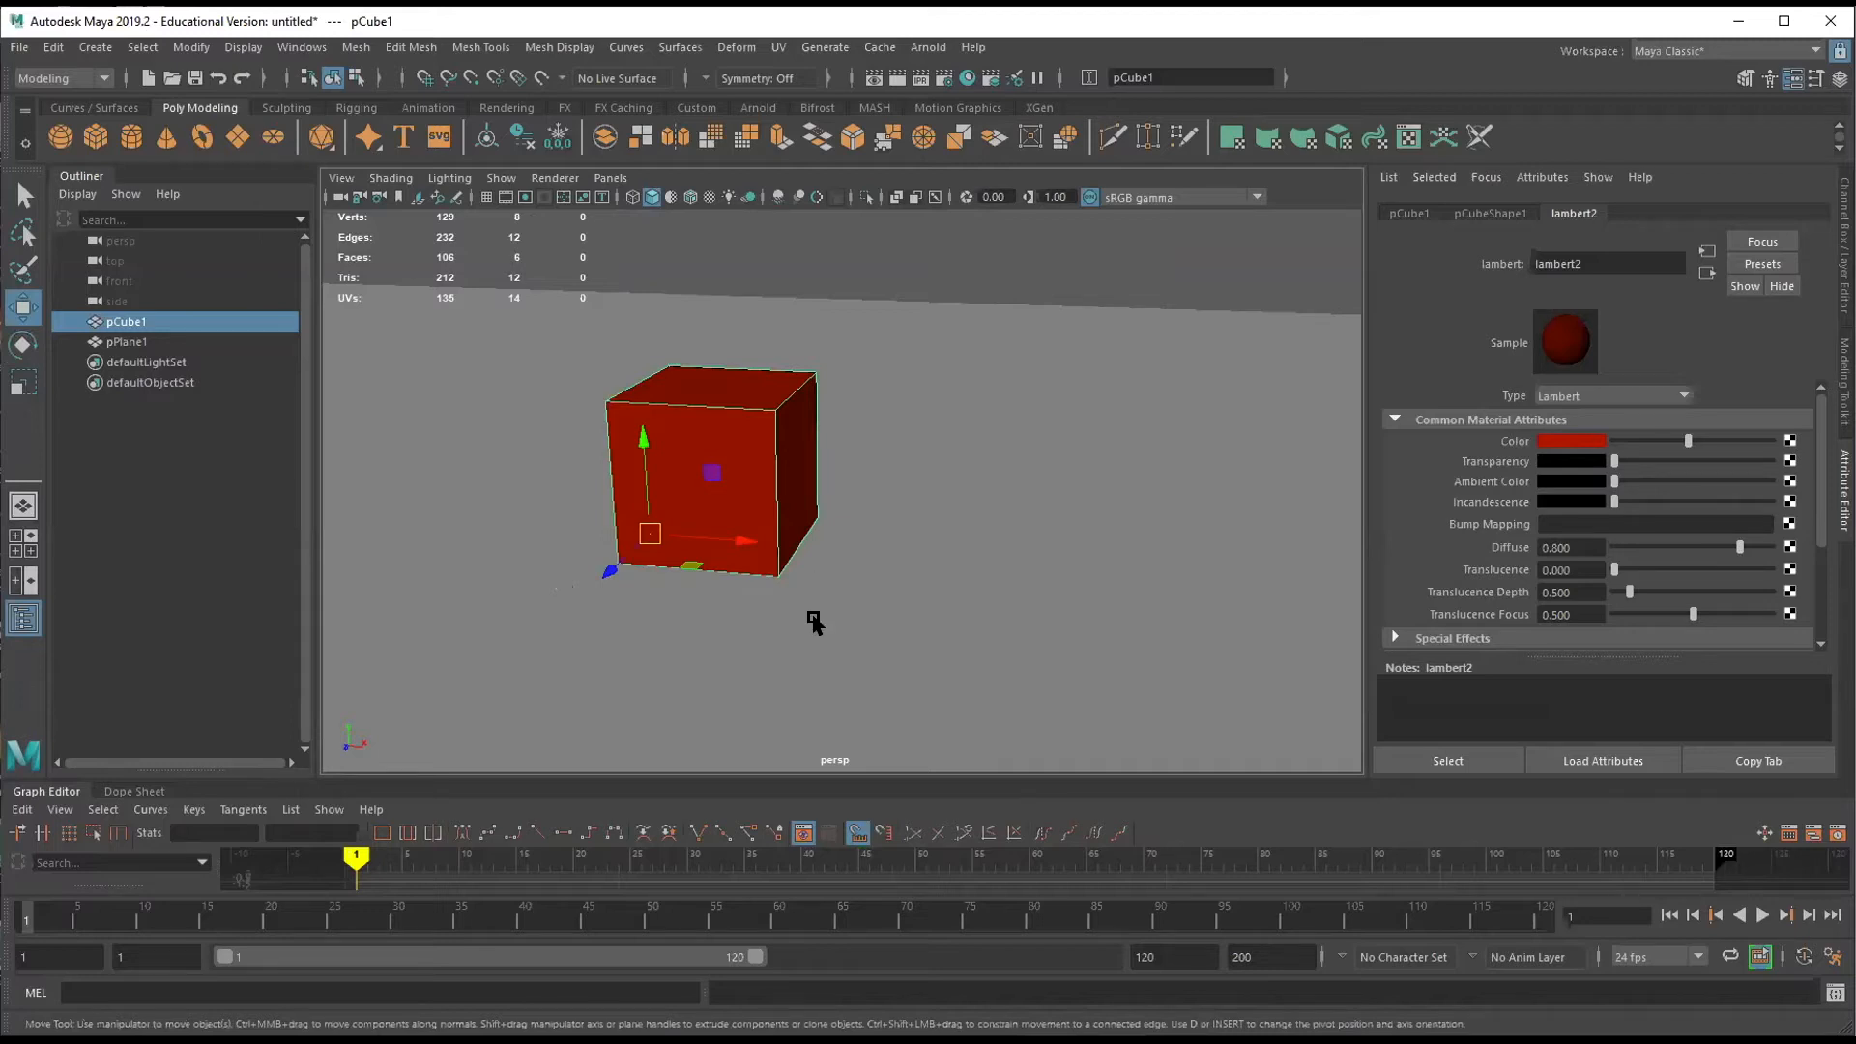
Rotate the cube further on more than one axis so that one corner points down through the plane.
key(e)
drag(696, 518, 662, 477)
drag(642, 529, 681, 531)
key(w)
Move the cube's pivot to its lowest corner, the one poking through the underside of the plane, using vertex snapping.
alt+drag(954, 710, 883, 647)
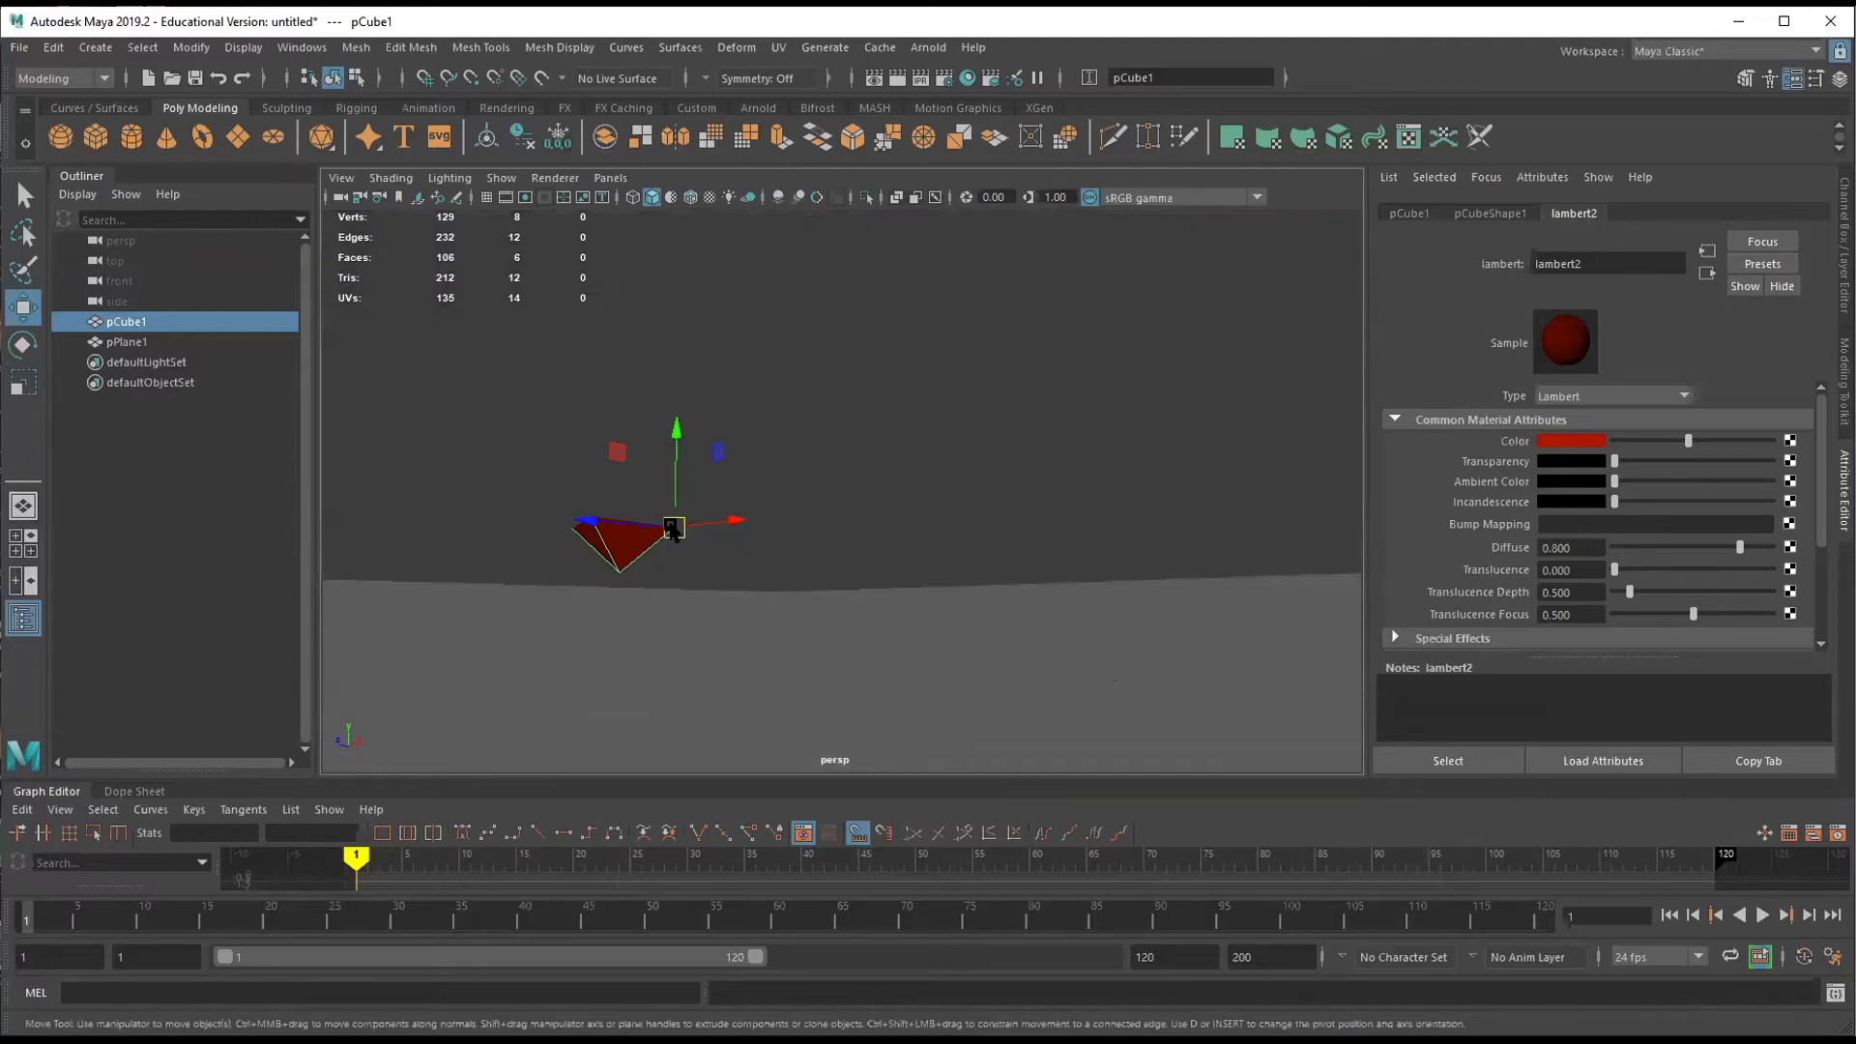
key(d)
key(v)
drag(676, 531, 615, 573)
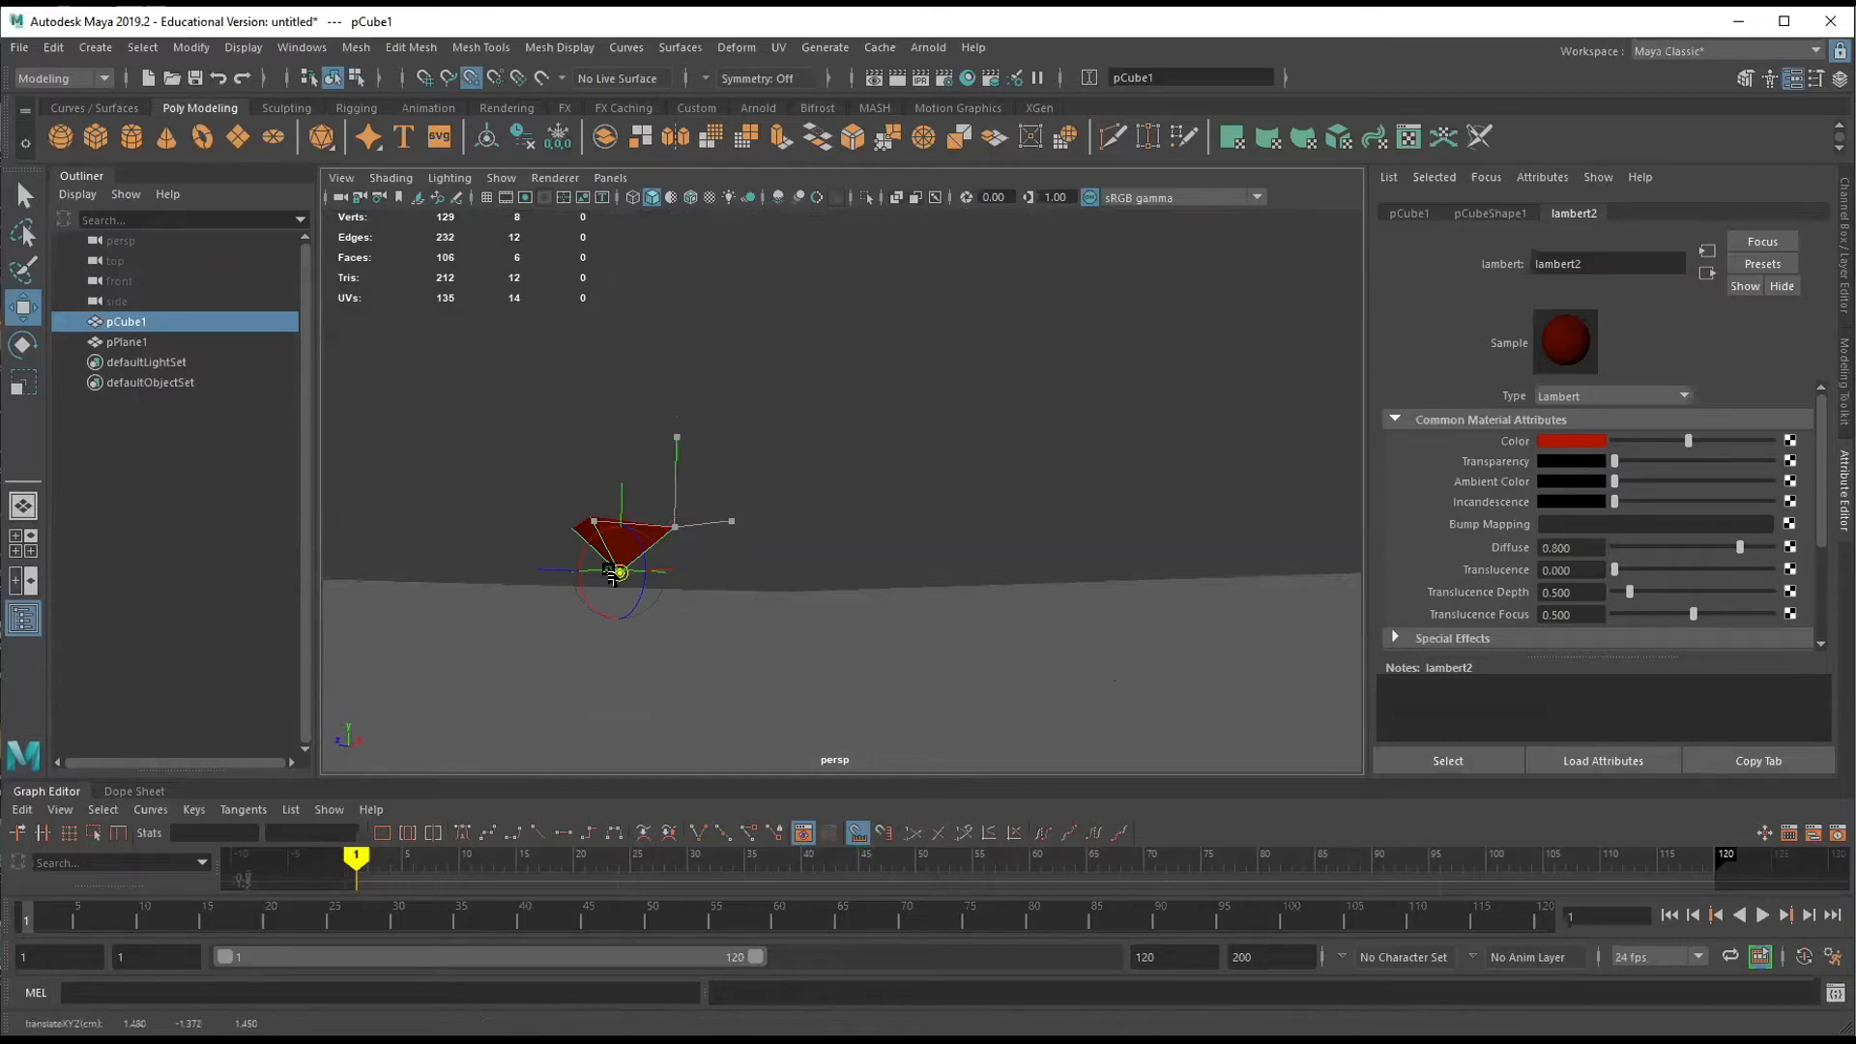
Raise the cube vertically out of the plane and grid-snap its pivot corner to ground height at Y 0.
drag(624, 474, 620, 424)
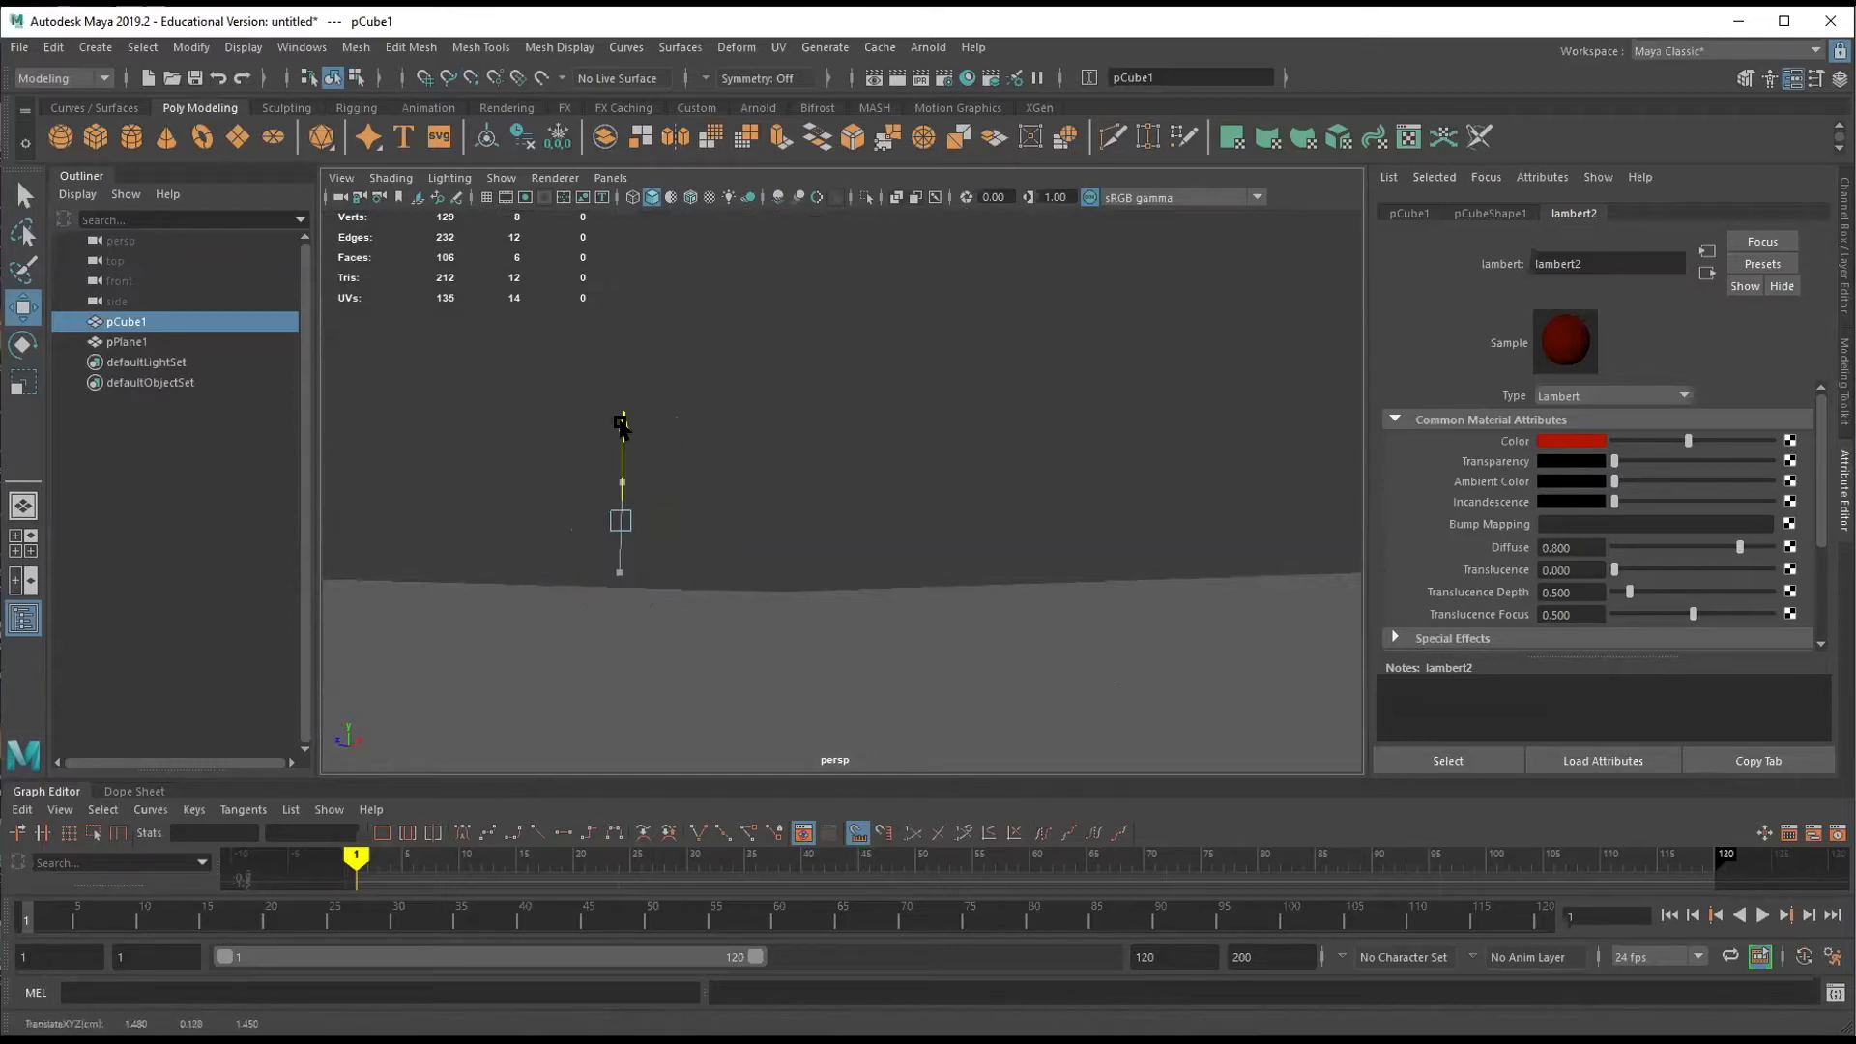
alt+drag(764, 539, 861, 545)
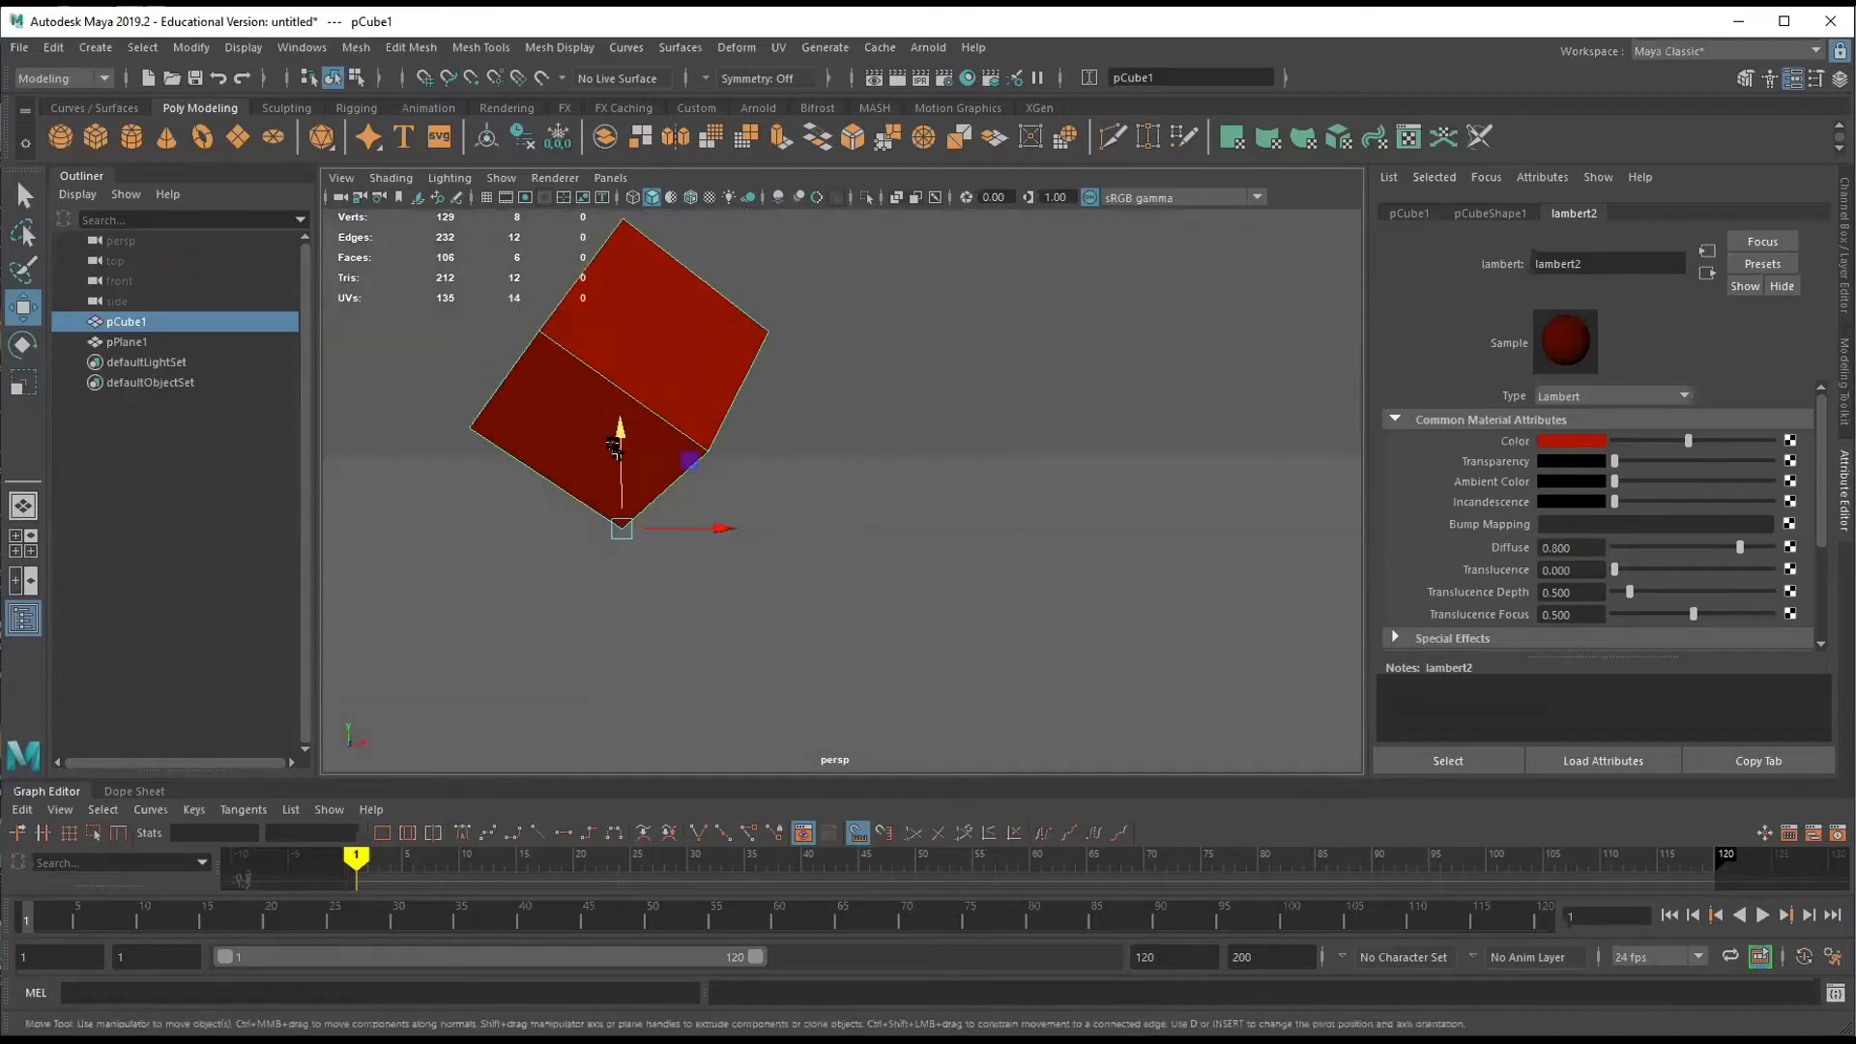
scroll(627, 448, down, 3)
drag(712, 417, 711, 296)
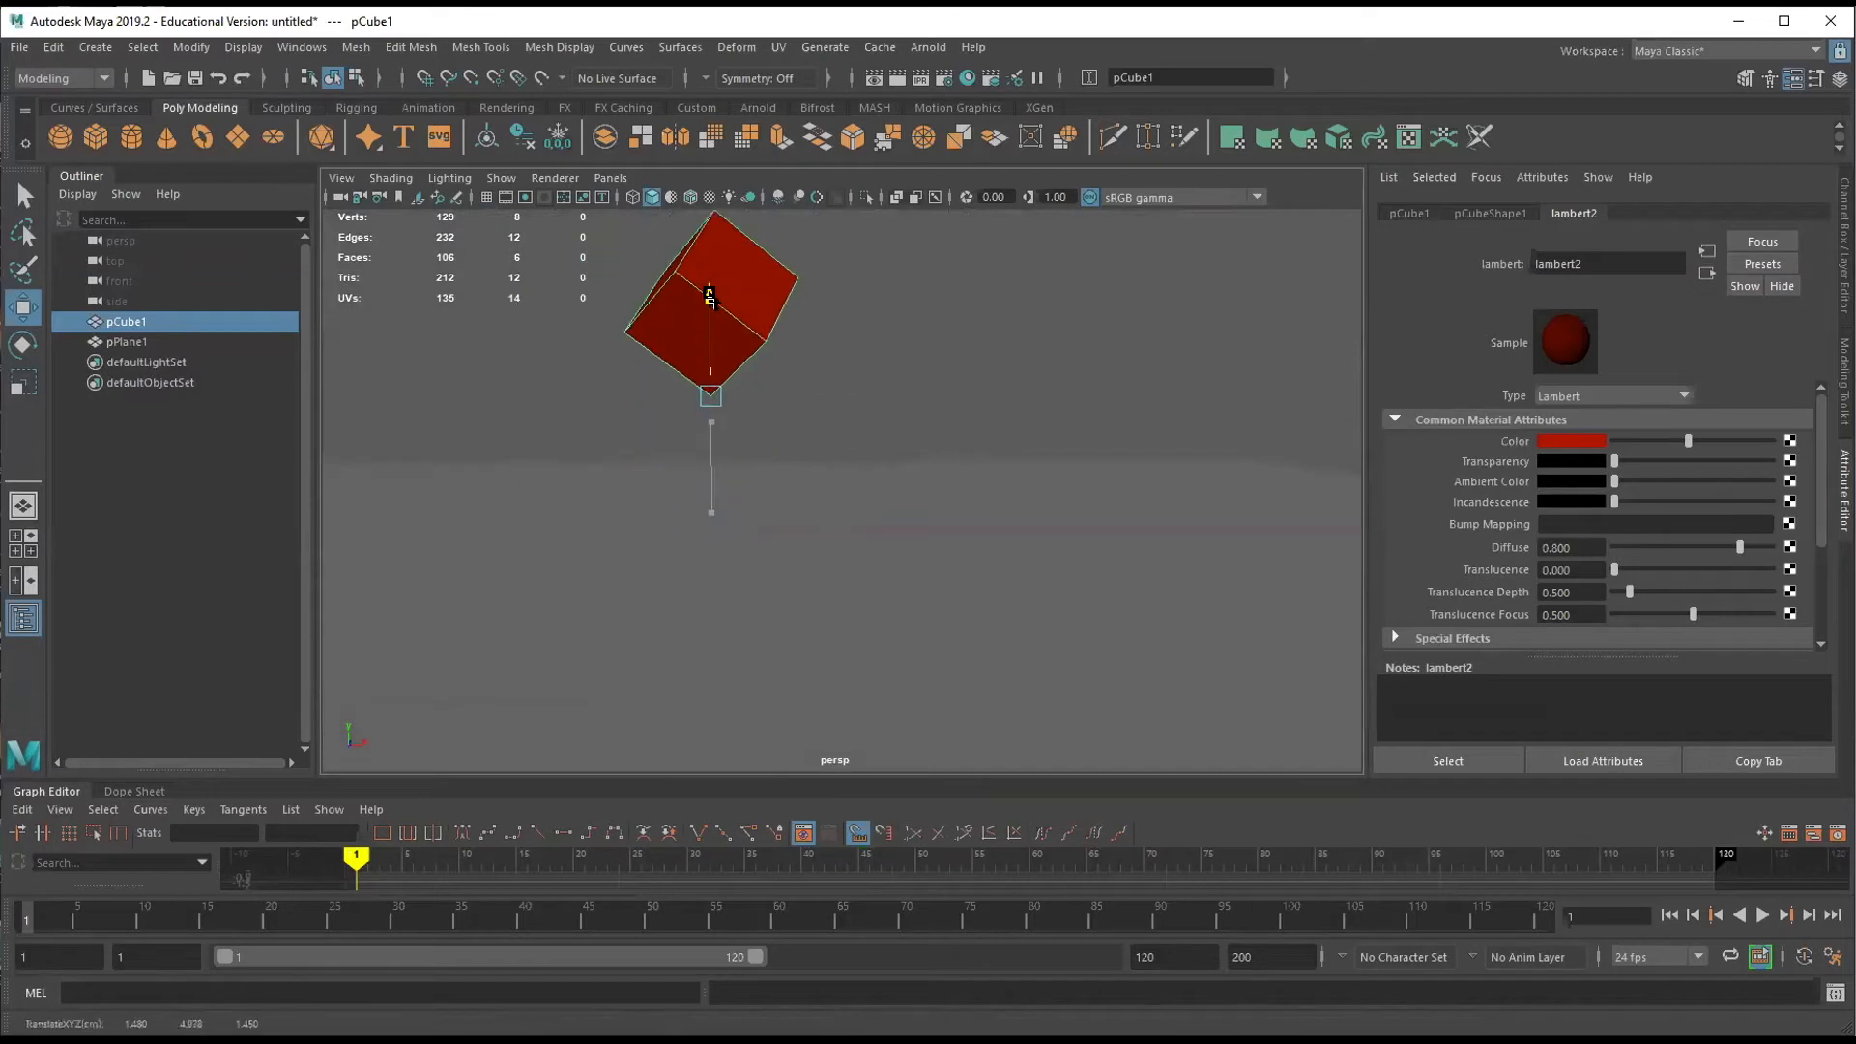
mouse_move(820, 338)
alt+mouse_down()
mouse_move(899, 319)
mouse_move(832, 364)
alt+mouse_up()
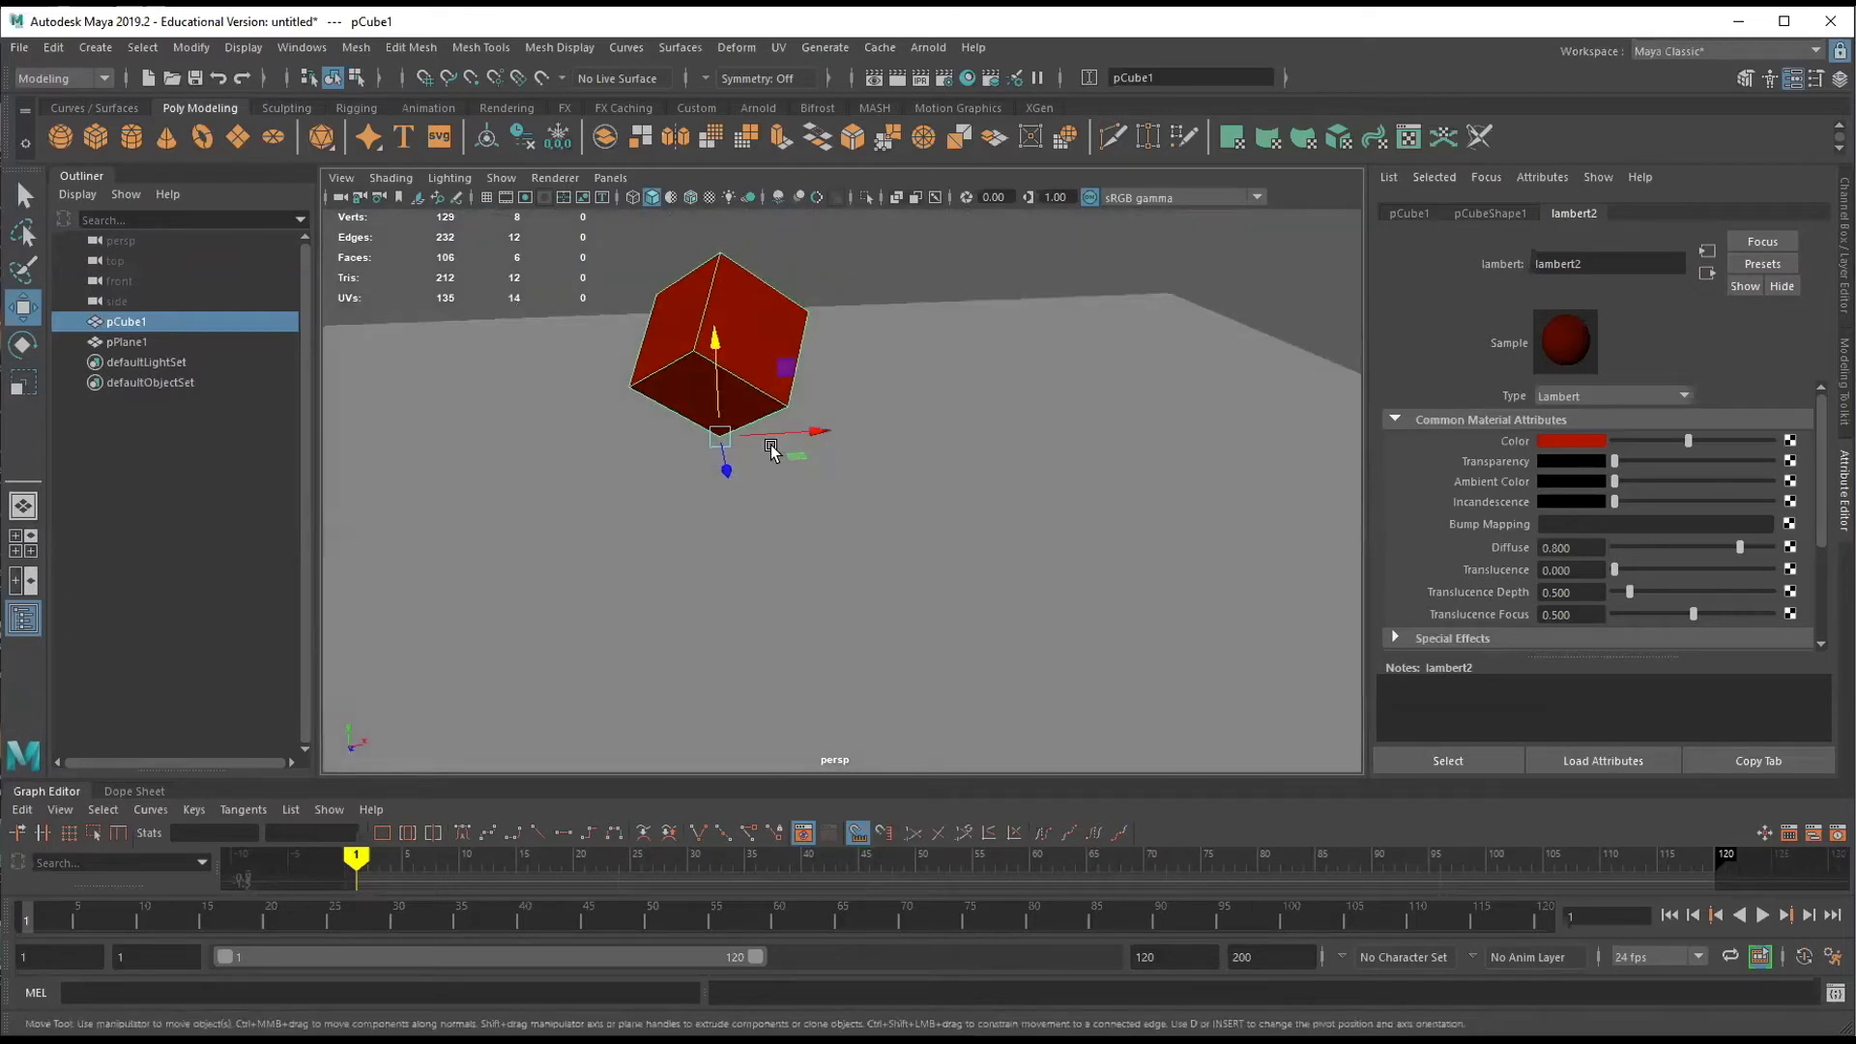
alt+drag(969, 462, 711, 509)
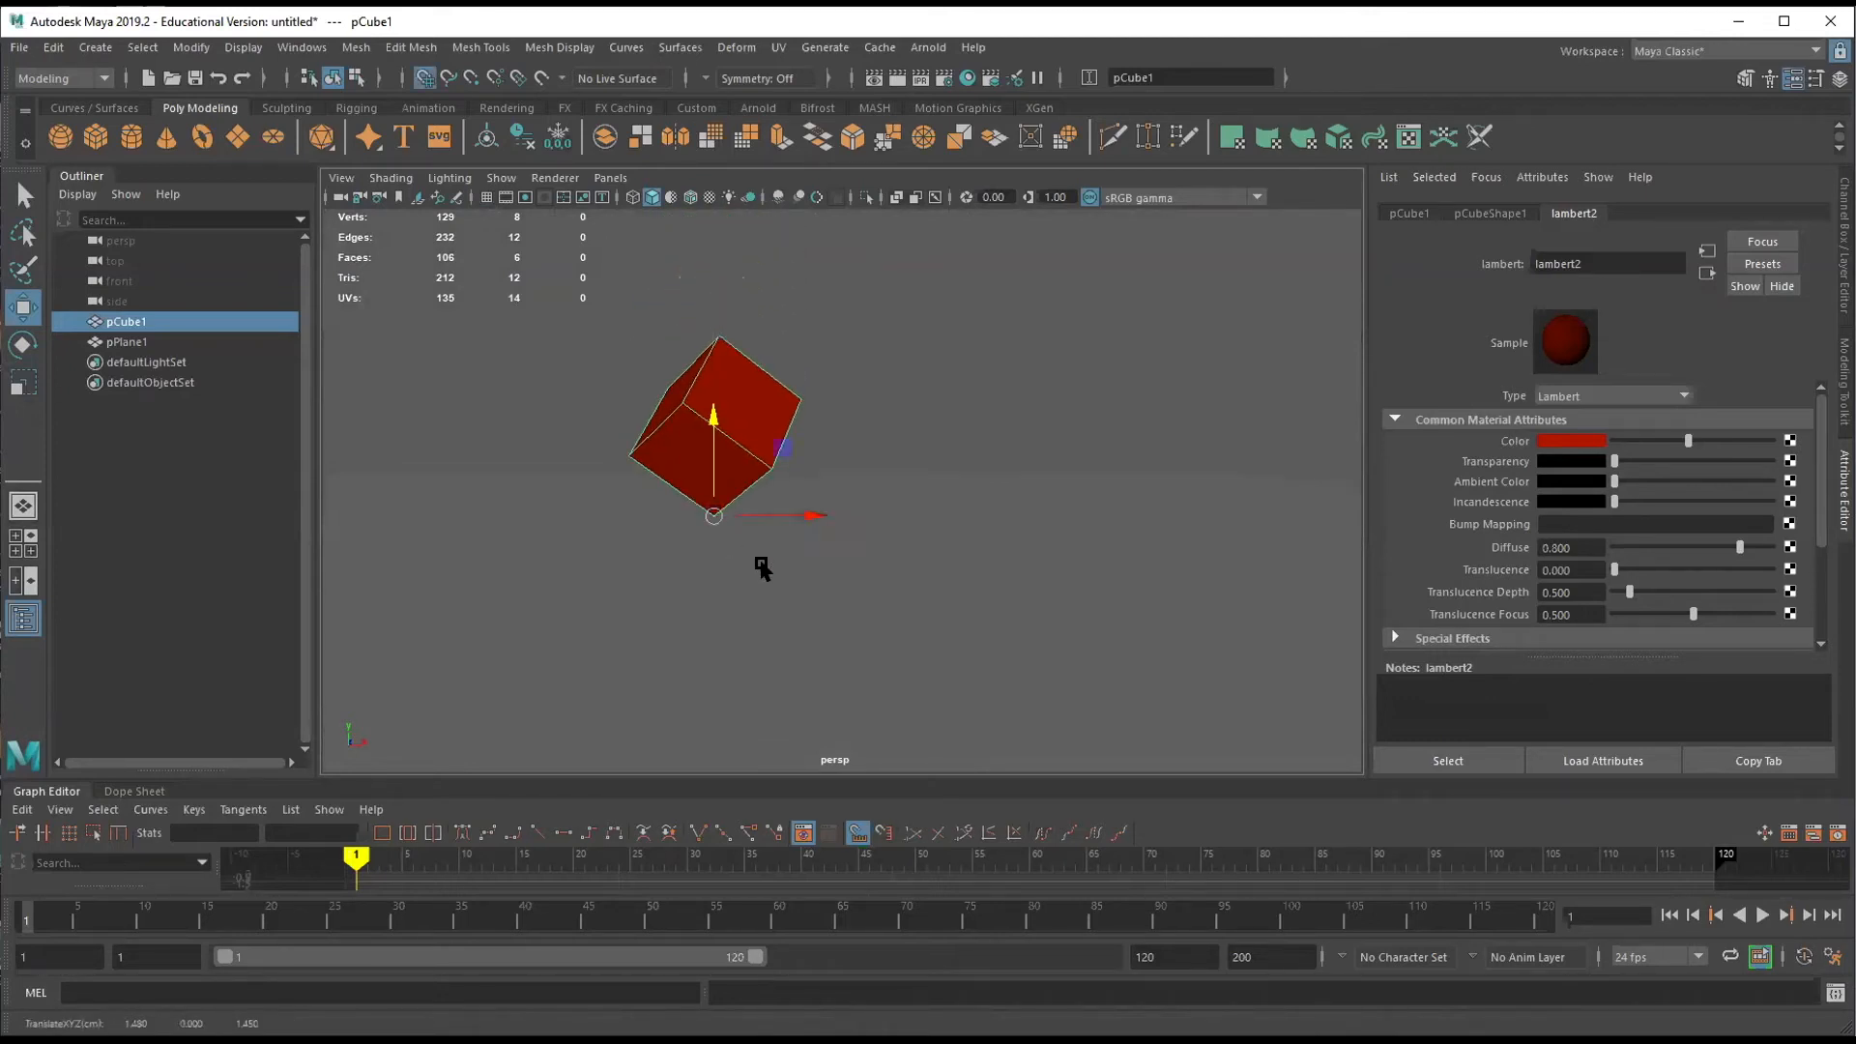
alt+drag(788, 601, 810, 620)
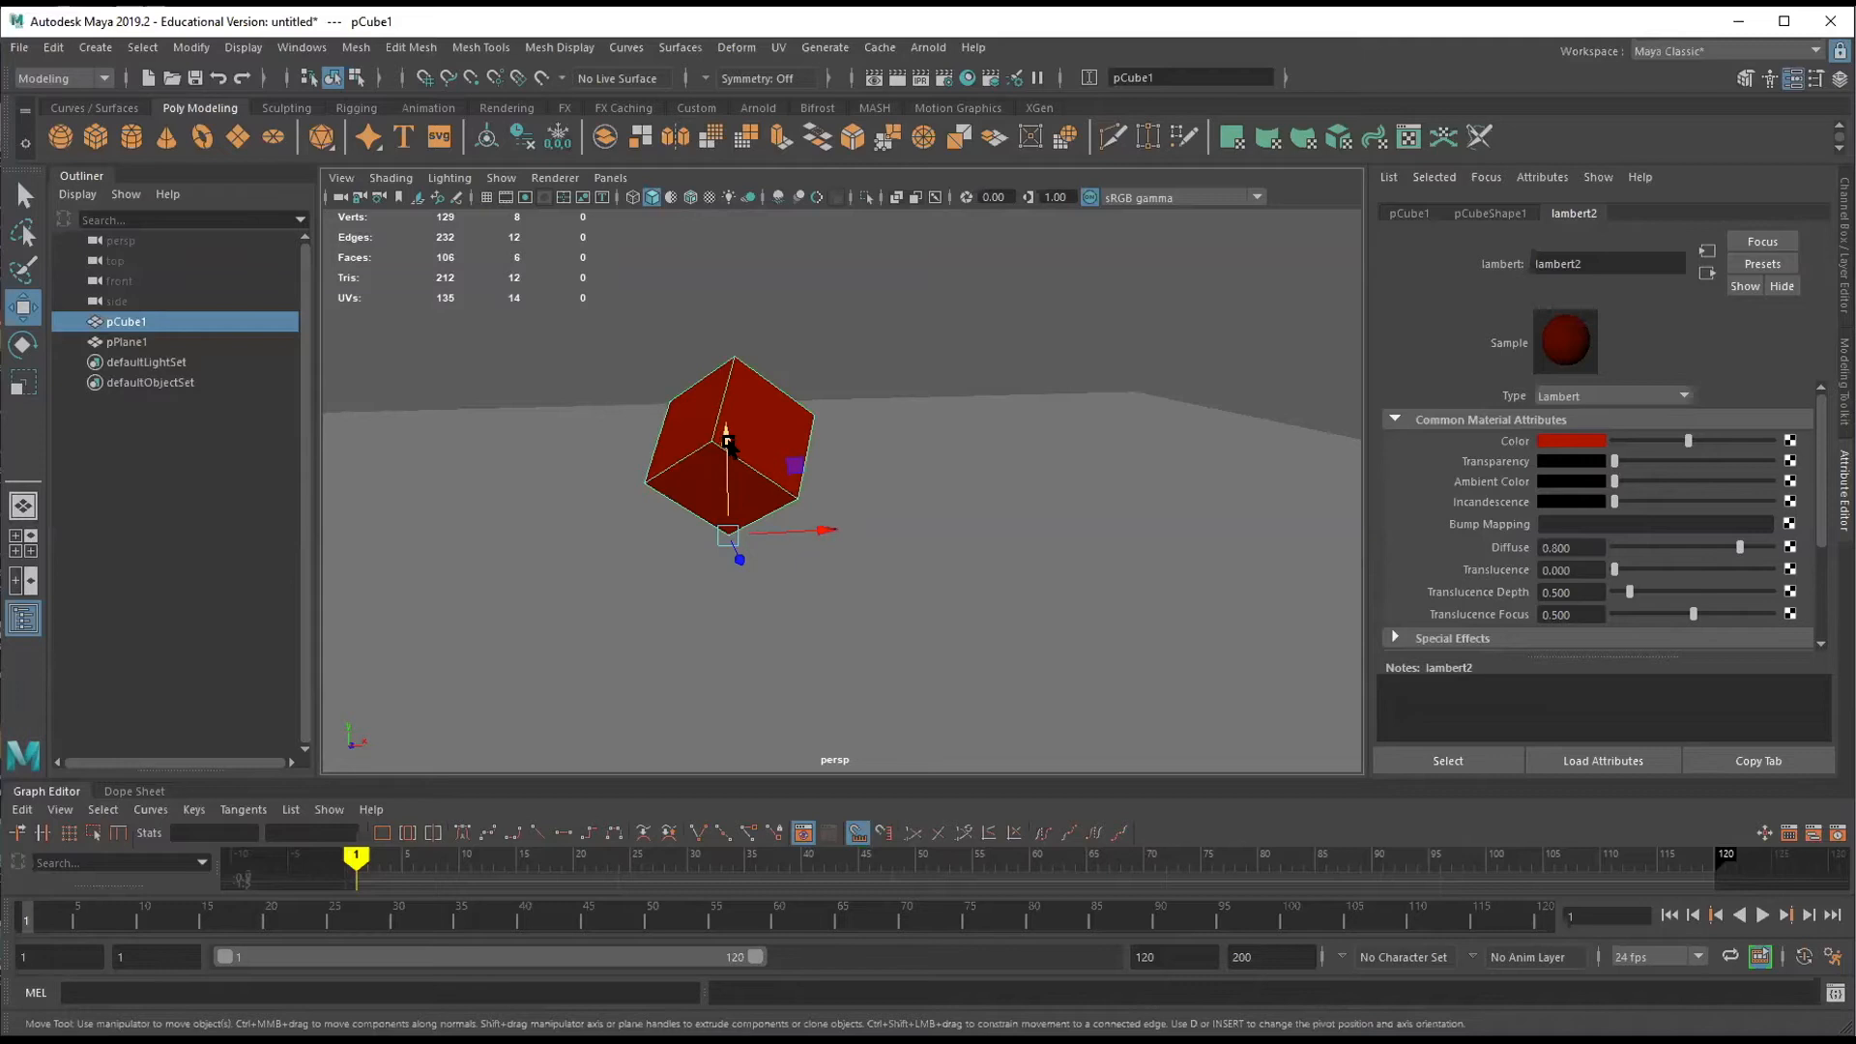
Lift the cube off the plane, rotate it on several axes until a different corner points down, and lower it partway.
drag(729, 445, 745, 360)
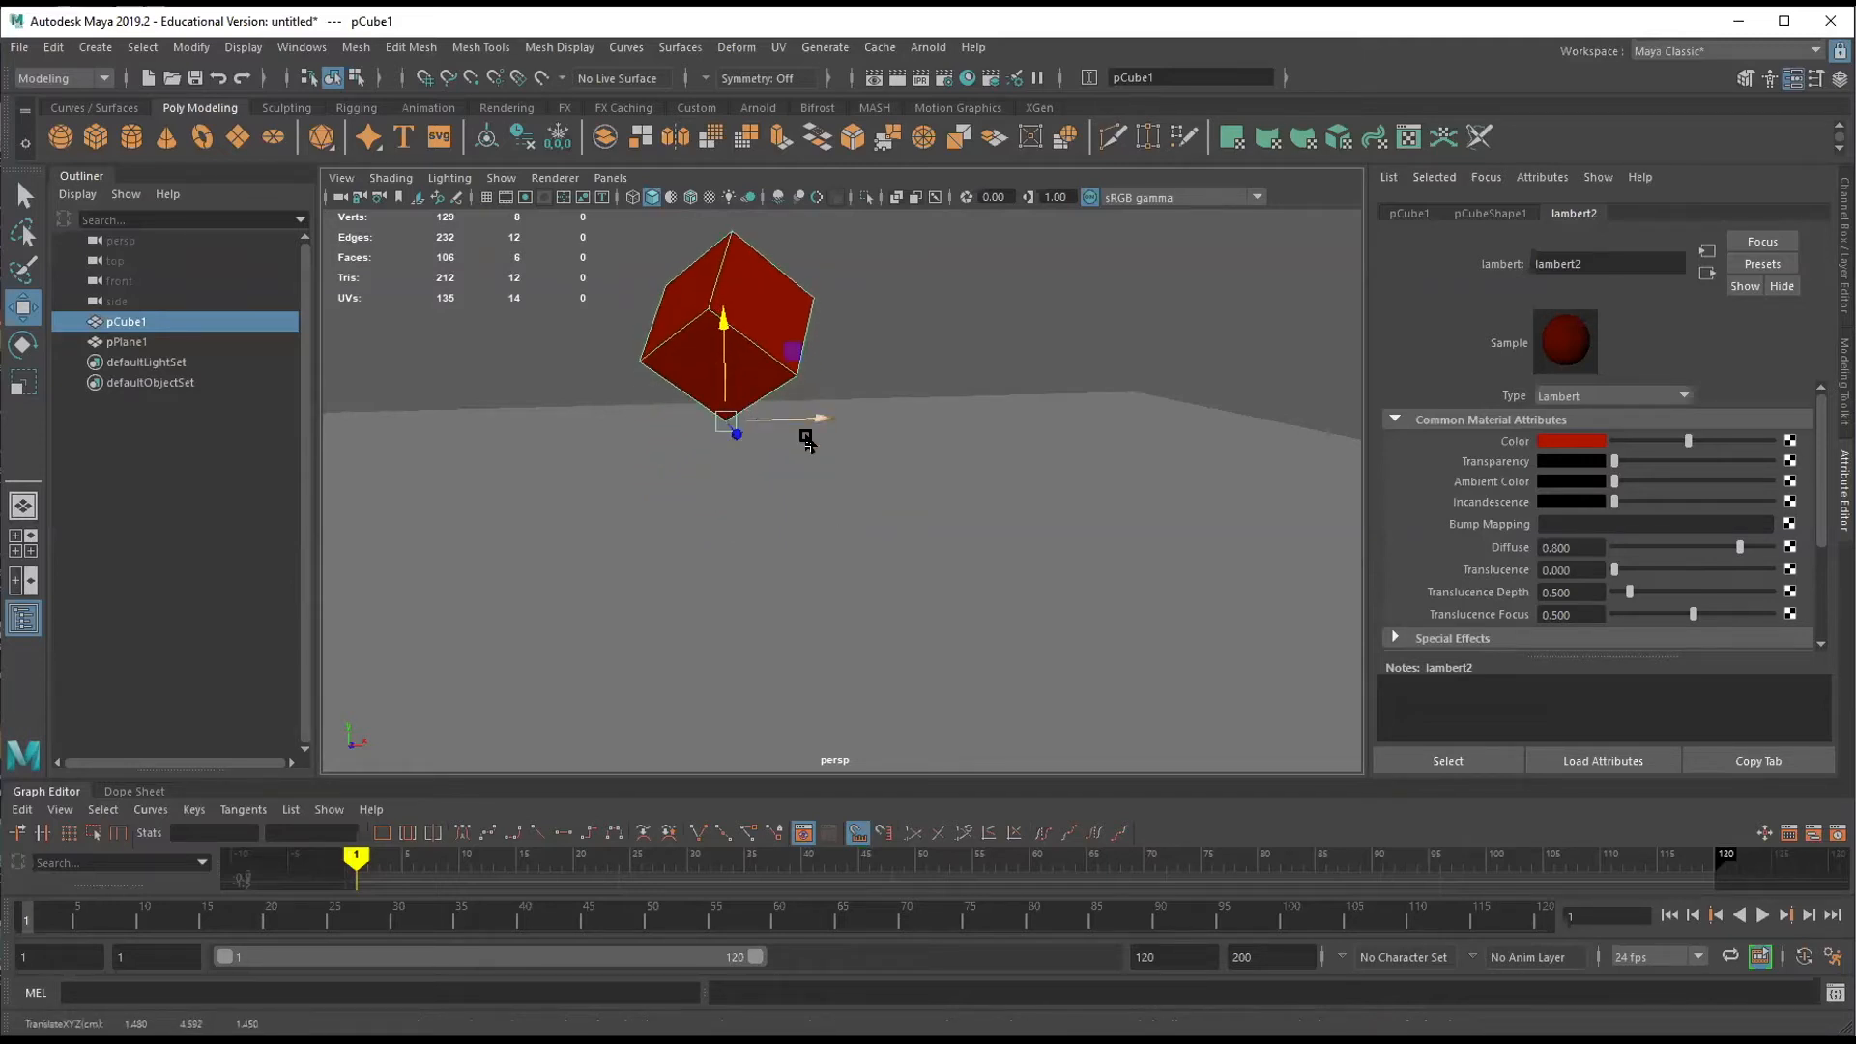
alt+middle_drag(978, 451, 978, 397)
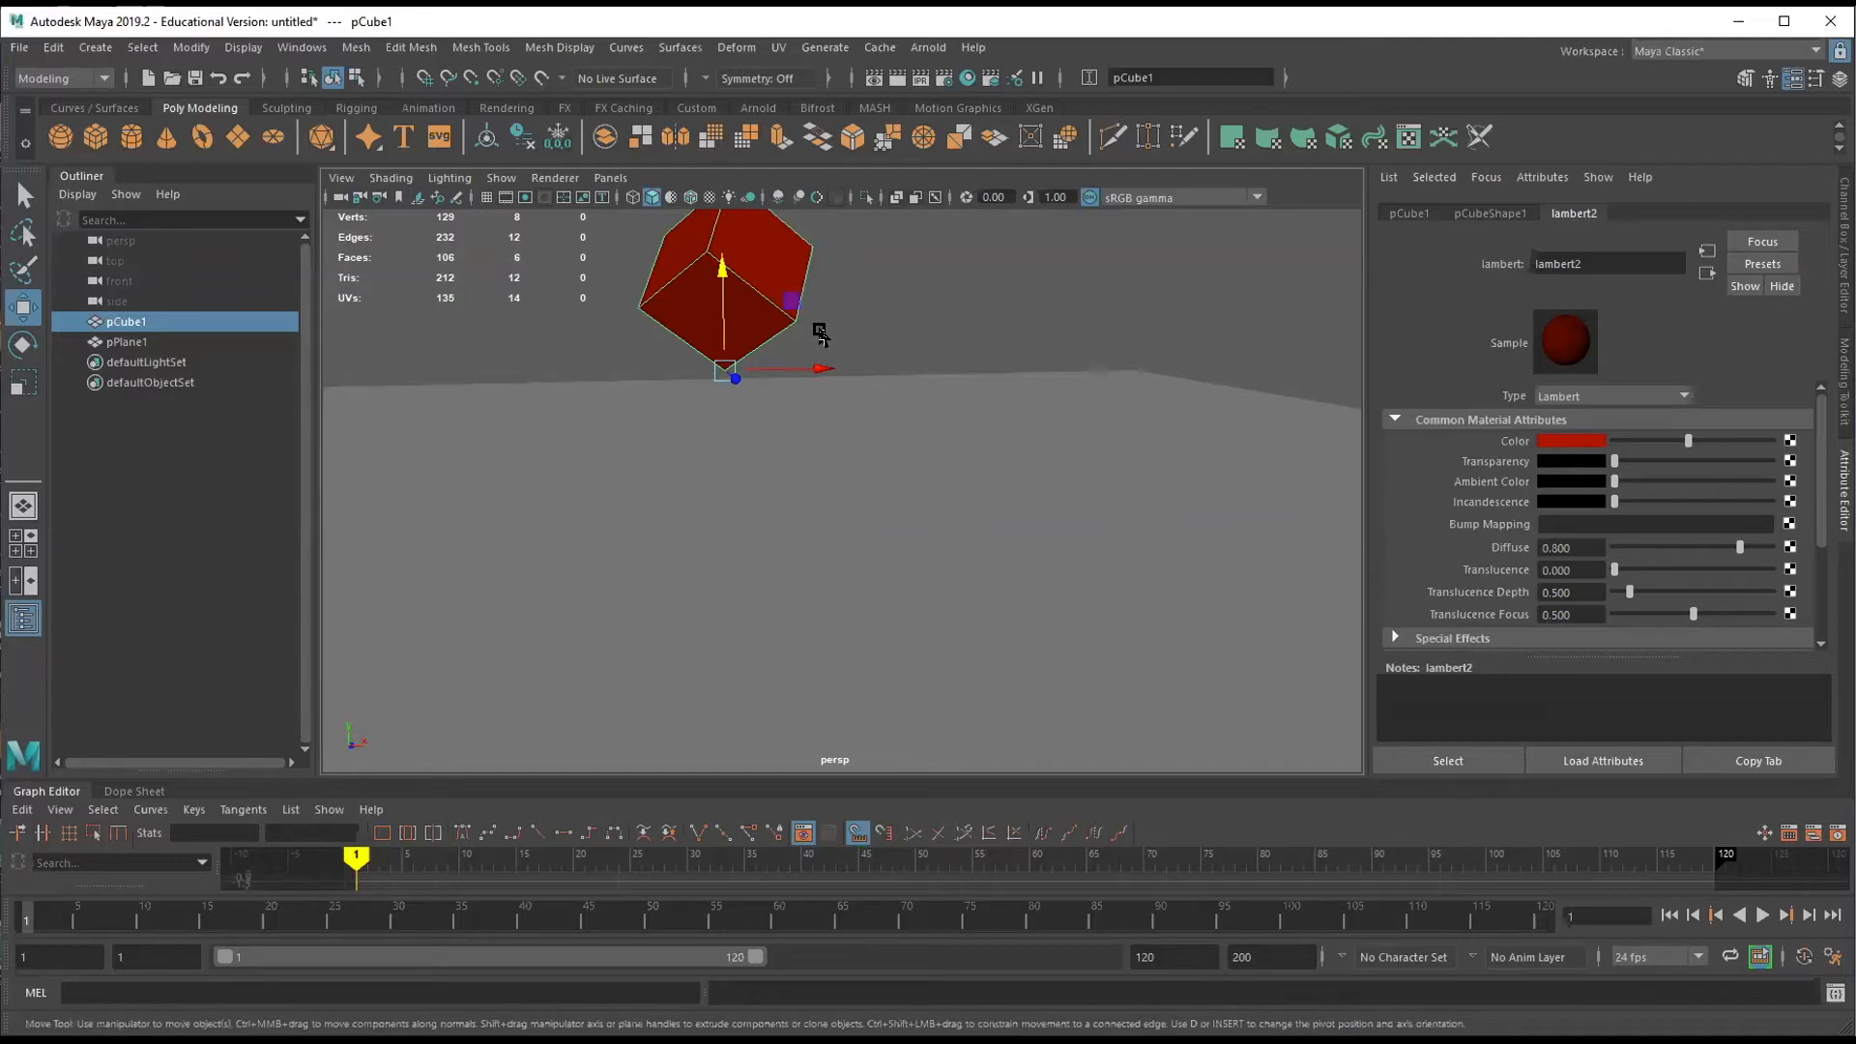
key(e)
drag(796, 323, 741, 443)
alt+drag(815, 504, 973, 487)
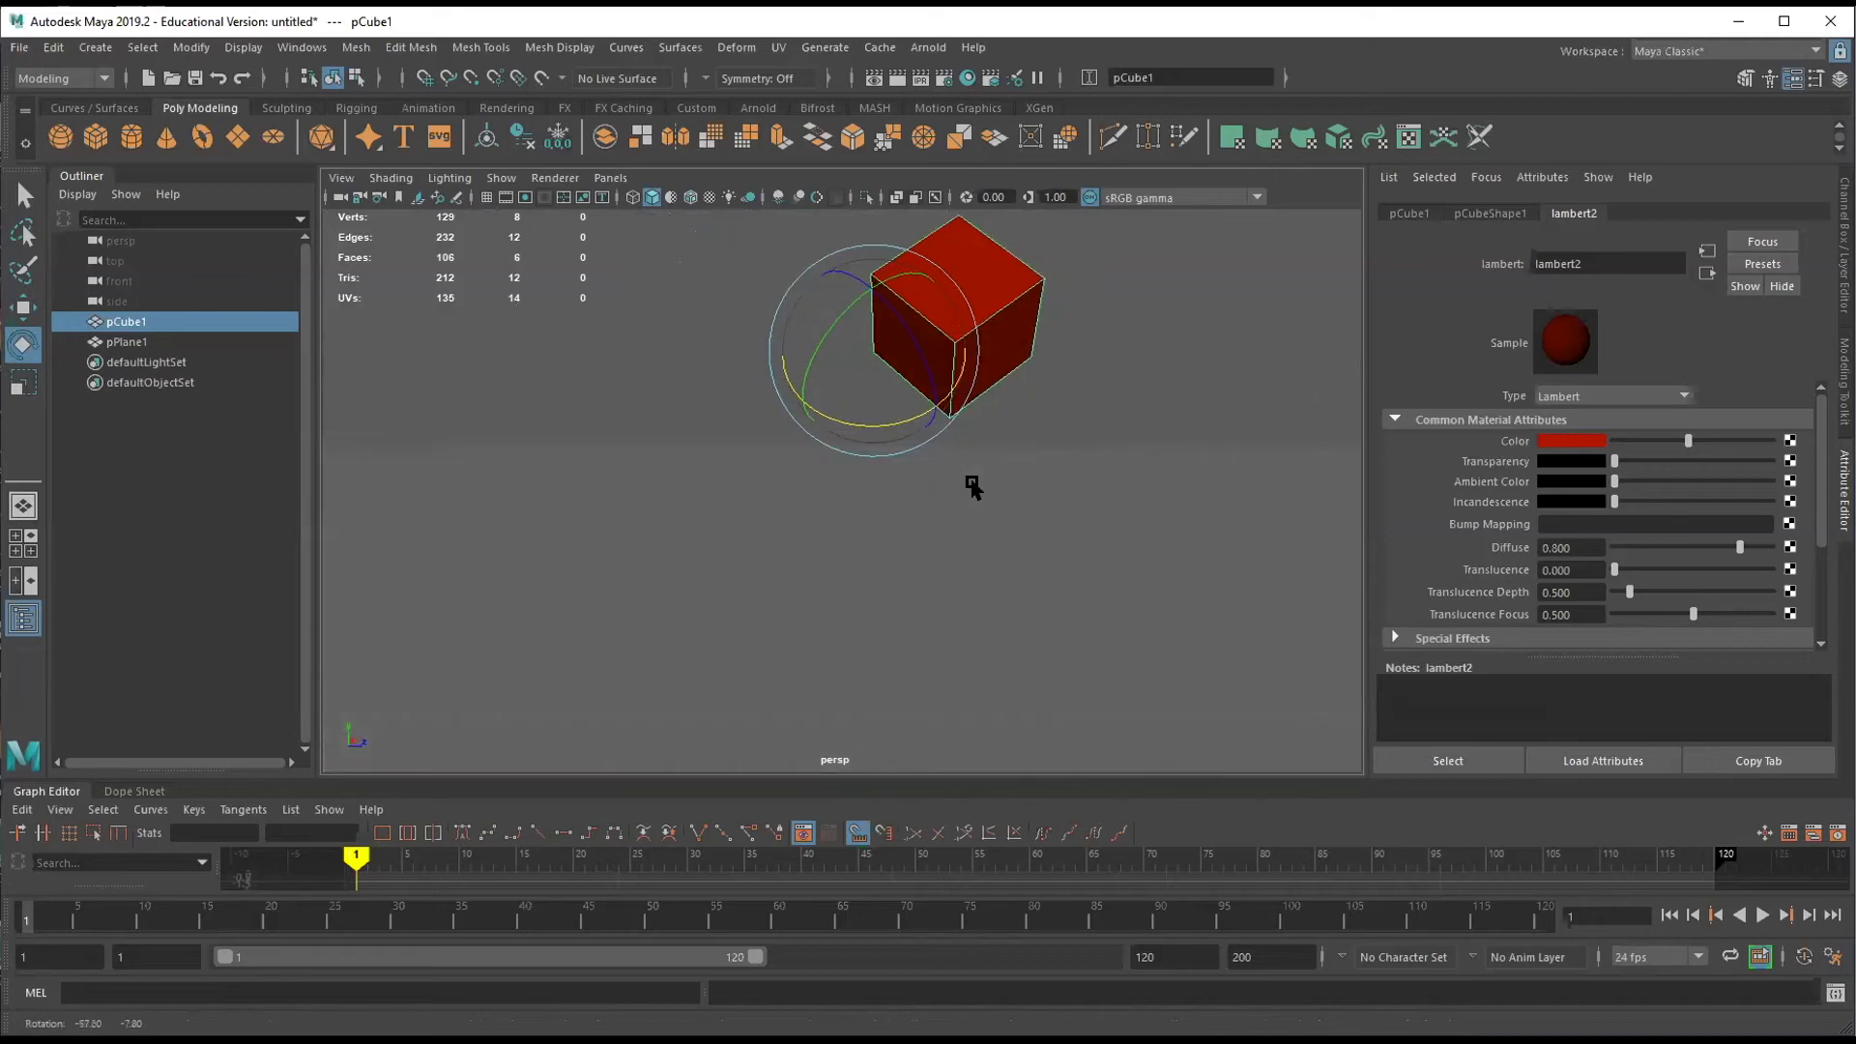
drag(879, 430, 949, 416)
key(w)
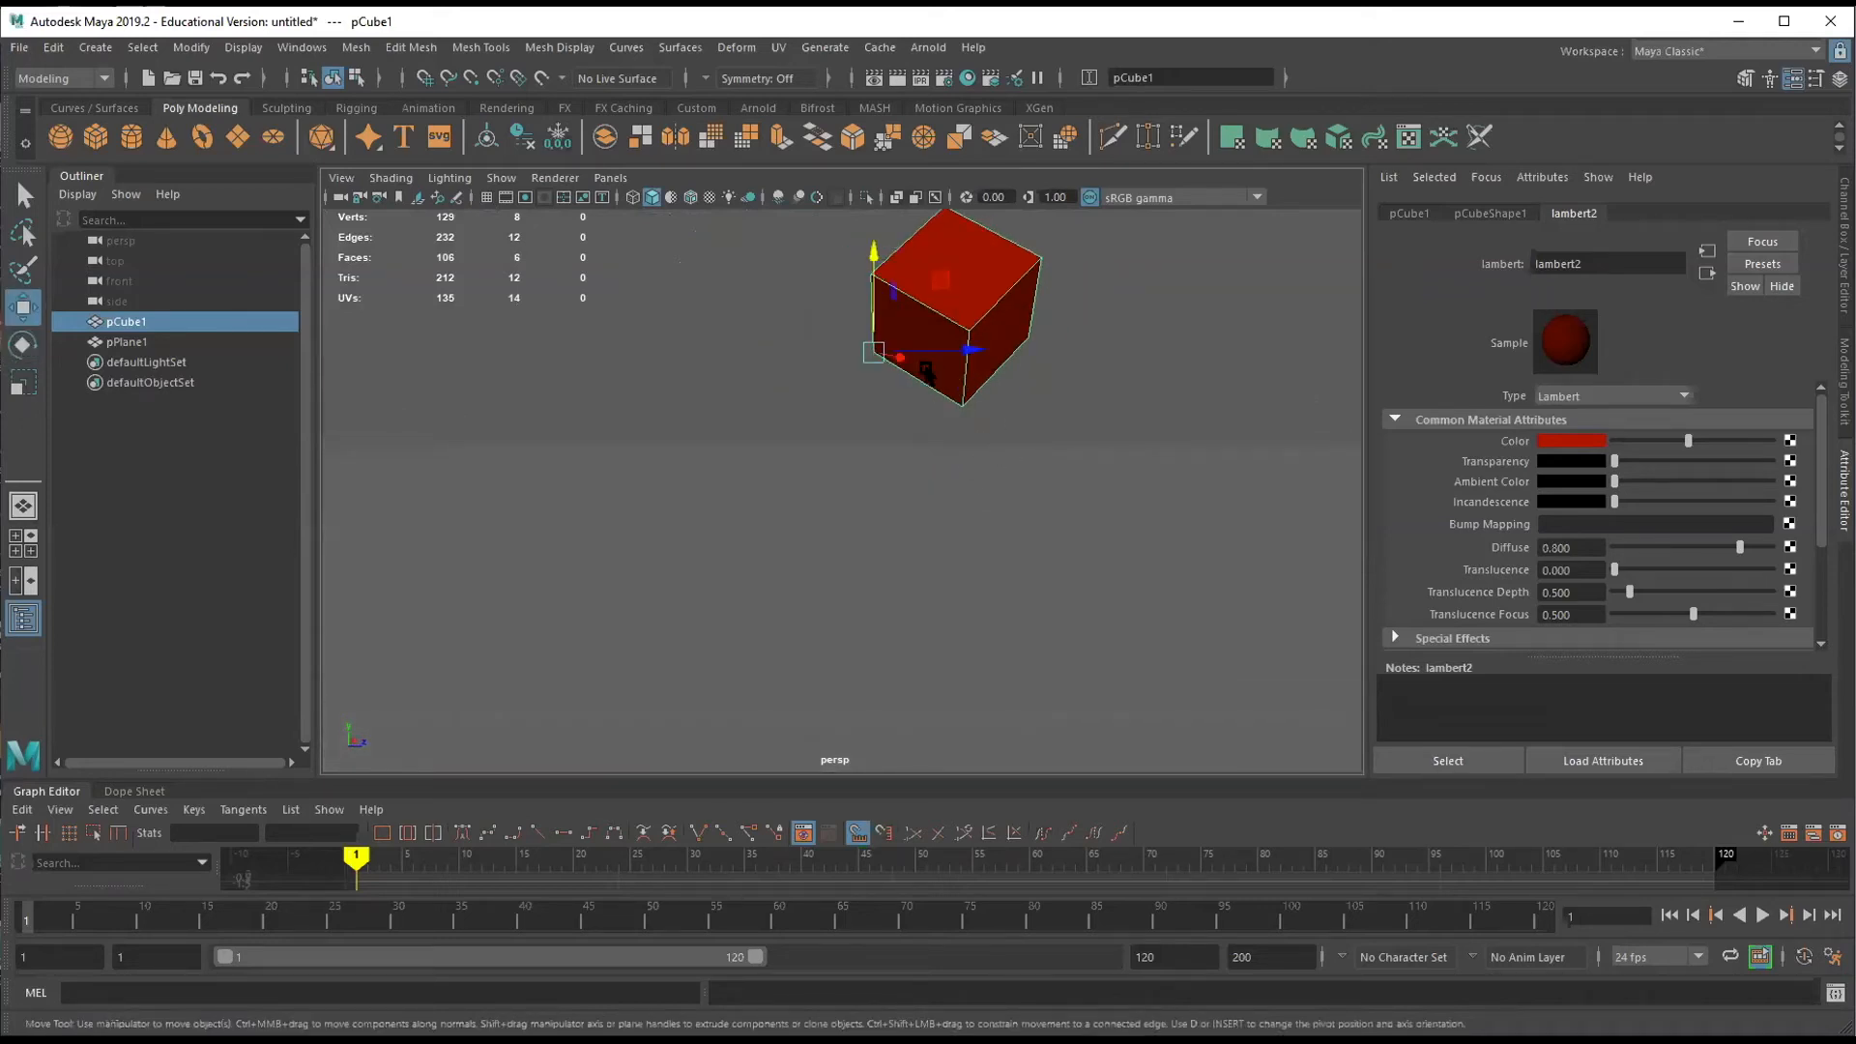
drag(872, 254, 879, 319)
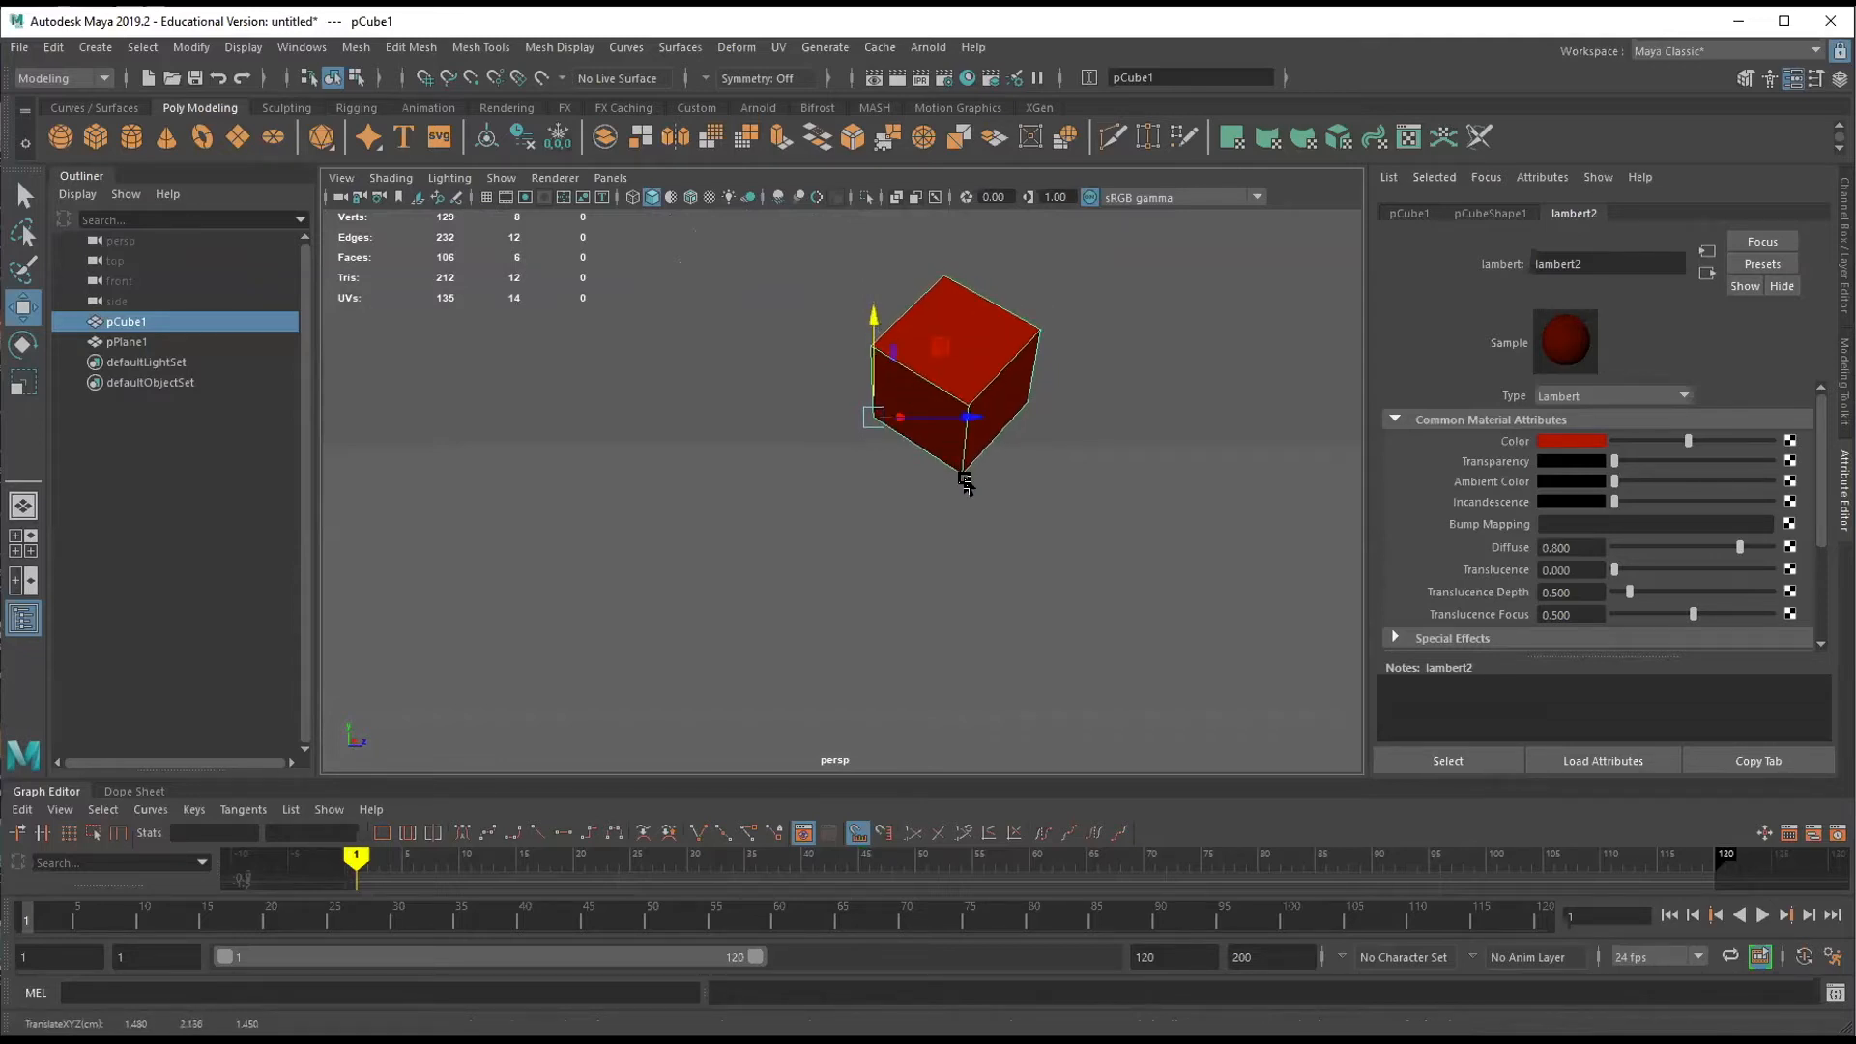
Vertex-snap the pivot to the cube's new lowest corner and grid-snap the cube down to the plane at Y 0.
key(d)
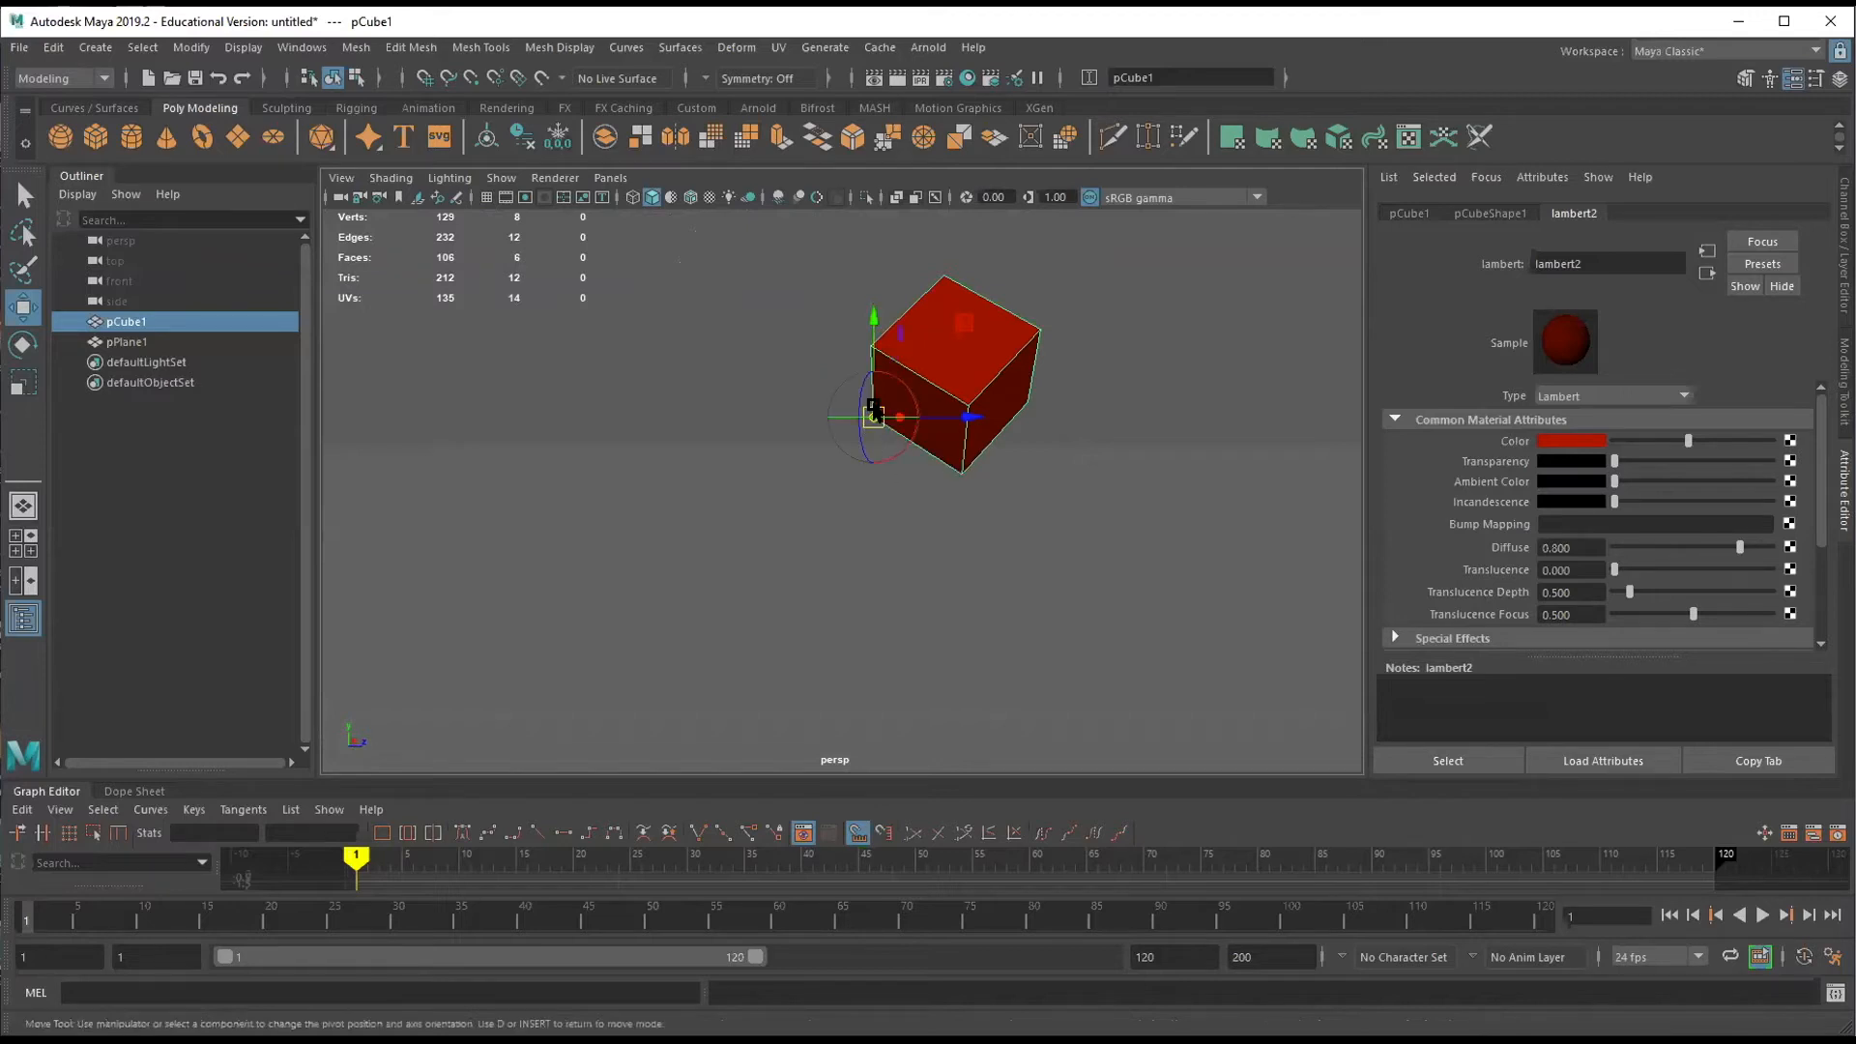
alt+drag(1056, 500, 1059, 506)
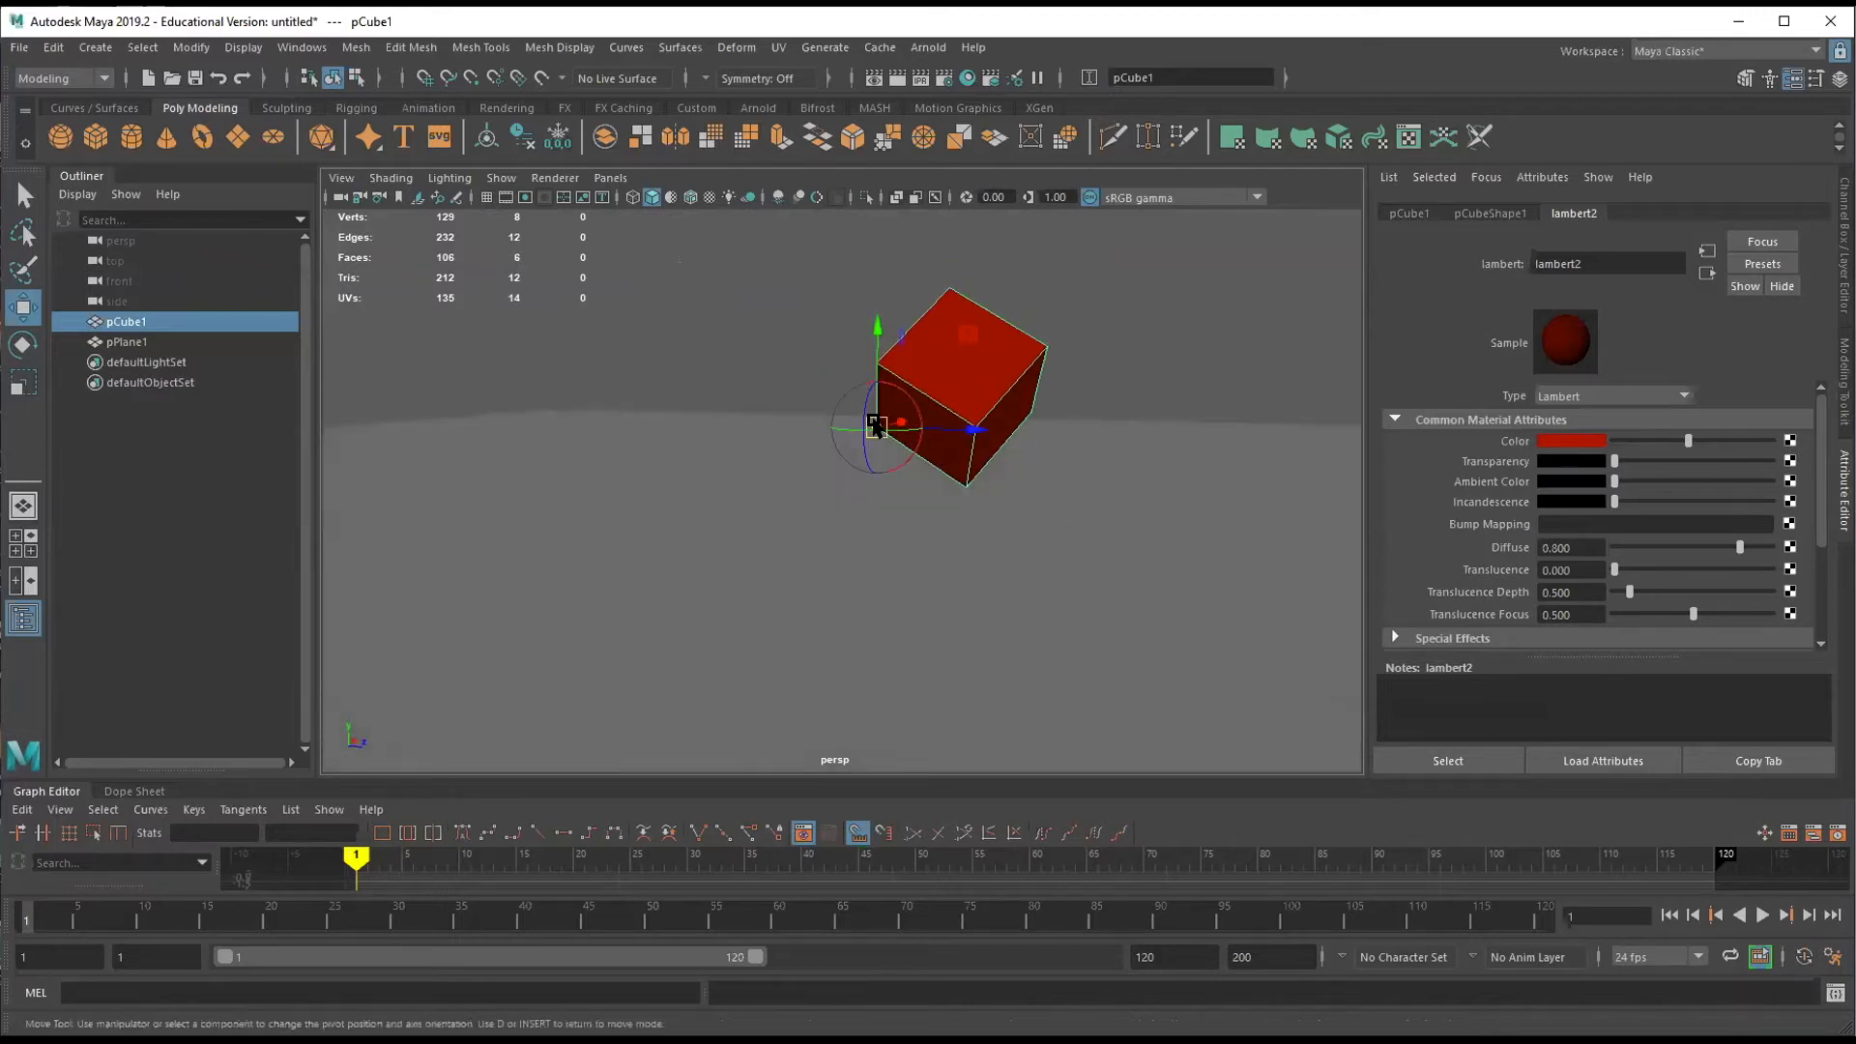
drag(877, 425, 966, 488)
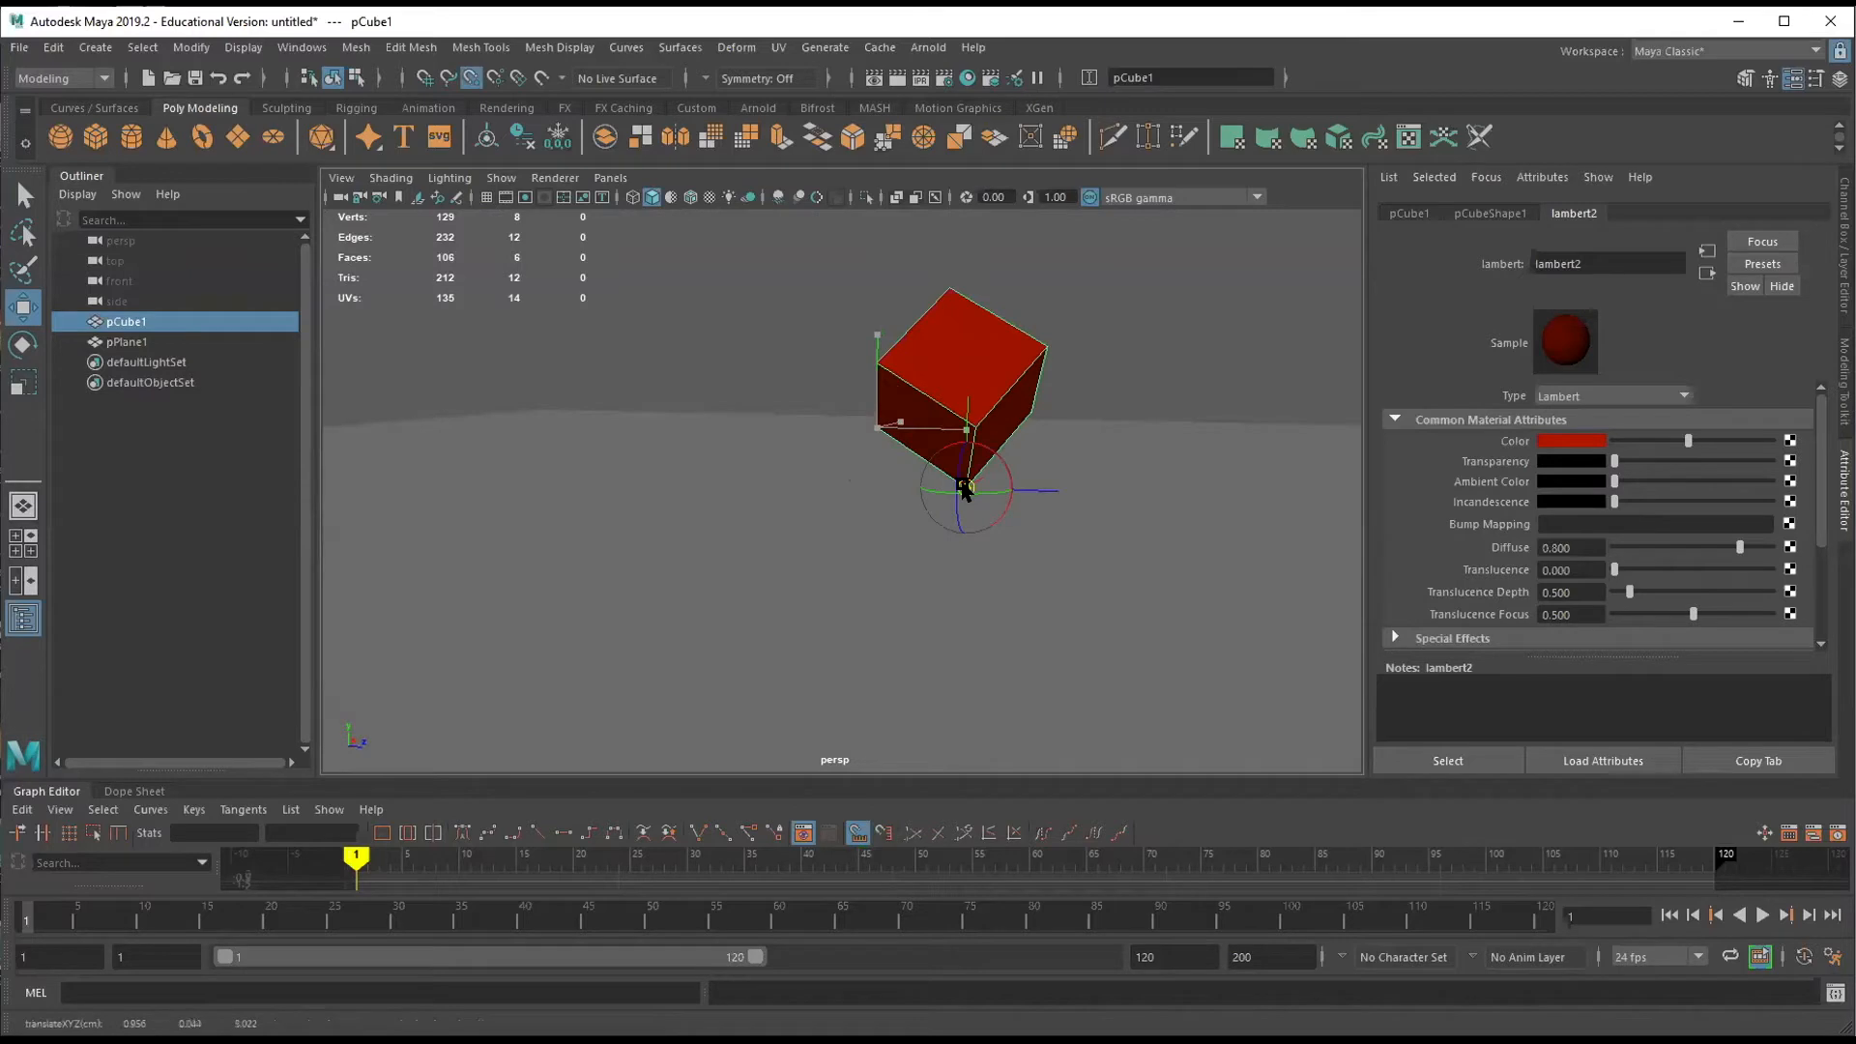
drag(966, 404, 966, 493)
key(x)
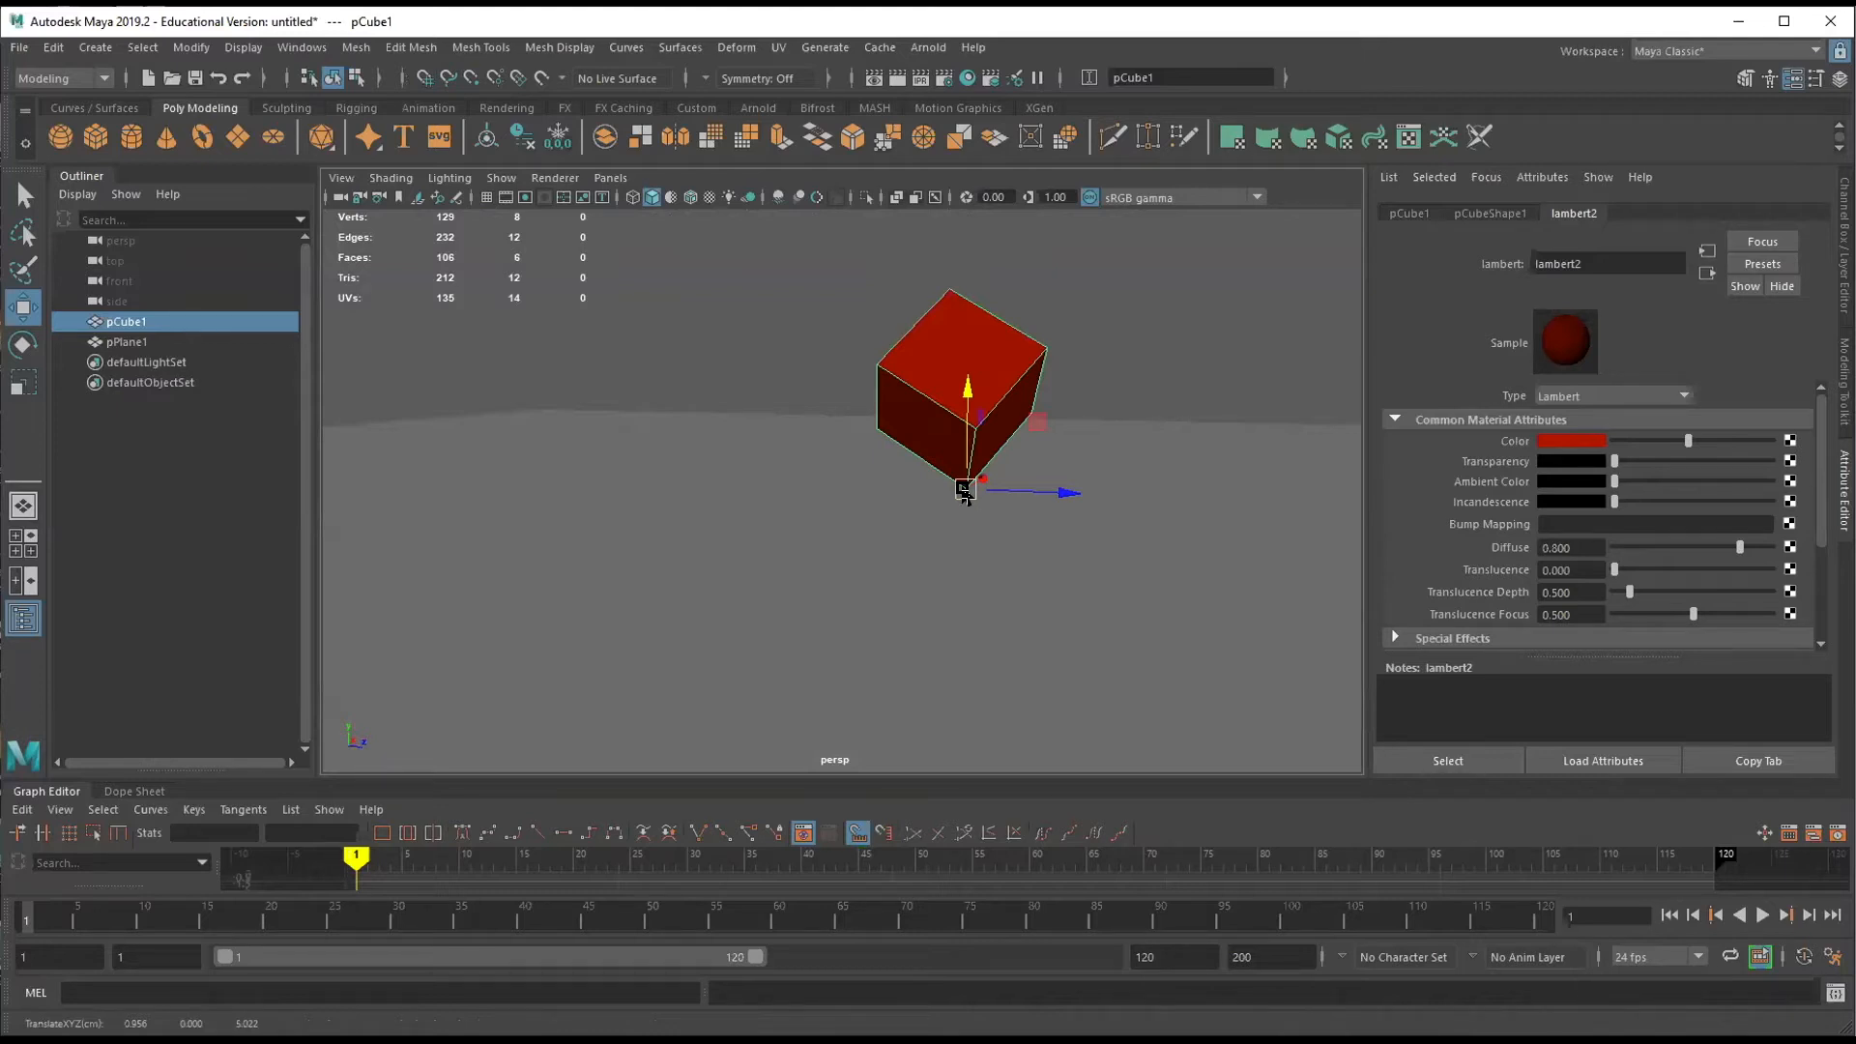
Roll the cube on its snapped corner to about 89.8 degrees in X so a face lies nearly flat on the plane.
key(e)
drag(920, 481, 988, 410)
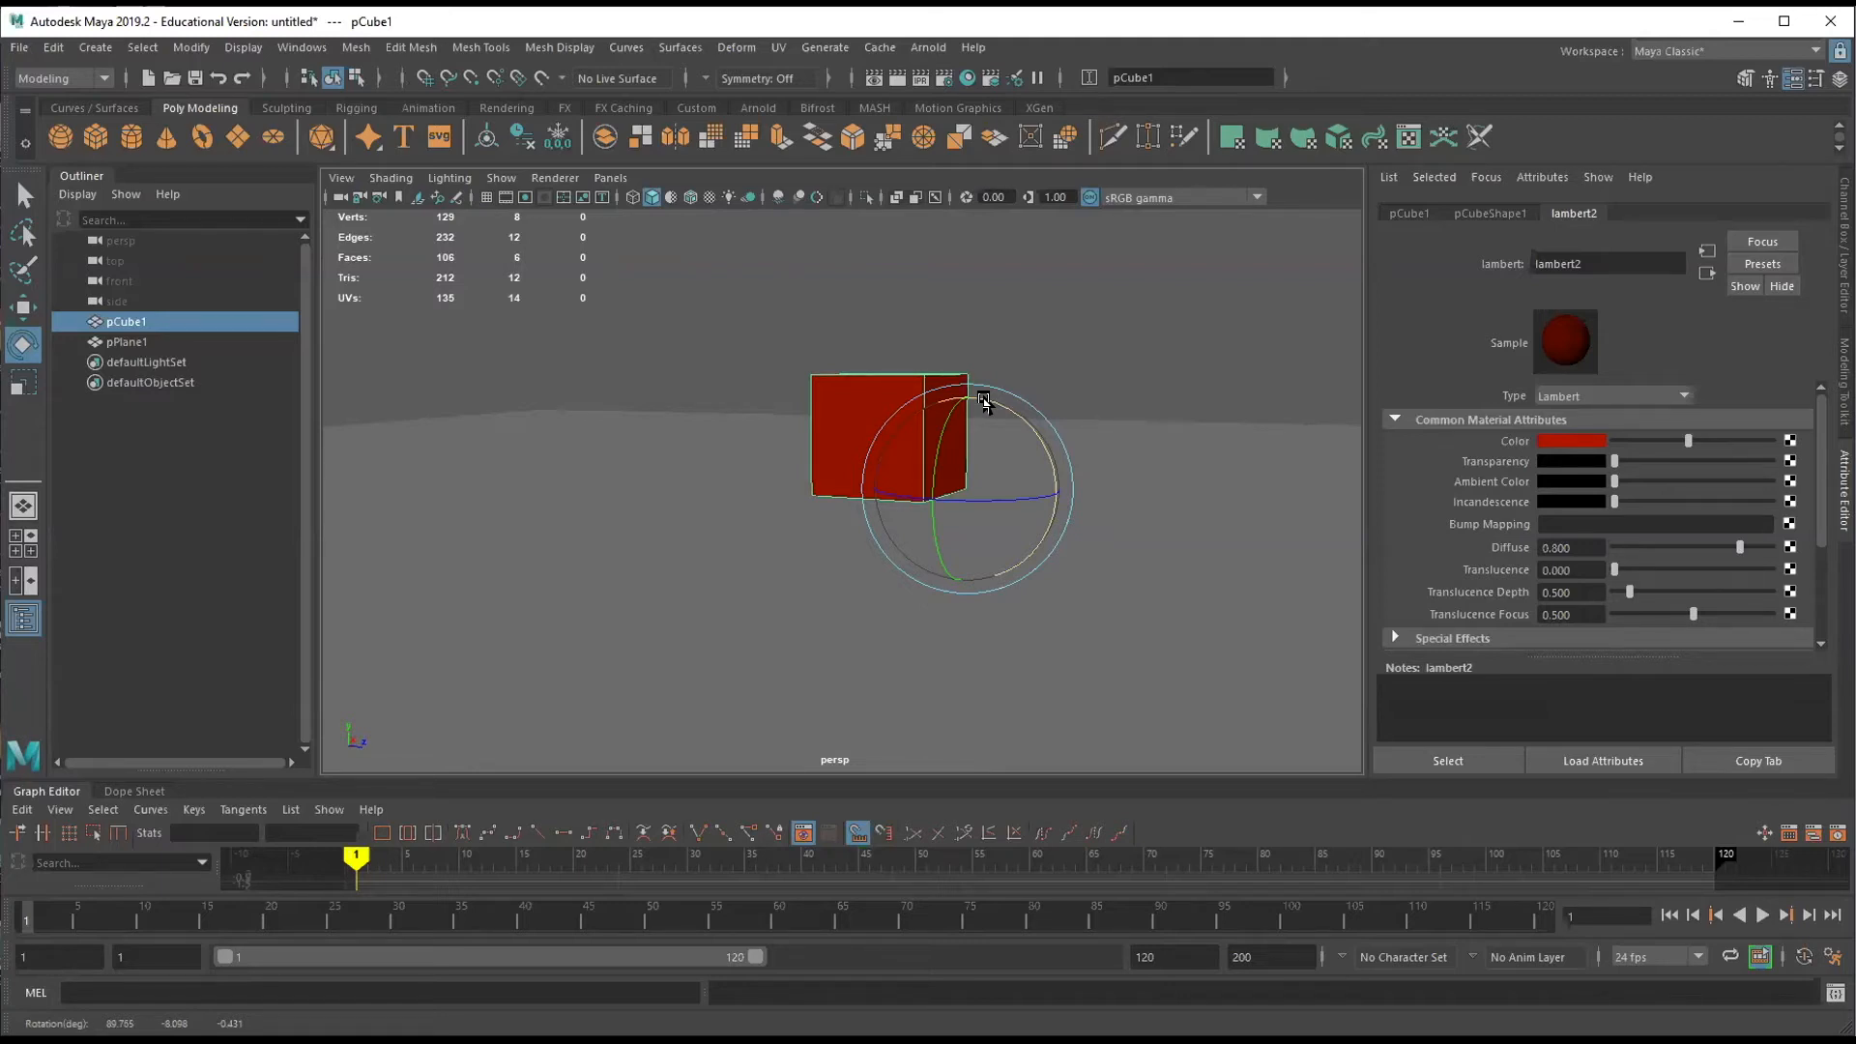
alt+drag(1226, 502, 1004, 486)
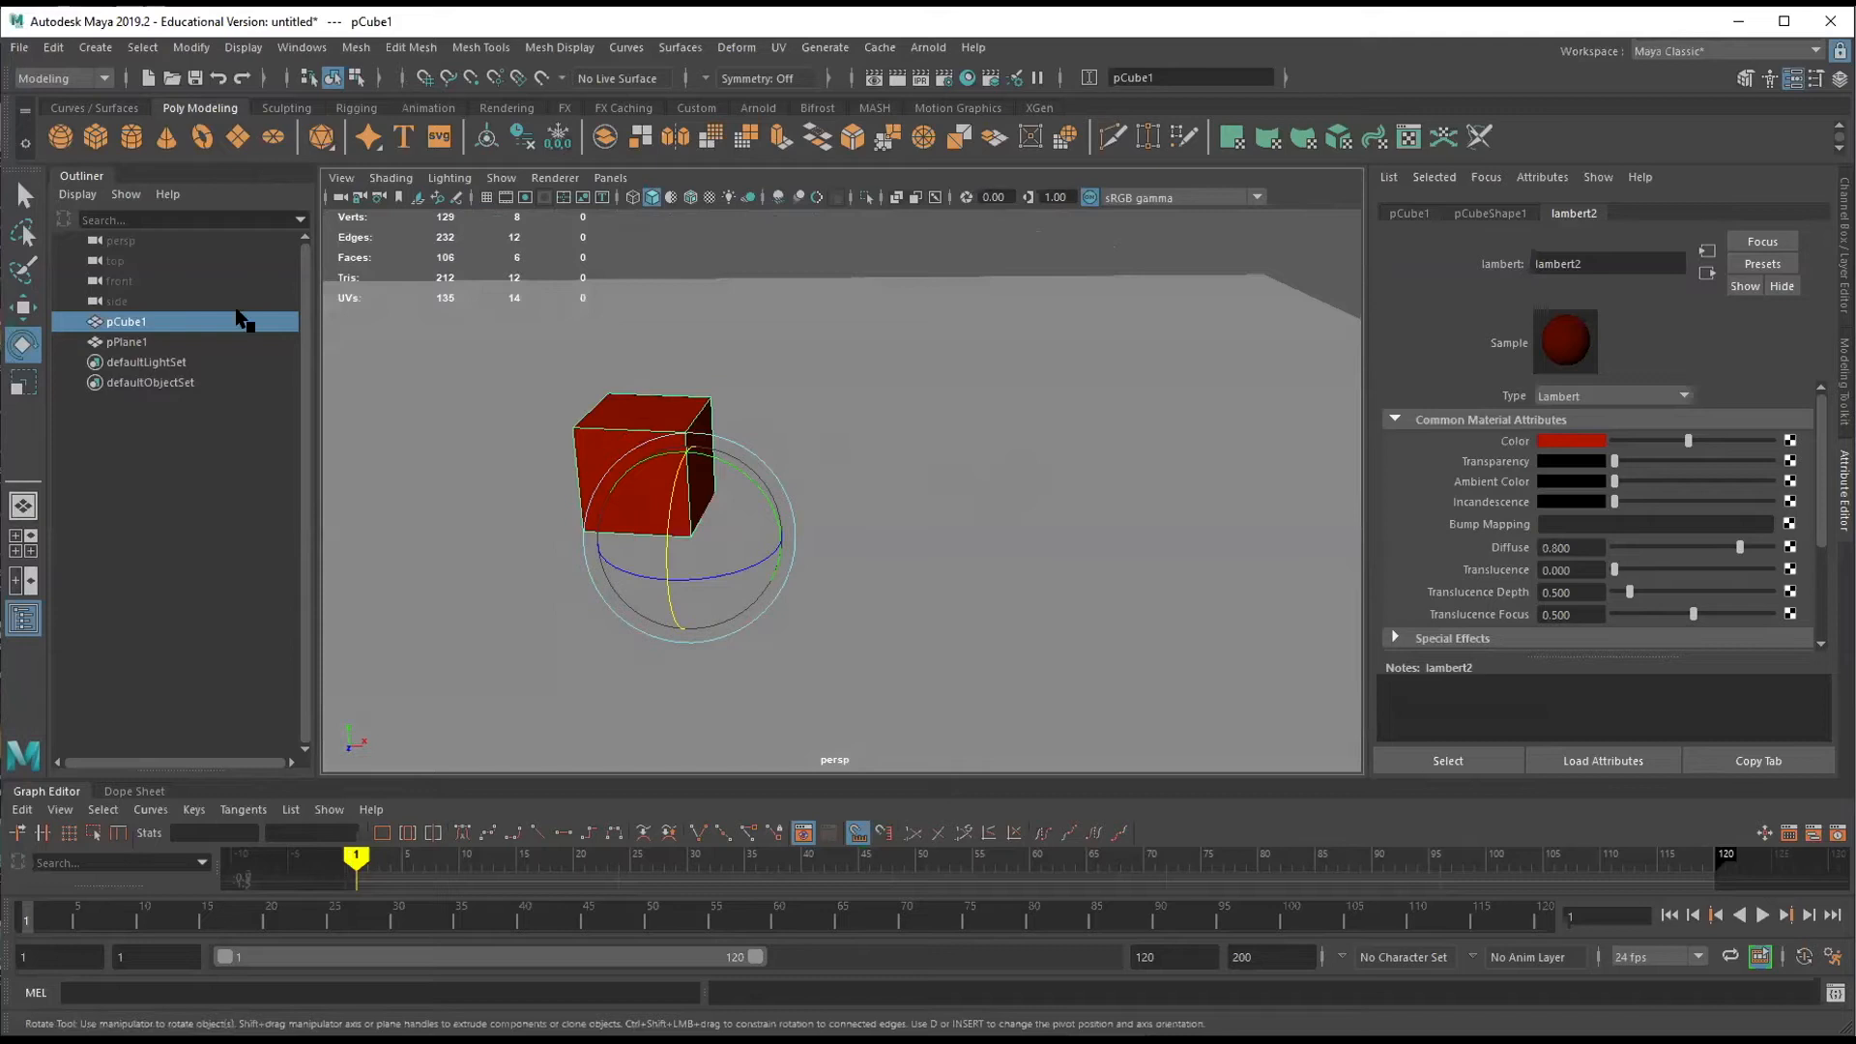
Center the cube's pivot within its volume.
click(486, 140)
alt+drag(834, 520, 991, 459)
scroll(991, 459, down, 6)
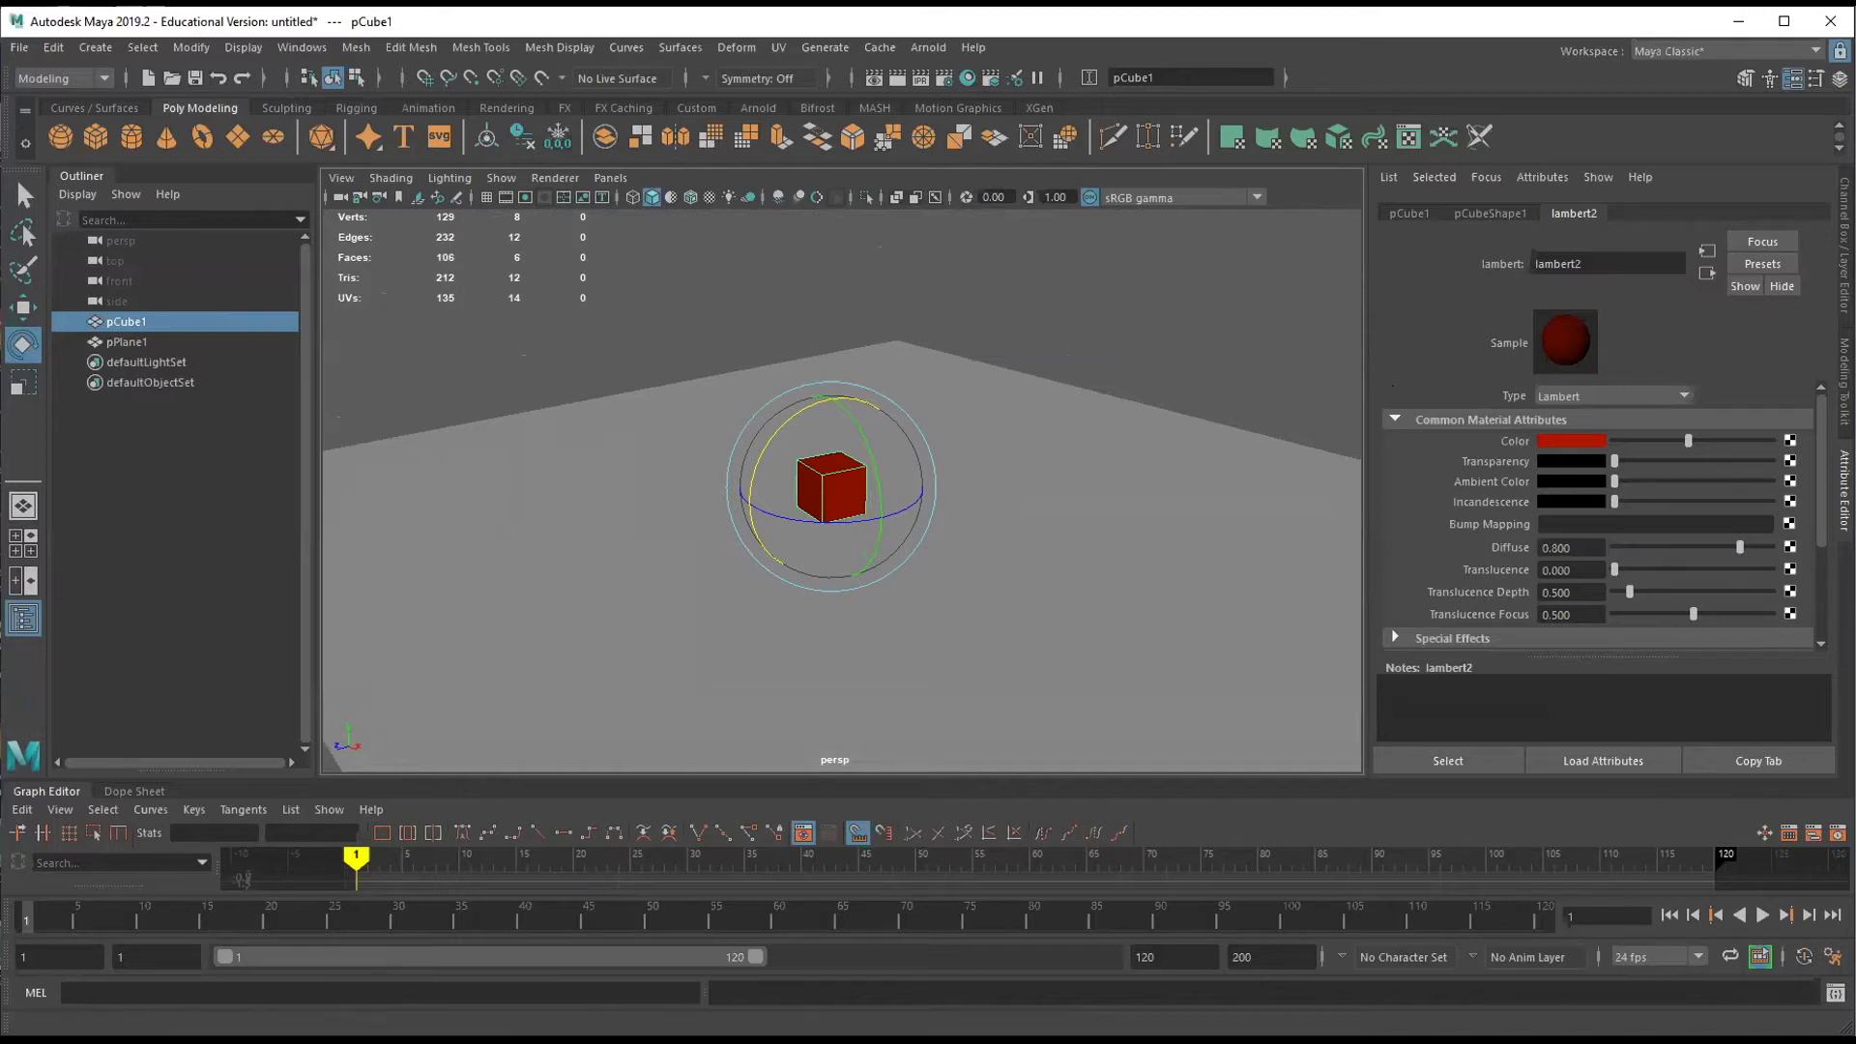
Set the cube's translation and rotation values to 0 on all axes.
key(ctrl+a)
double_click(1782, 249)
text(0)
drag(1784, 282, 1796, 314)
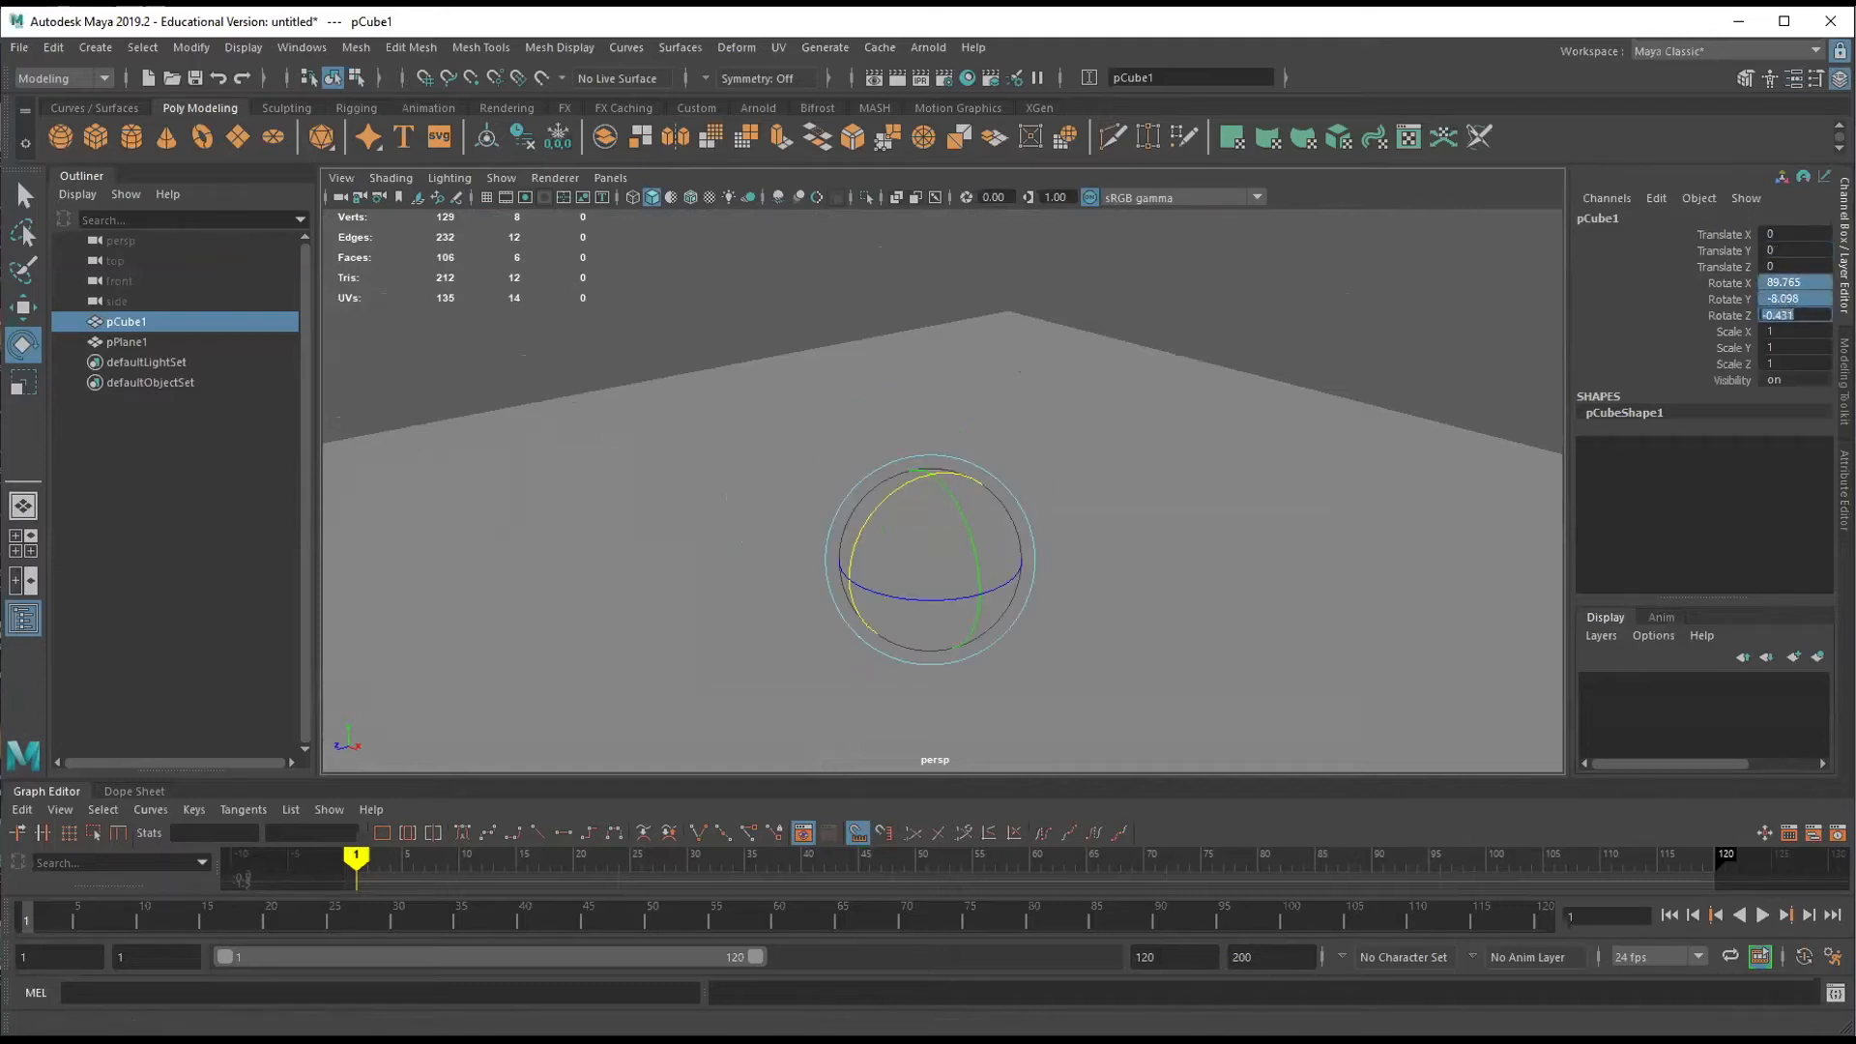
key(Return)
text(w)
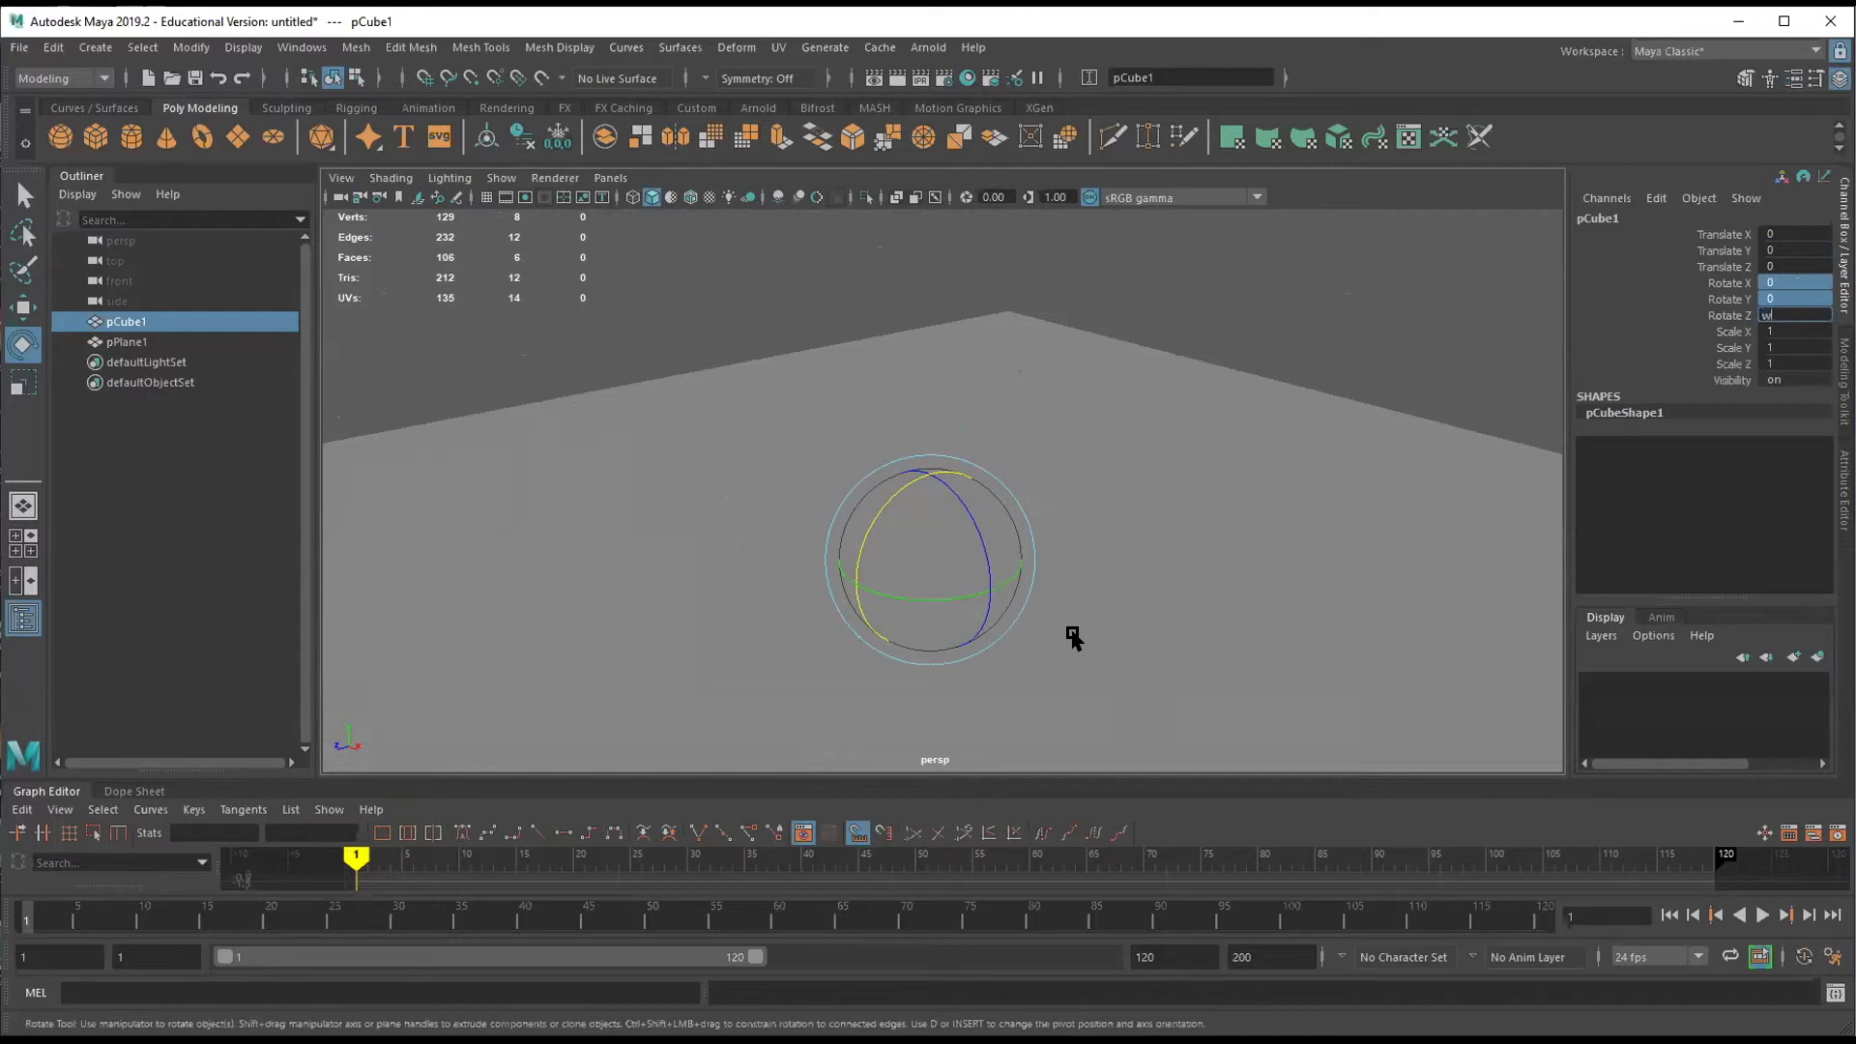
Select the cube and raise it vertically above the plane to a Translate Y of about 6.75.
click(129, 324)
key(w)
drag(955, 540, 938, 411)
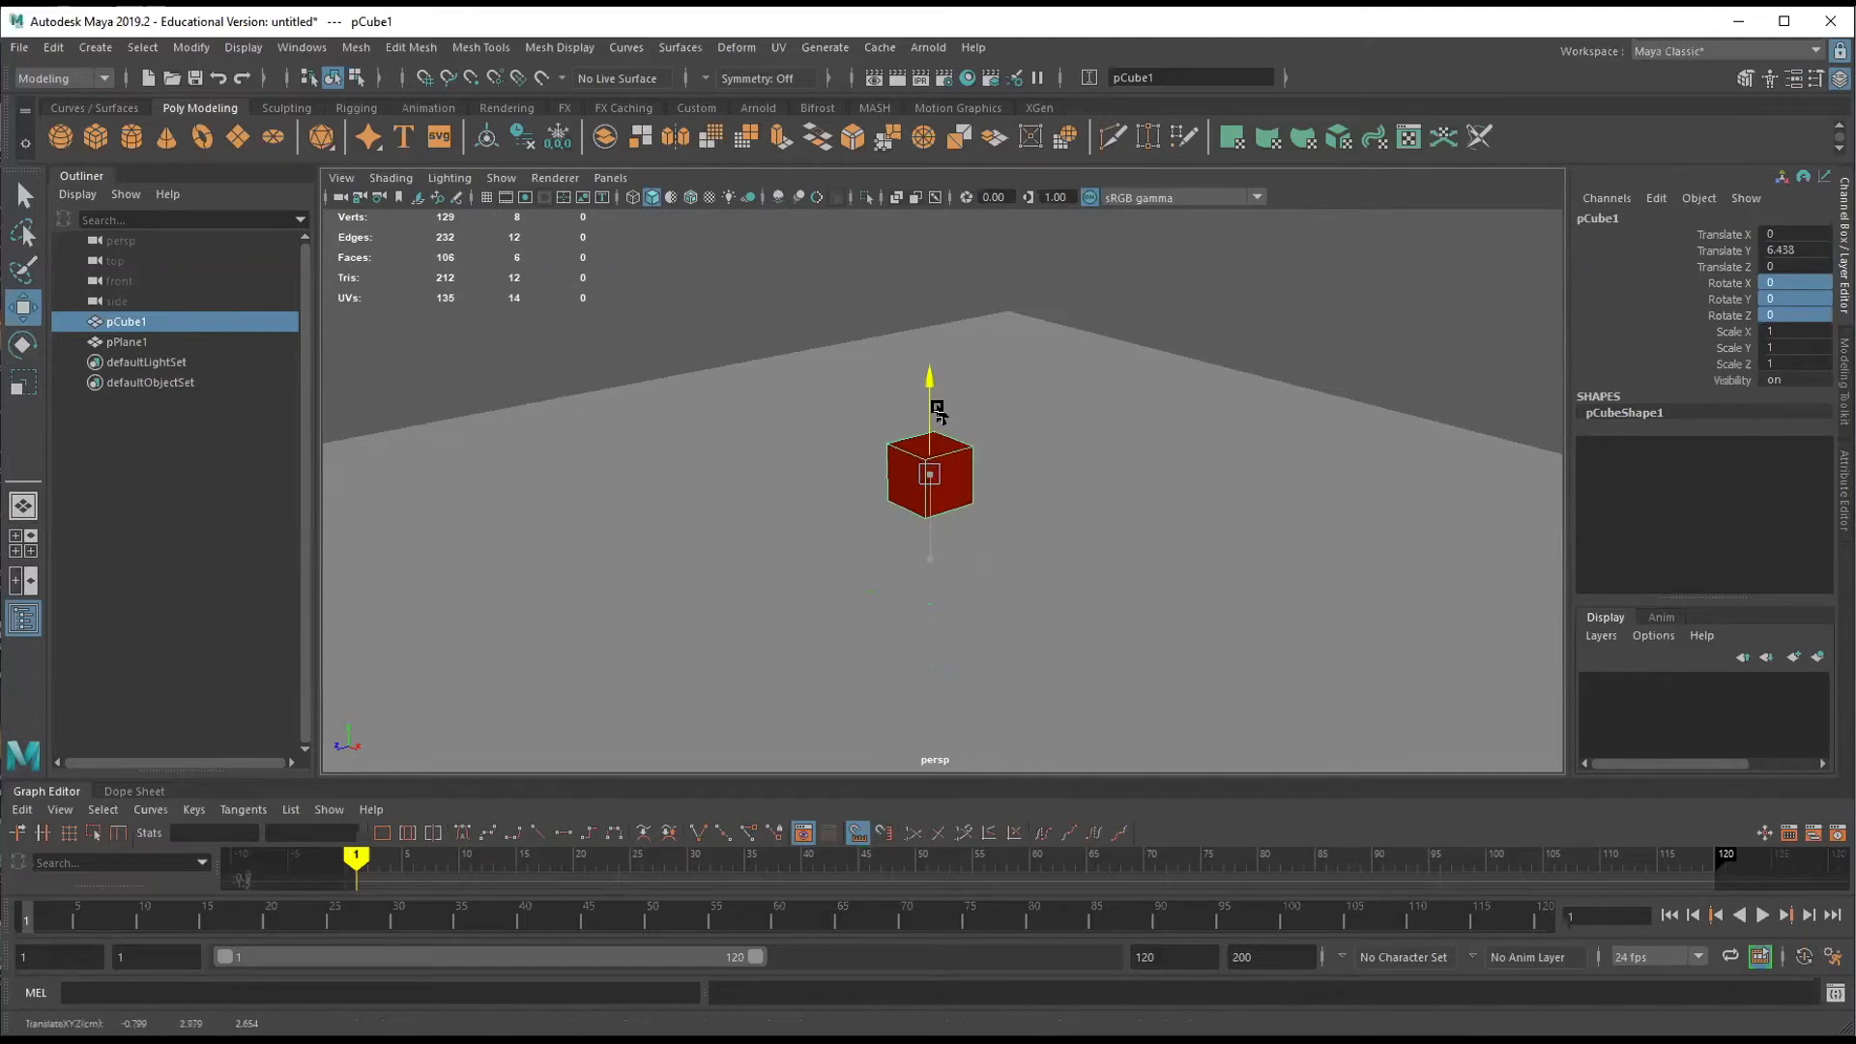
alt+drag(1023, 555, 1031, 444)
mouse_move(929, 344)
mouse_down()
mouse_move(931, 388)
mouse_move(943, 365)
mouse_up()
Lower the cube's pivot along Y to its bottom face, using vertex snapping.
key(d)
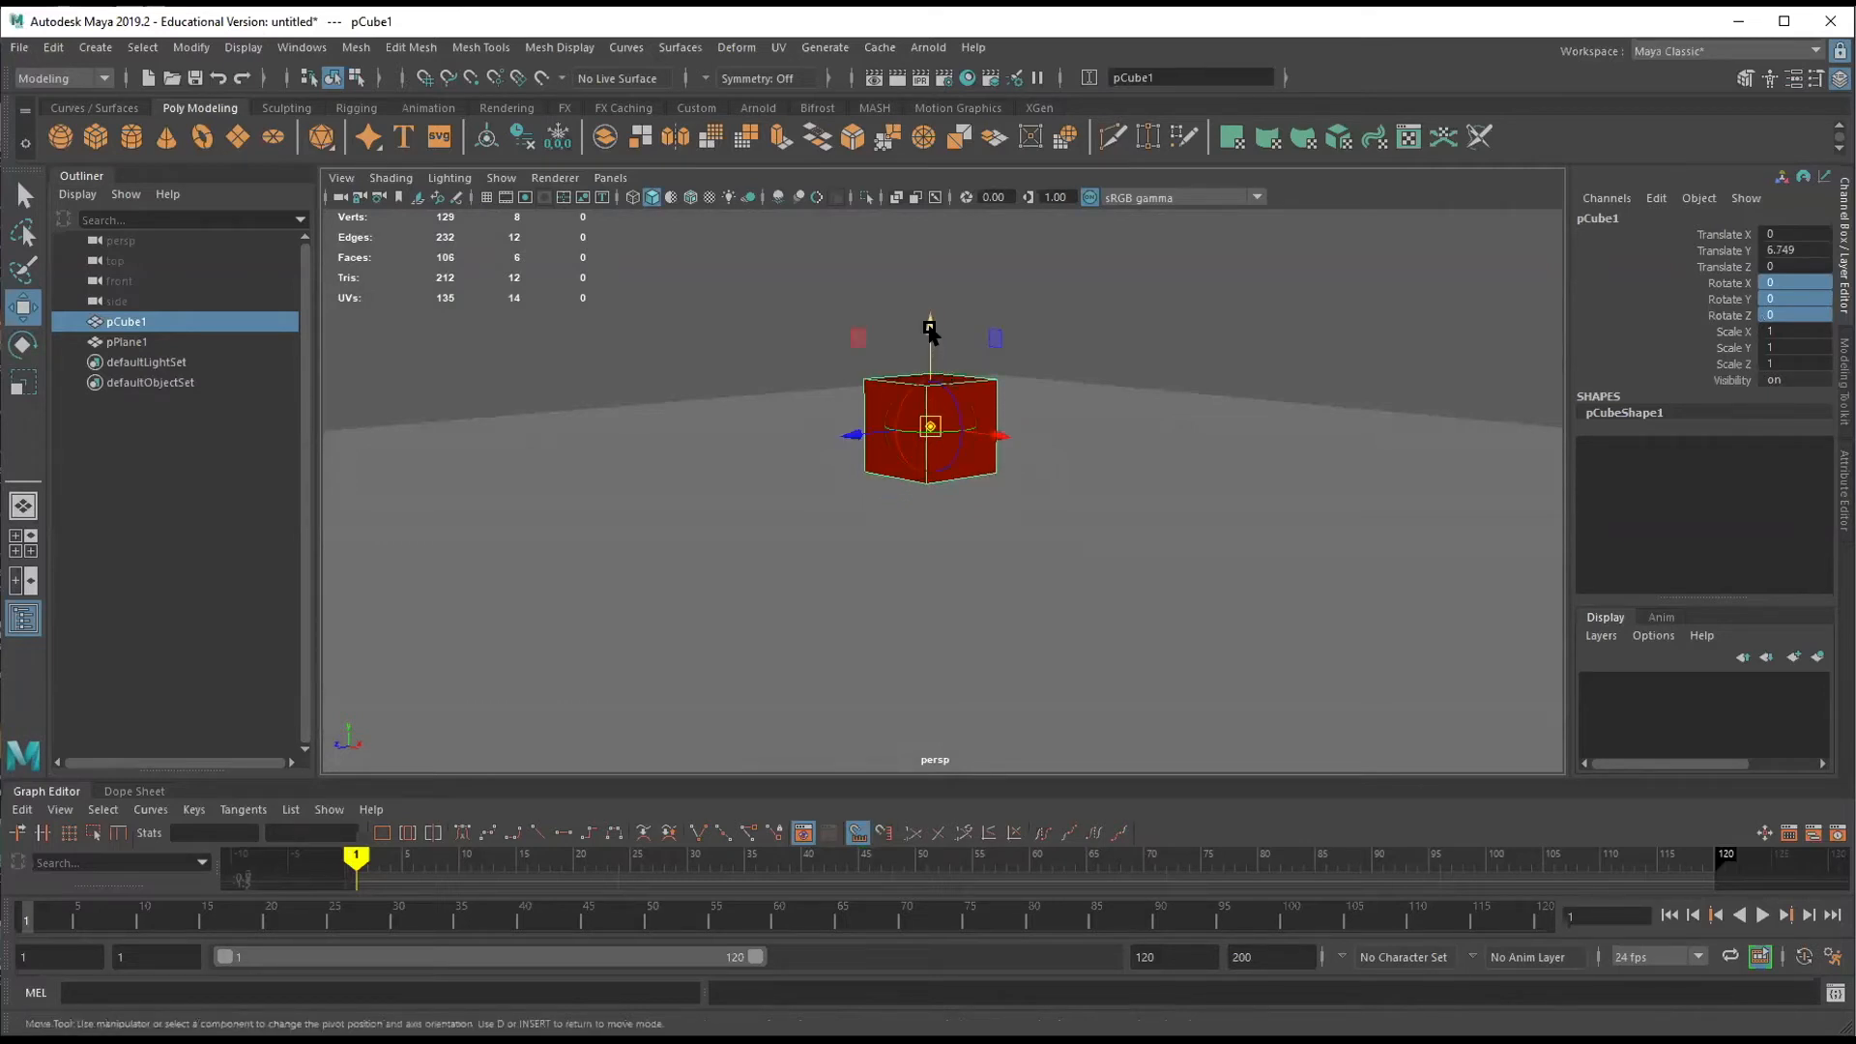
key(v)
drag(929, 329, 895, 554)
alt+drag(1129, 454, 925, 493)
key(d)
key(x)
key(x)
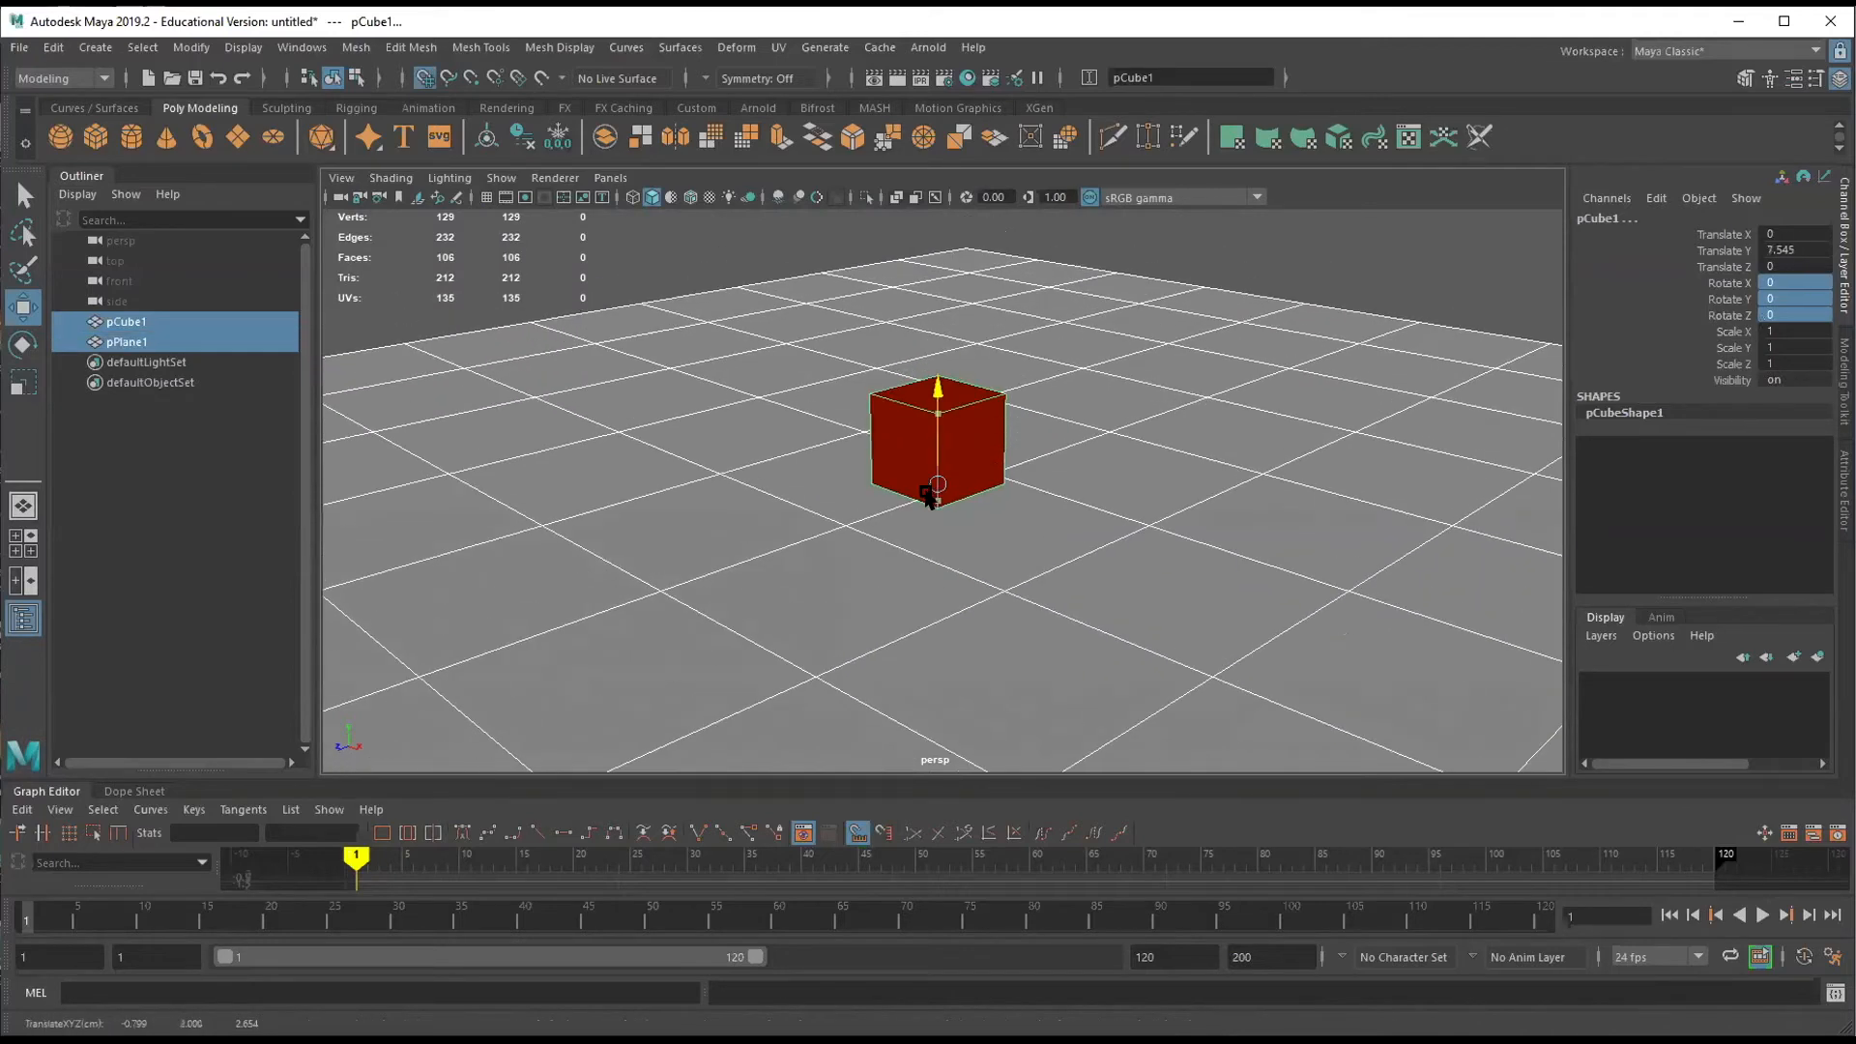
key(ctrl+z)
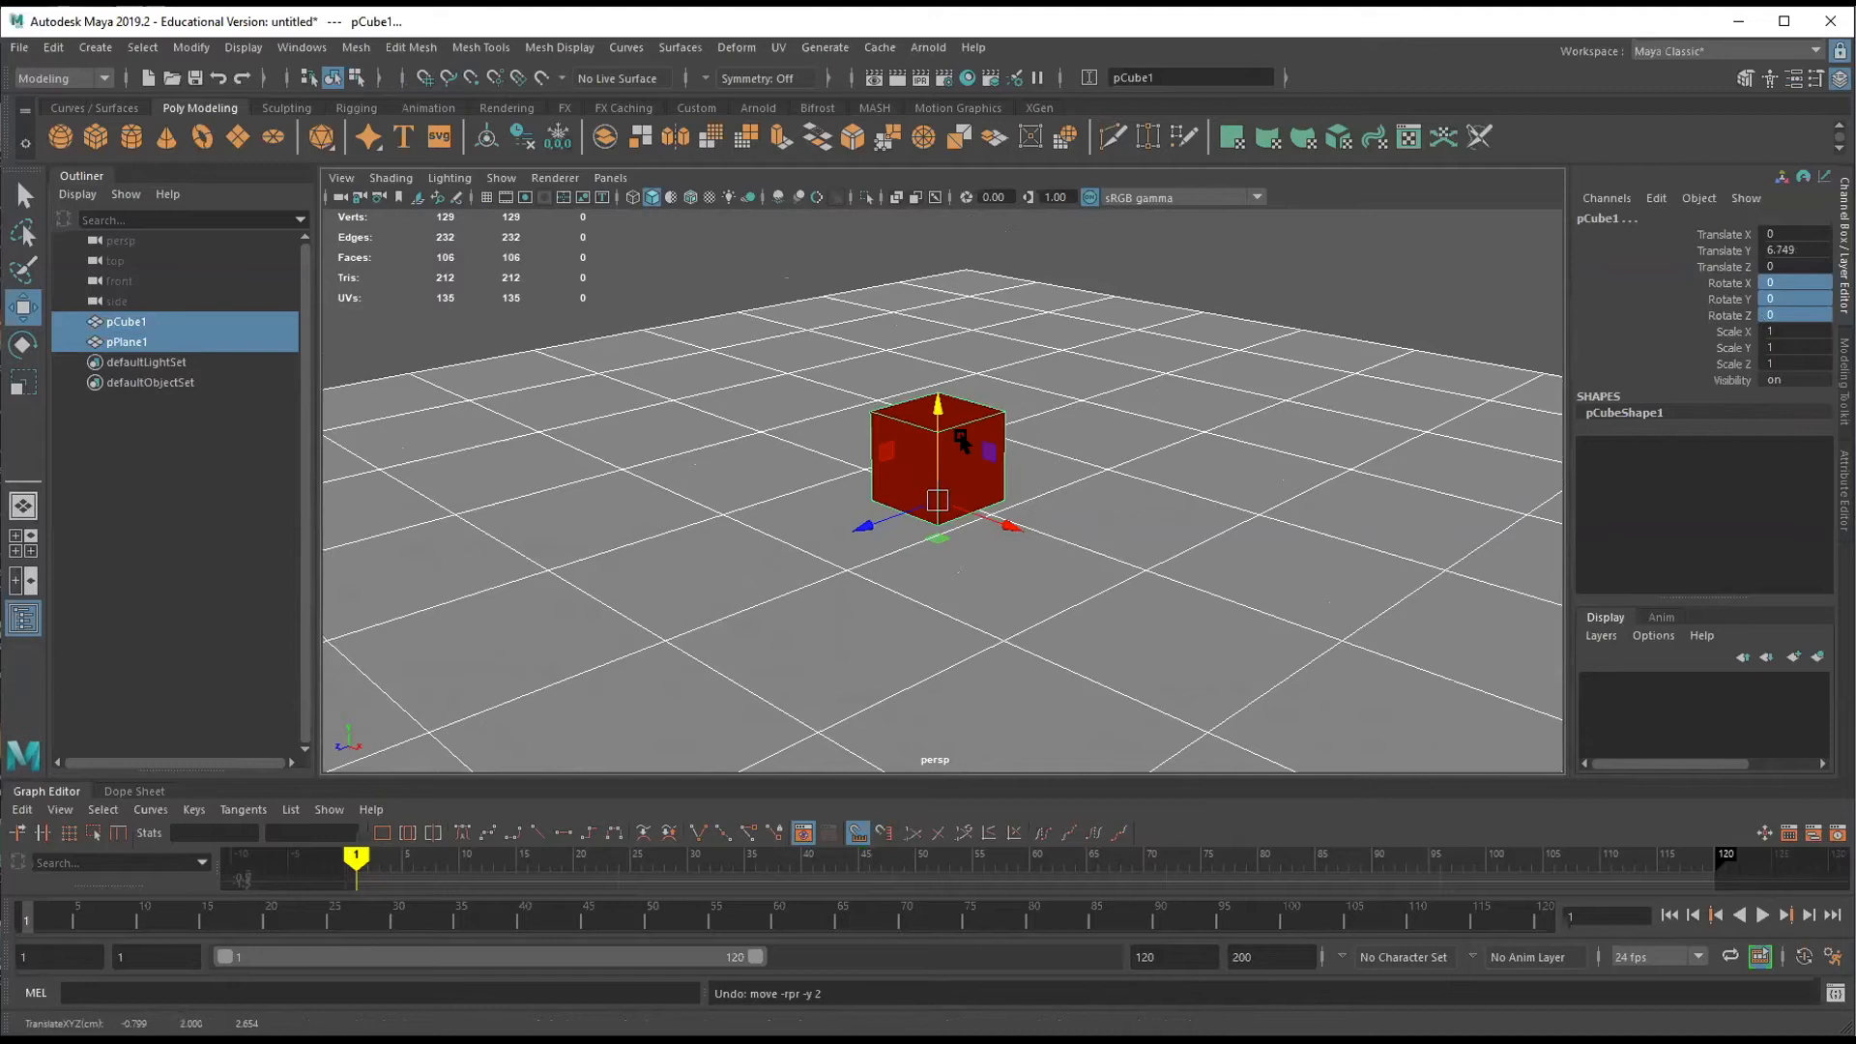
Select only the cube, grid-snap it down along Y onto the ground plane, and freeze its transformations.
click(961, 441)
drag(934, 413, 931, 523)
key(x)
click(549, 145)
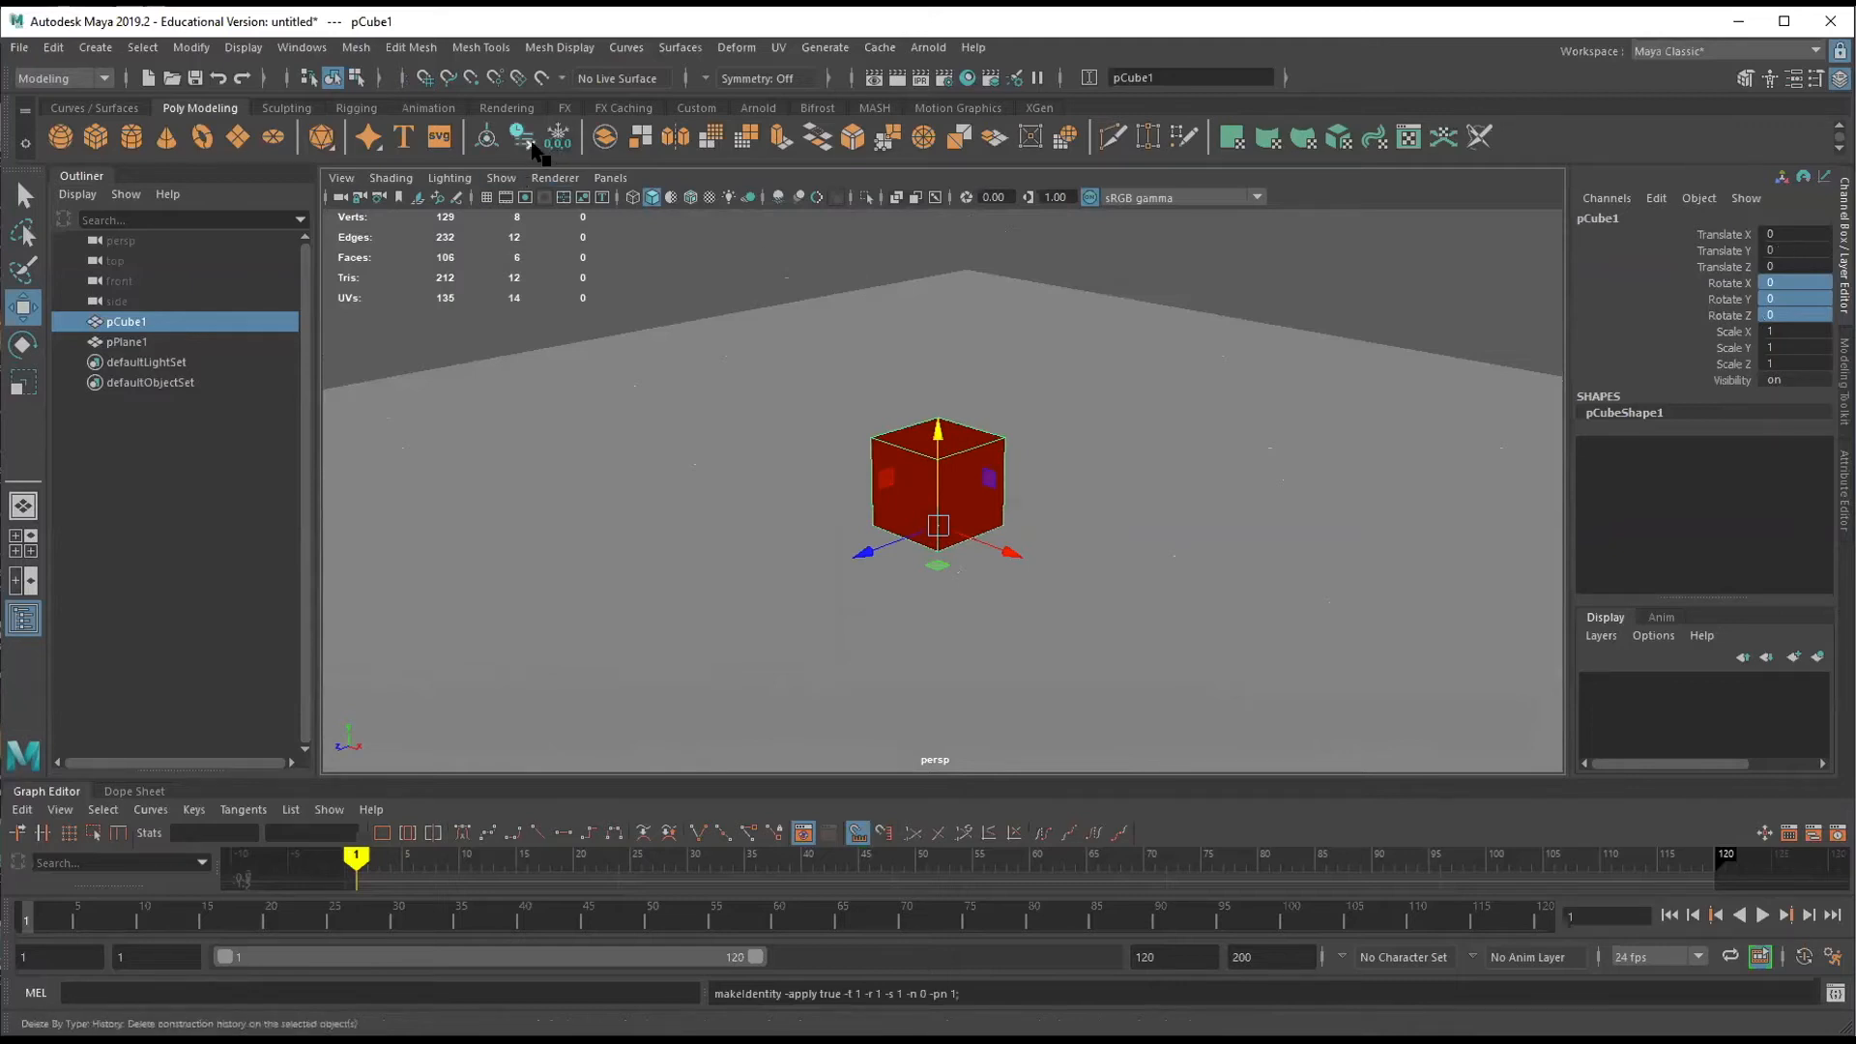
alt+drag(998, 348, 1192, 375)
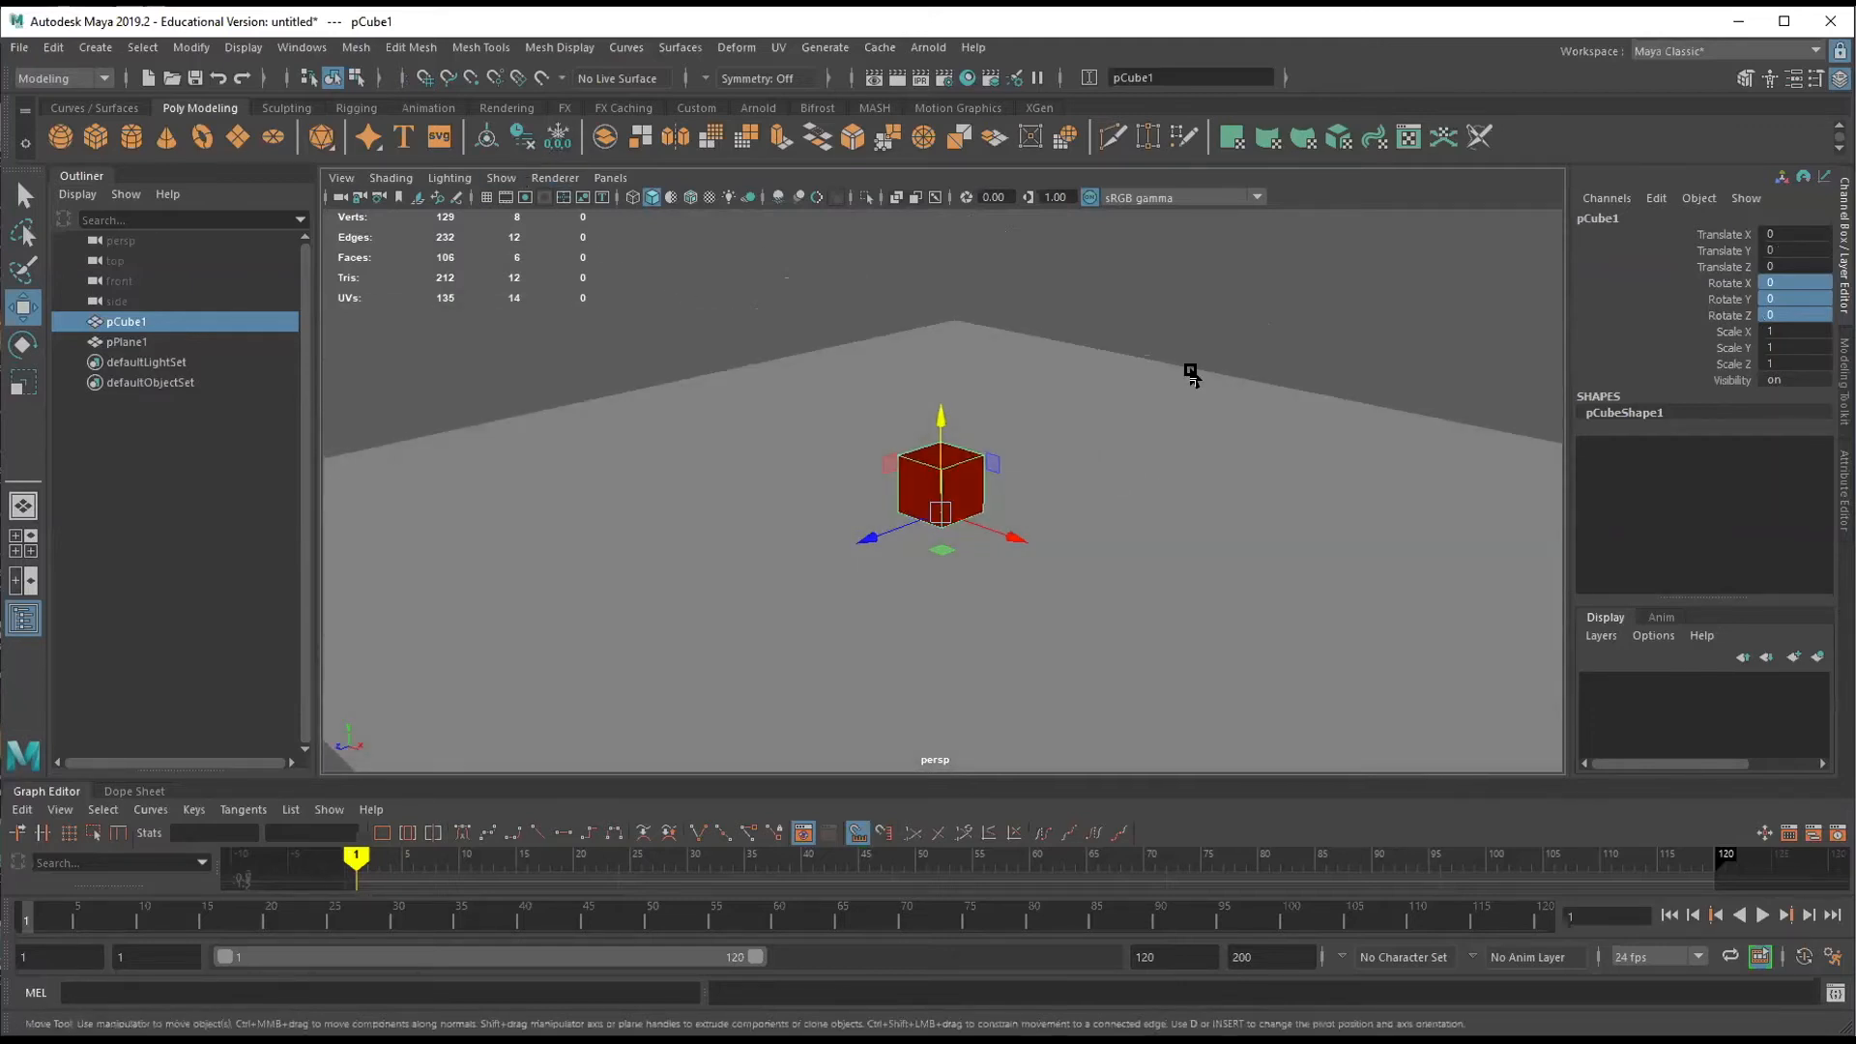
click(1193, 374)
alt+middle_drag(1103, 389, 1018, 390)
alt+drag(1018, 389, 953, 462)
click(1165, 340)
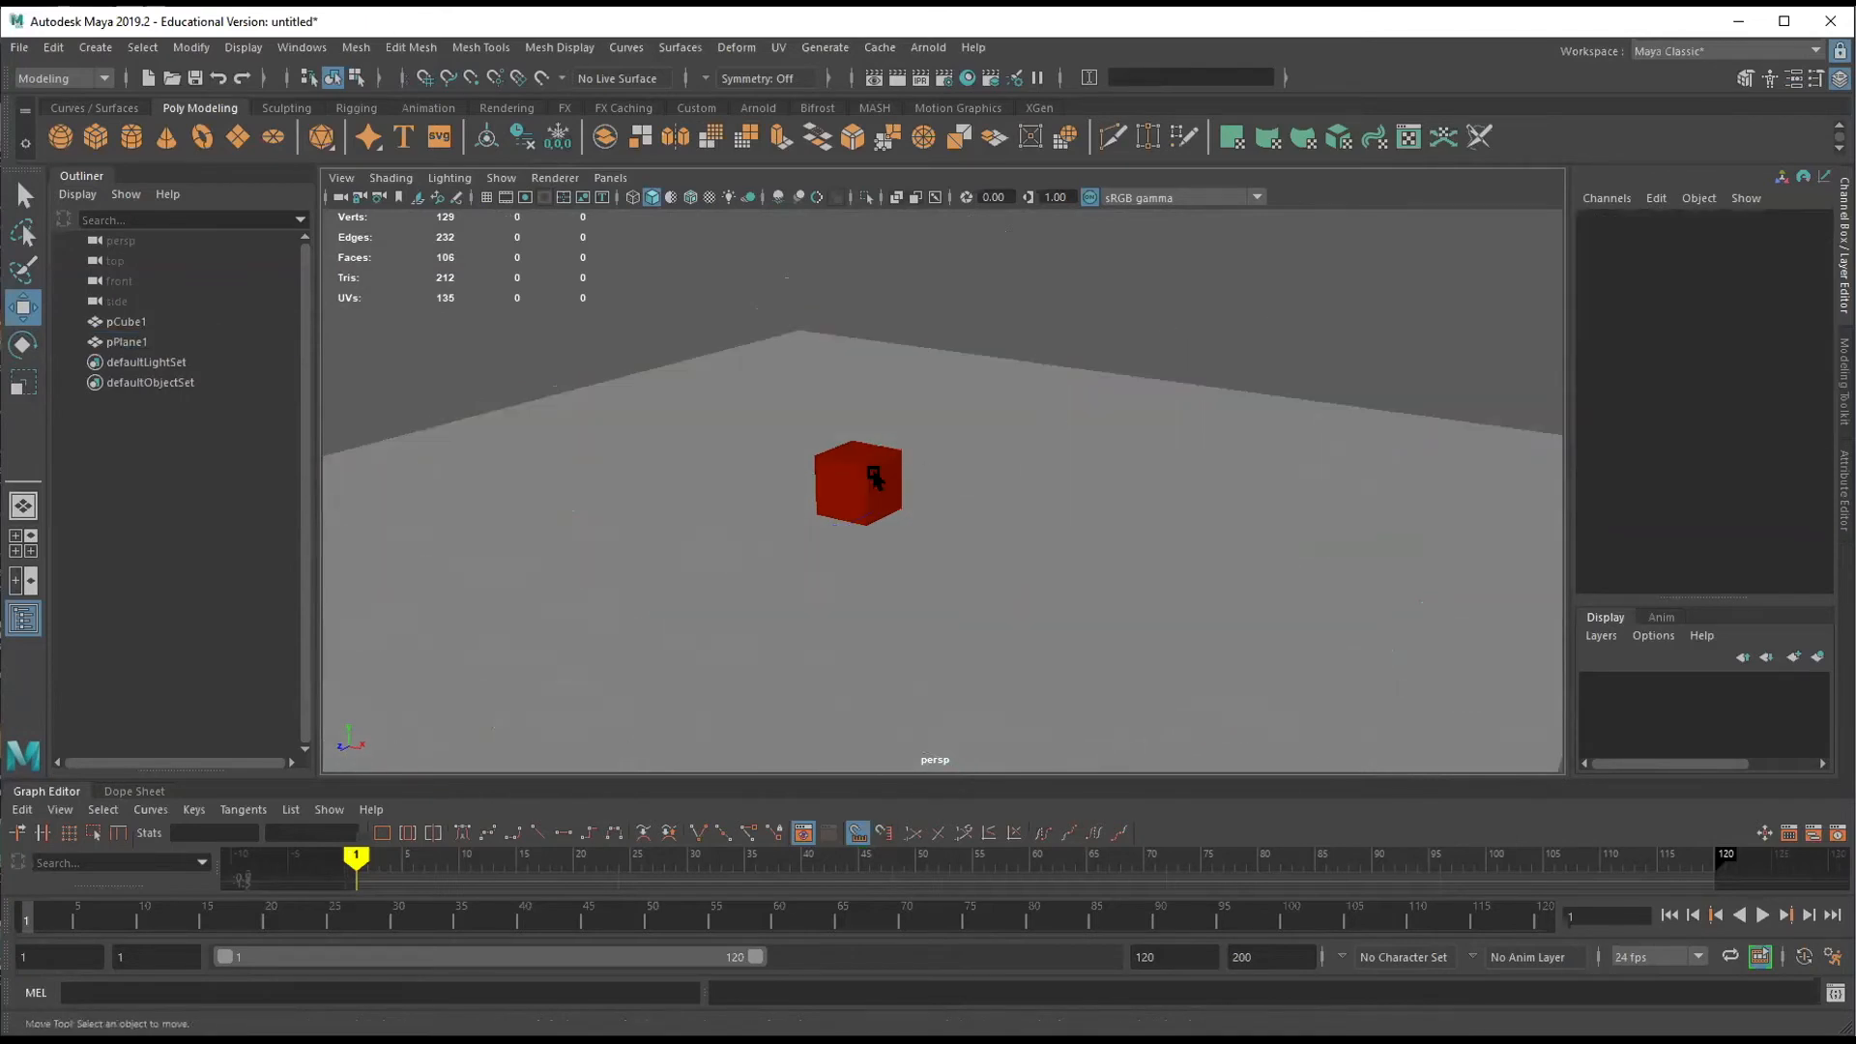
Select the cube, choose a rotation channel, and open an enlarged Channel Control window for the cube.
click(872, 477)
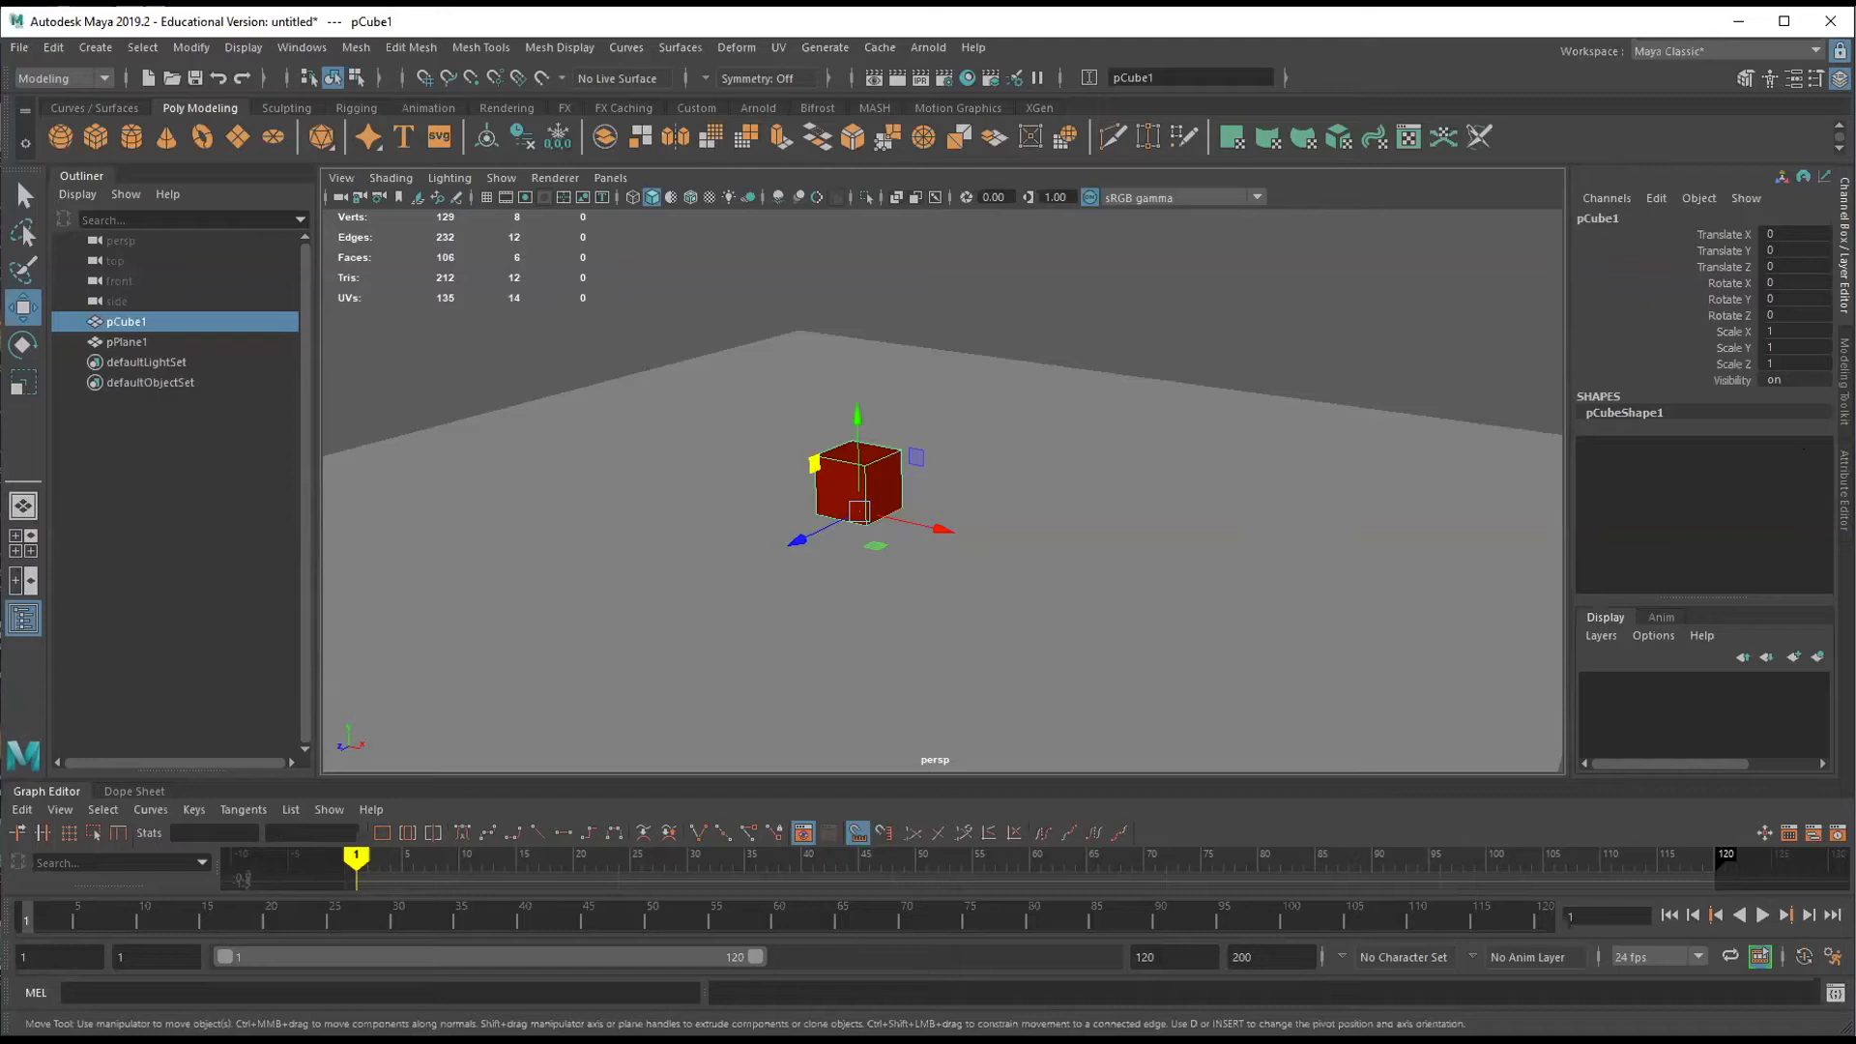
click(1606, 198)
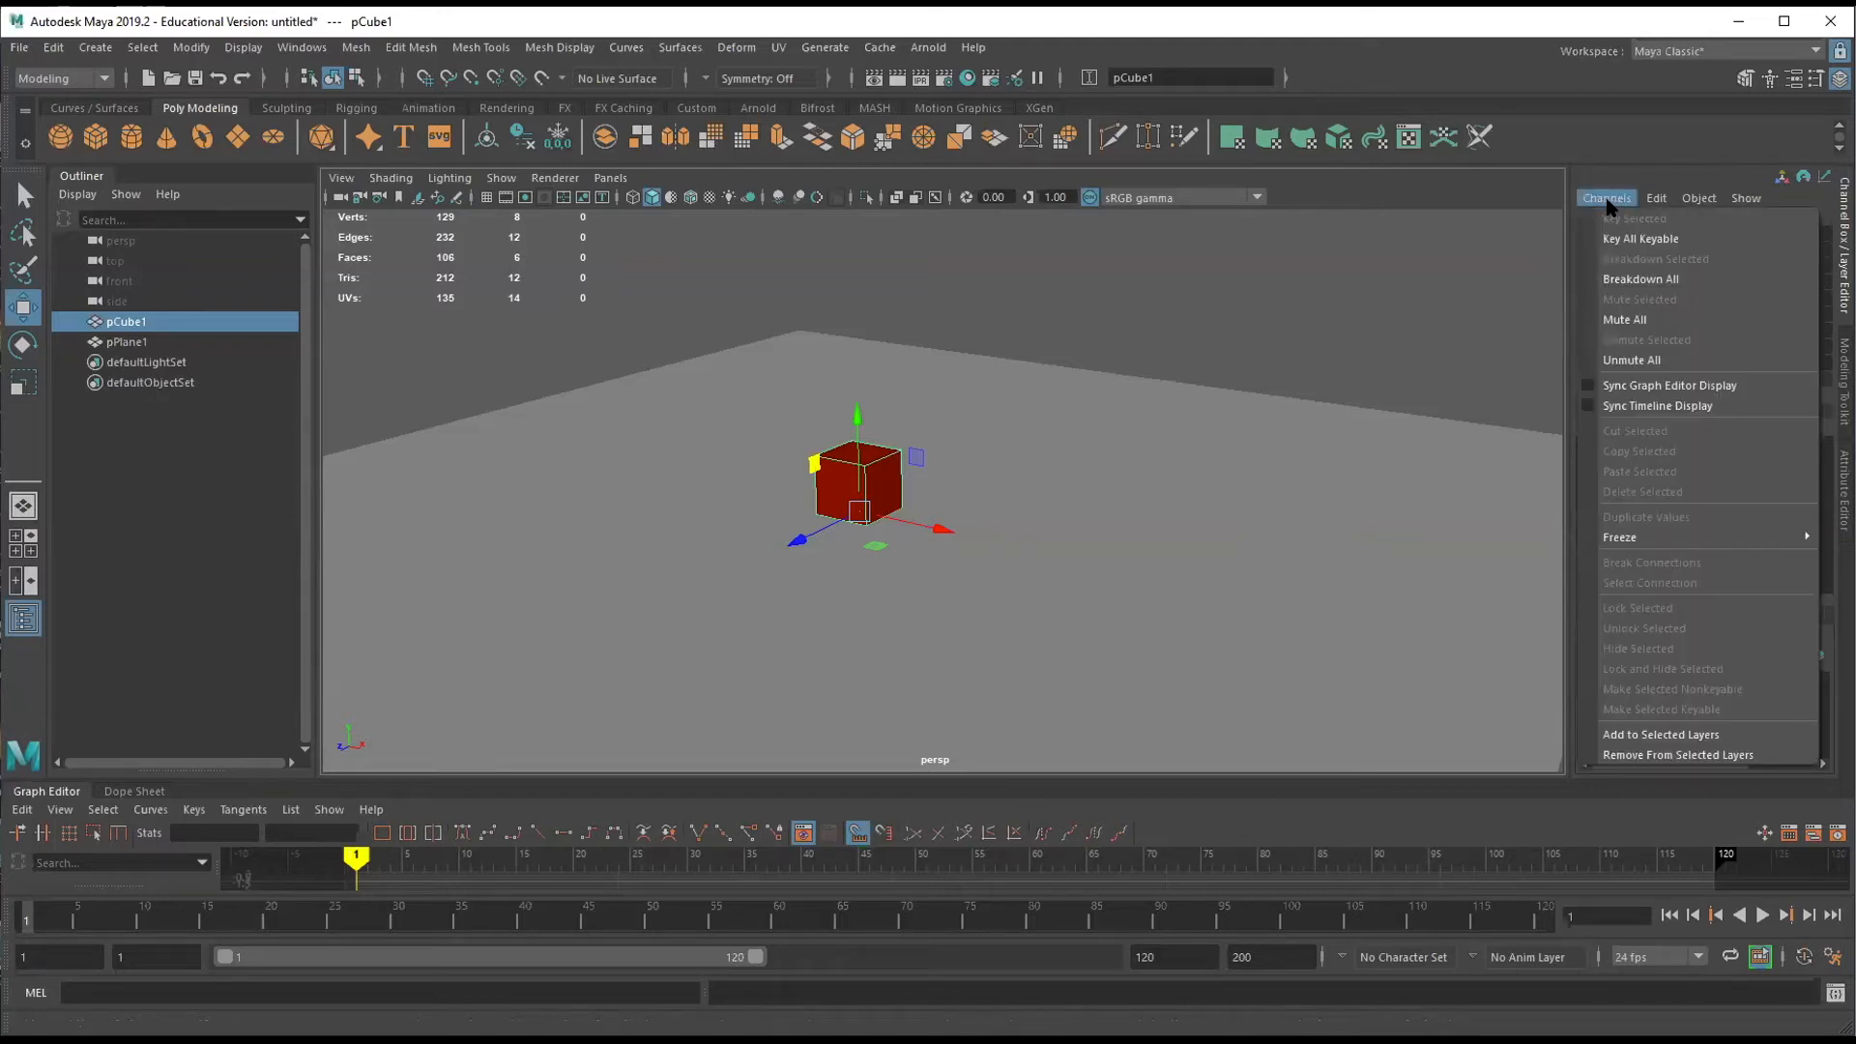
mouse_move(1645, 203)
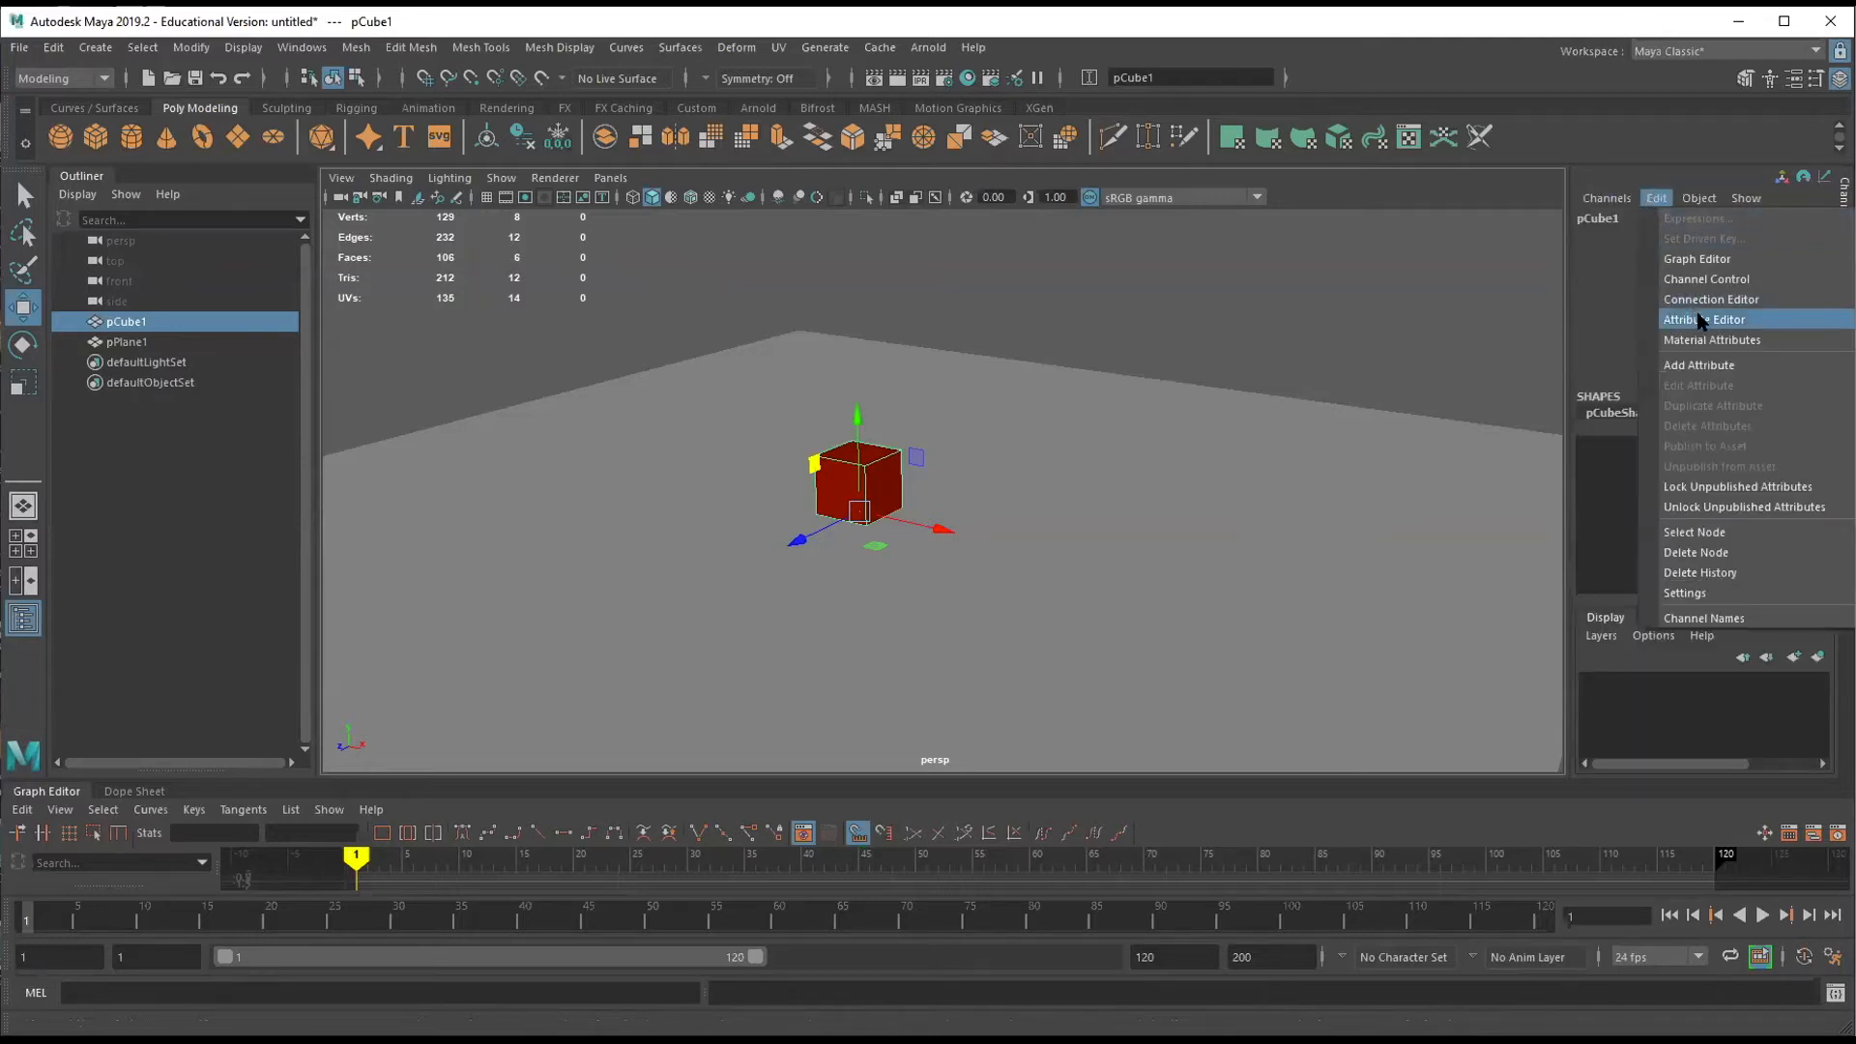
click(1600, 288)
click(1656, 198)
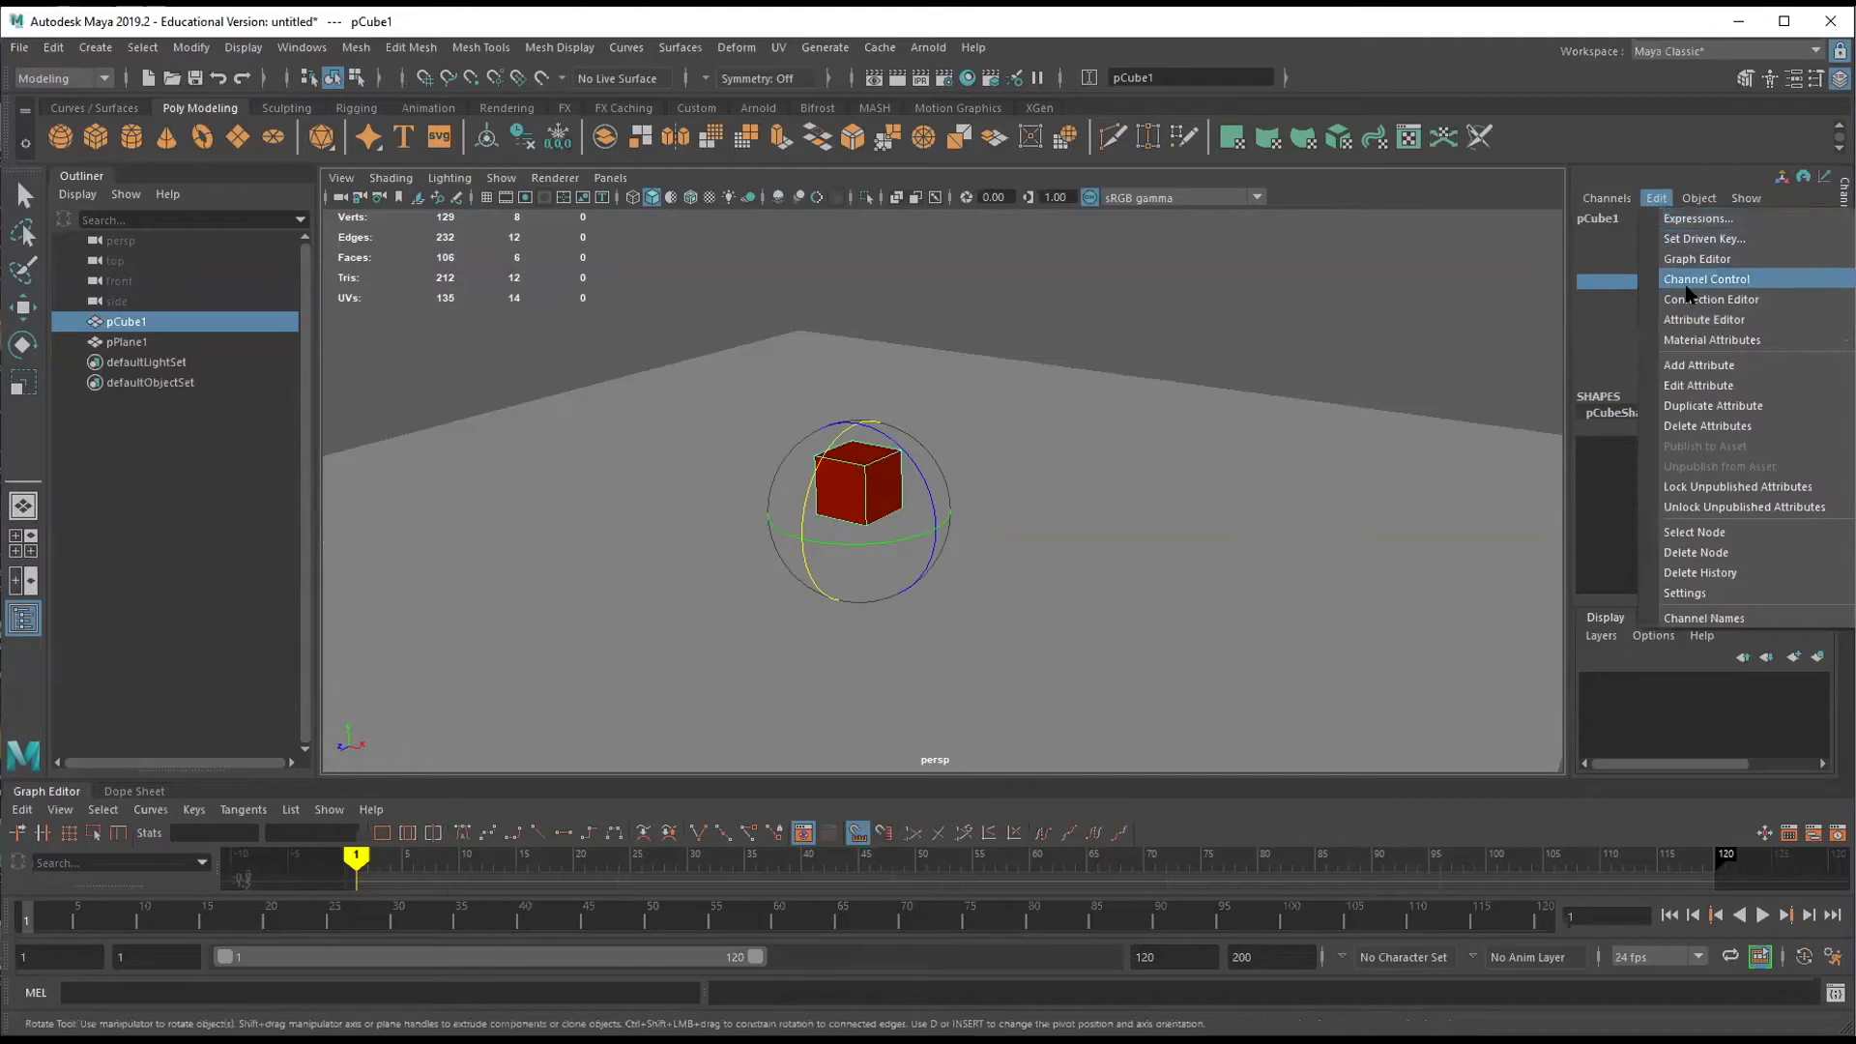
click(1586, 319)
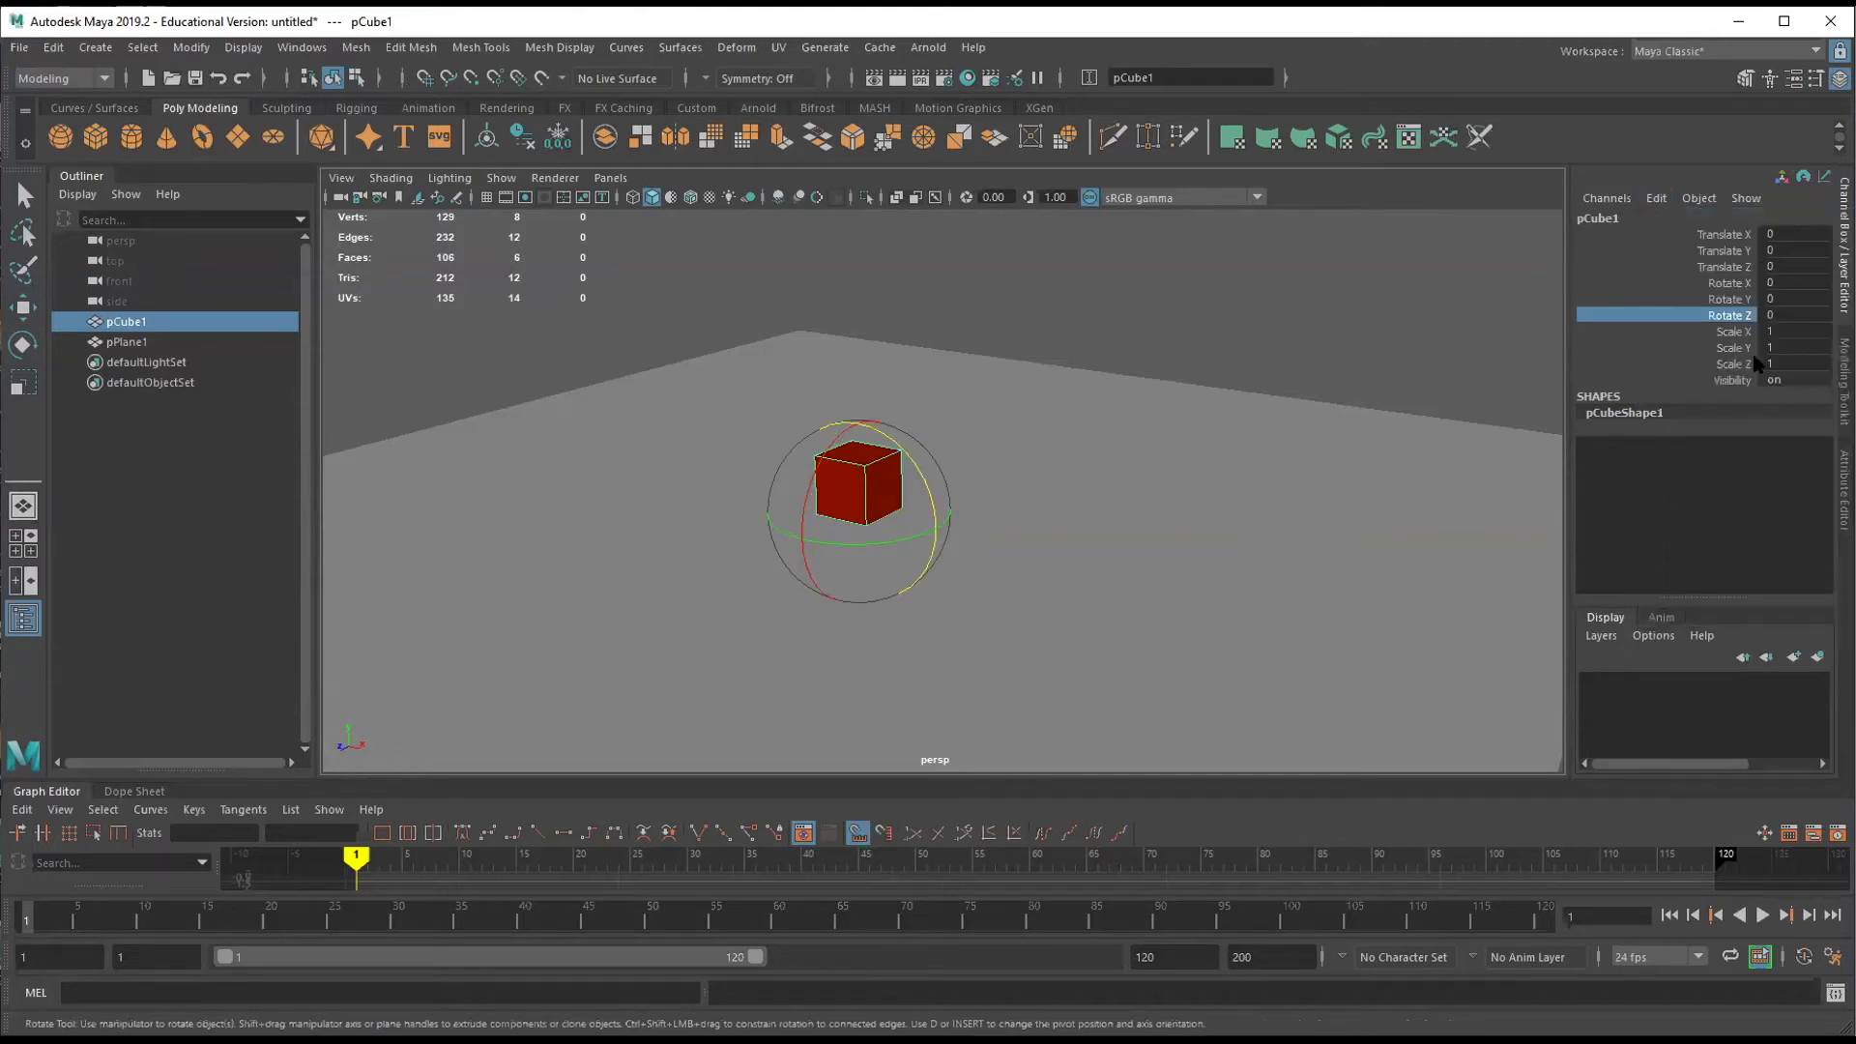
click(1655, 199)
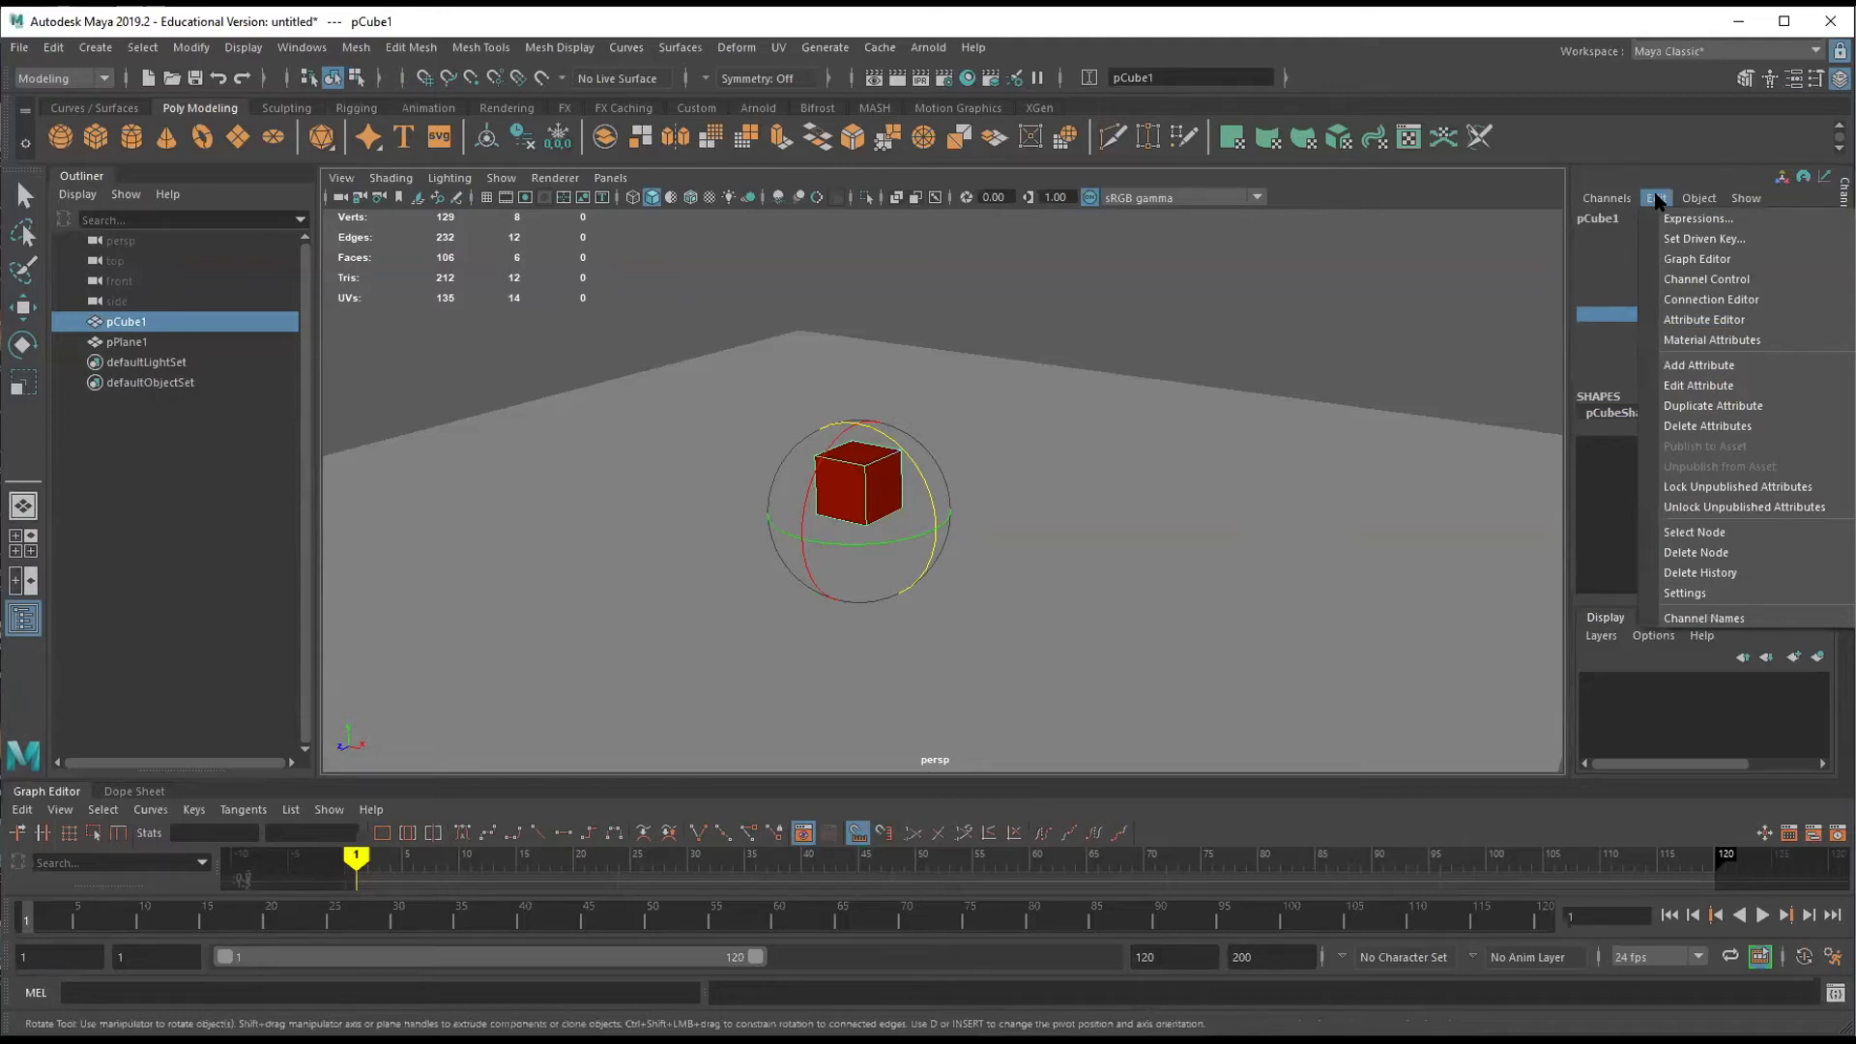
click(1683, 281)
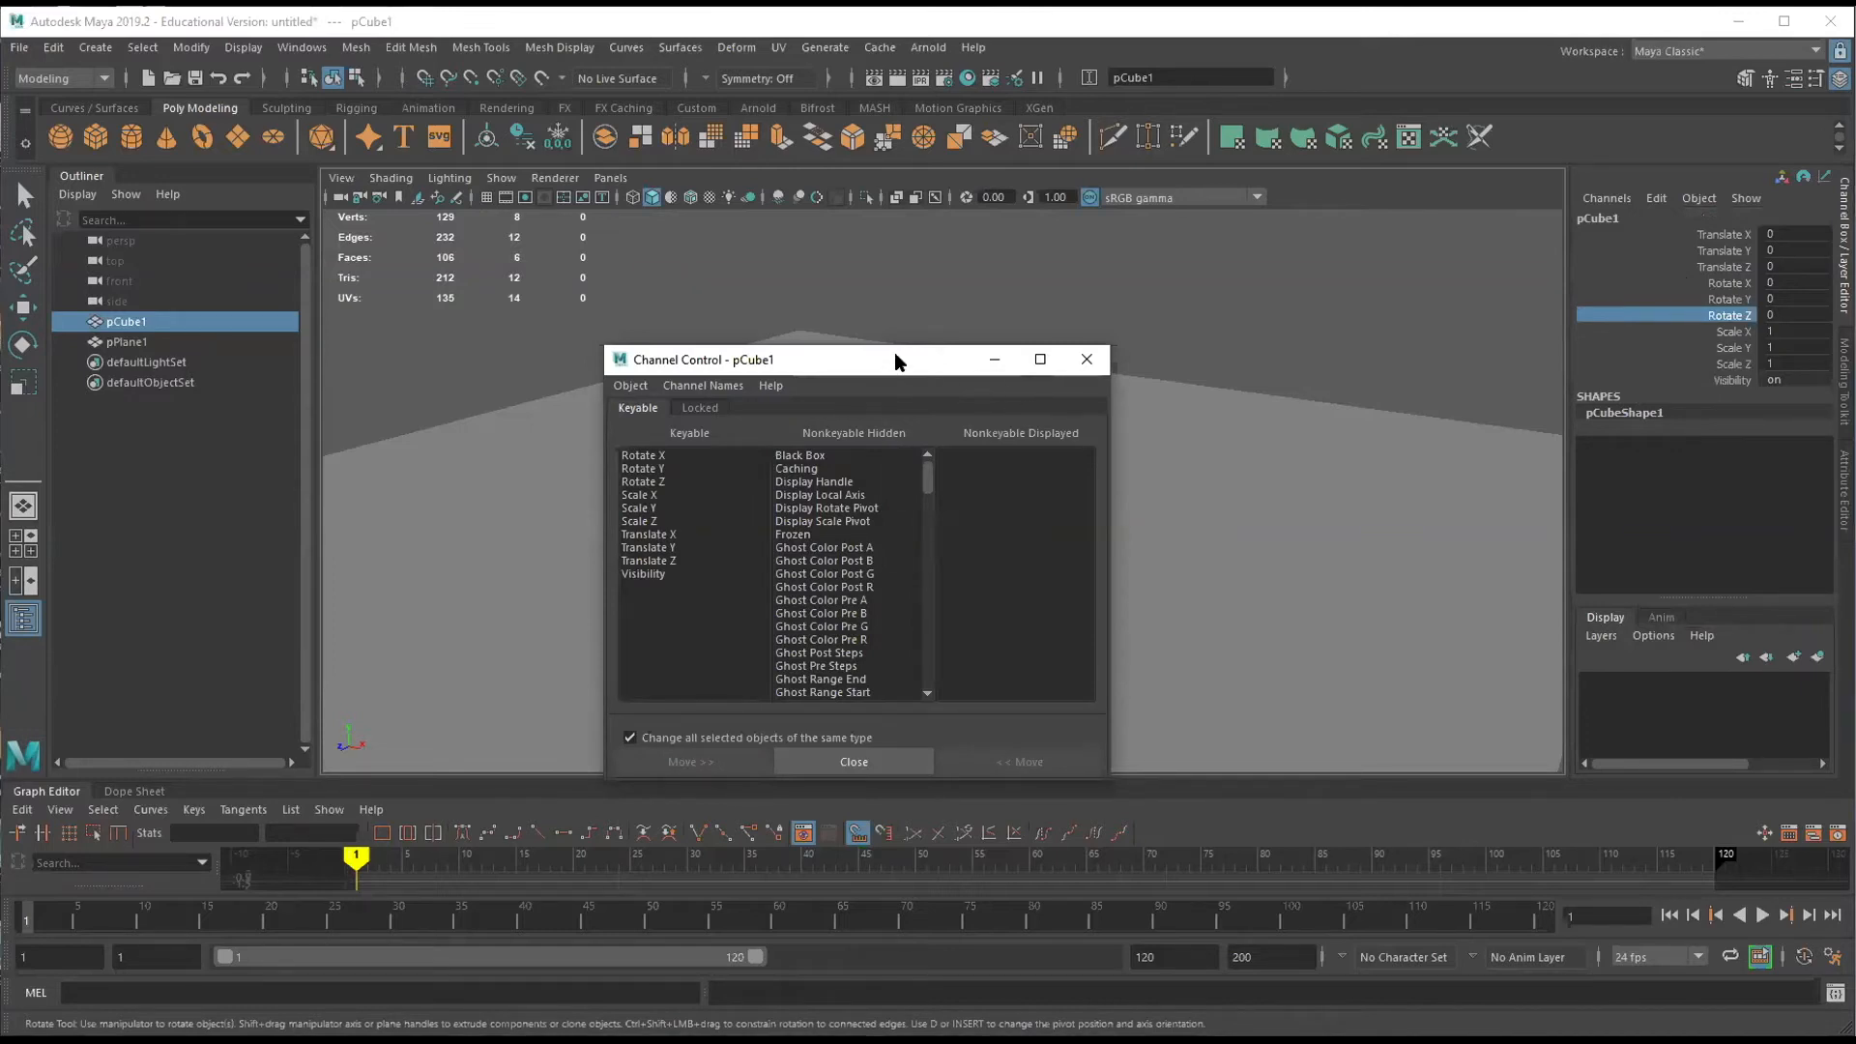
drag(895, 354, 776, 113)
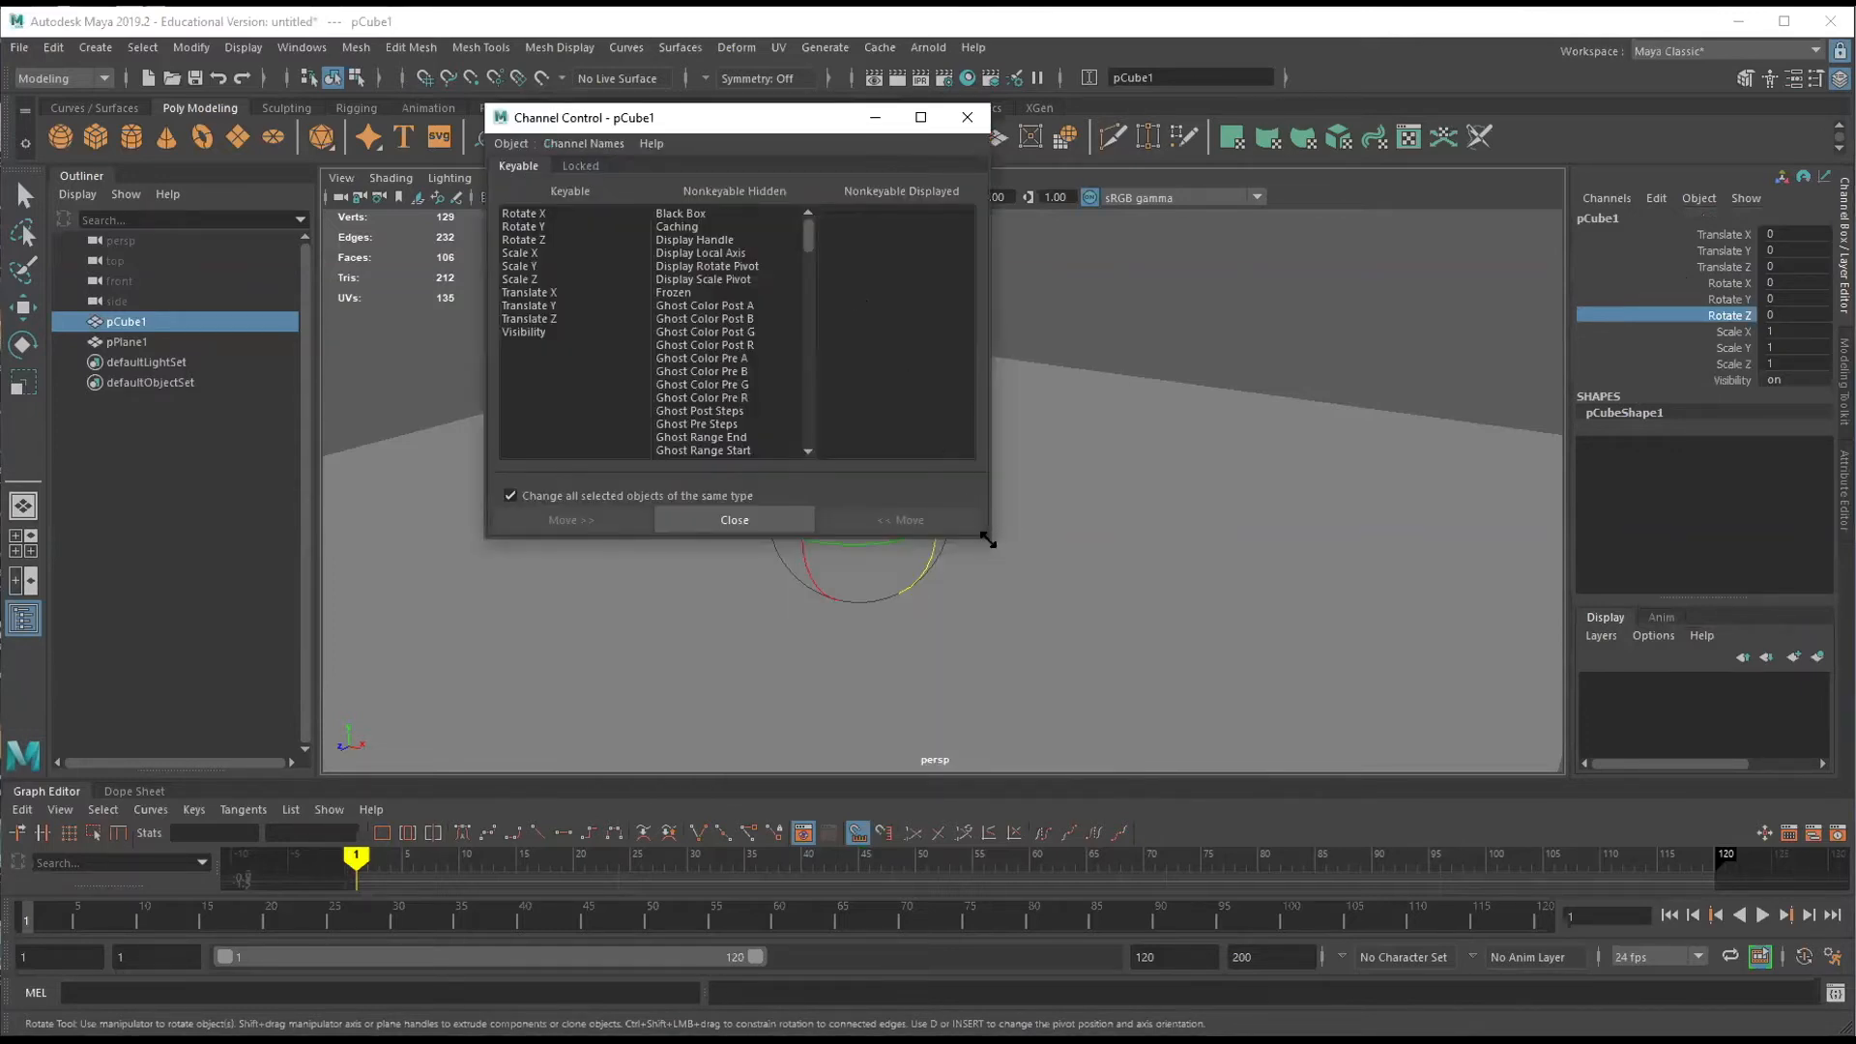
drag(987, 540, 991, 875)
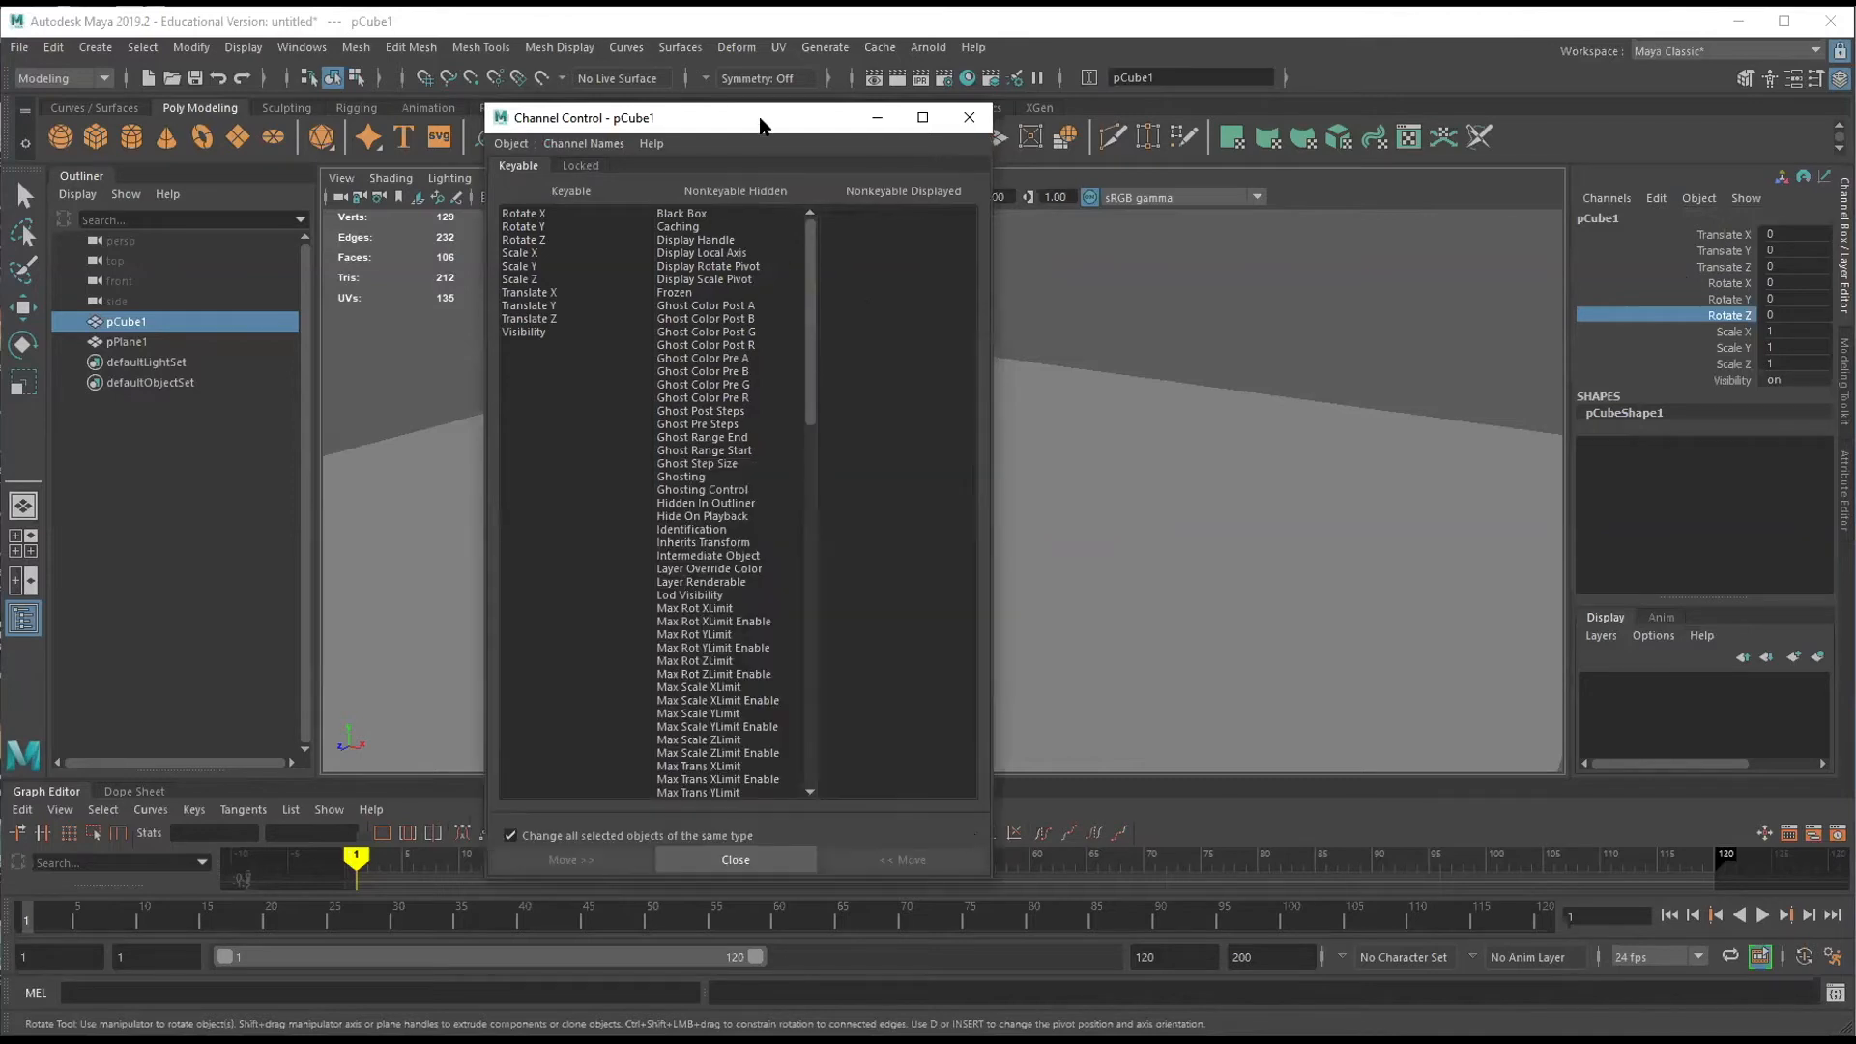
drag(764, 126, 961, 103)
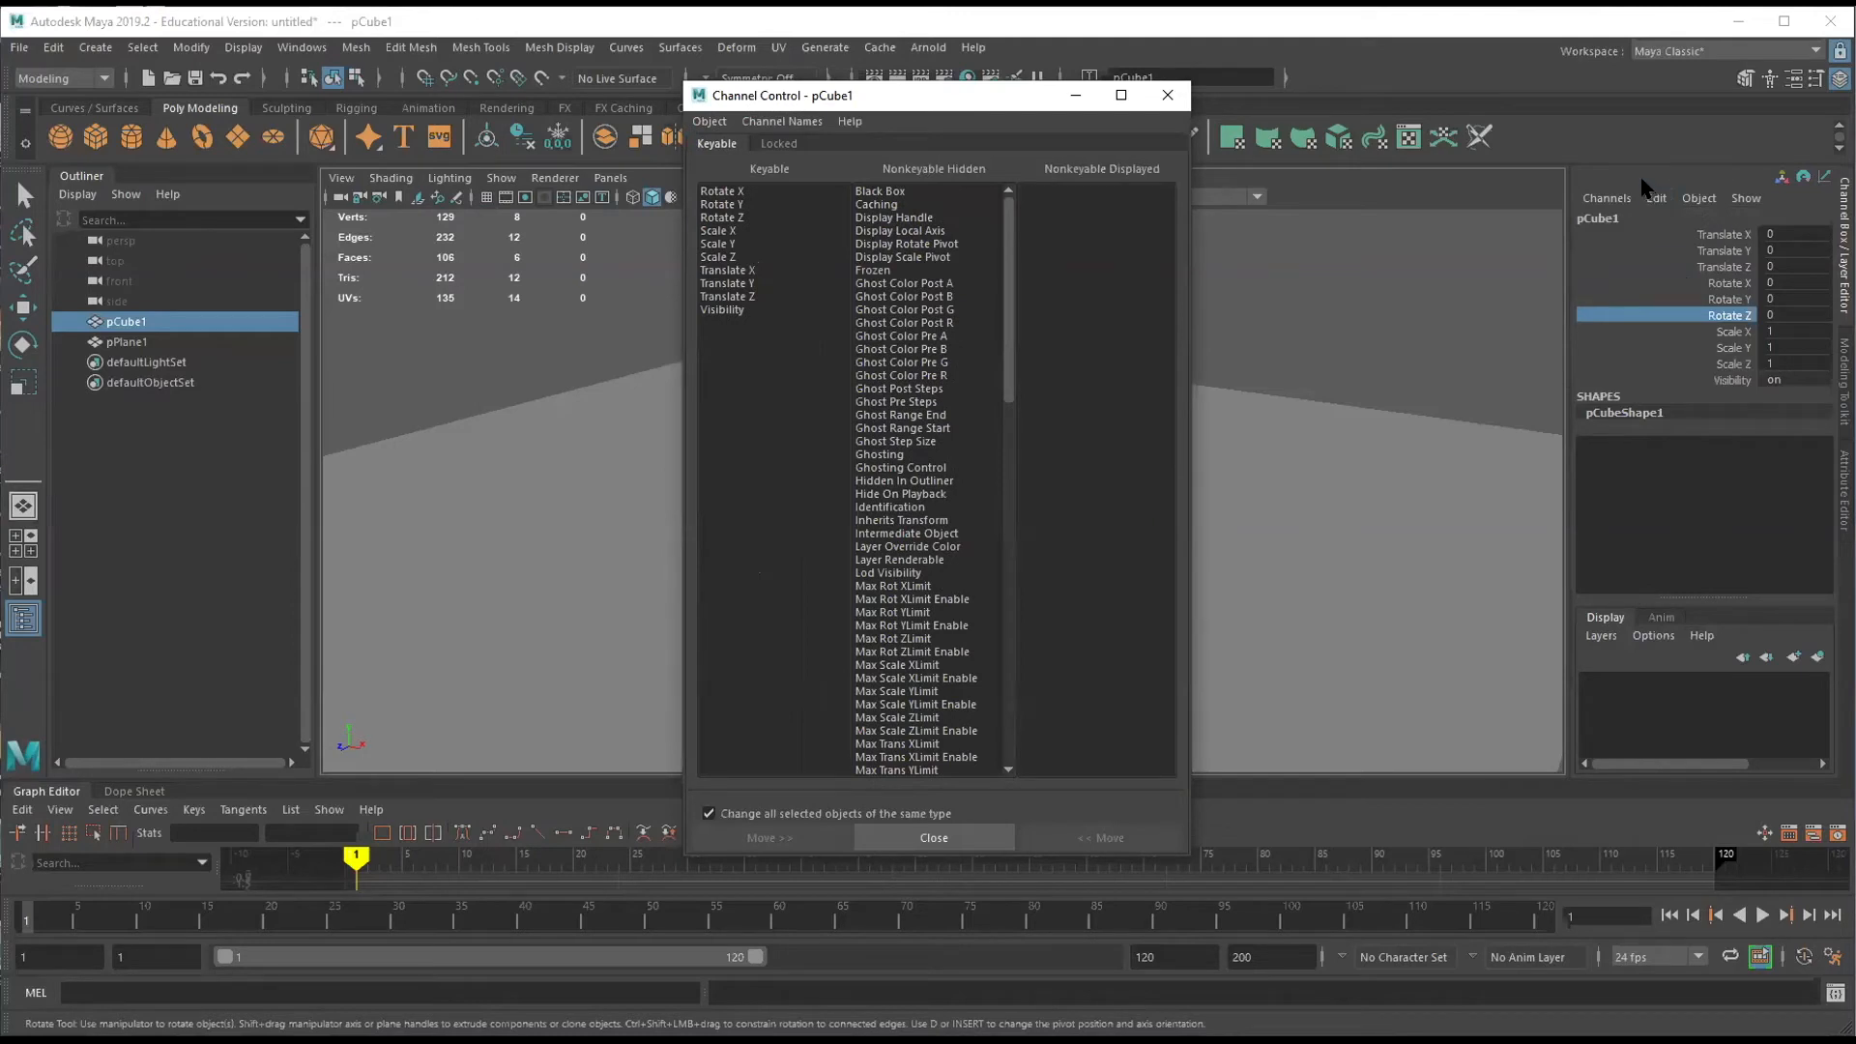
Make the cube's Rotate Pivot Translate X, Y, Z and Rotate Pivot X, Y, Z attributes keyable.
drag(1007, 250, 1010, 480)
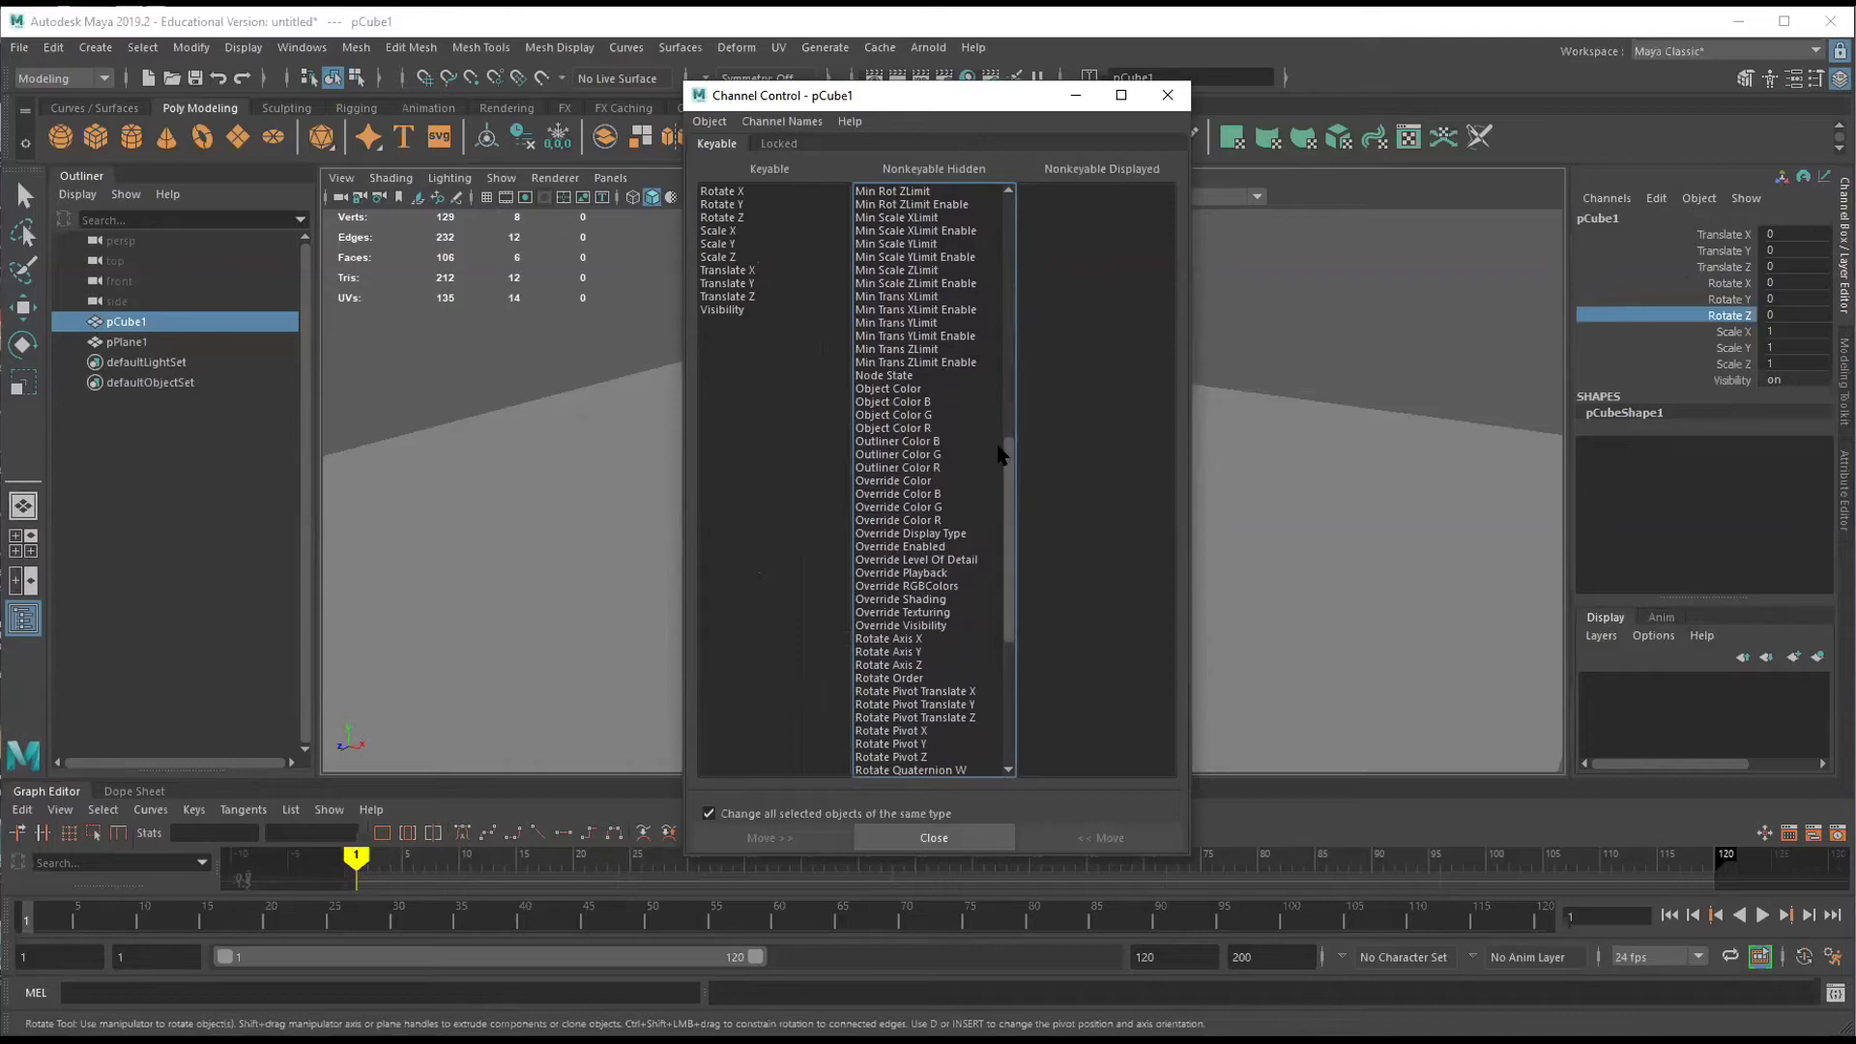
drag(1007, 466, 1002, 571)
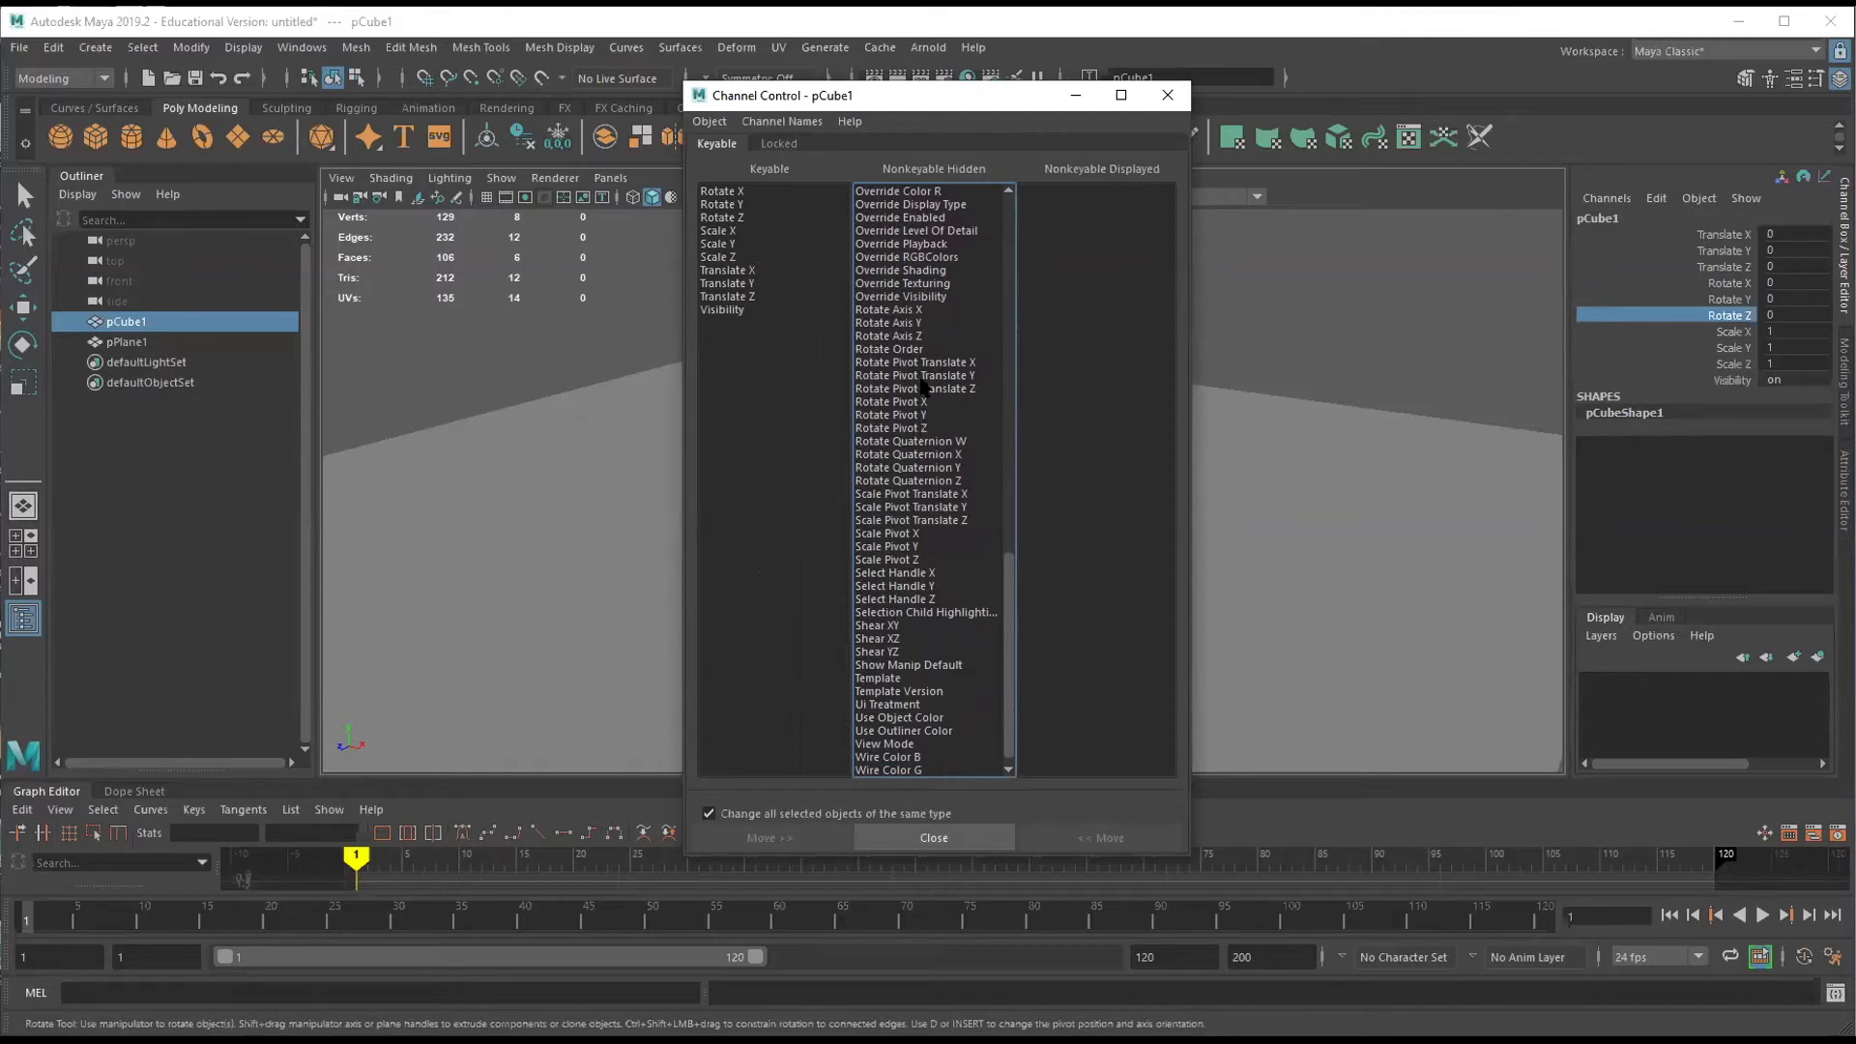
drag(926, 365, 933, 430)
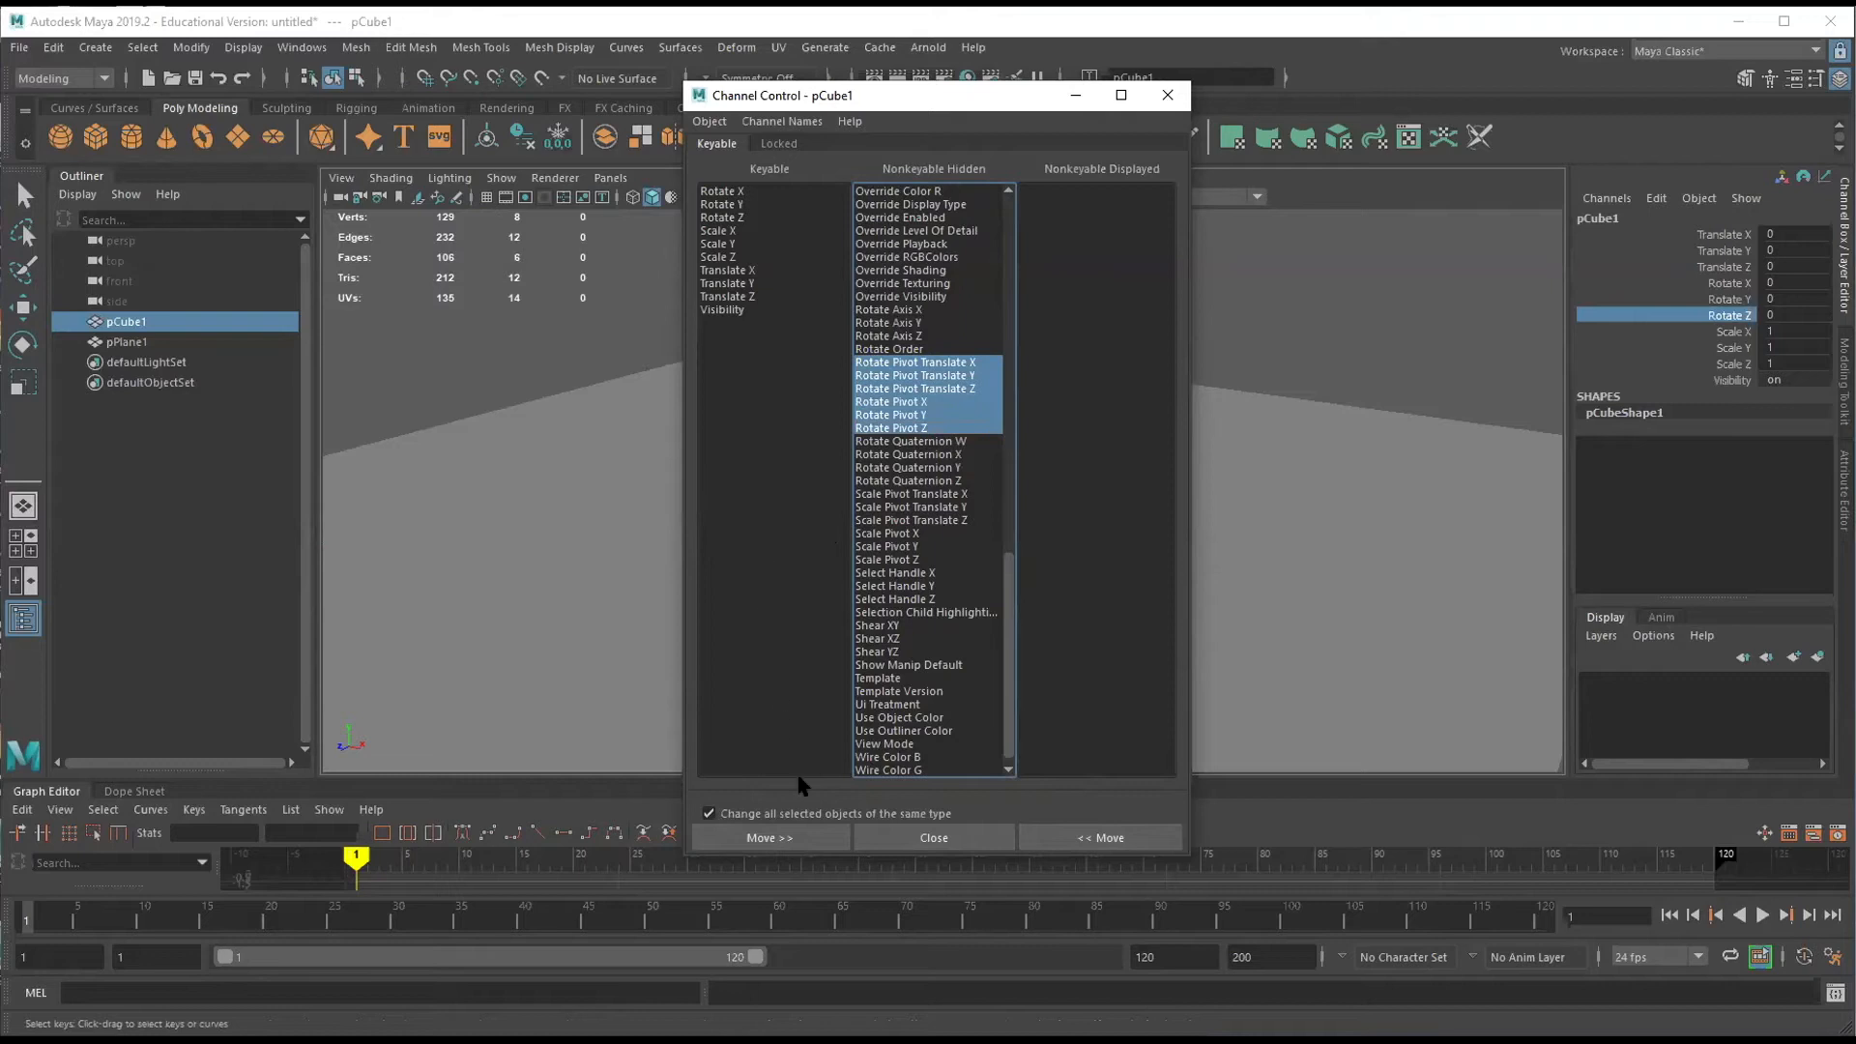
click(1132, 842)
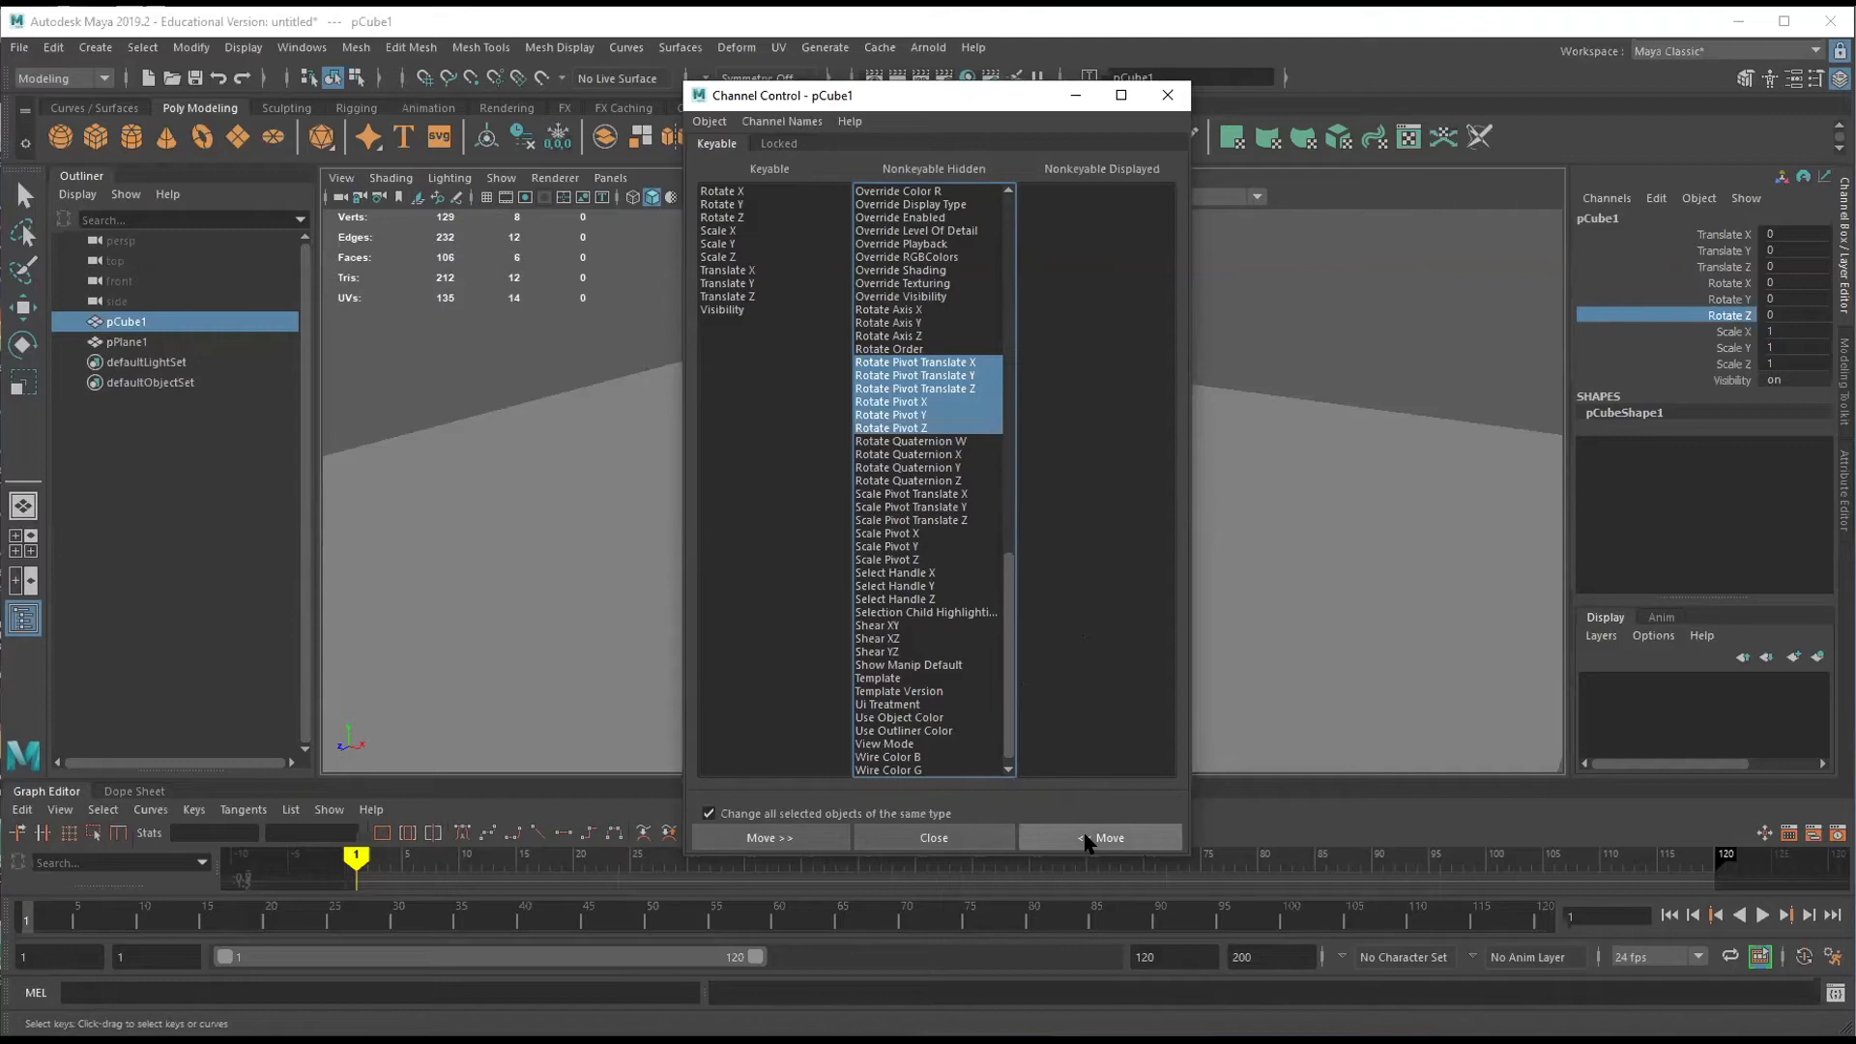
click(1087, 838)
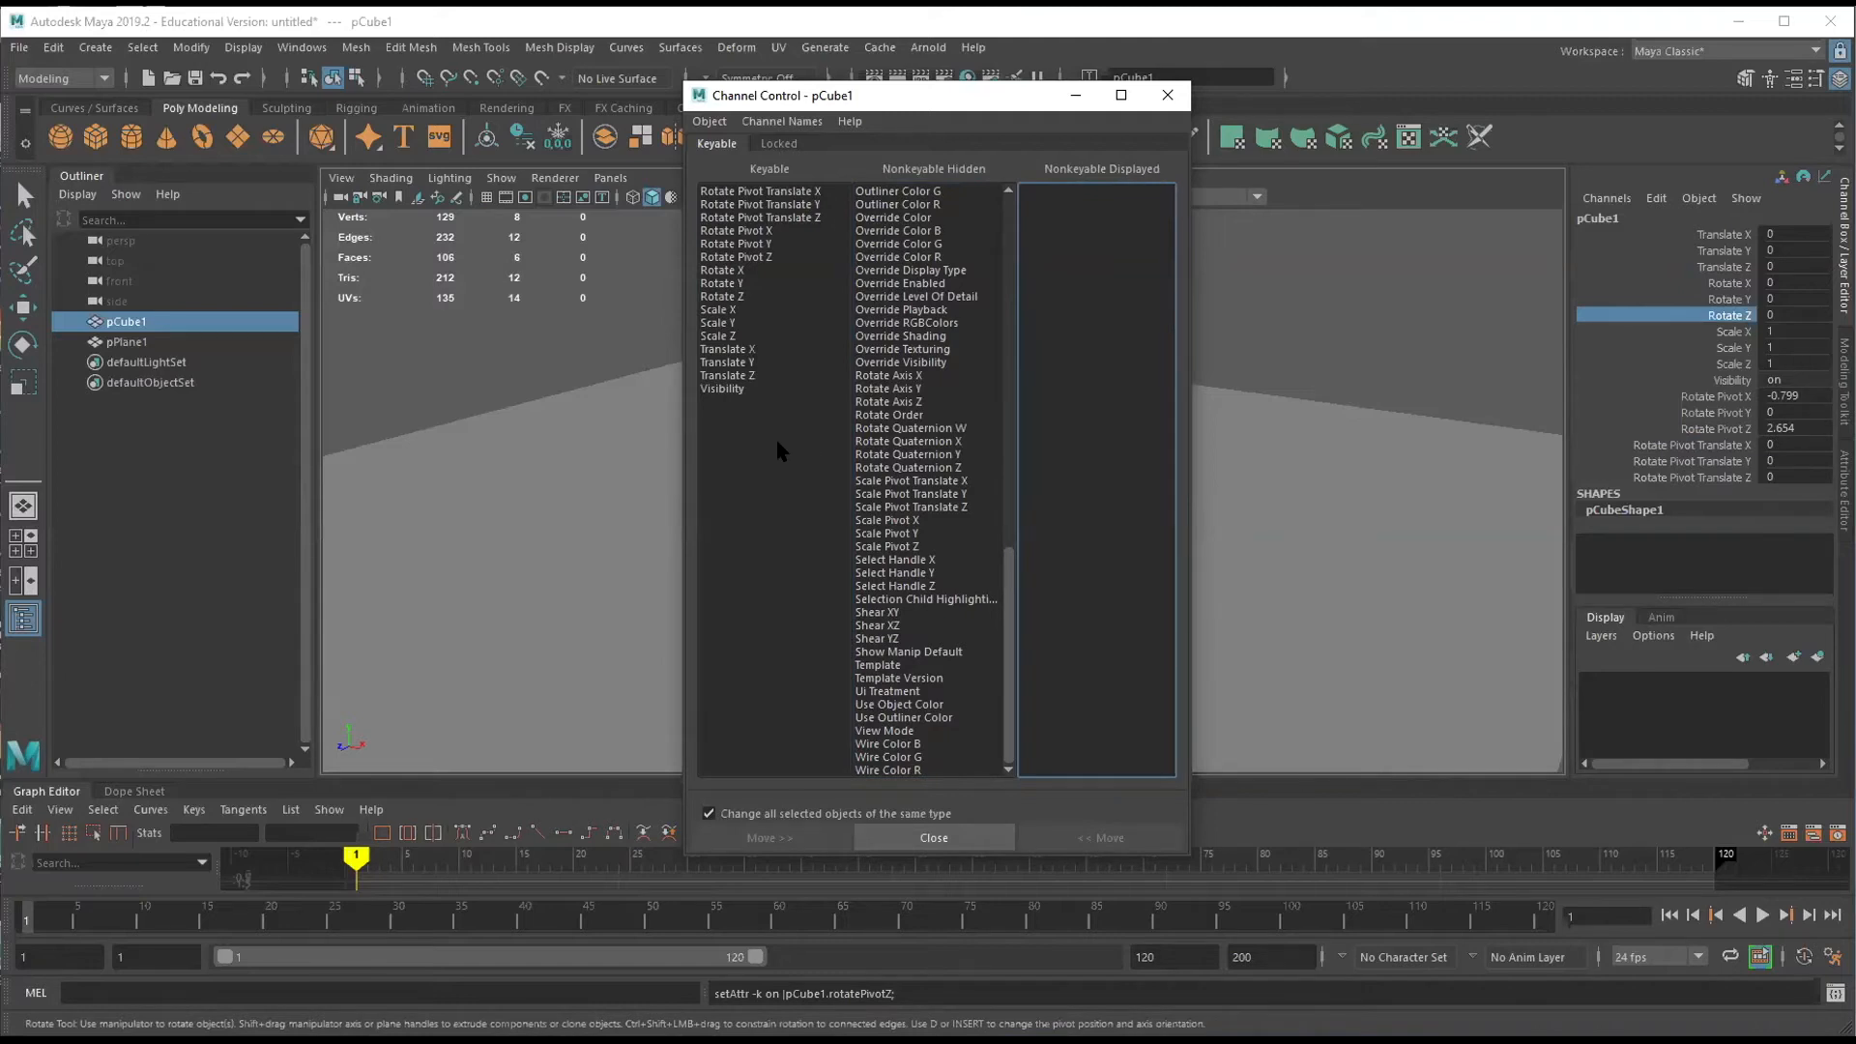
Move the Visibility attribute out of the keyable list to nonkeyable hidden and return it to keyable.
click(731, 390)
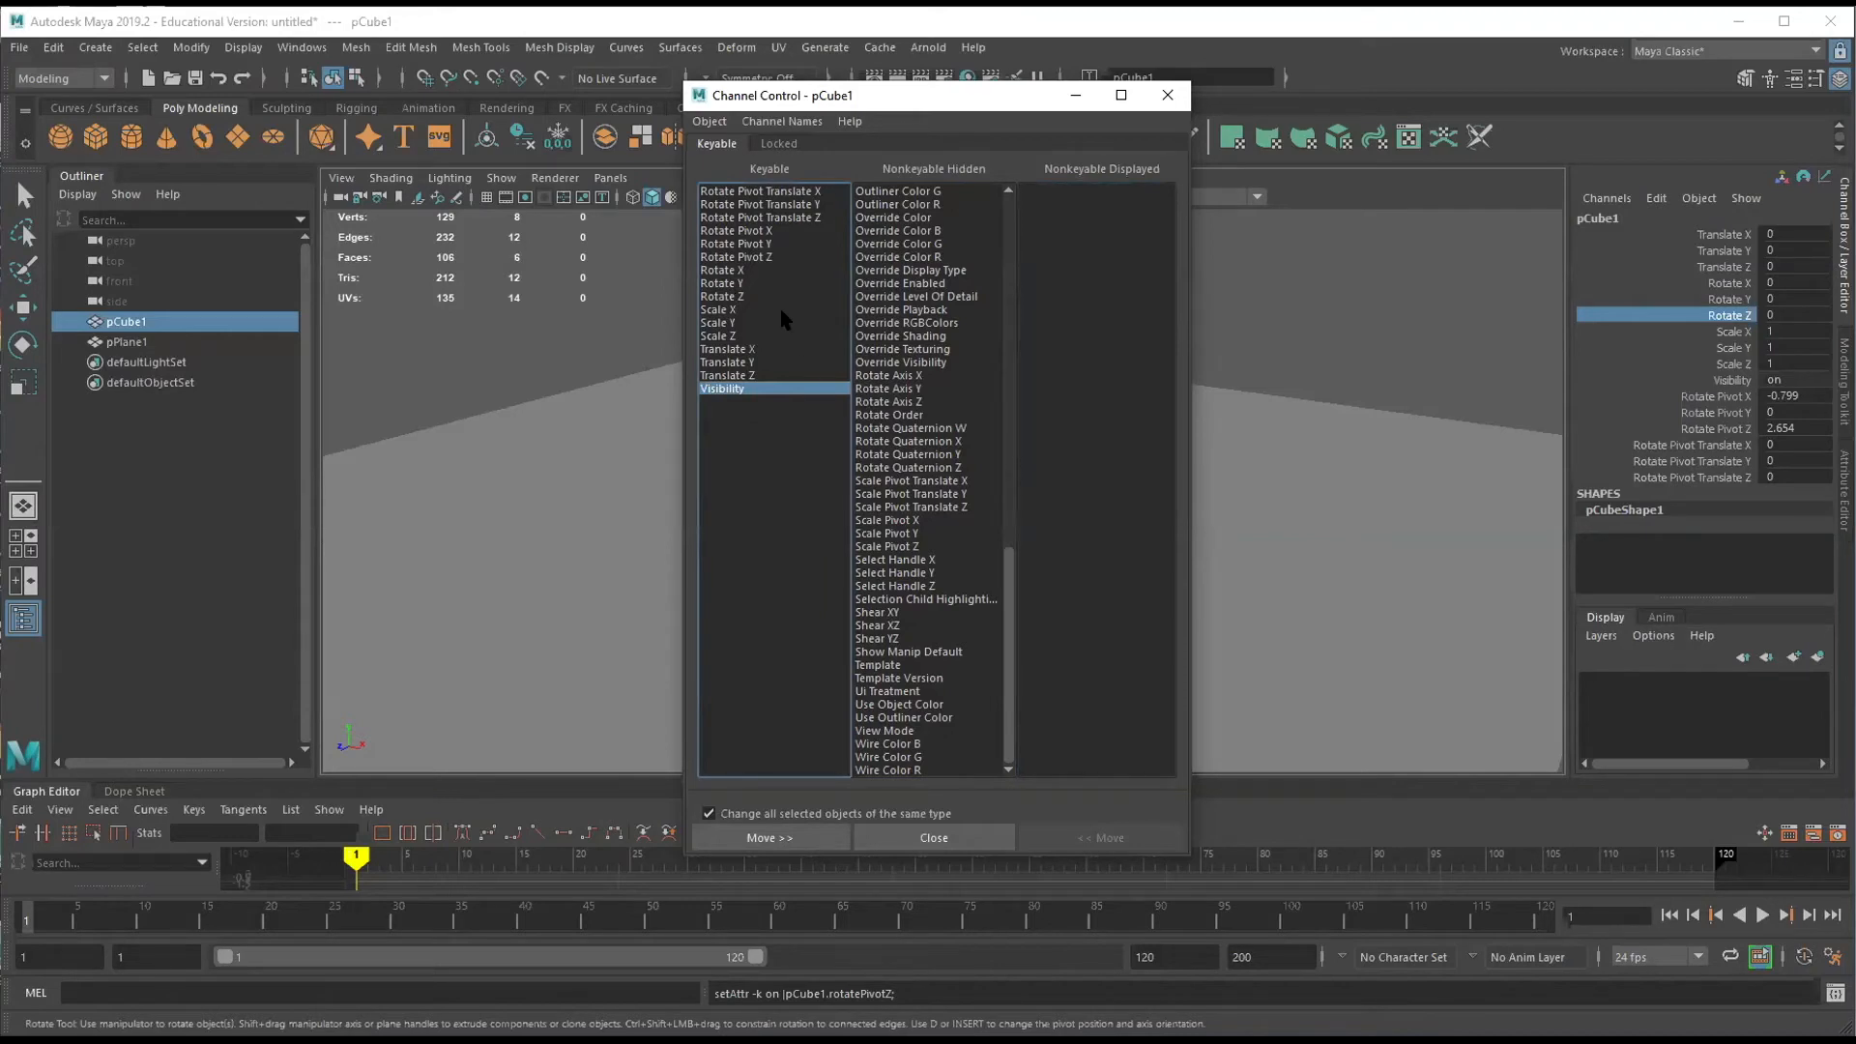
click(774, 839)
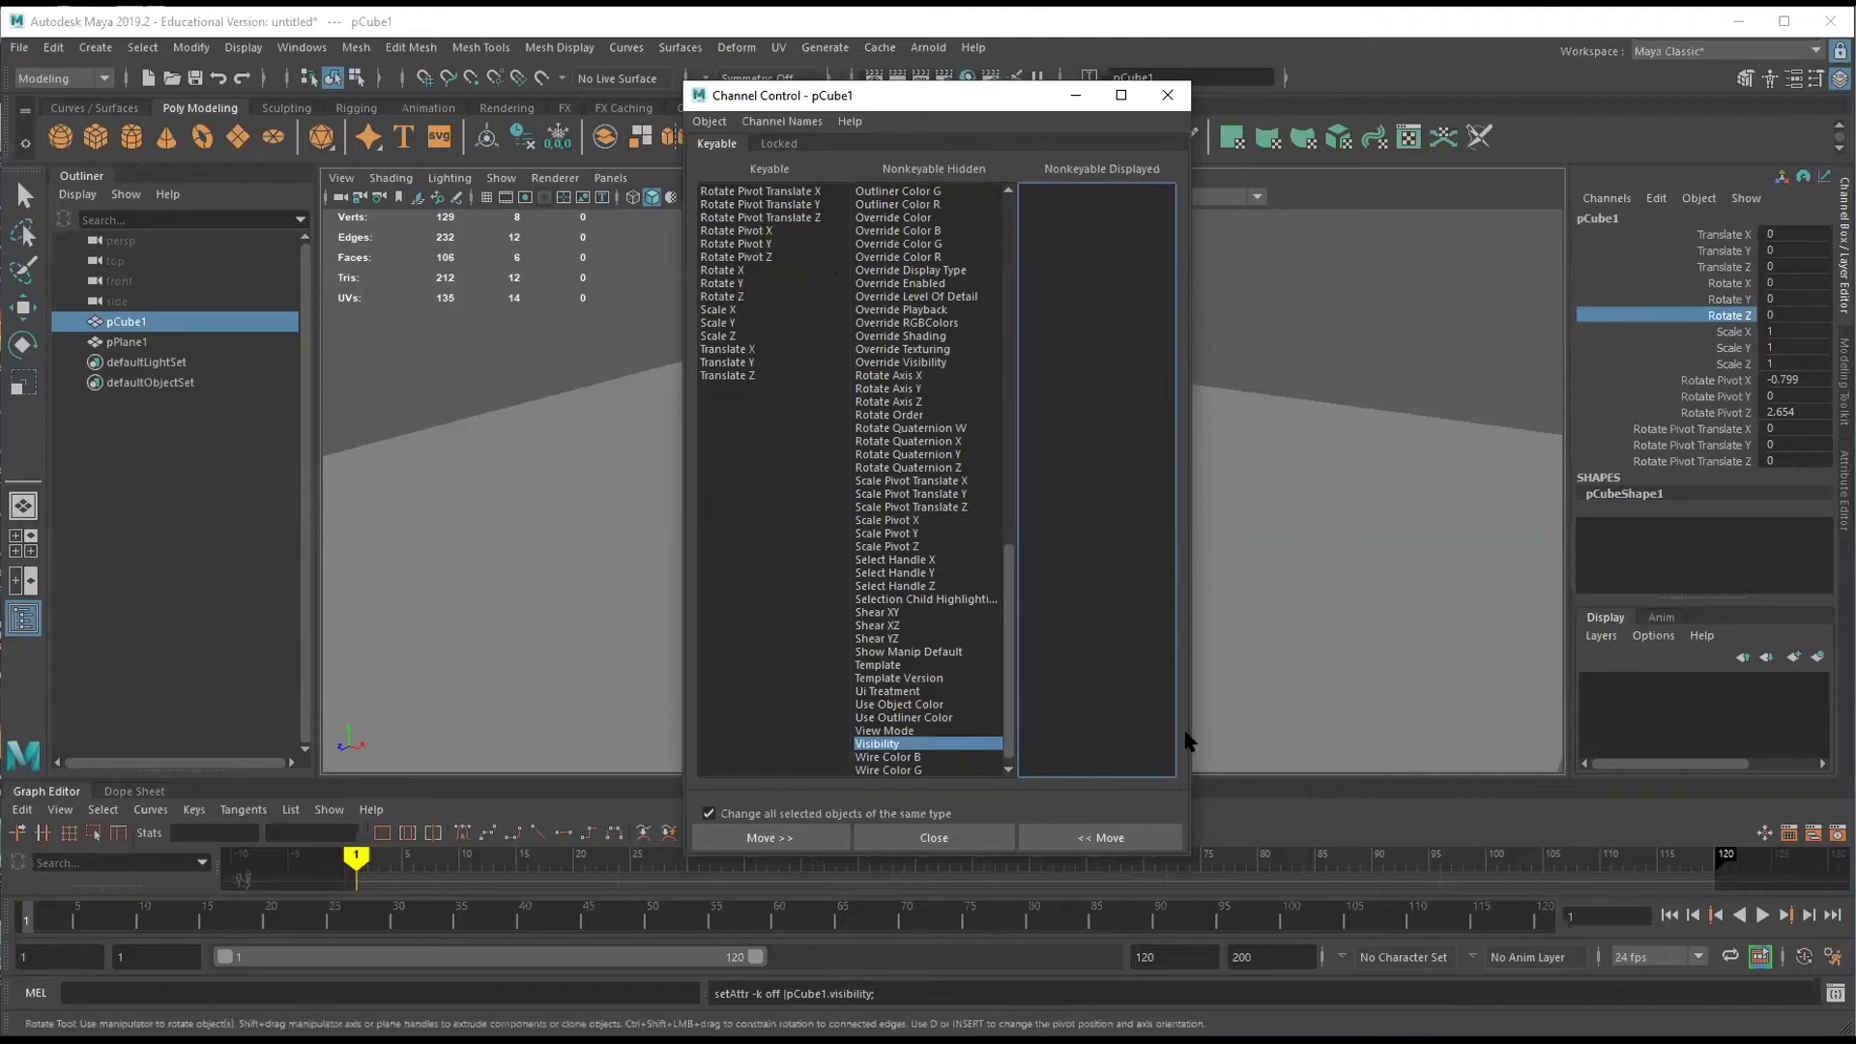
click(1055, 839)
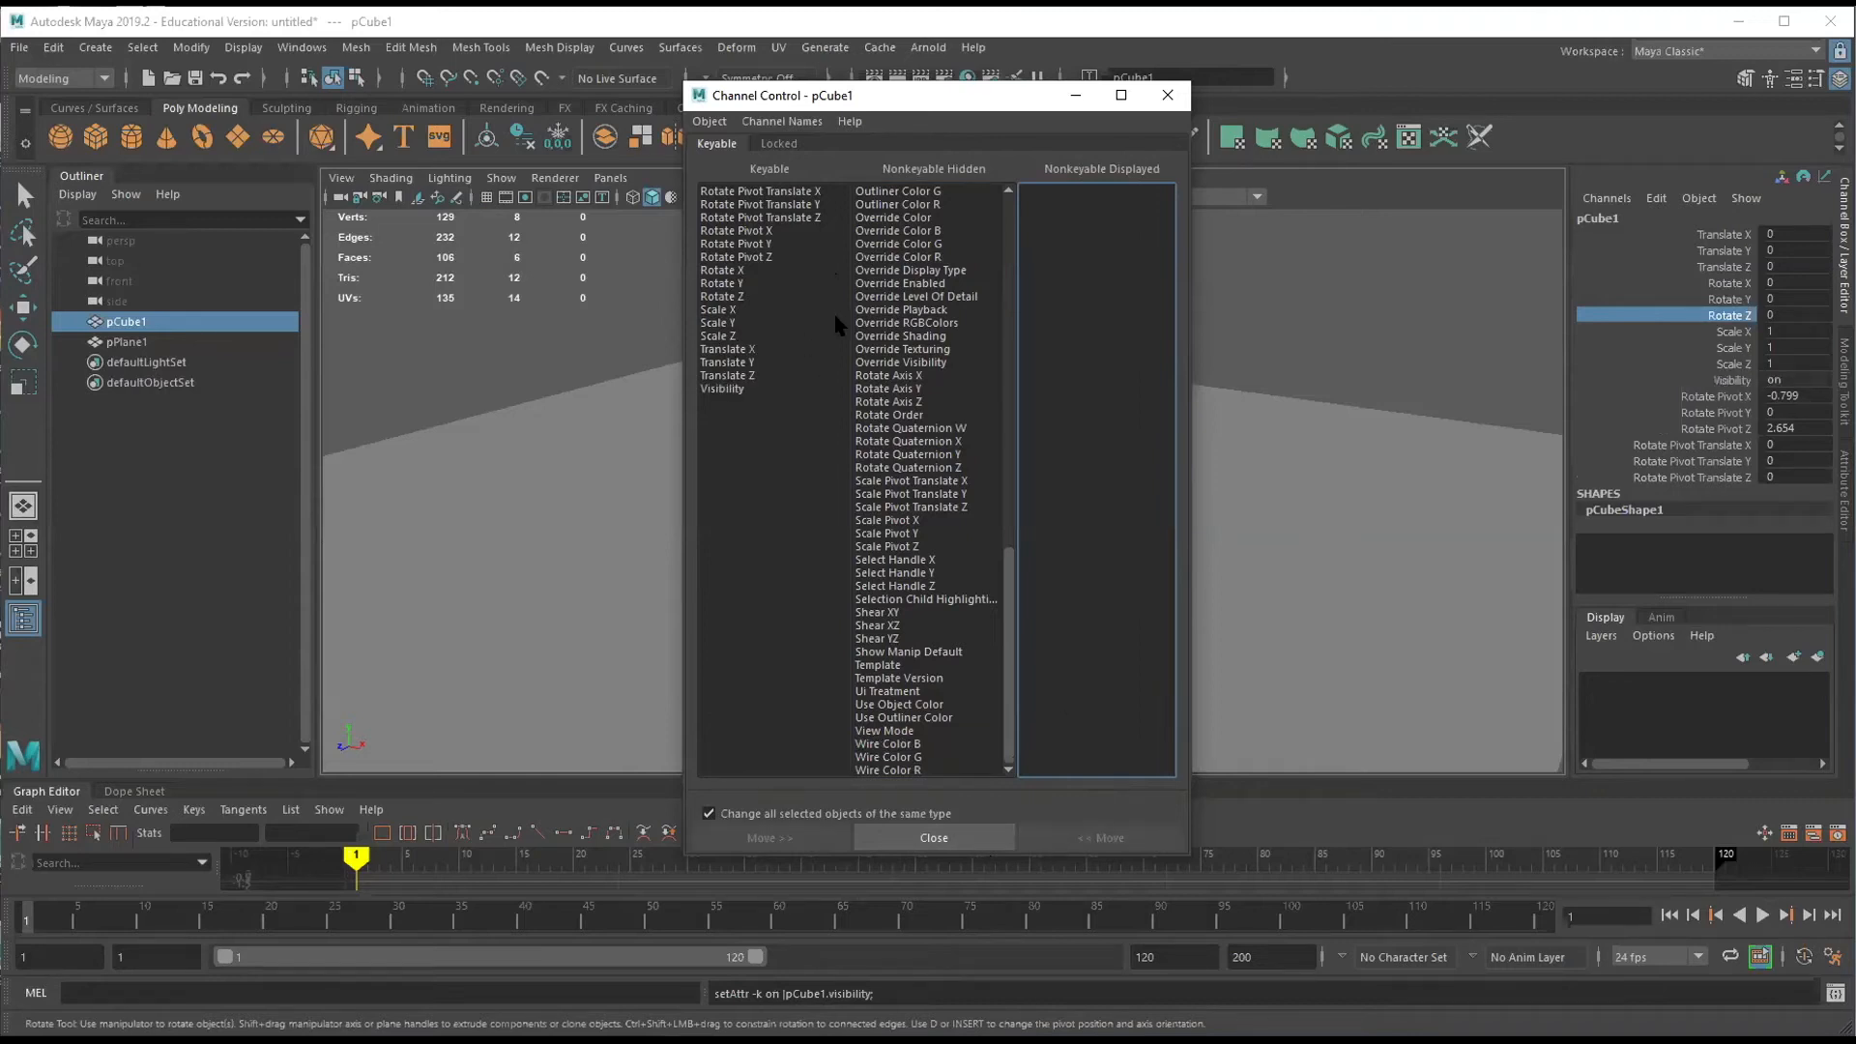
Close the Channel Control window and reselect the cube with the Move tool active.
click(1167, 97)
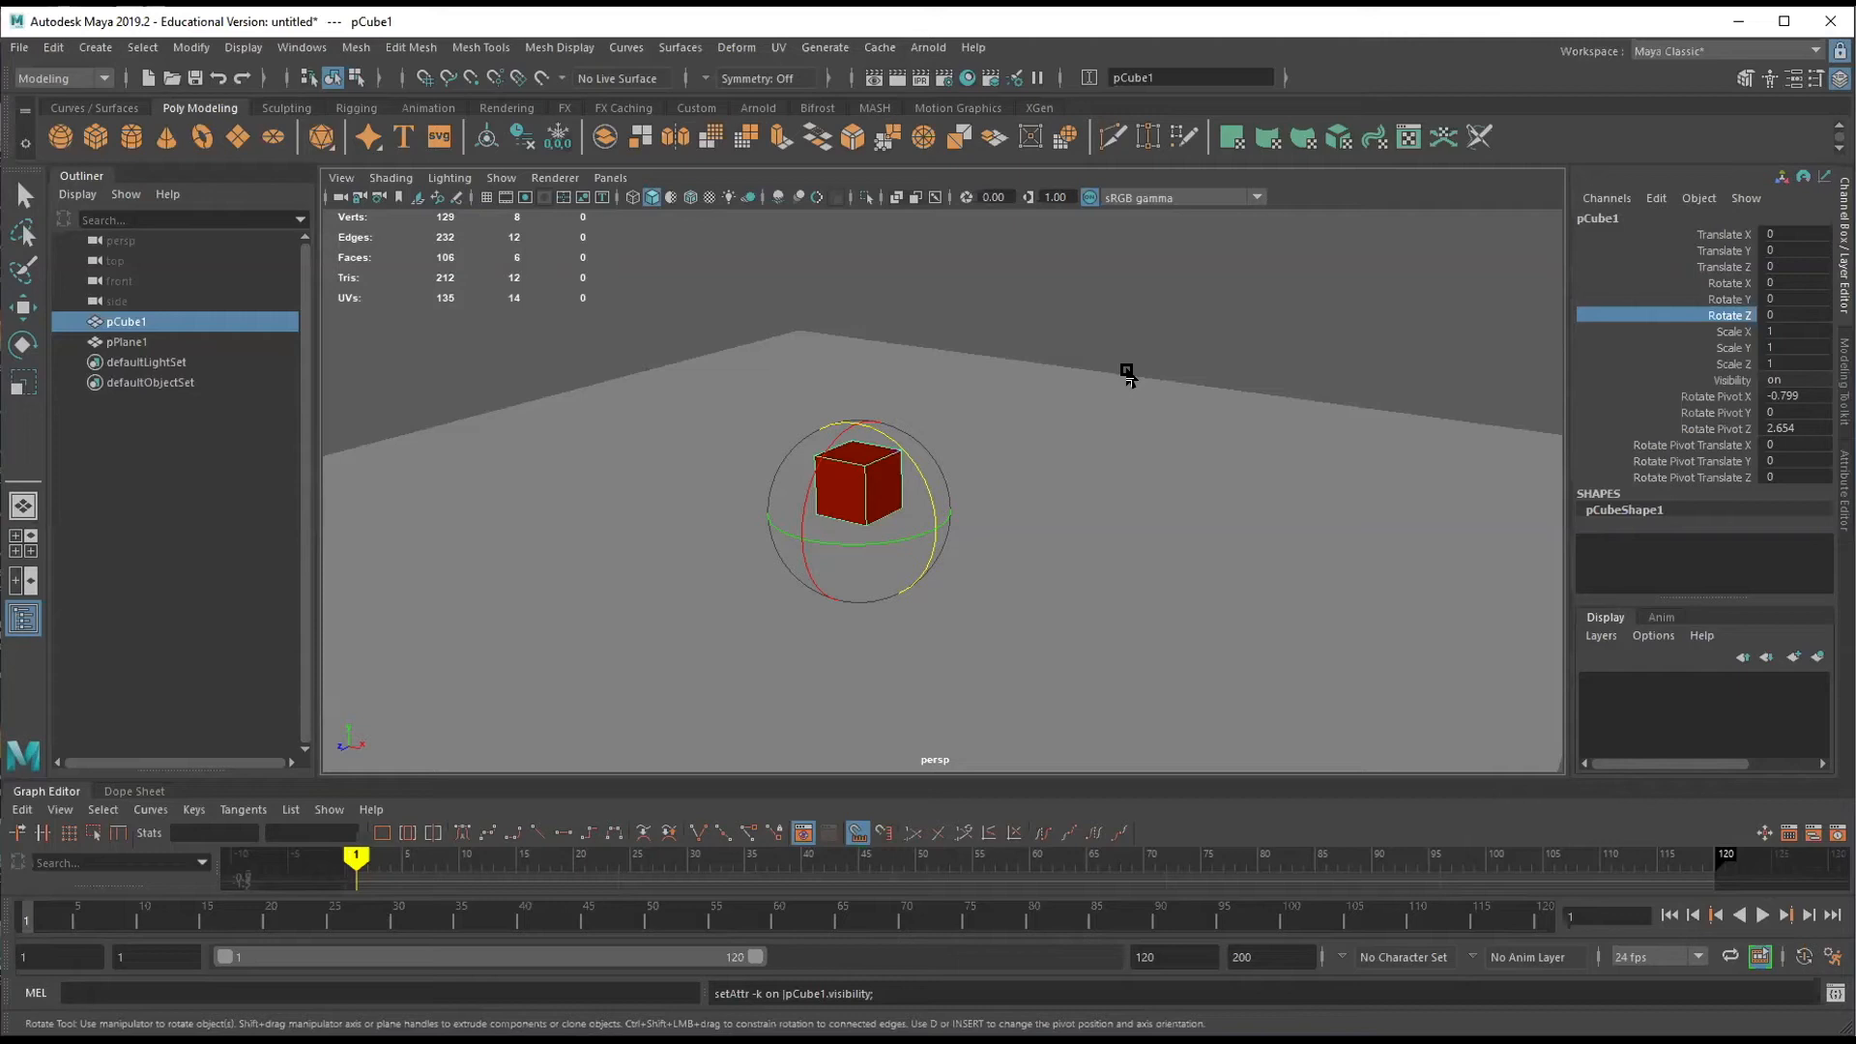
click(1656, 198)
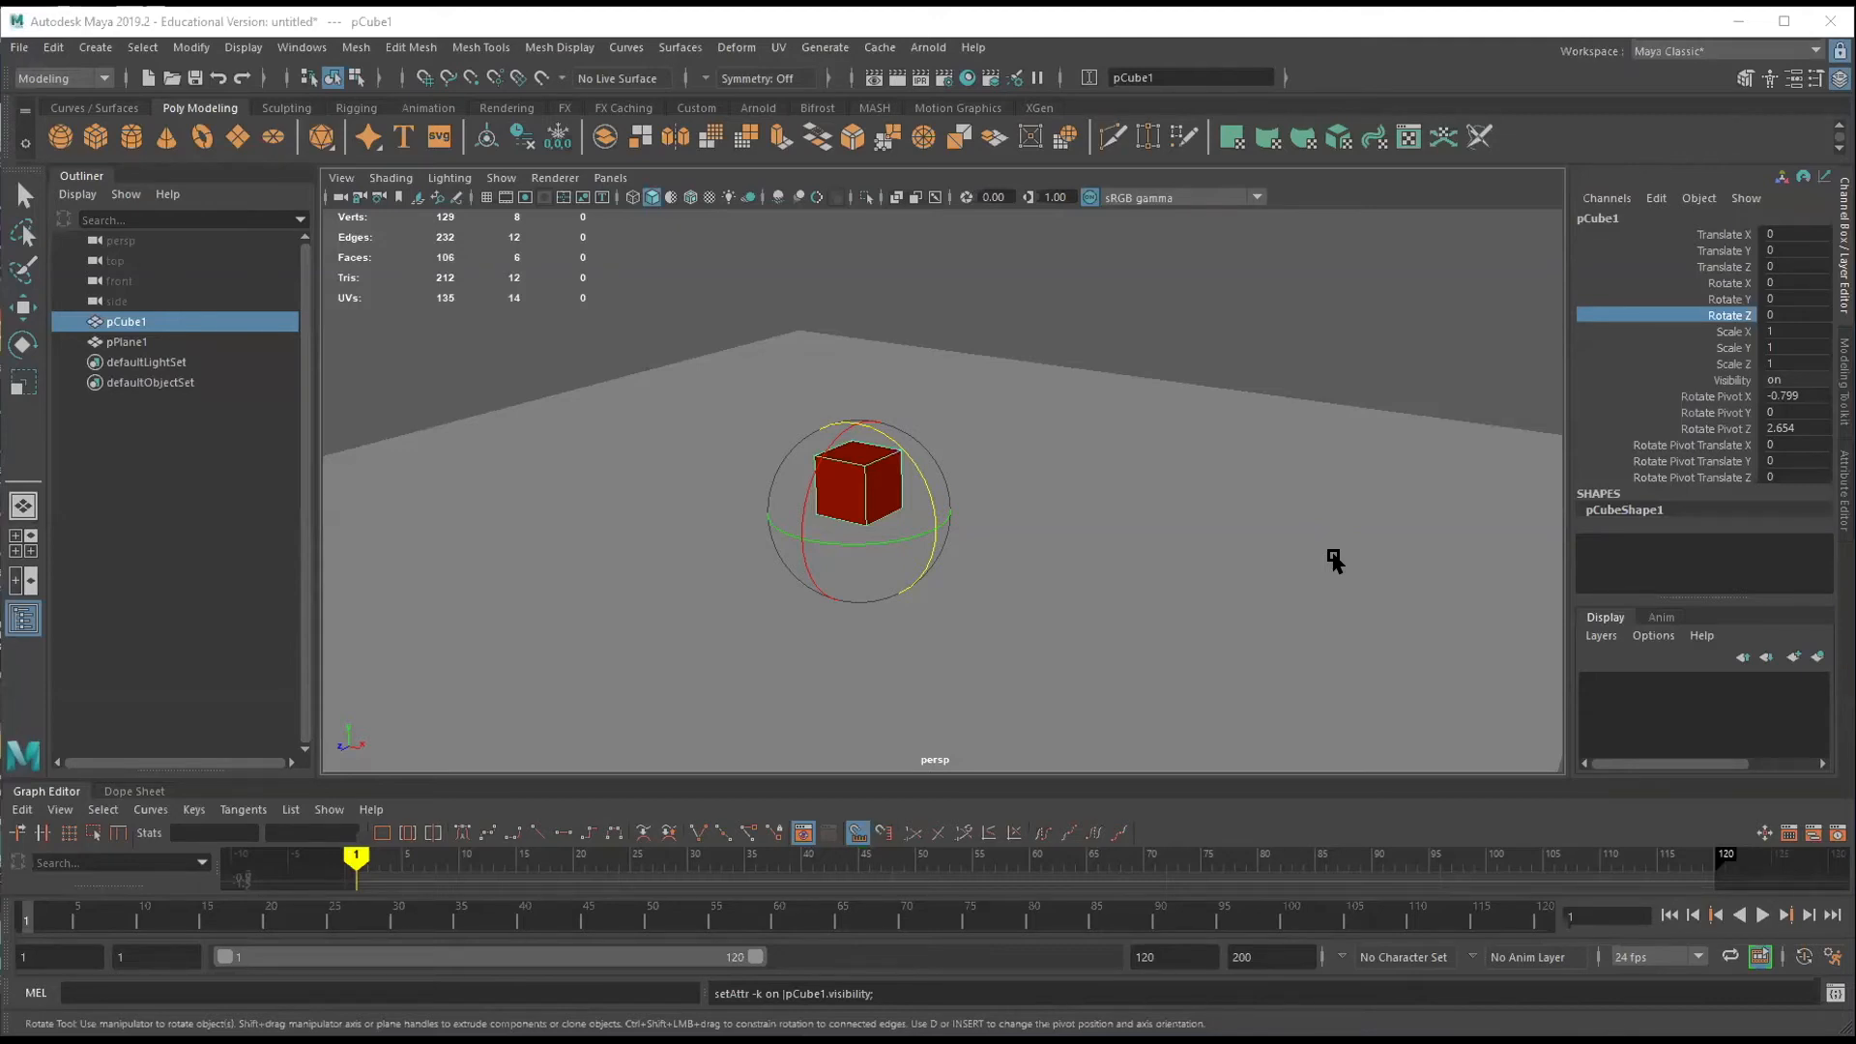
click(1077, 290)
key(w)
click(851, 476)
mouse_move(1064, 504)
alt+mouse_down()
mouse_move(1089, 467)
mouse_move(1081, 503)
mouse_move(1024, 505)
mouse_move(1047, 513)
alt+mouse_up()
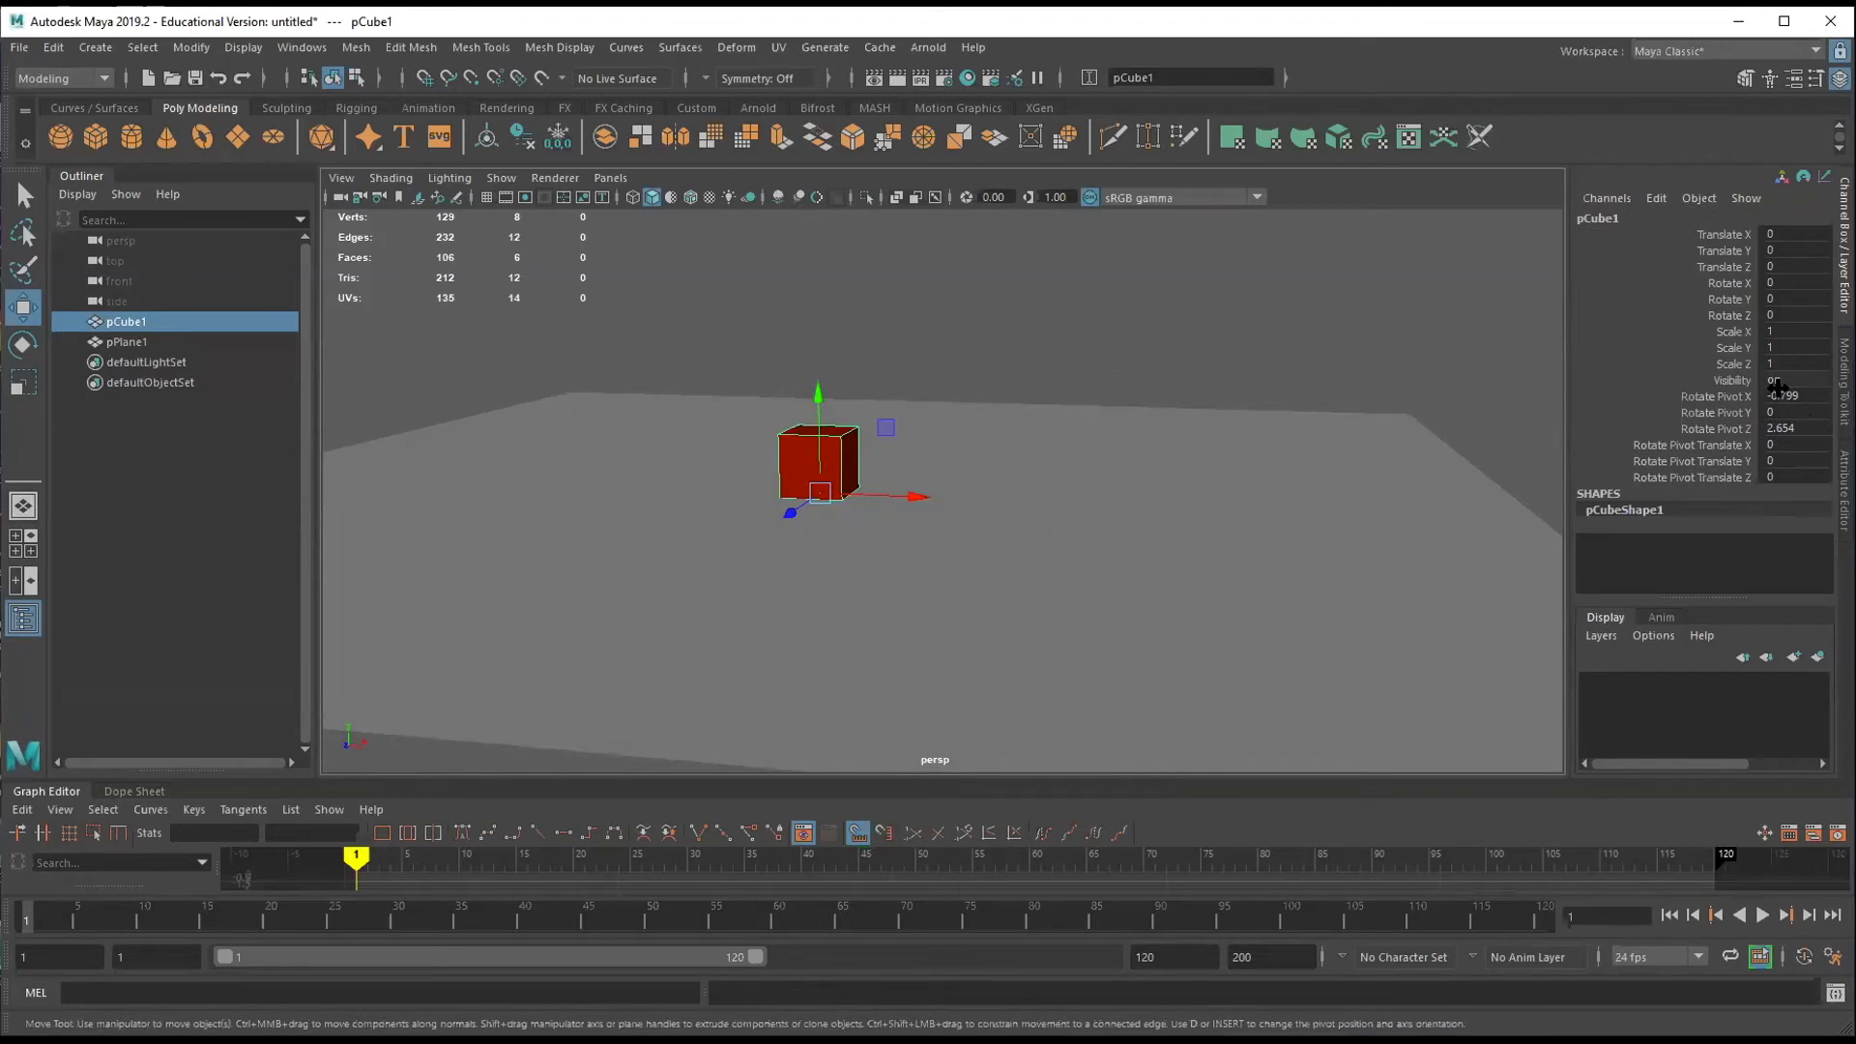
alt+drag(1165, 479, 1179, 437)
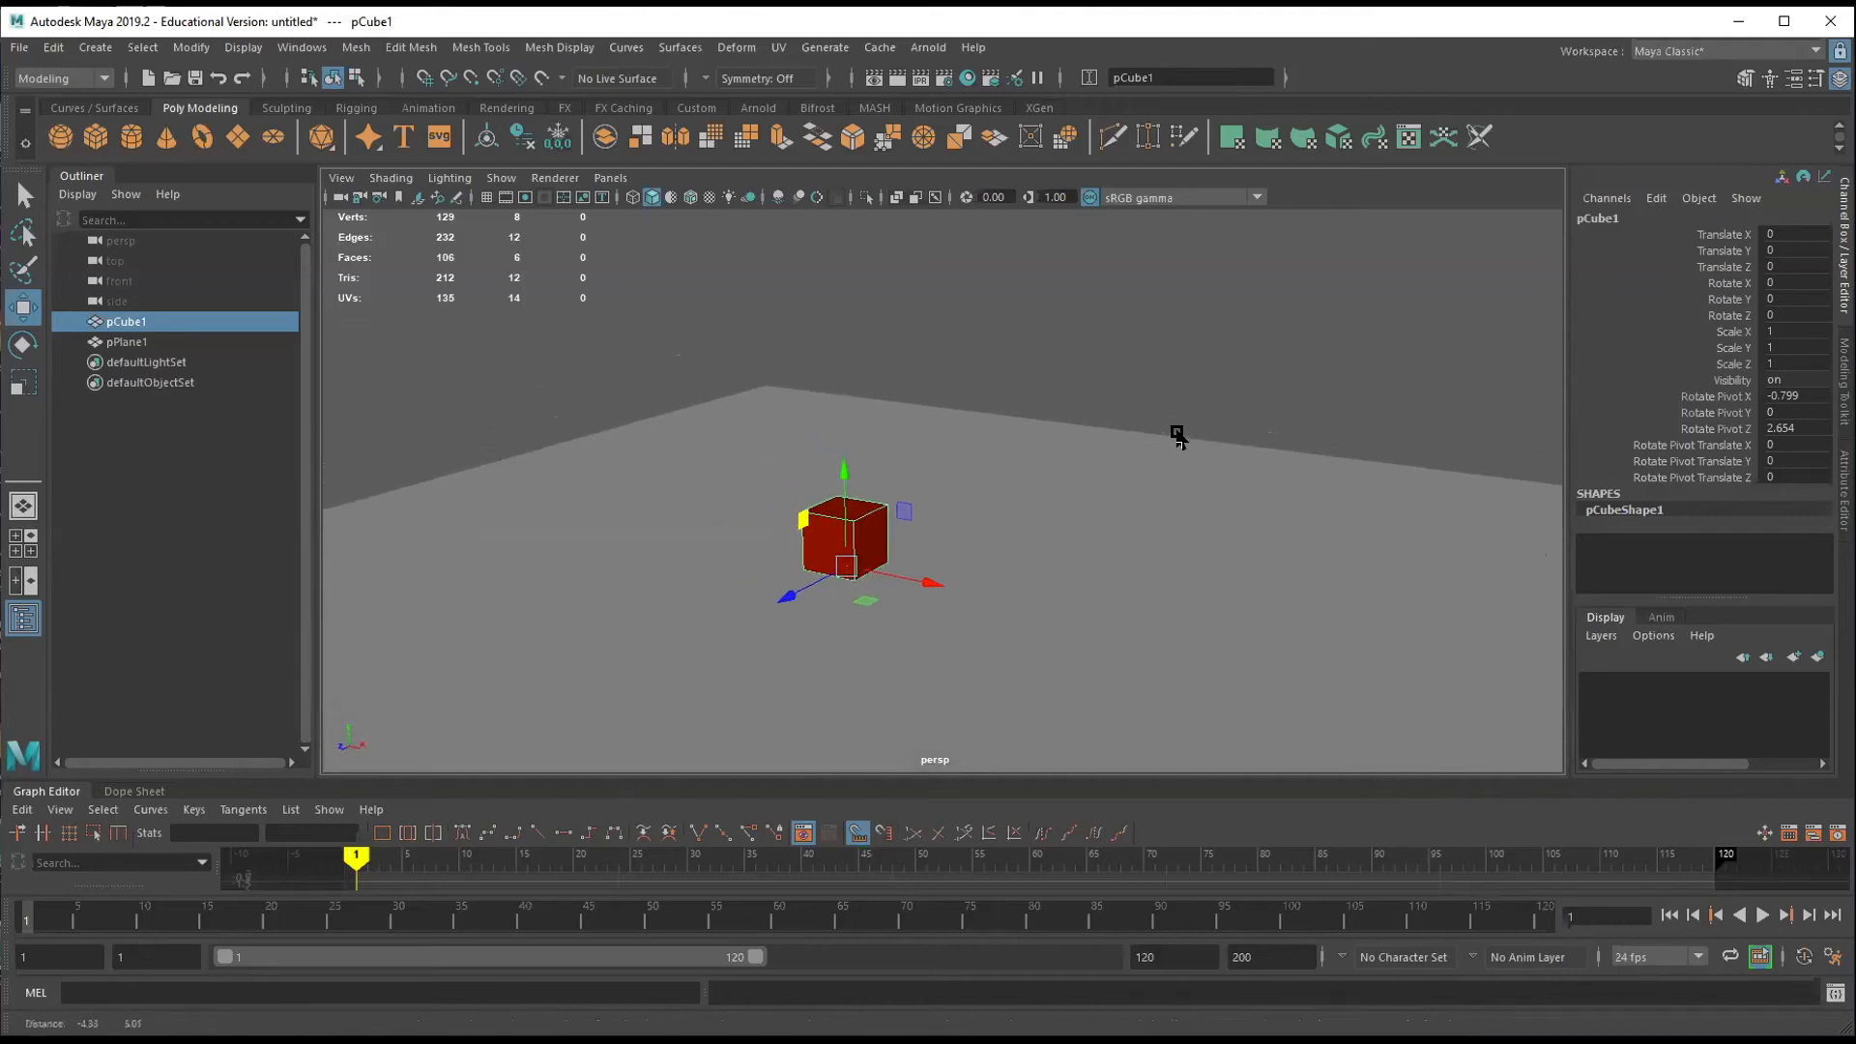
alt+drag(1164, 539, 1151, 537)
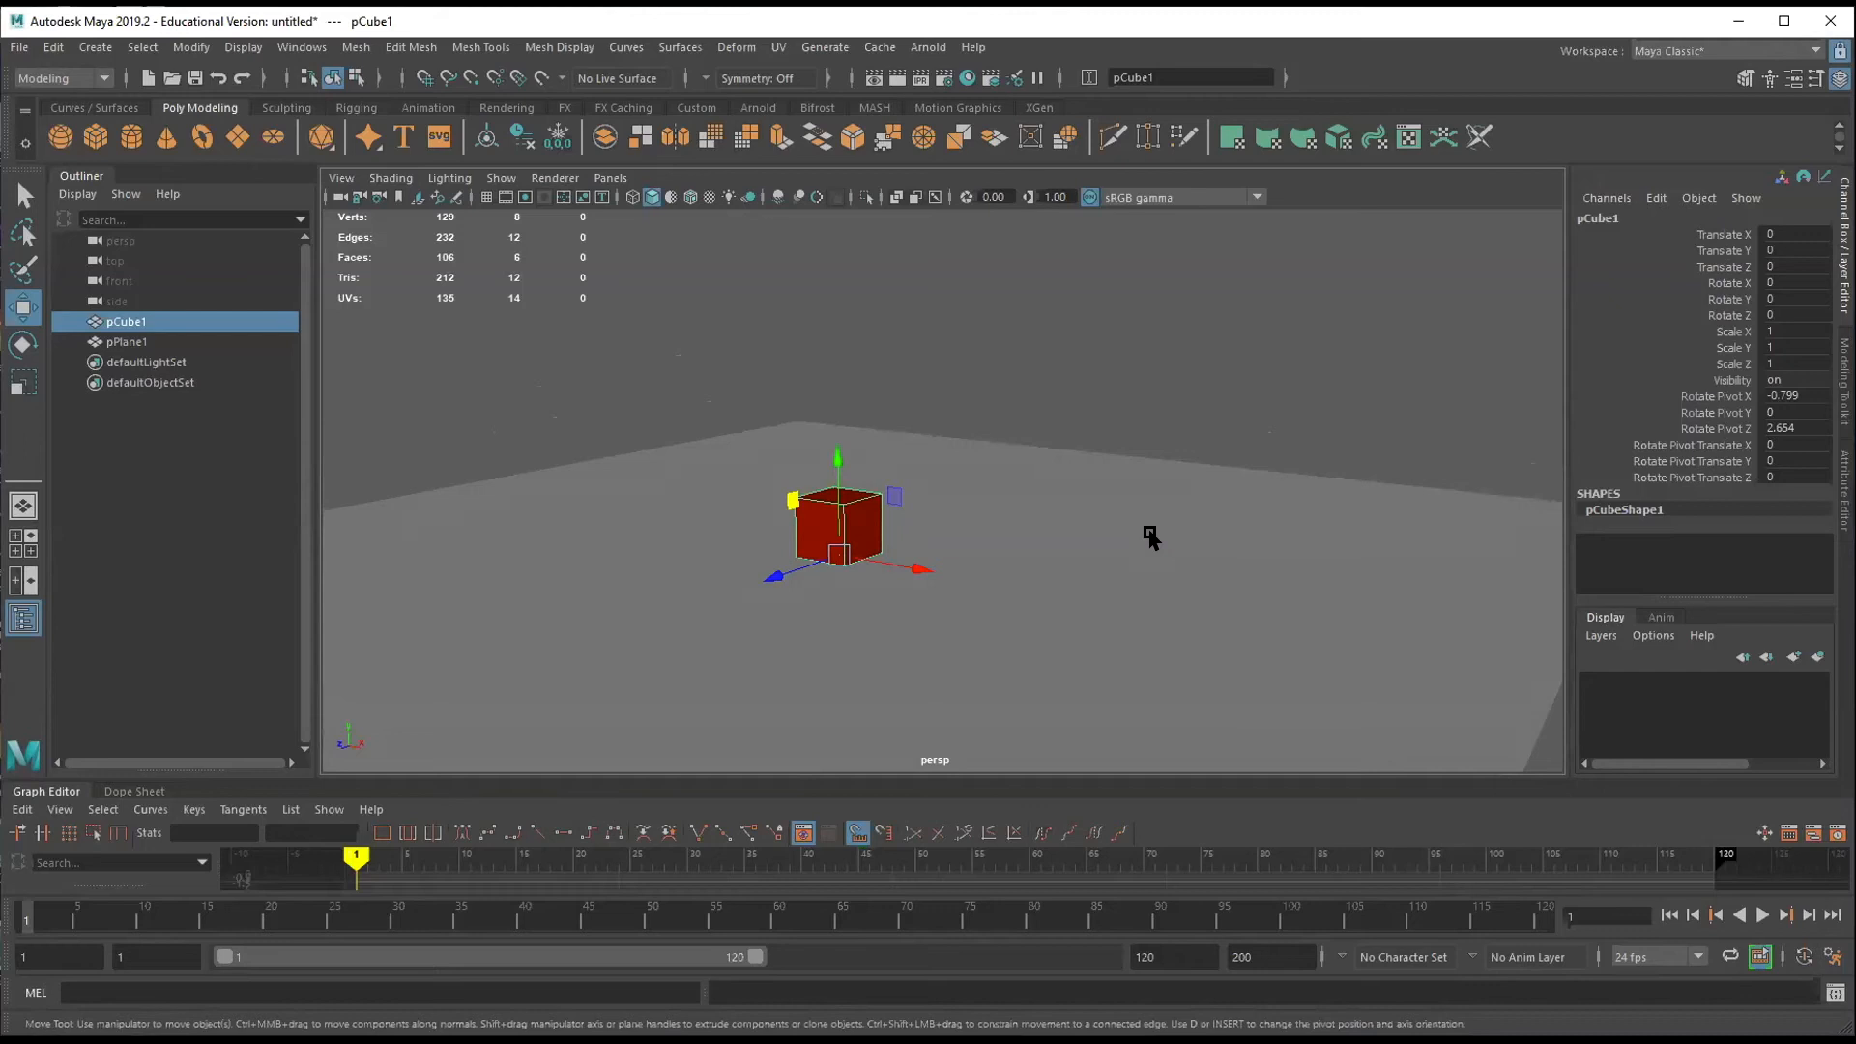
alt+drag(977, 687, 999, 705)
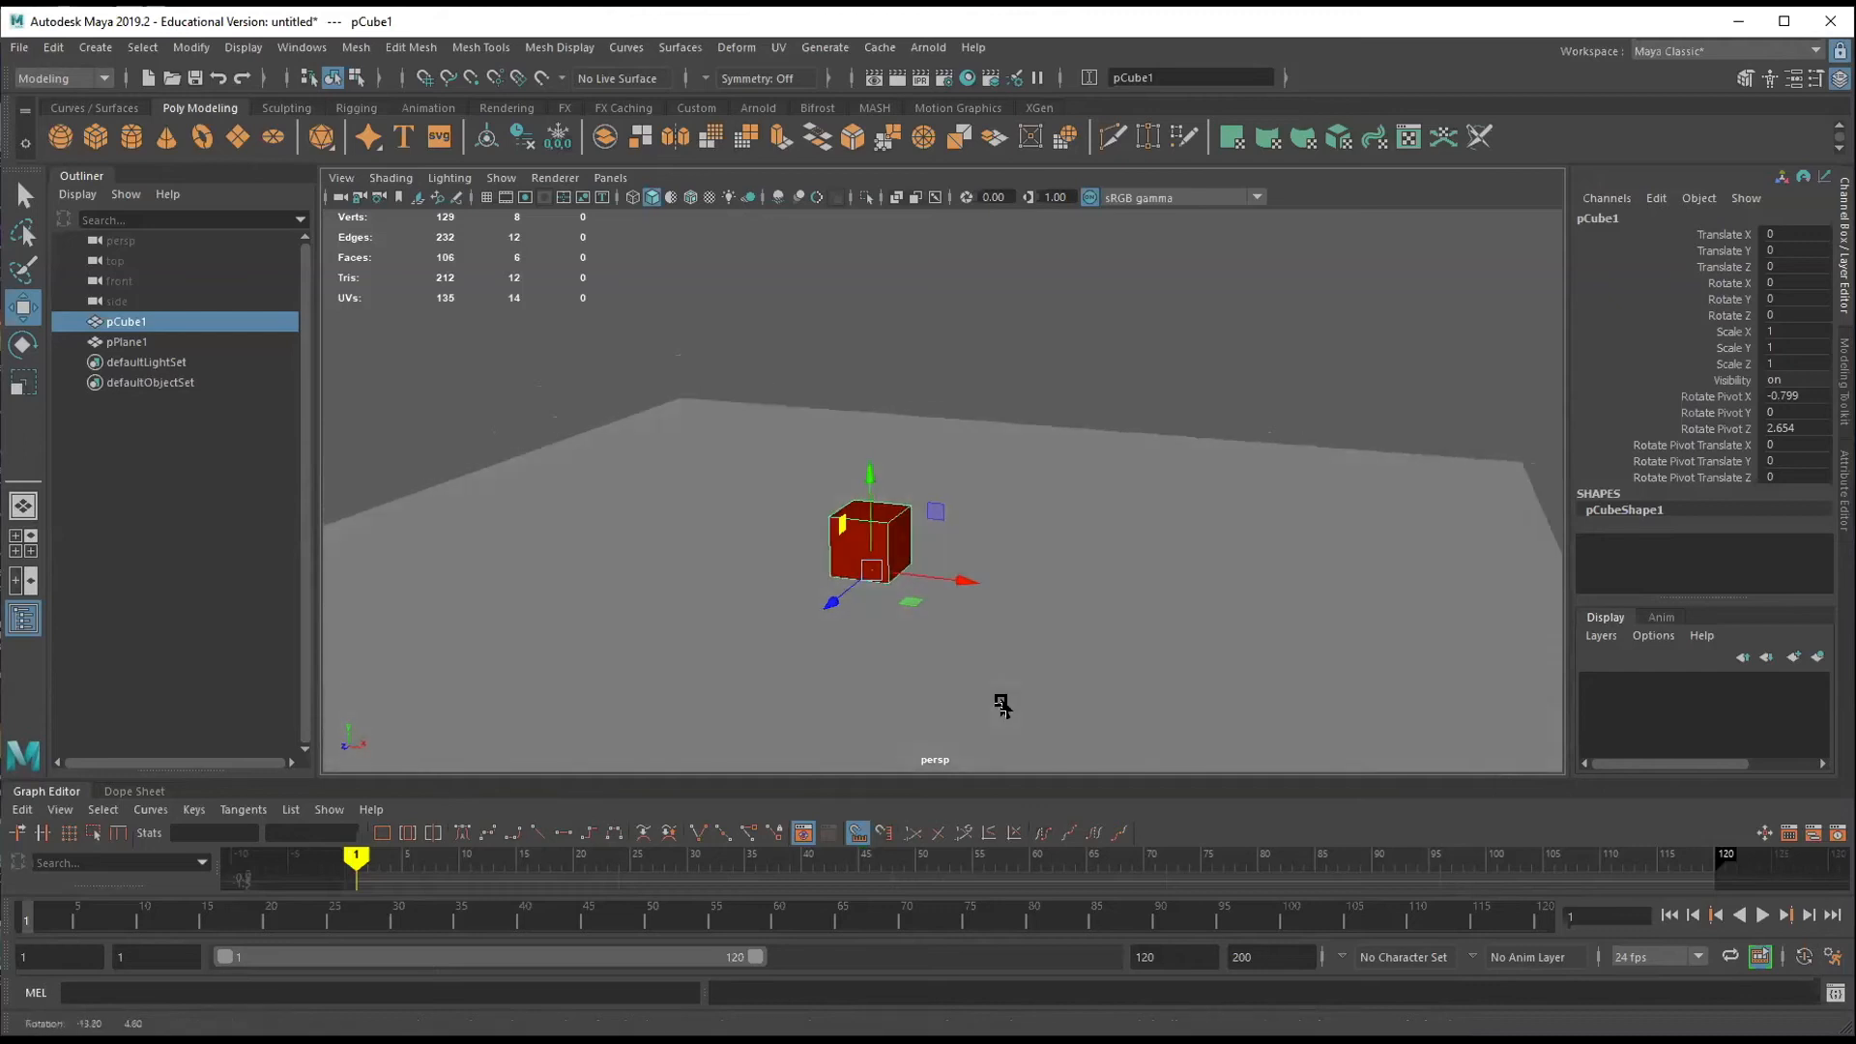
Set the frame rate to 30 fps and the time range to start at frame 1 and end at frame 150.
click(1699, 958)
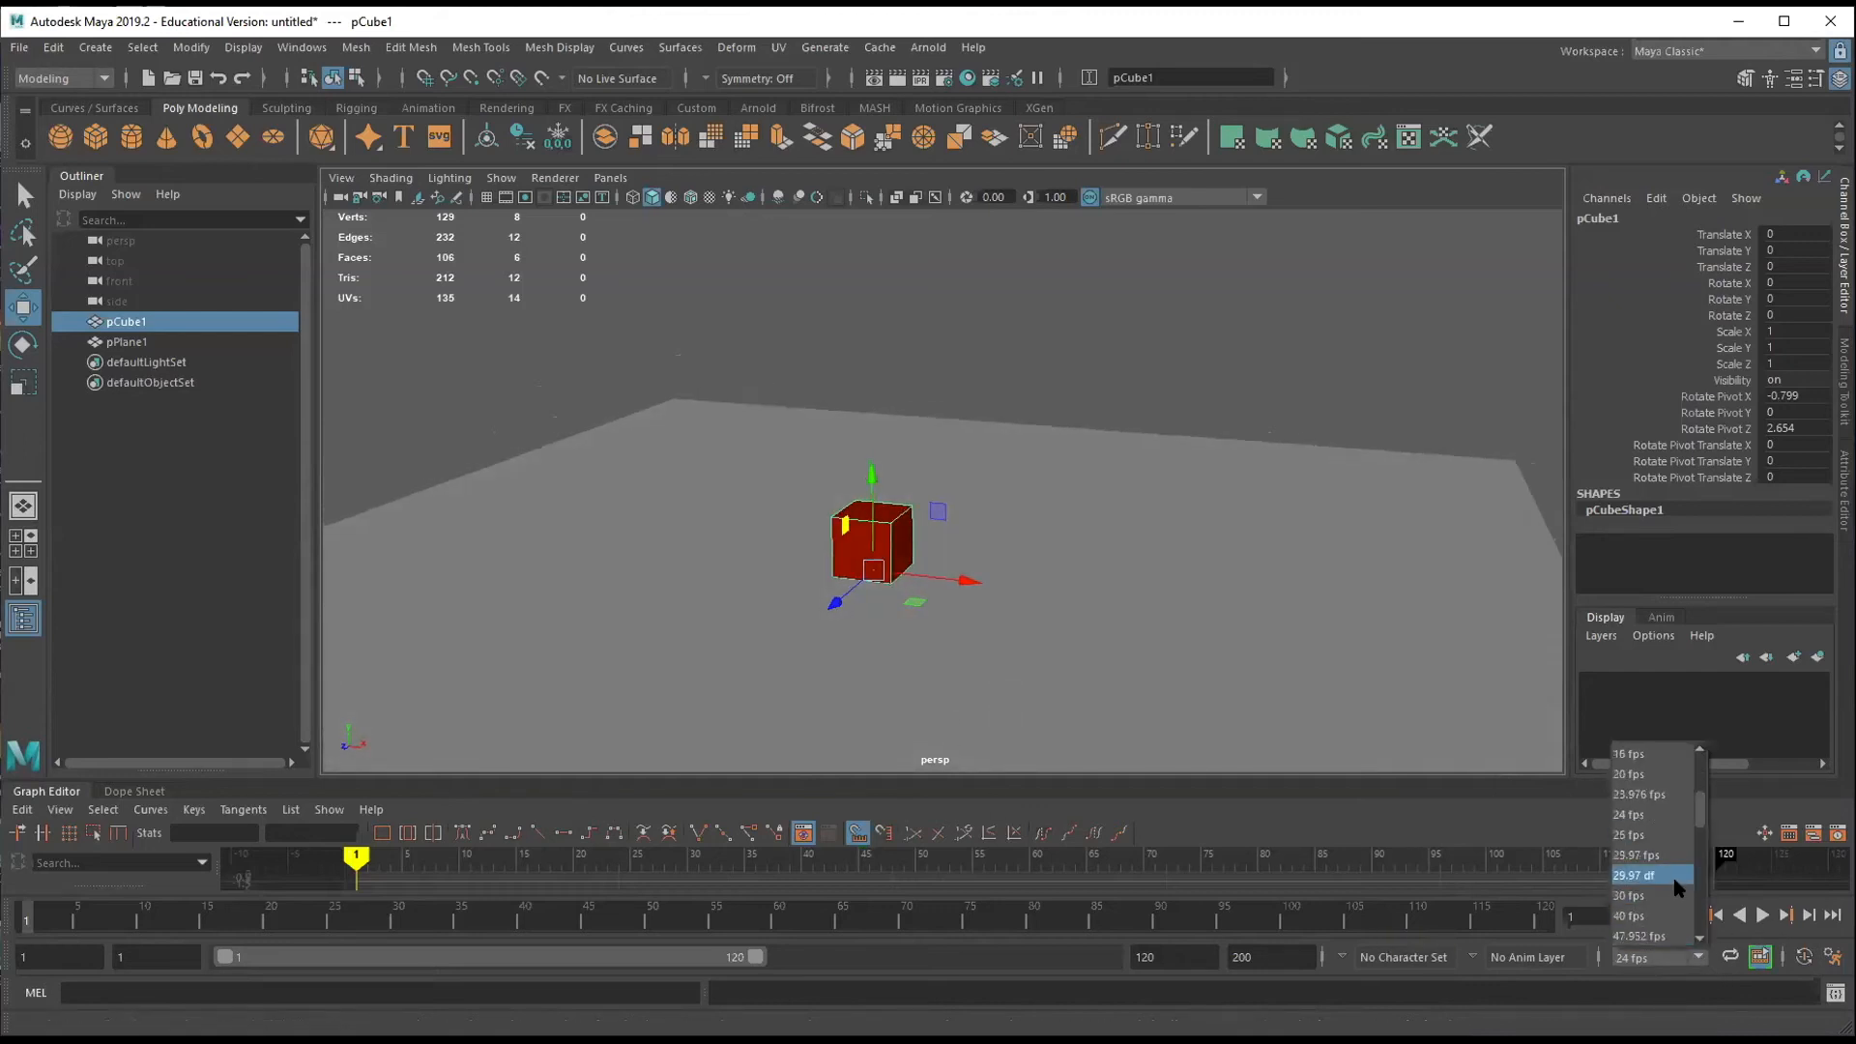
click(1630, 895)
drag(52, 957, 11, 955)
text(1)
click(127, 955)
text(1)
click(1183, 954)
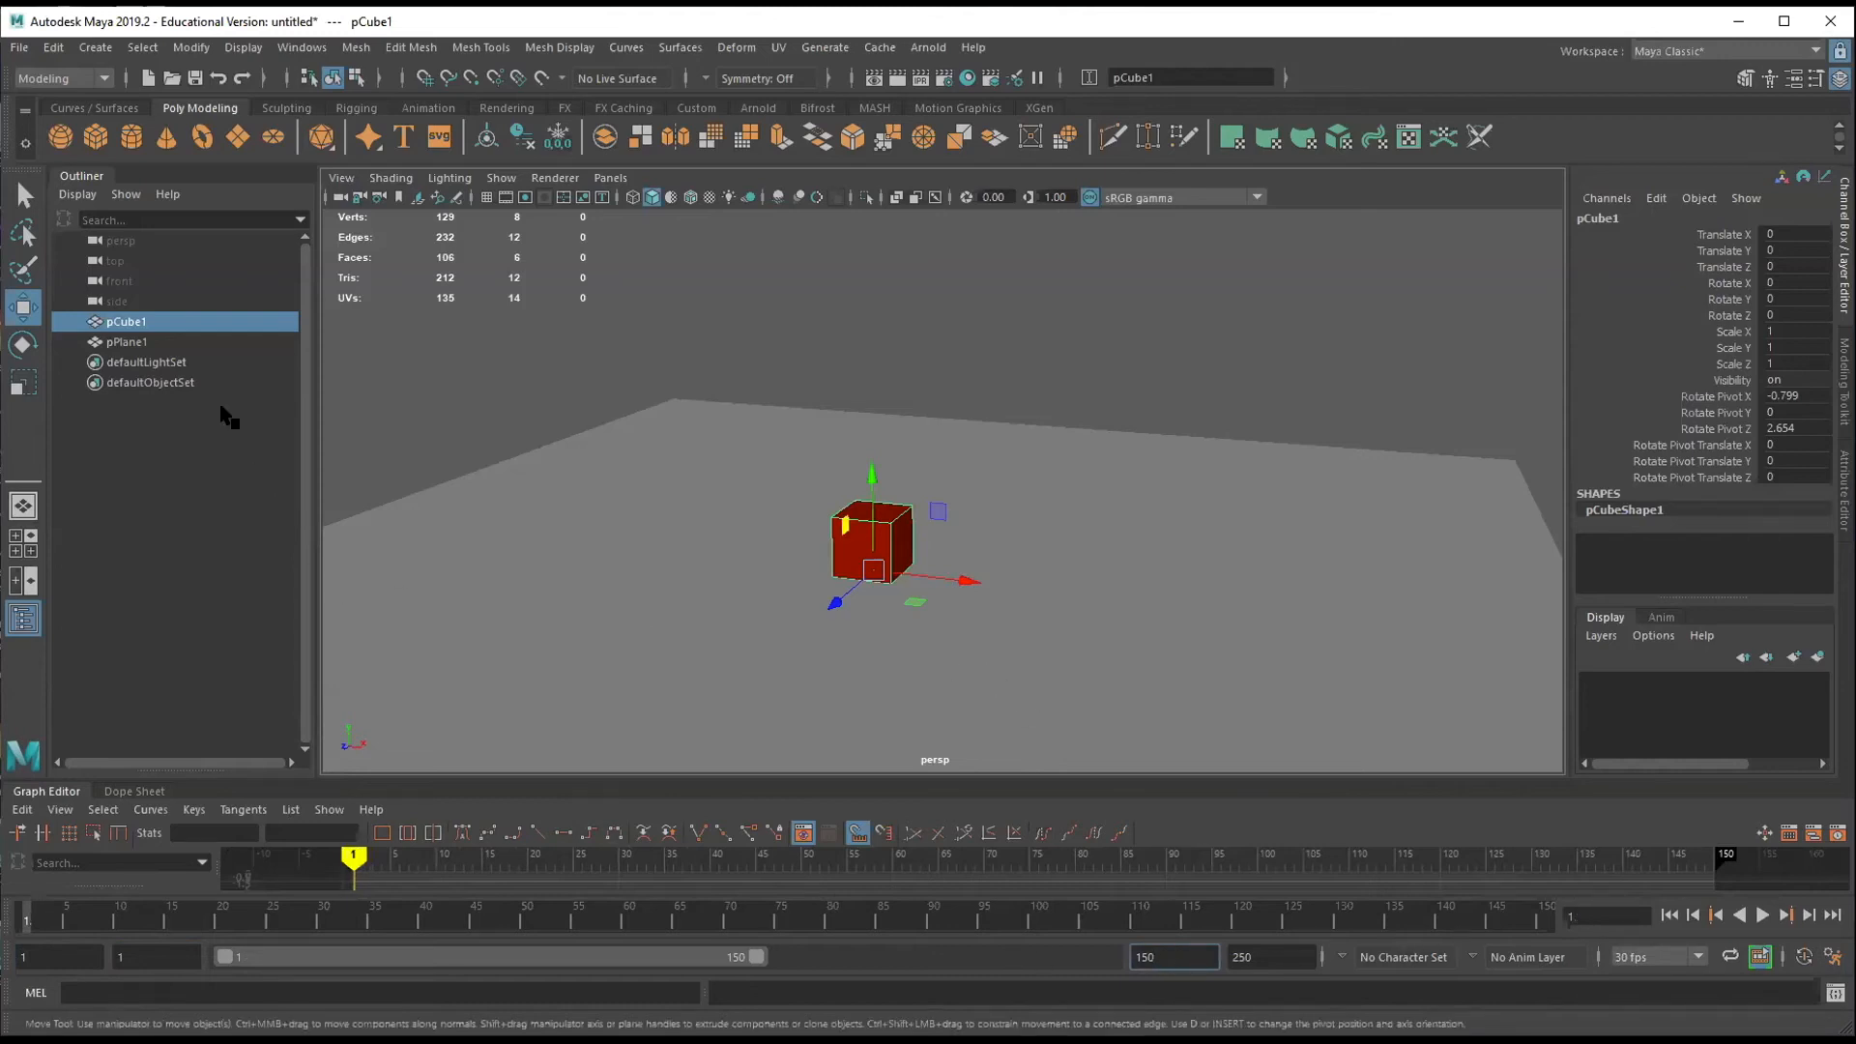
Move the cube along X toward the plane's far side, to a Translate X of about -34.4.
alt+drag(737, 500, 770, 493)
alt+middle_drag(822, 502, 952, 504)
drag(1100, 570, 591, 594)
Shift the cube's pivot along positive X to its bottom edge with vertex snapping, giving a Rotate Pivot X of 1.288.
mouse_move(732, 546)
alt+mouse_down()
mouse_move(796, 552)
mouse_move(754, 526)
mouse_move(745, 547)
alt+mouse_up()
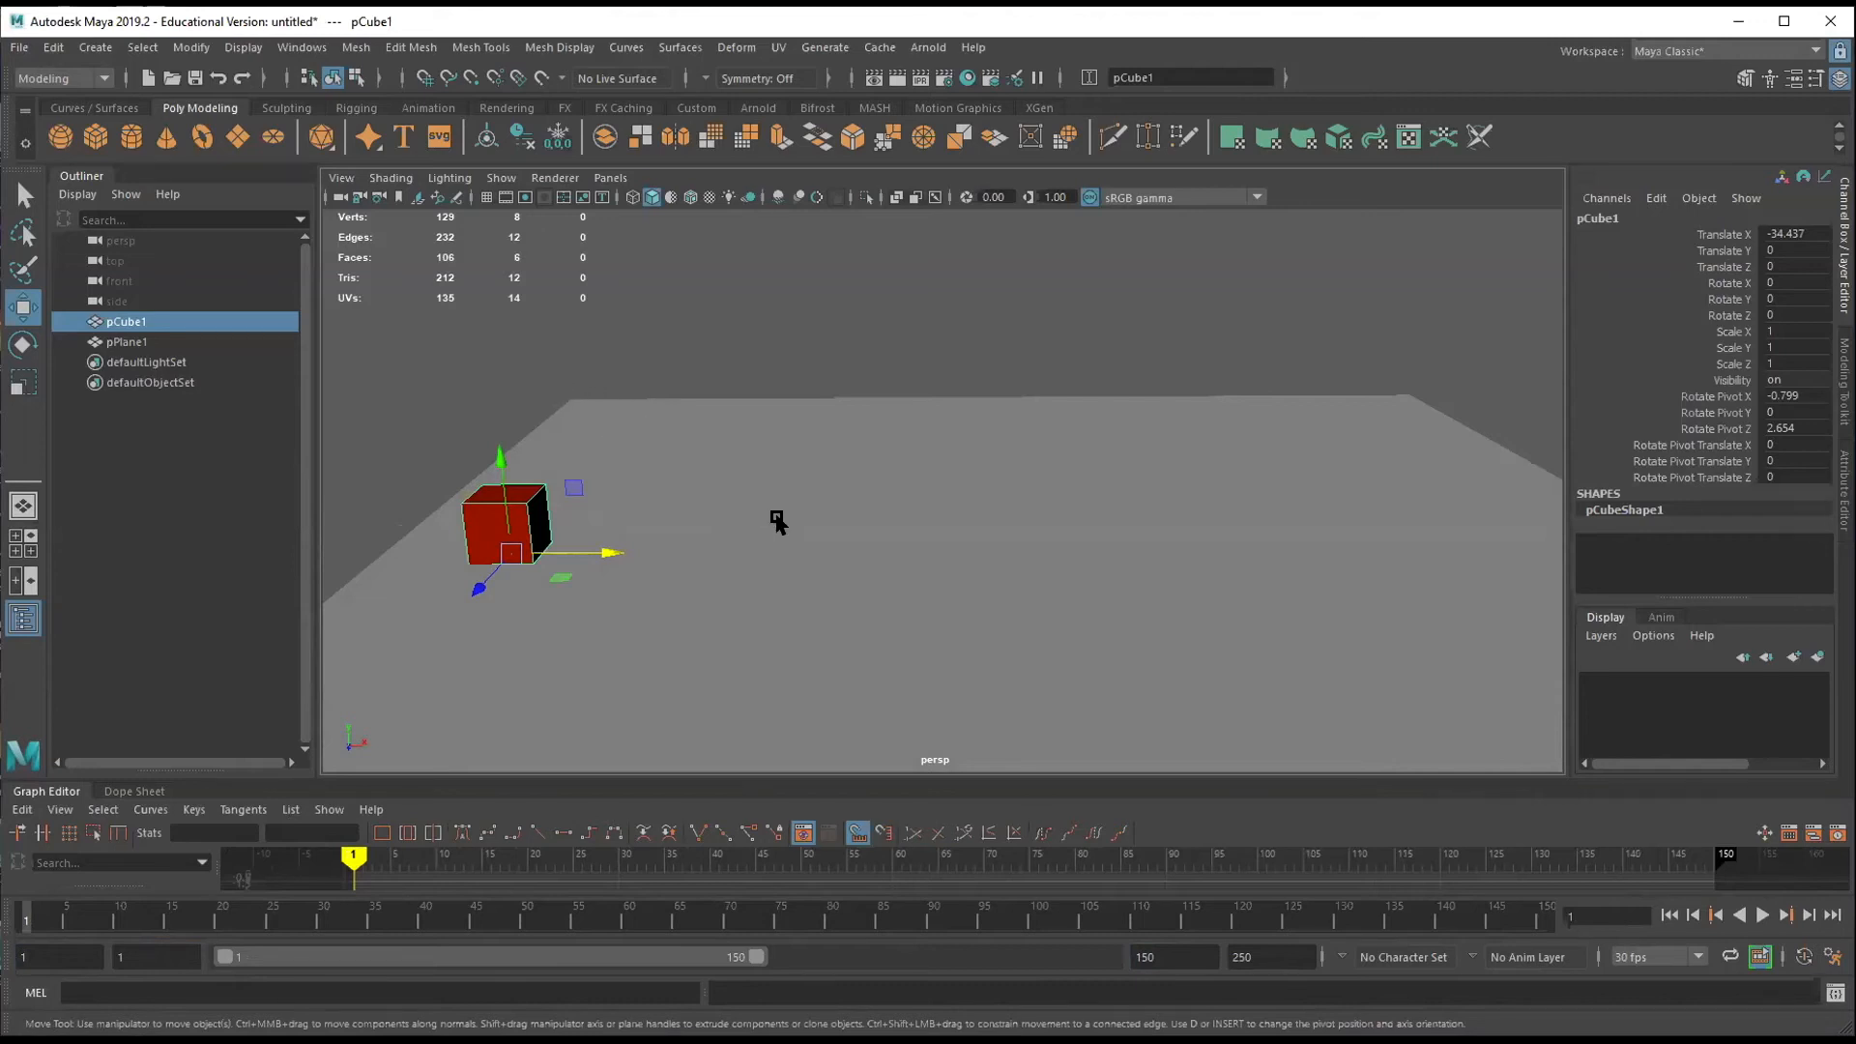
mouse_move(799, 538)
alt+mouse_down()
mouse_move(803, 518)
mouse_move(798, 541)
alt+mouse_up()
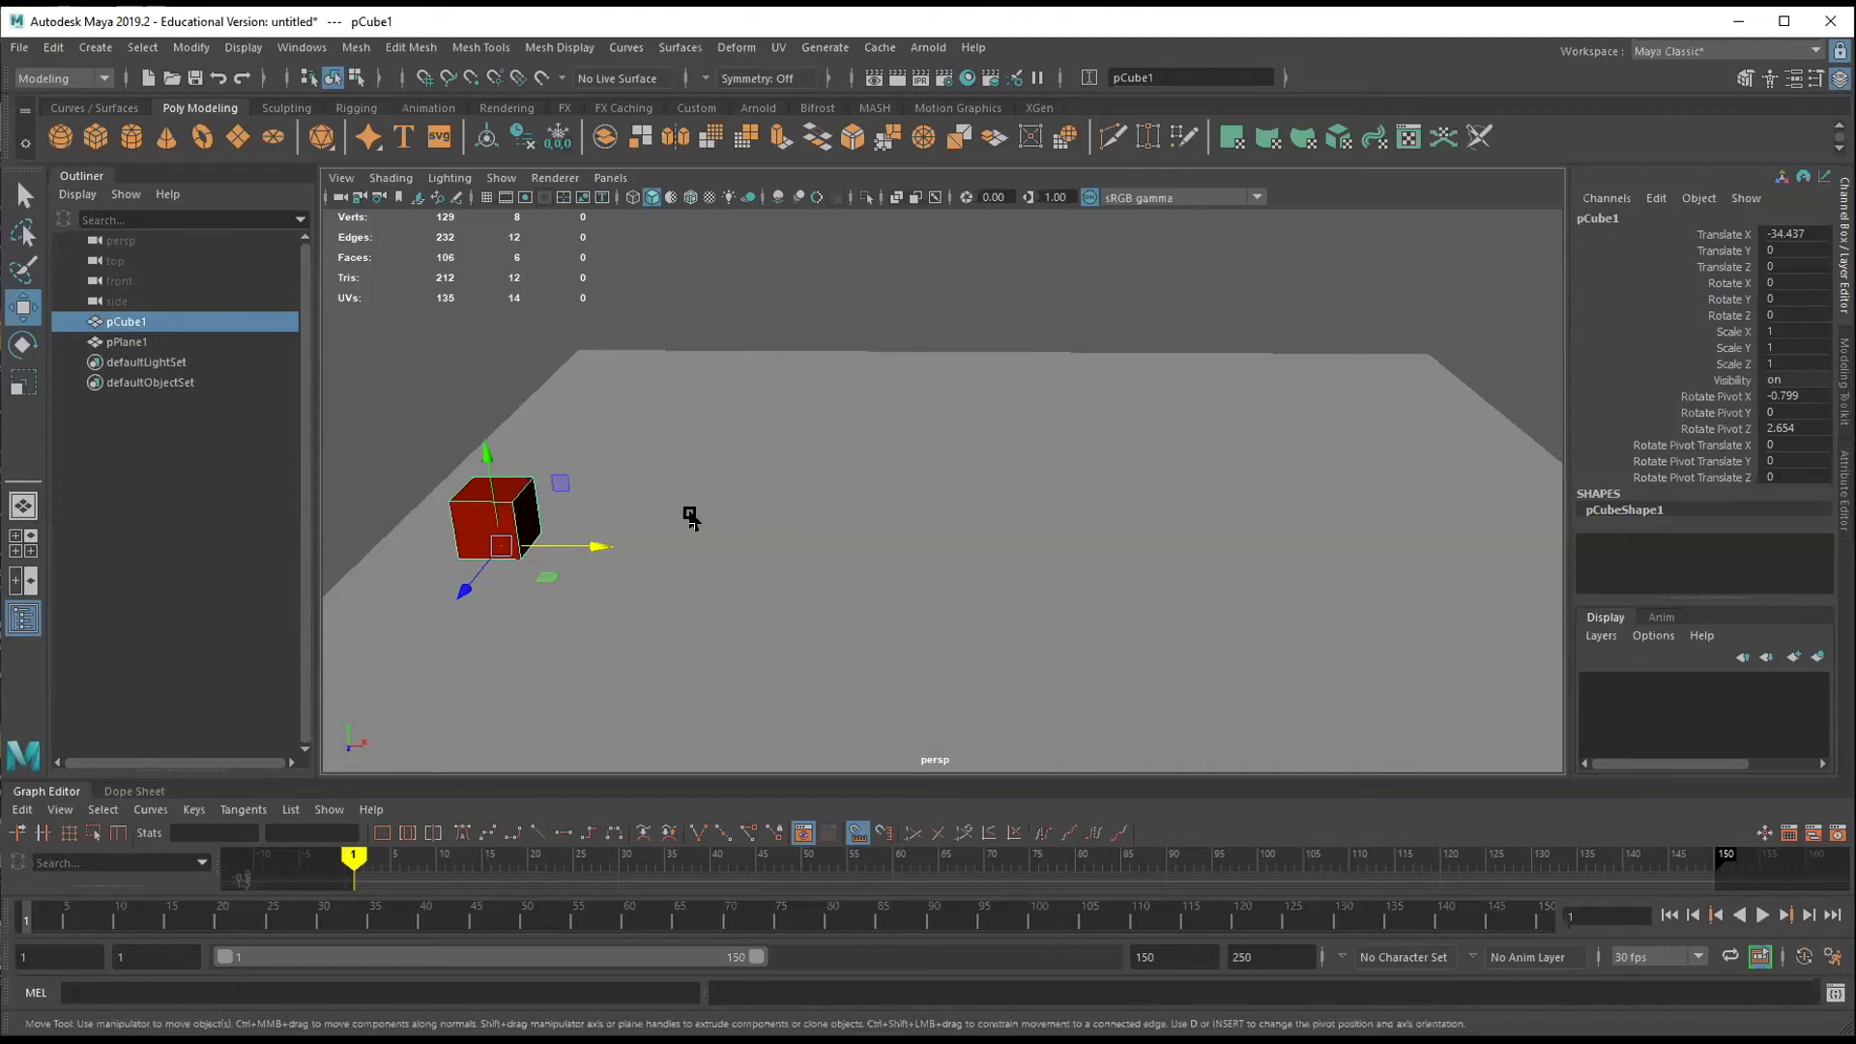
alt+drag(713, 549, 772, 531)
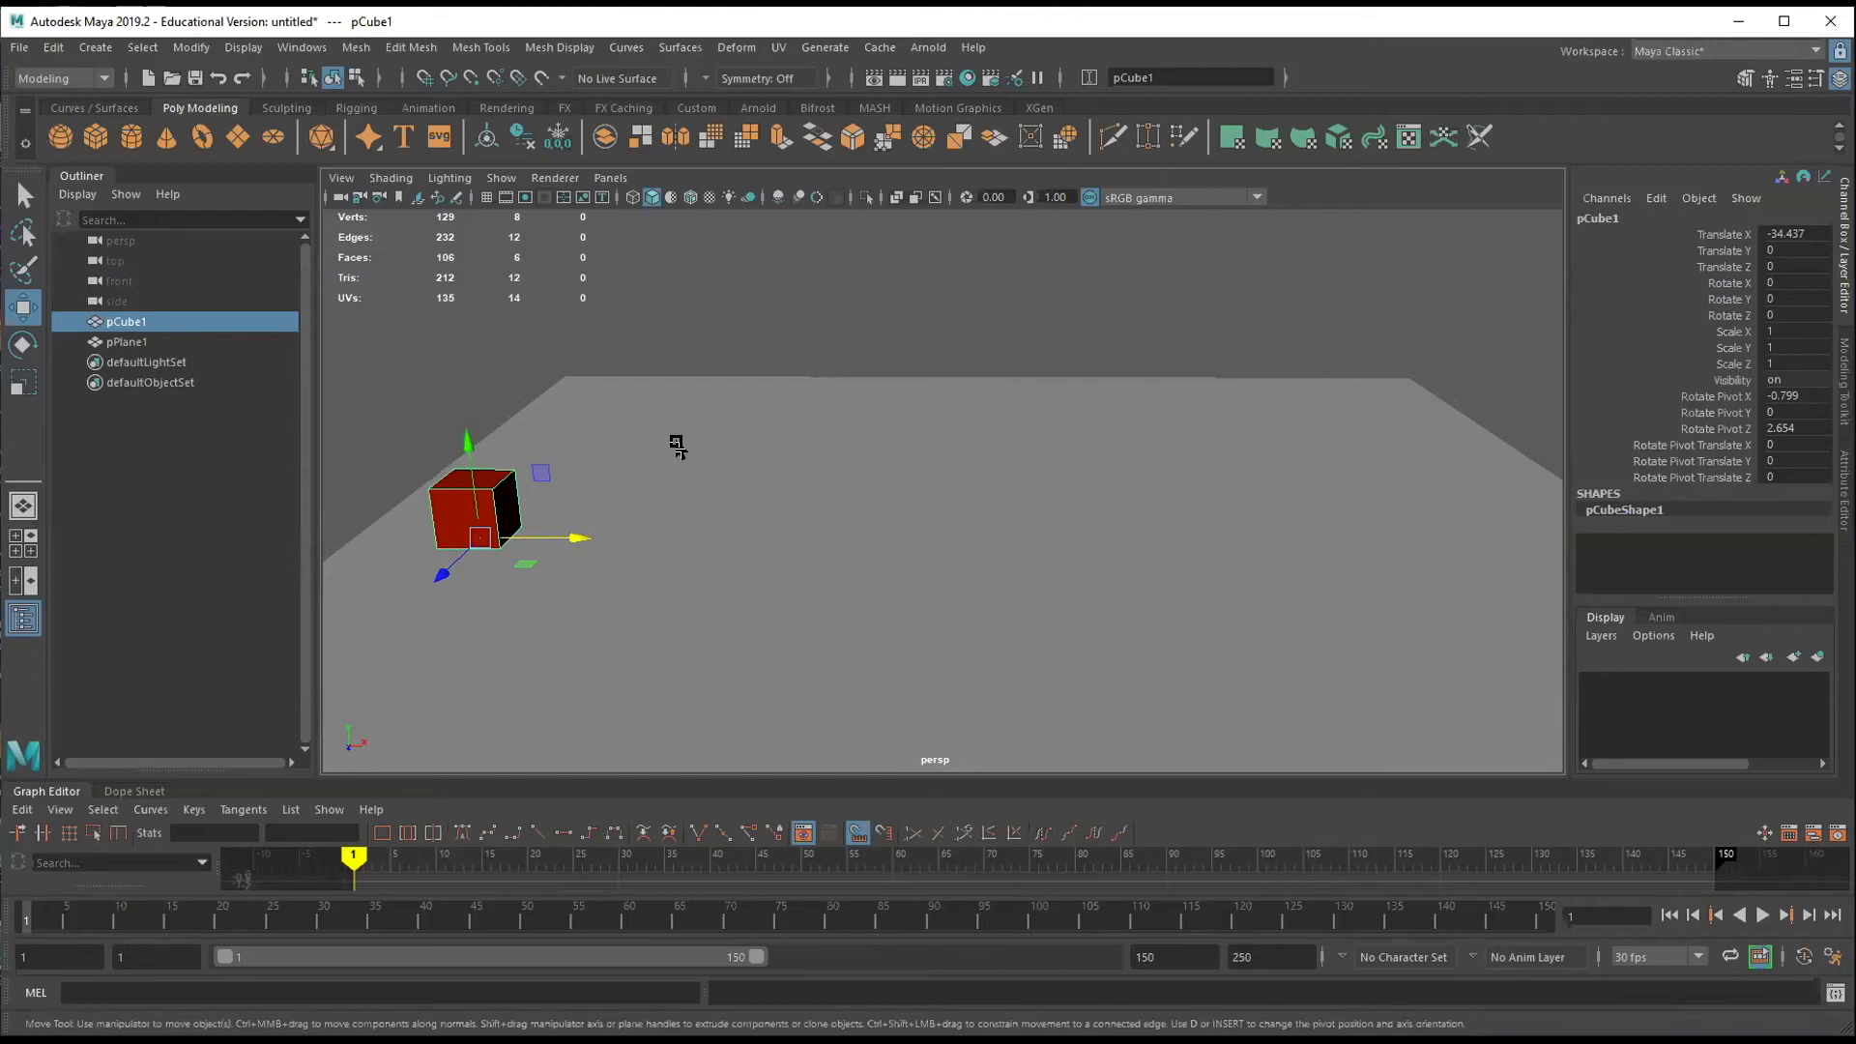
scroll(689, 526, up, 1)
alt+middle_drag(723, 509, 793, 487)
alt+drag(794, 488, 803, 485)
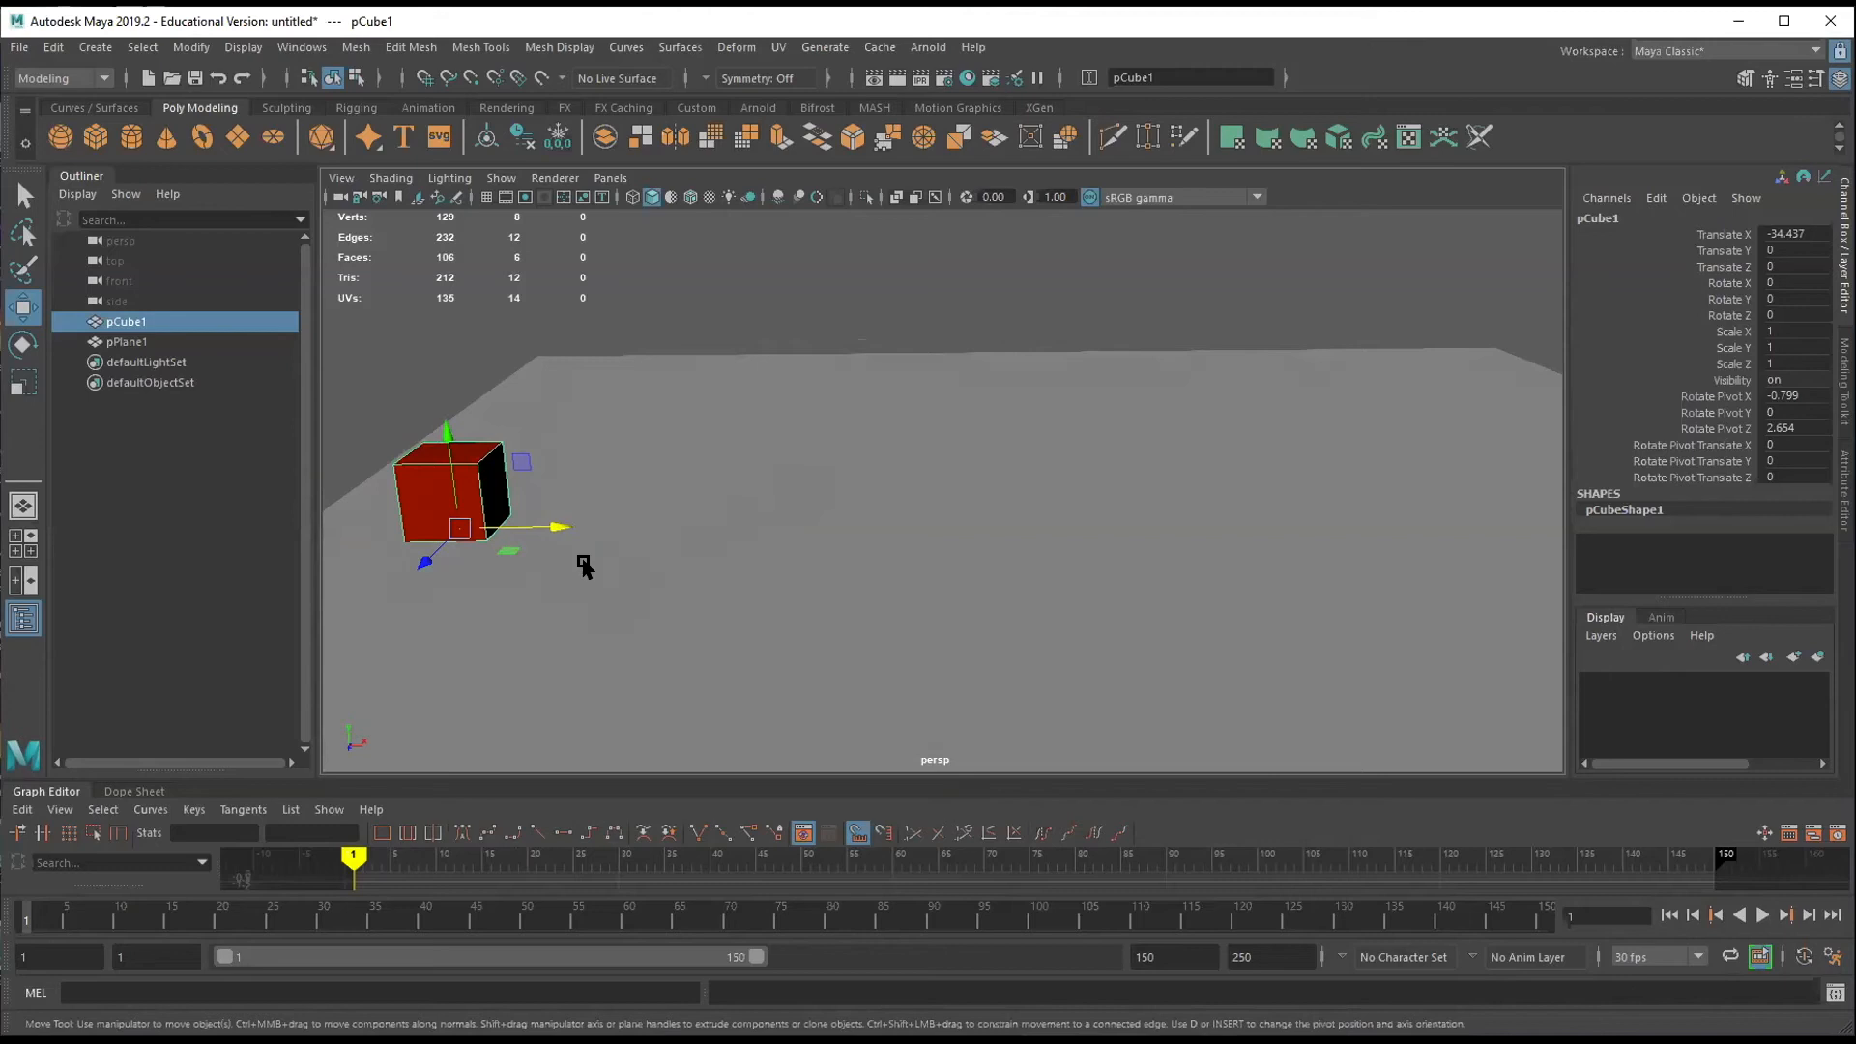
alt+middle_drag(776, 534, 675, 493)
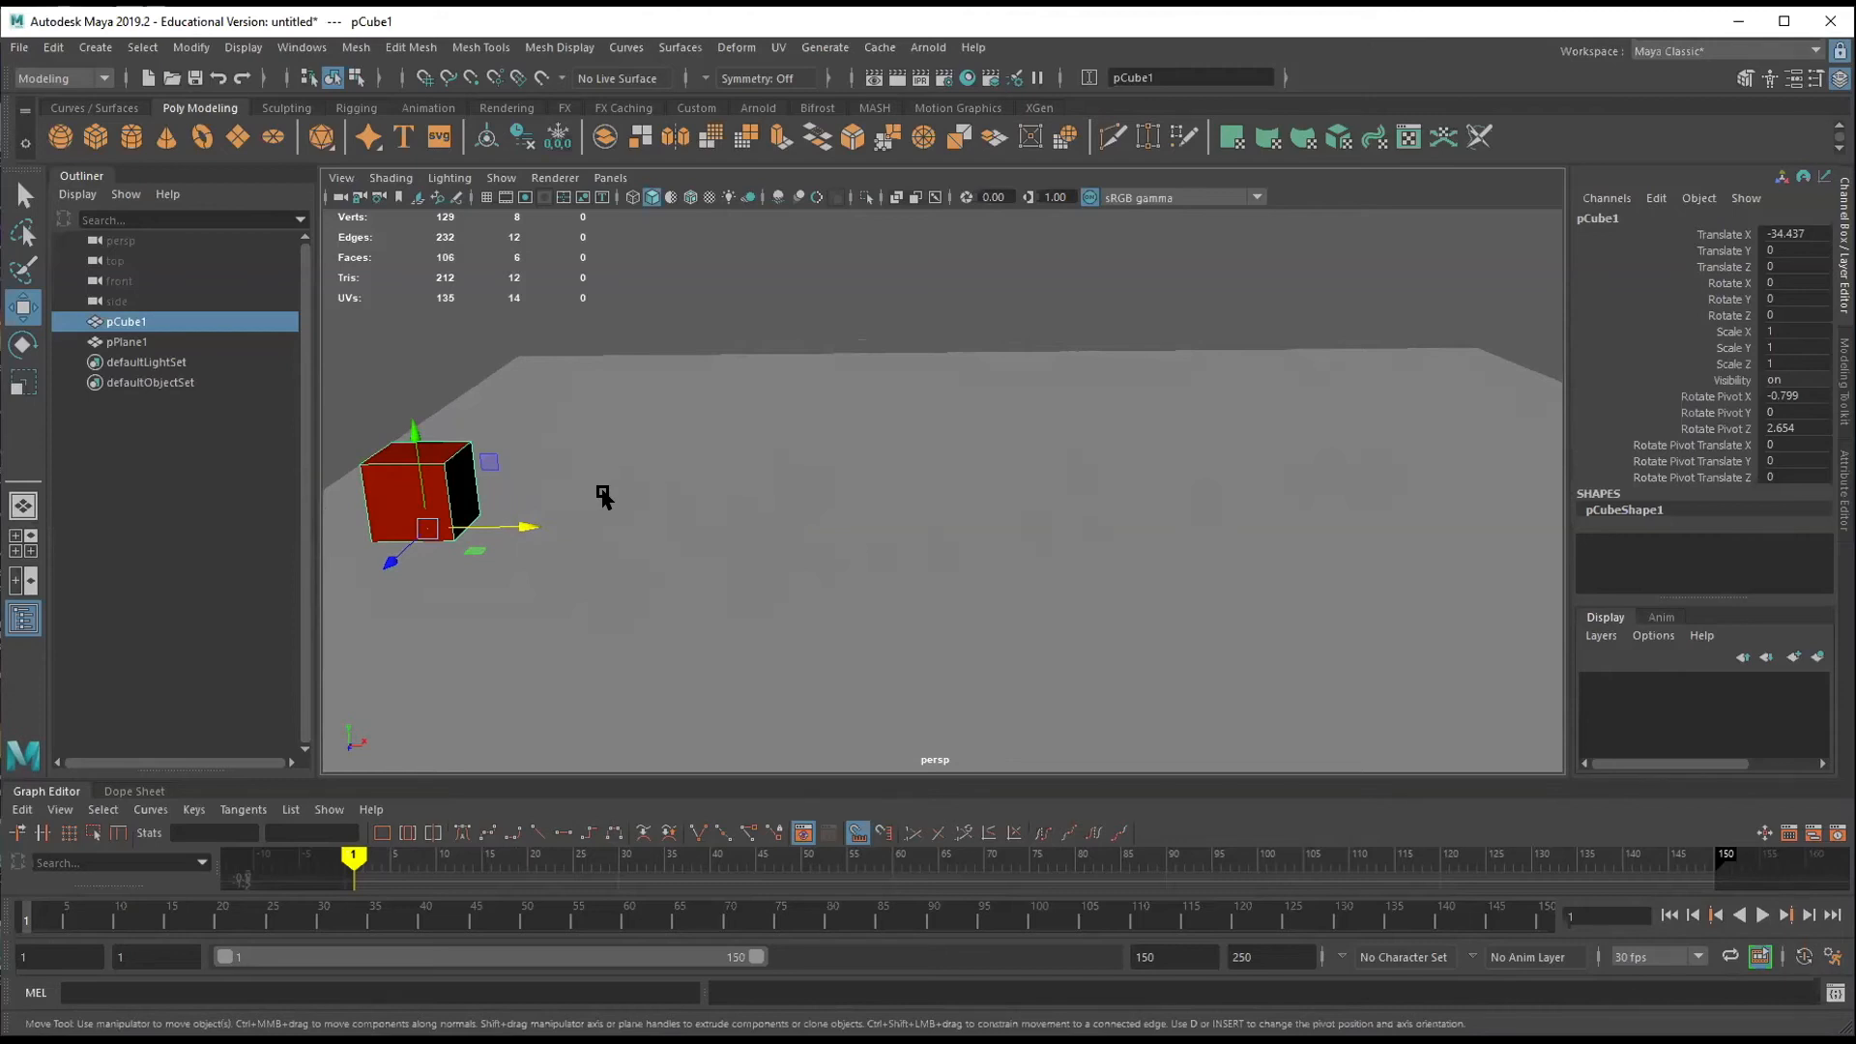
key(d)
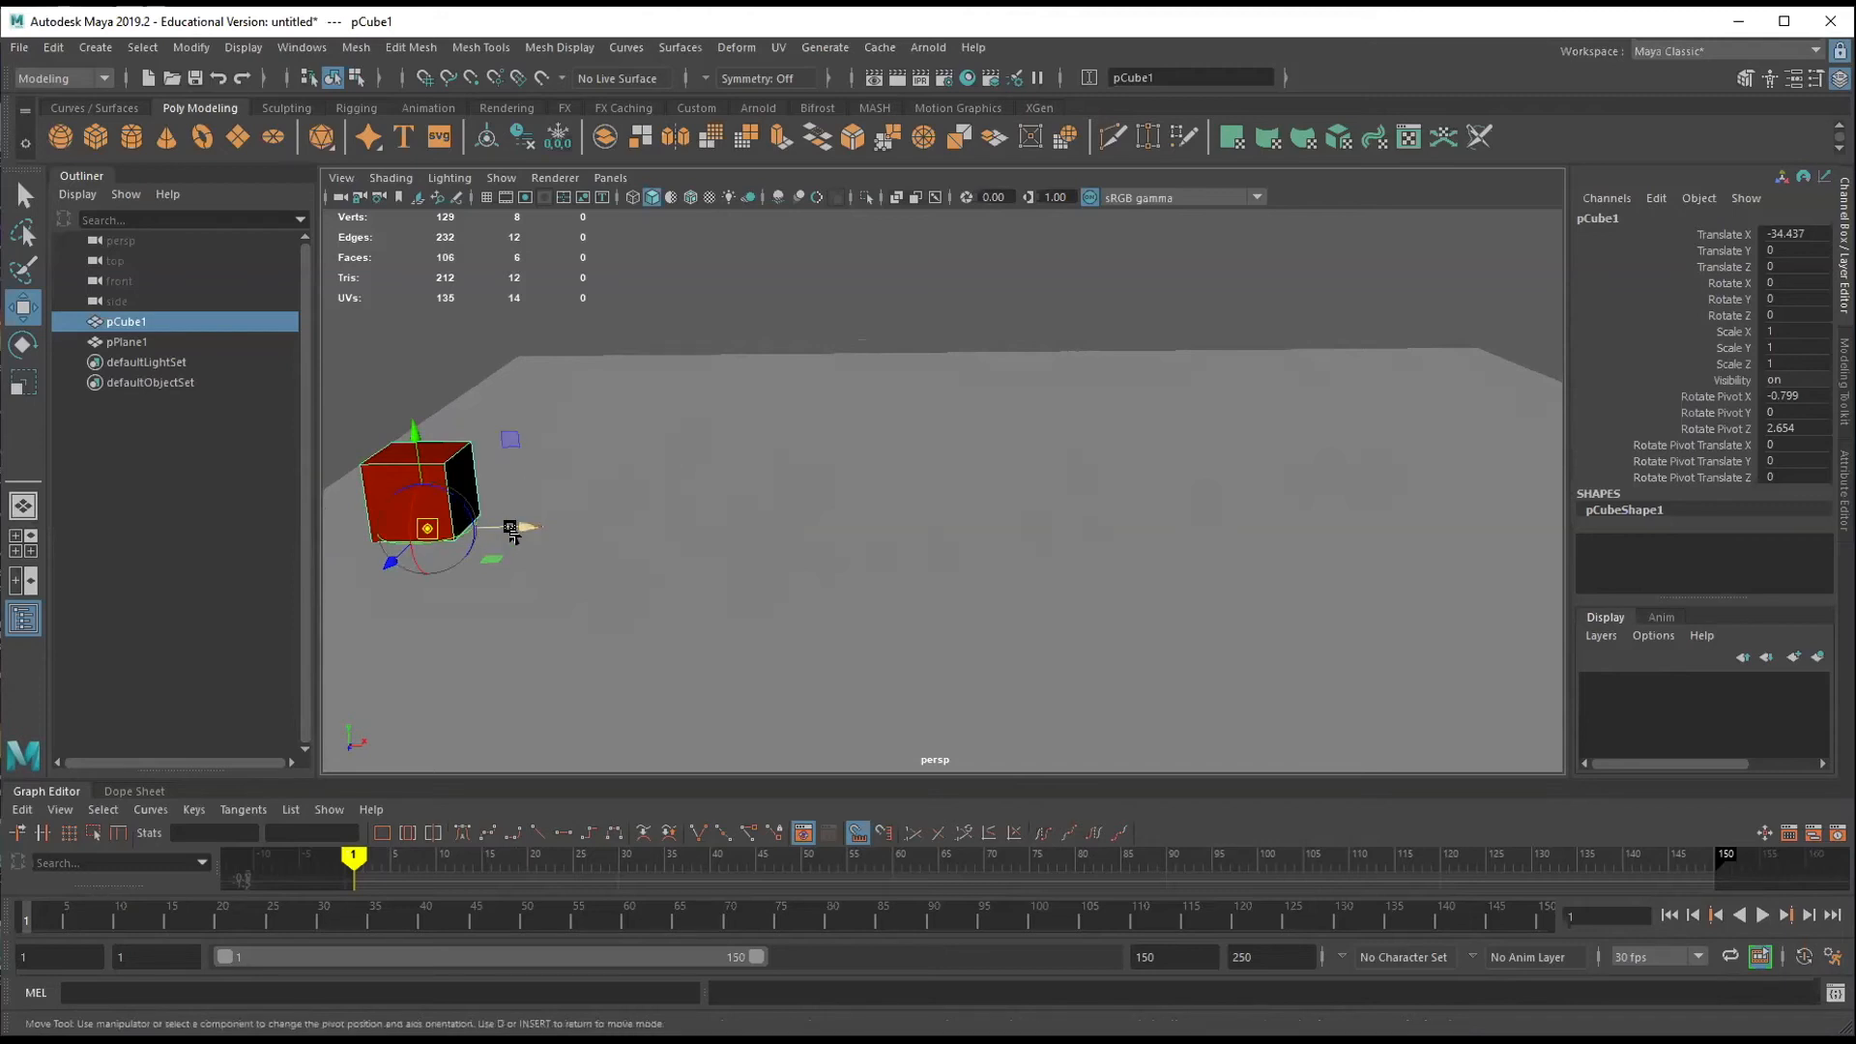
key(v)
drag(515, 528, 520, 555)
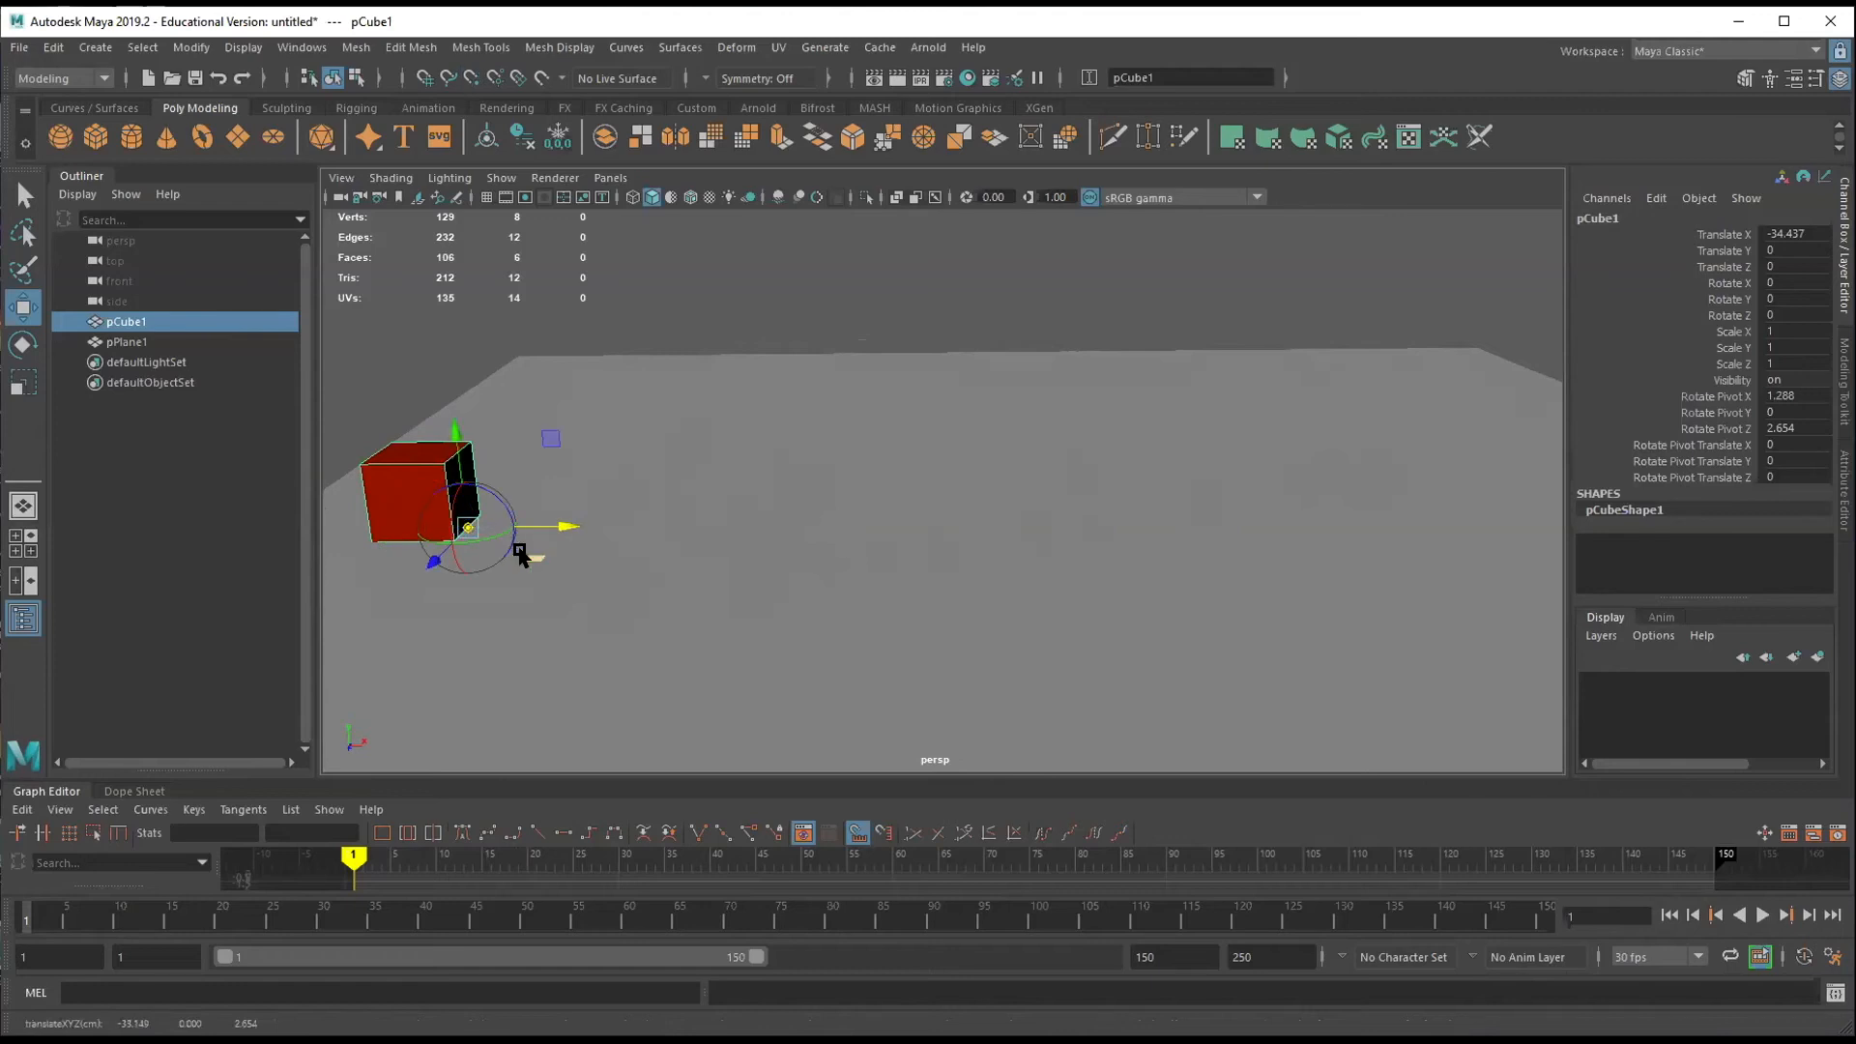
key(d)
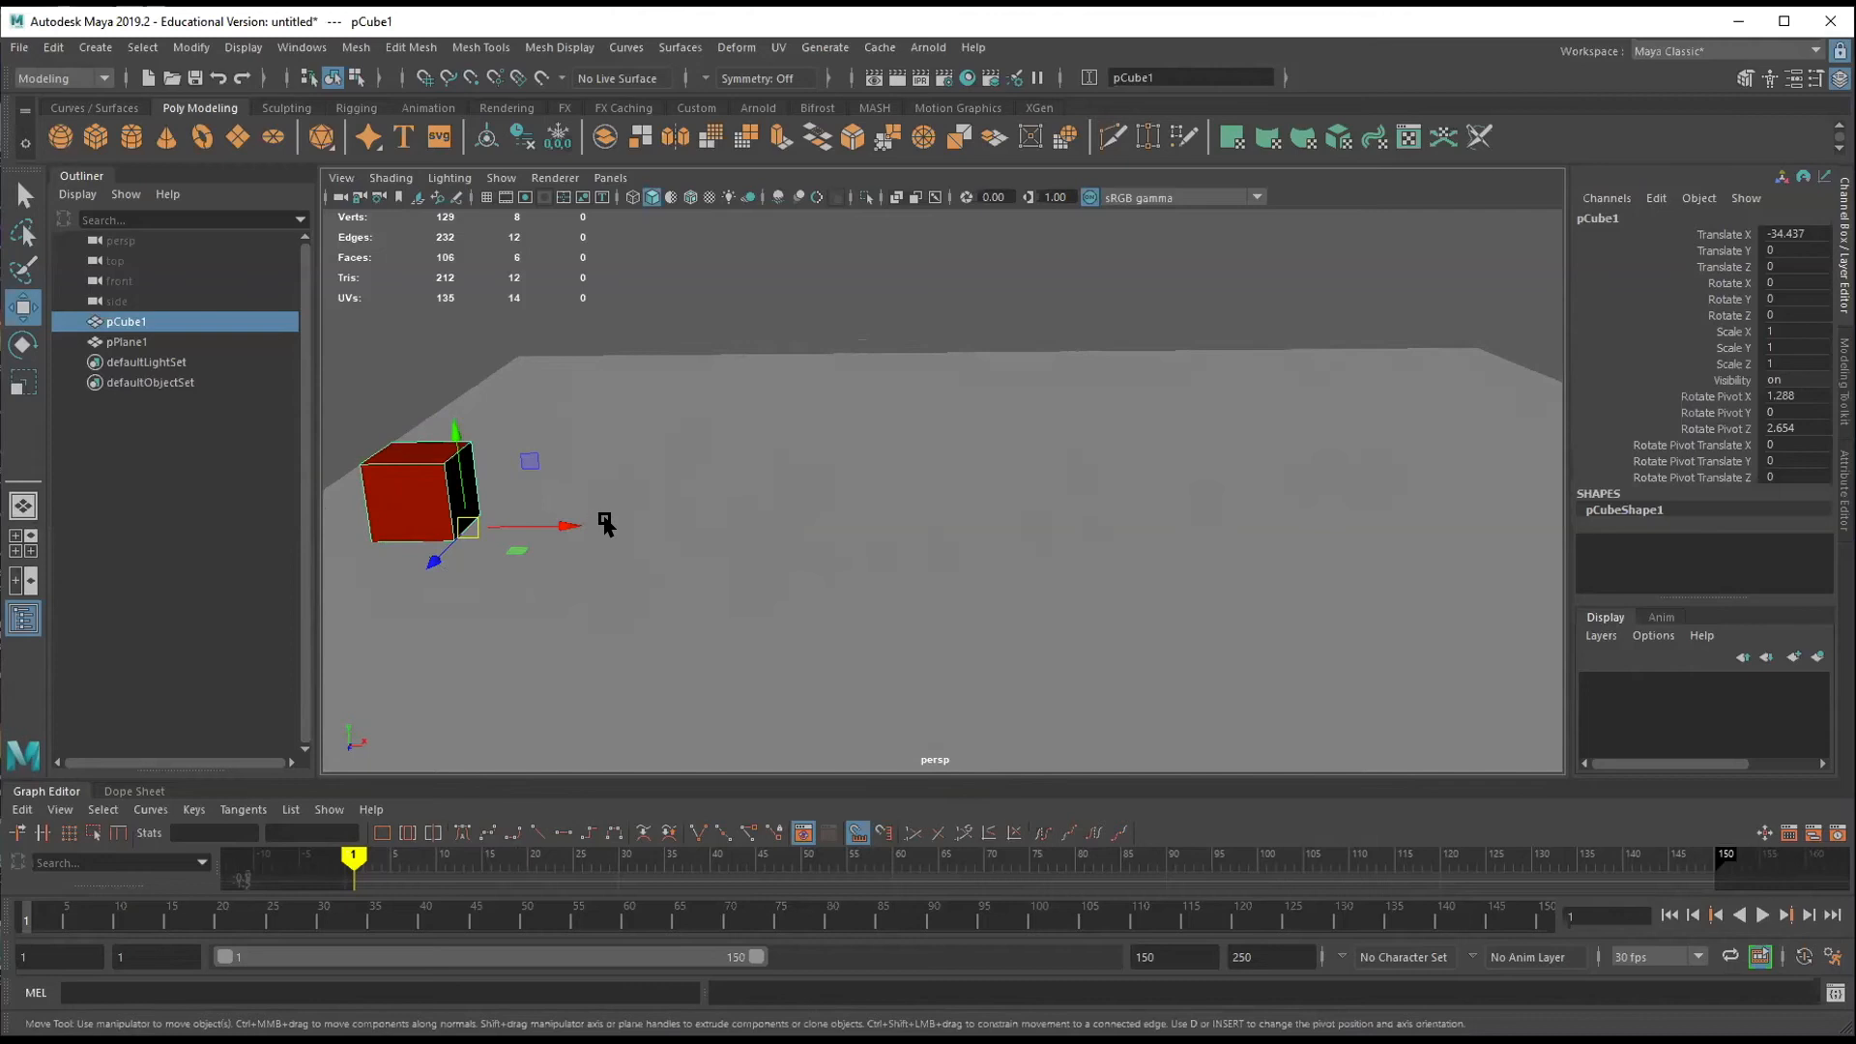
scroll(601, 512, up, 2)
alt+middle_drag(601, 512, 767, 489)
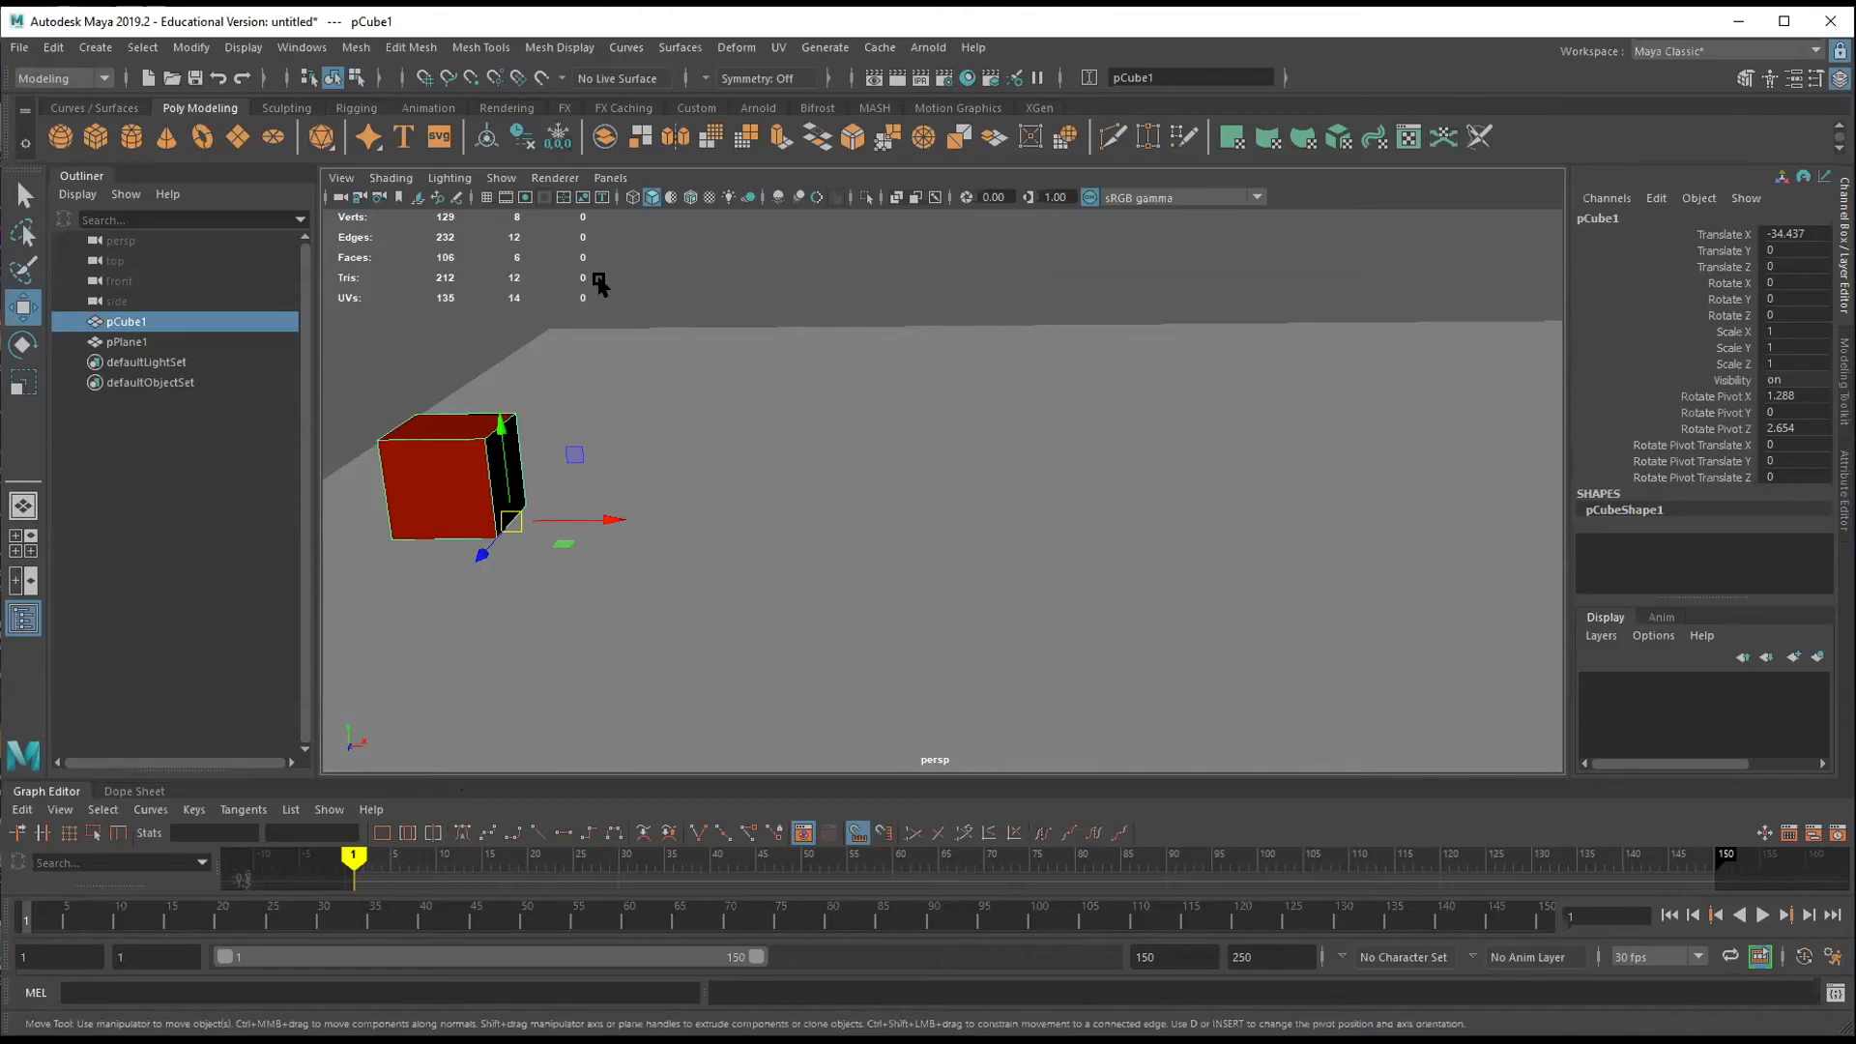
Freeze the cube's transformations and key all its channels at frame 1.
click(558, 136)
key(s)
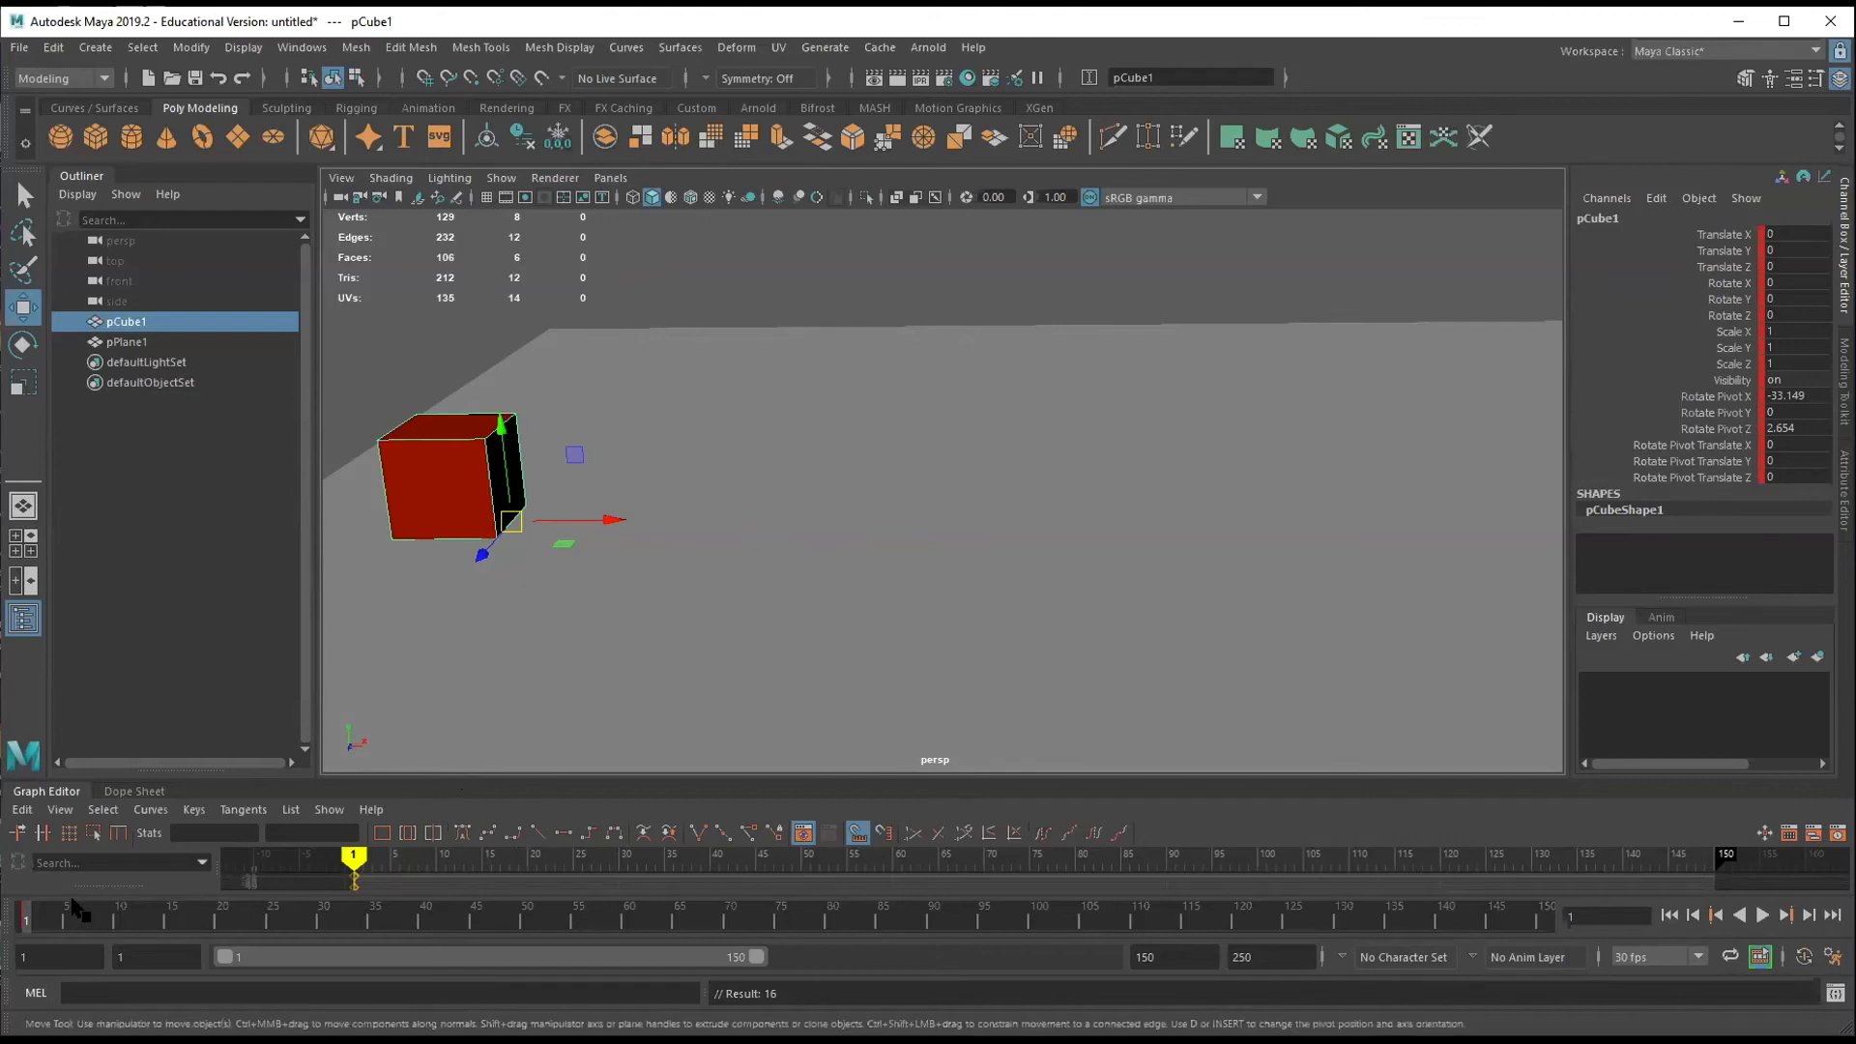
At frame 10, rotate the cube -90 degrees about Z around its bottom edge and key all channels.
click(120, 923)
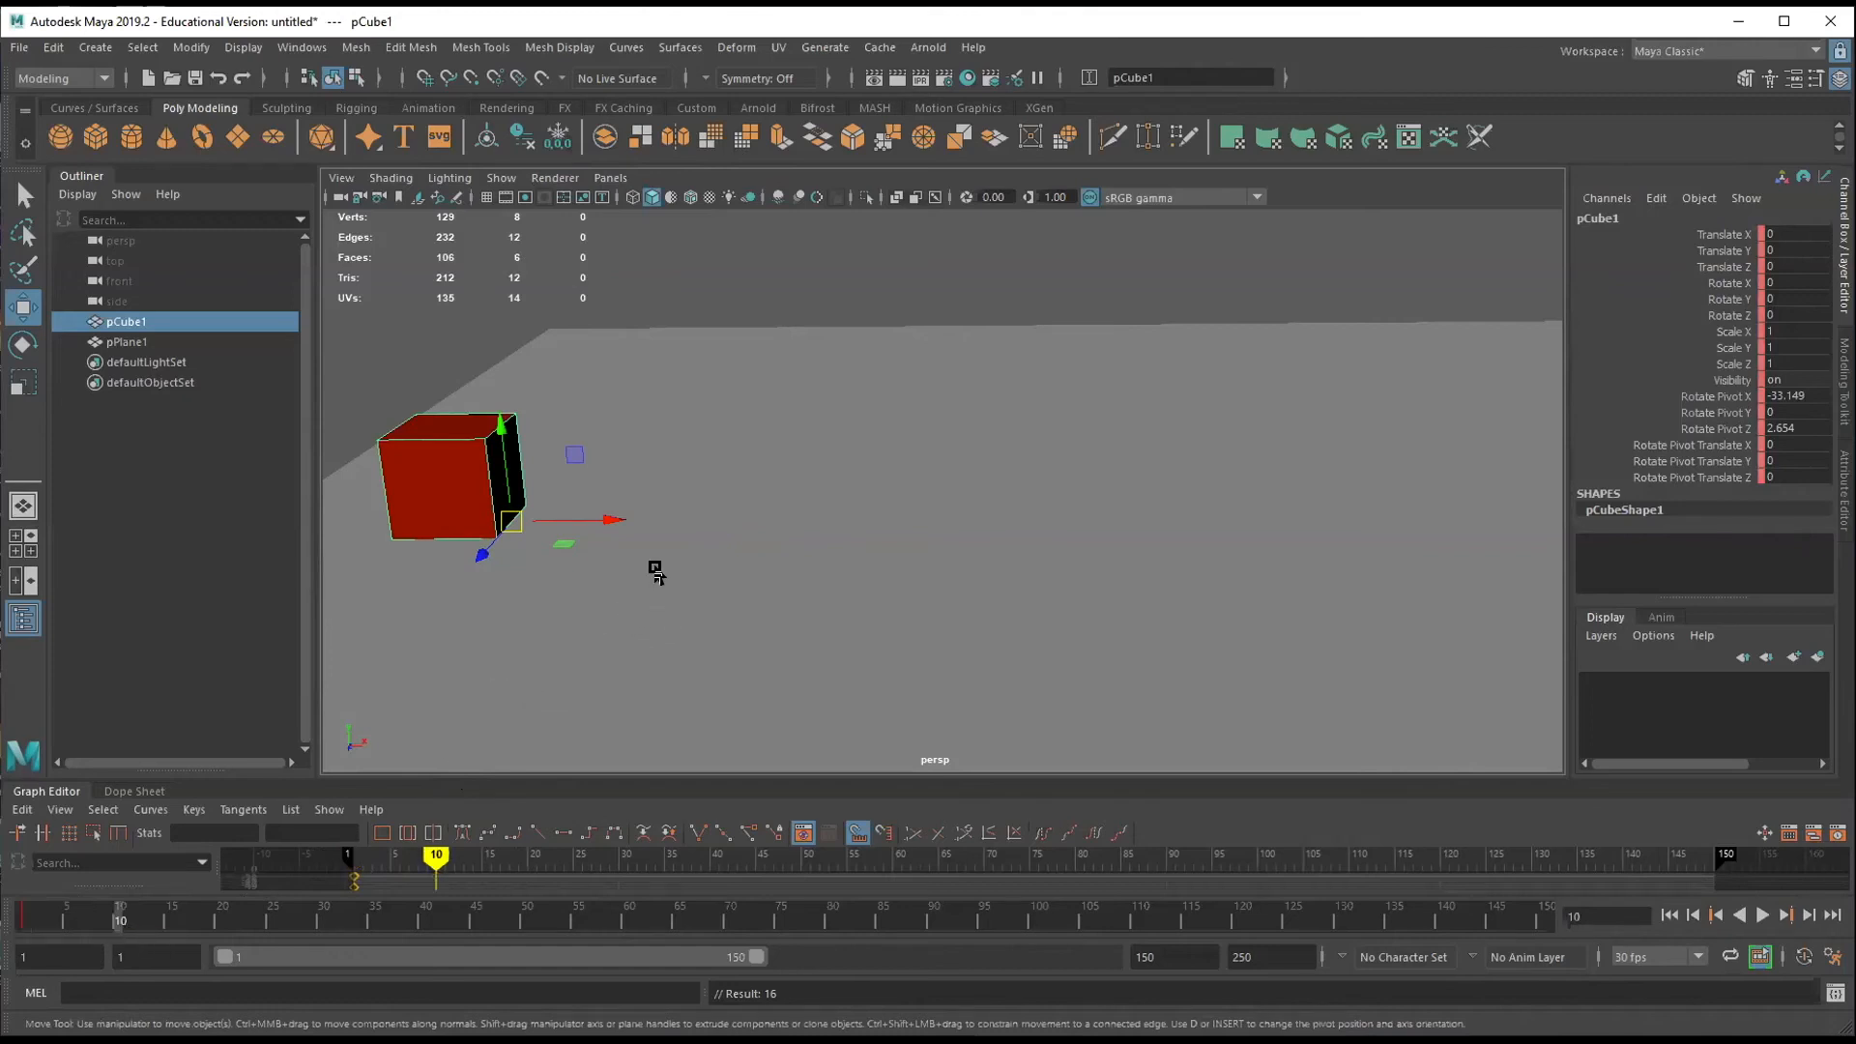
key(e)
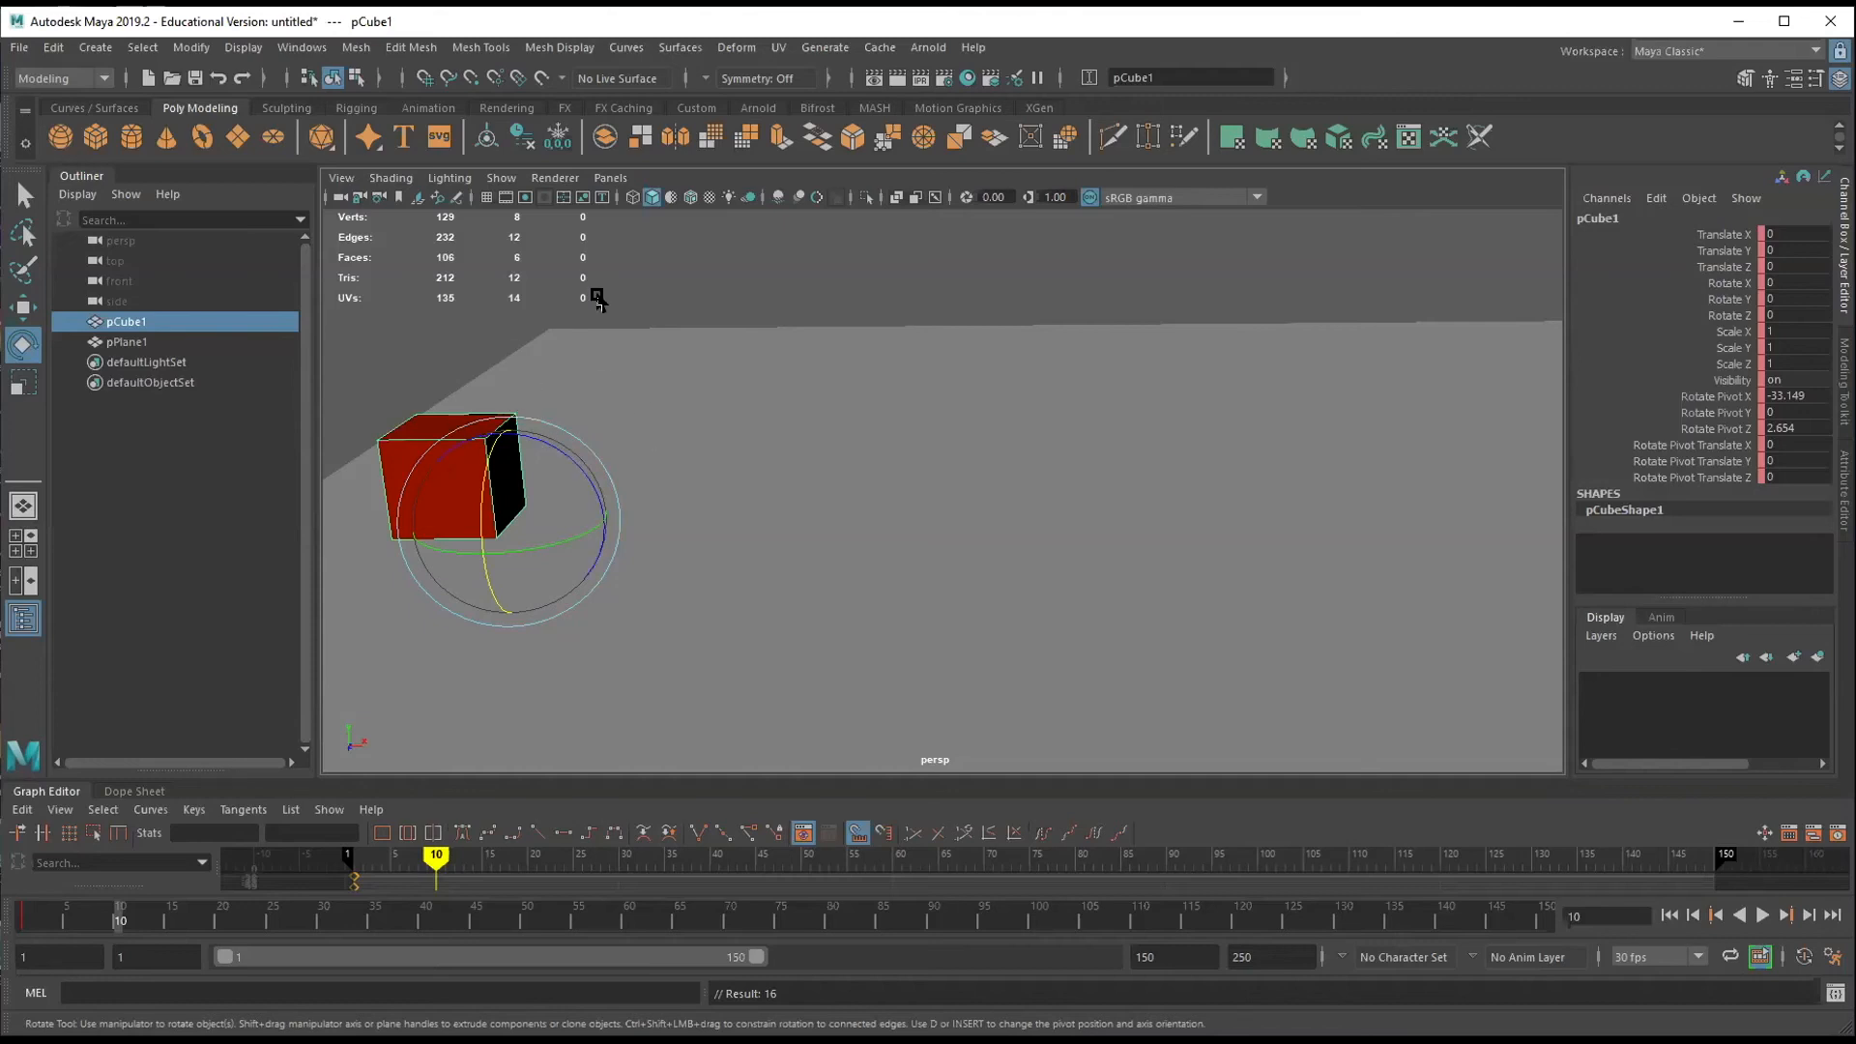
key(r)
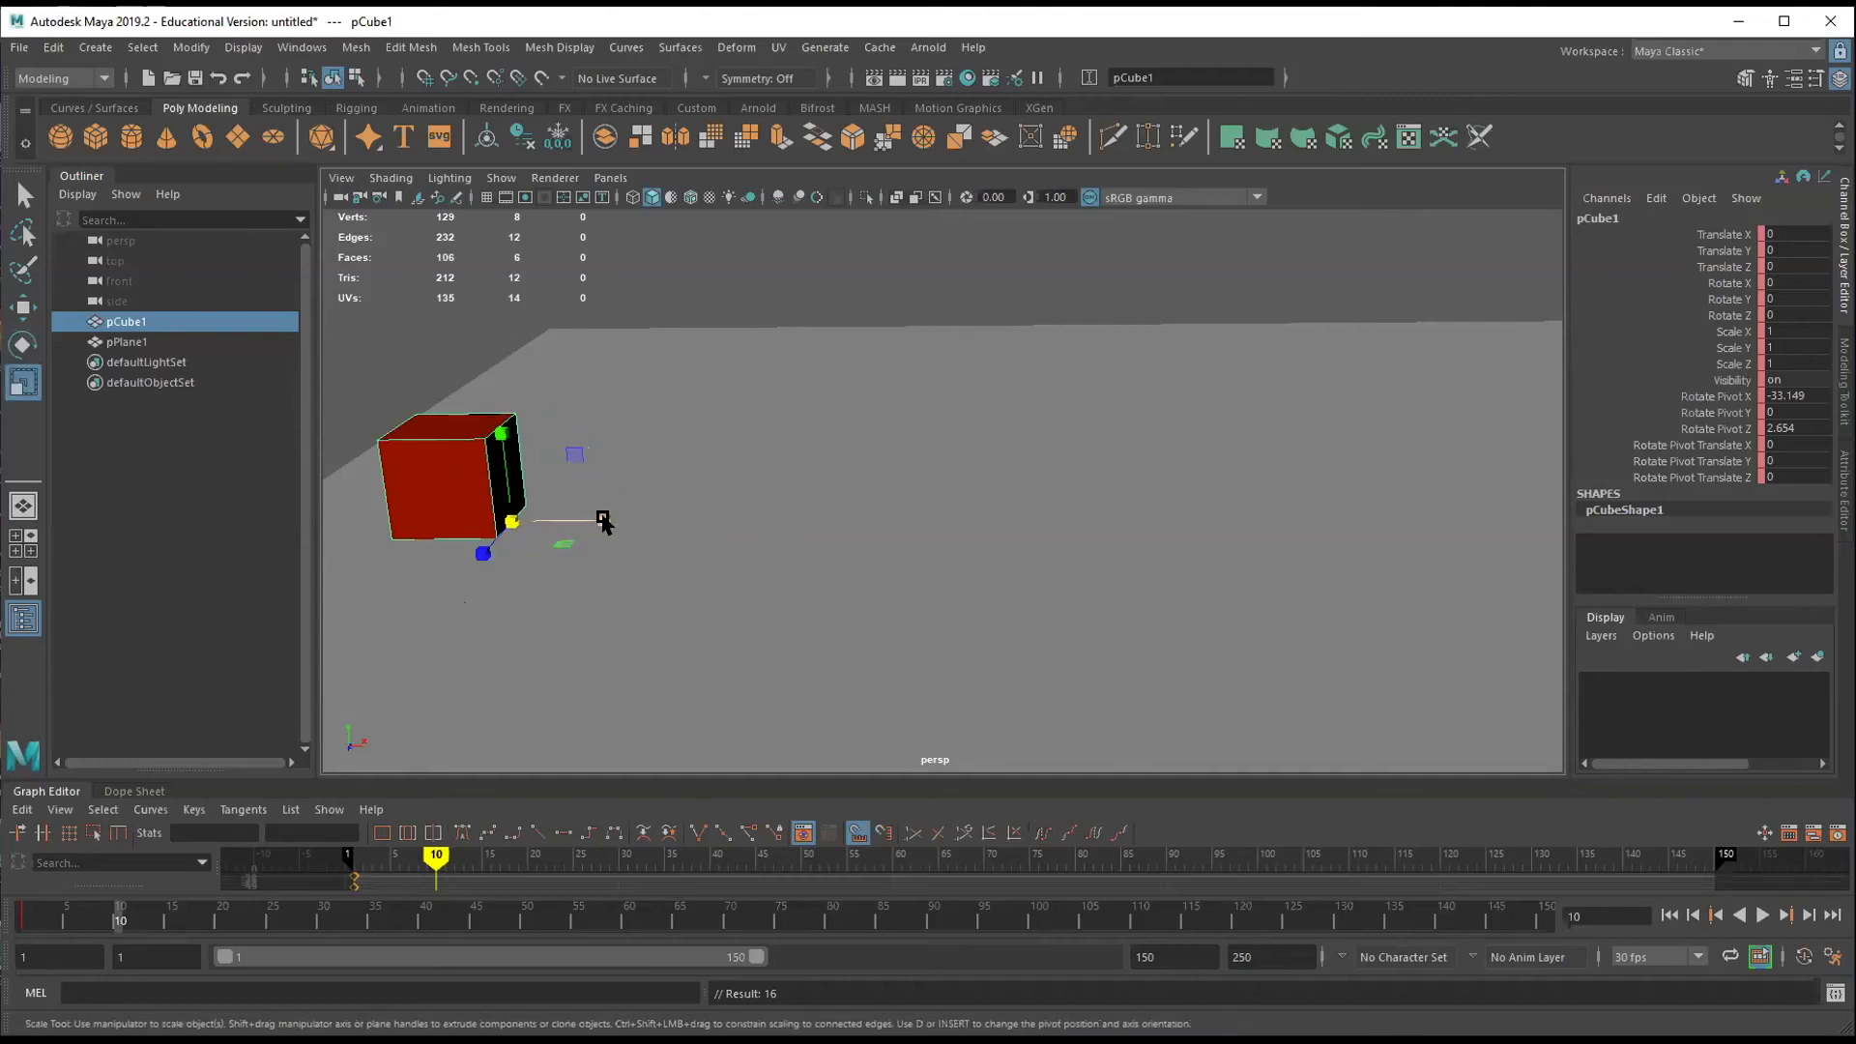
drag(602, 522, 549, 515)
key(e)
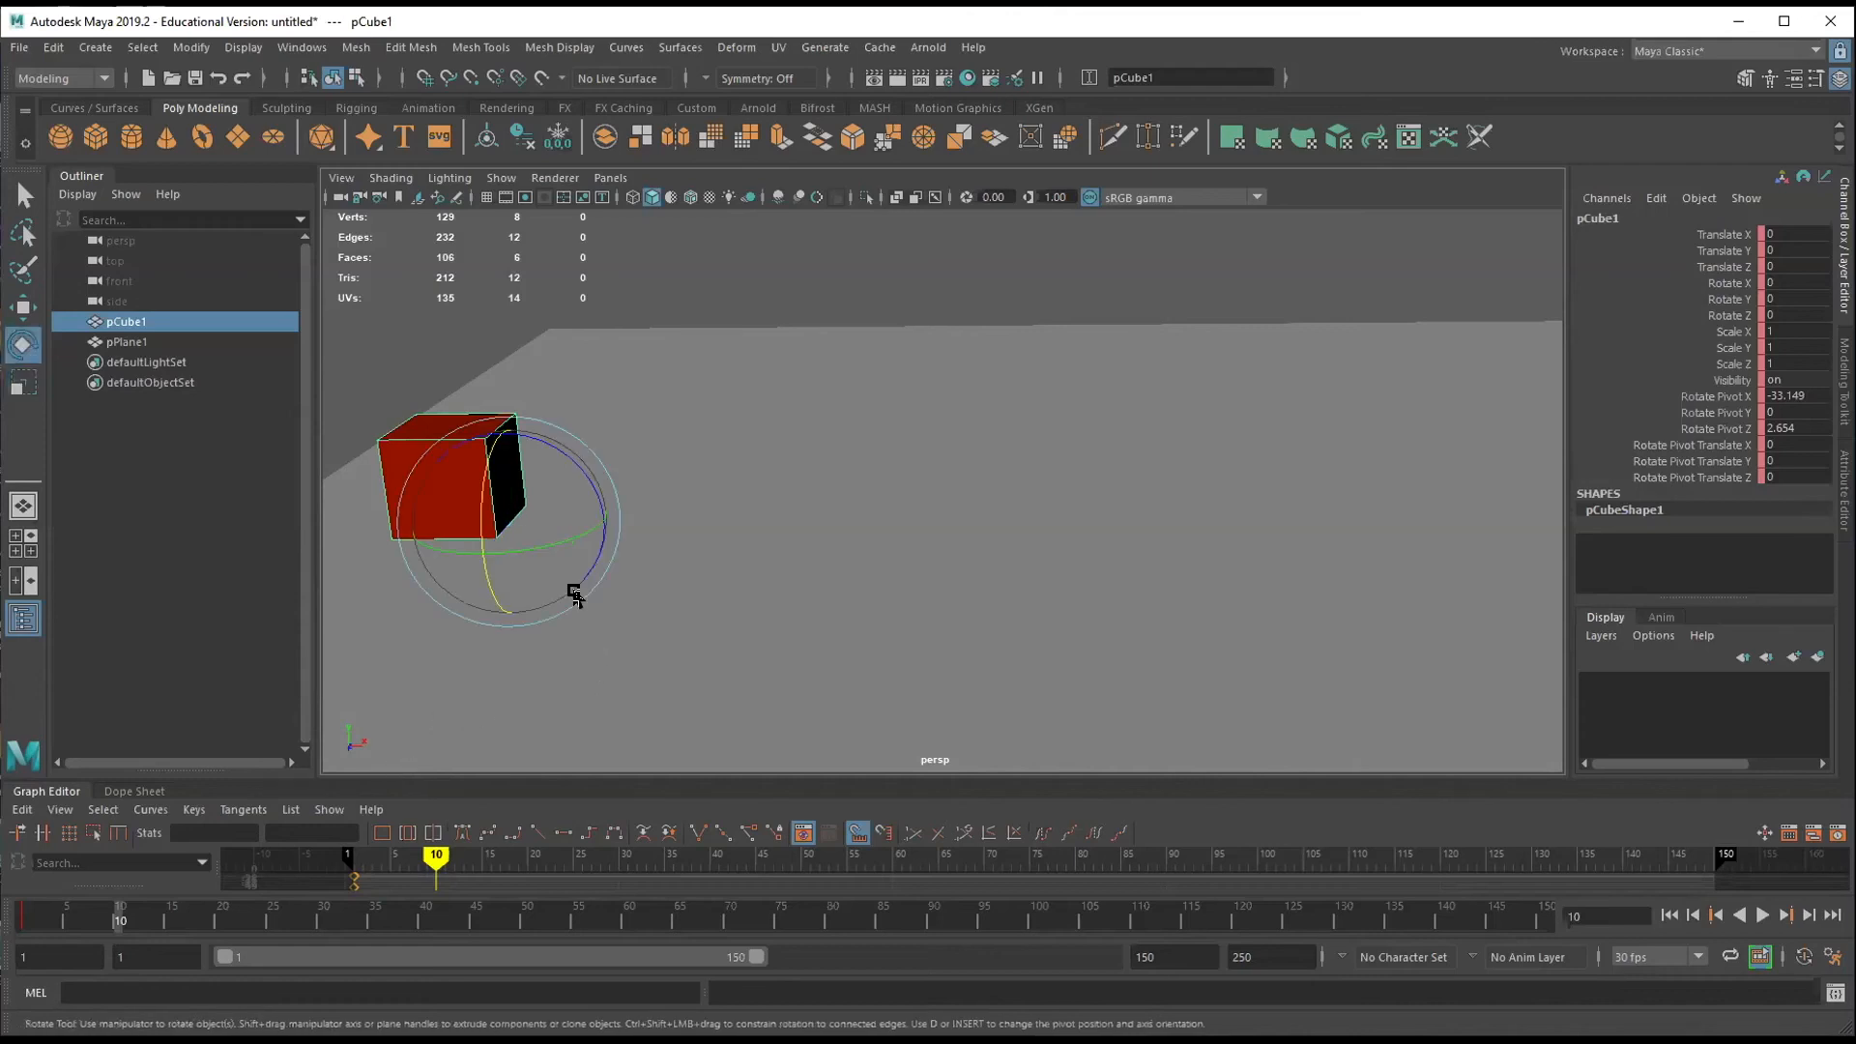
drag(519, 436, 647, 680)
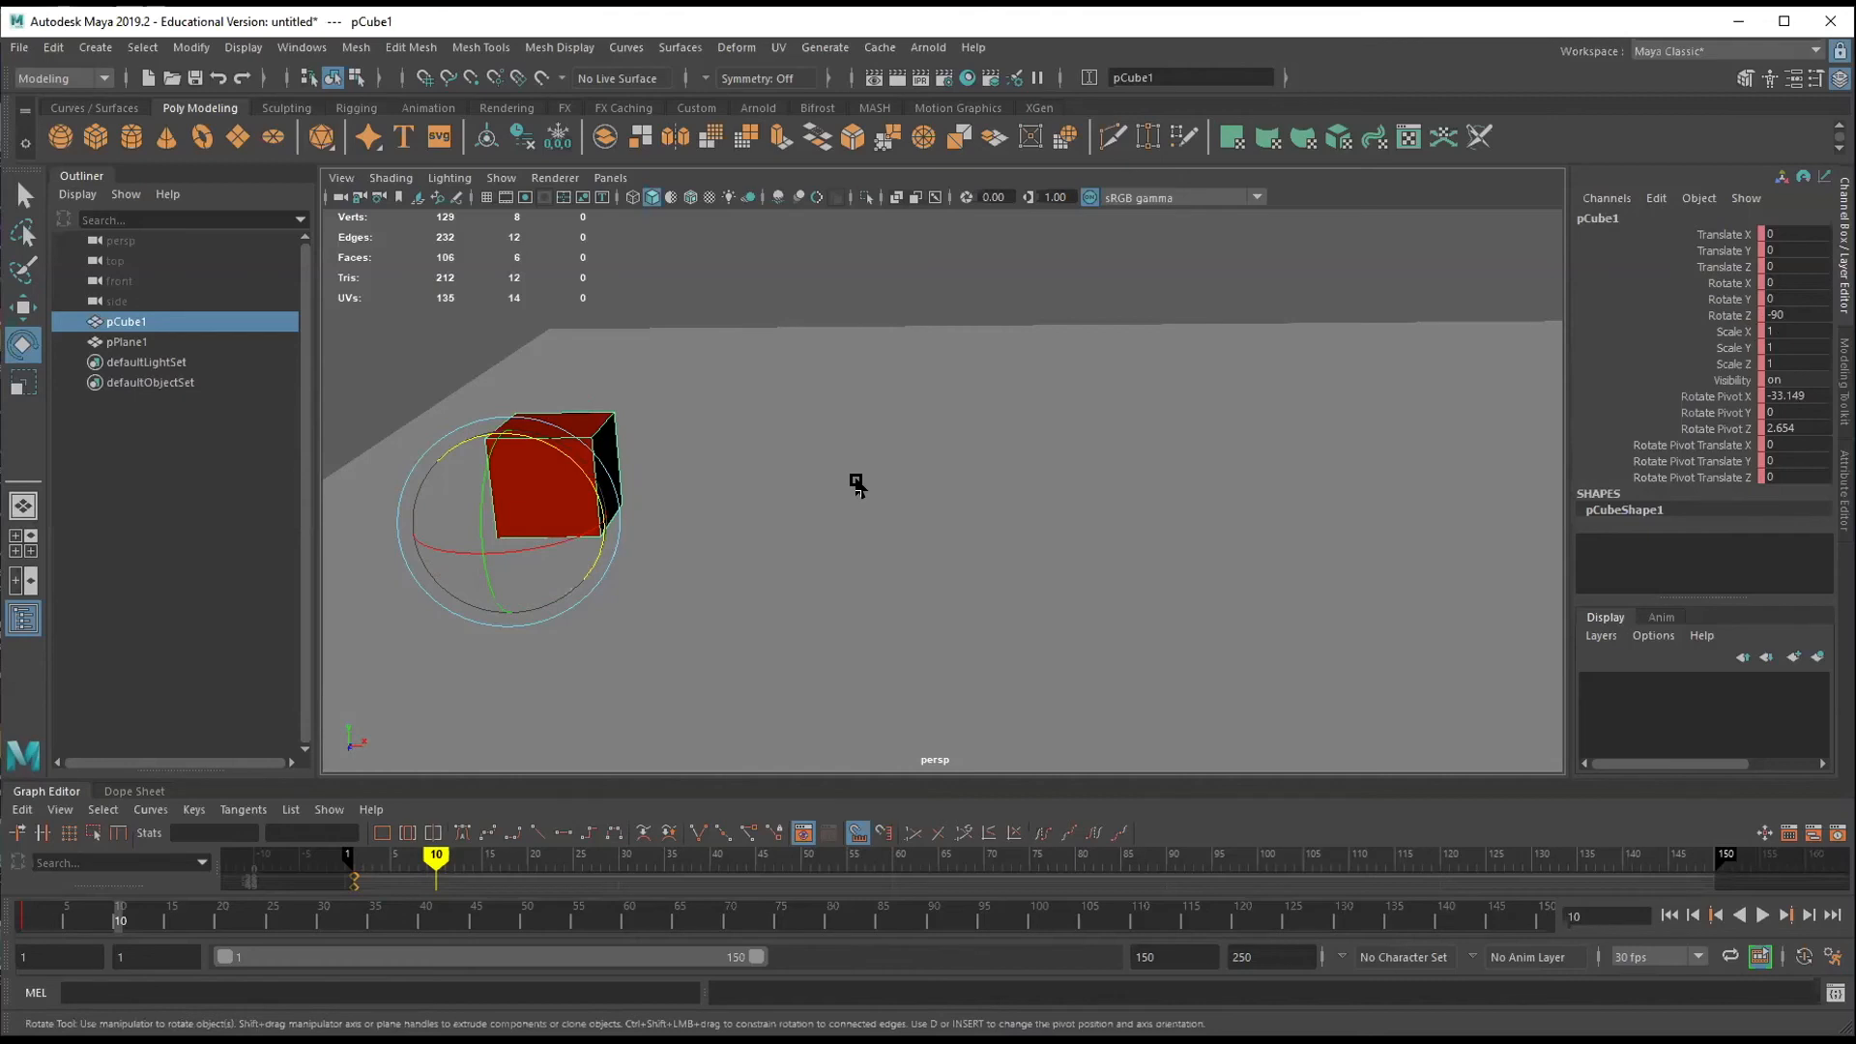
key(s)
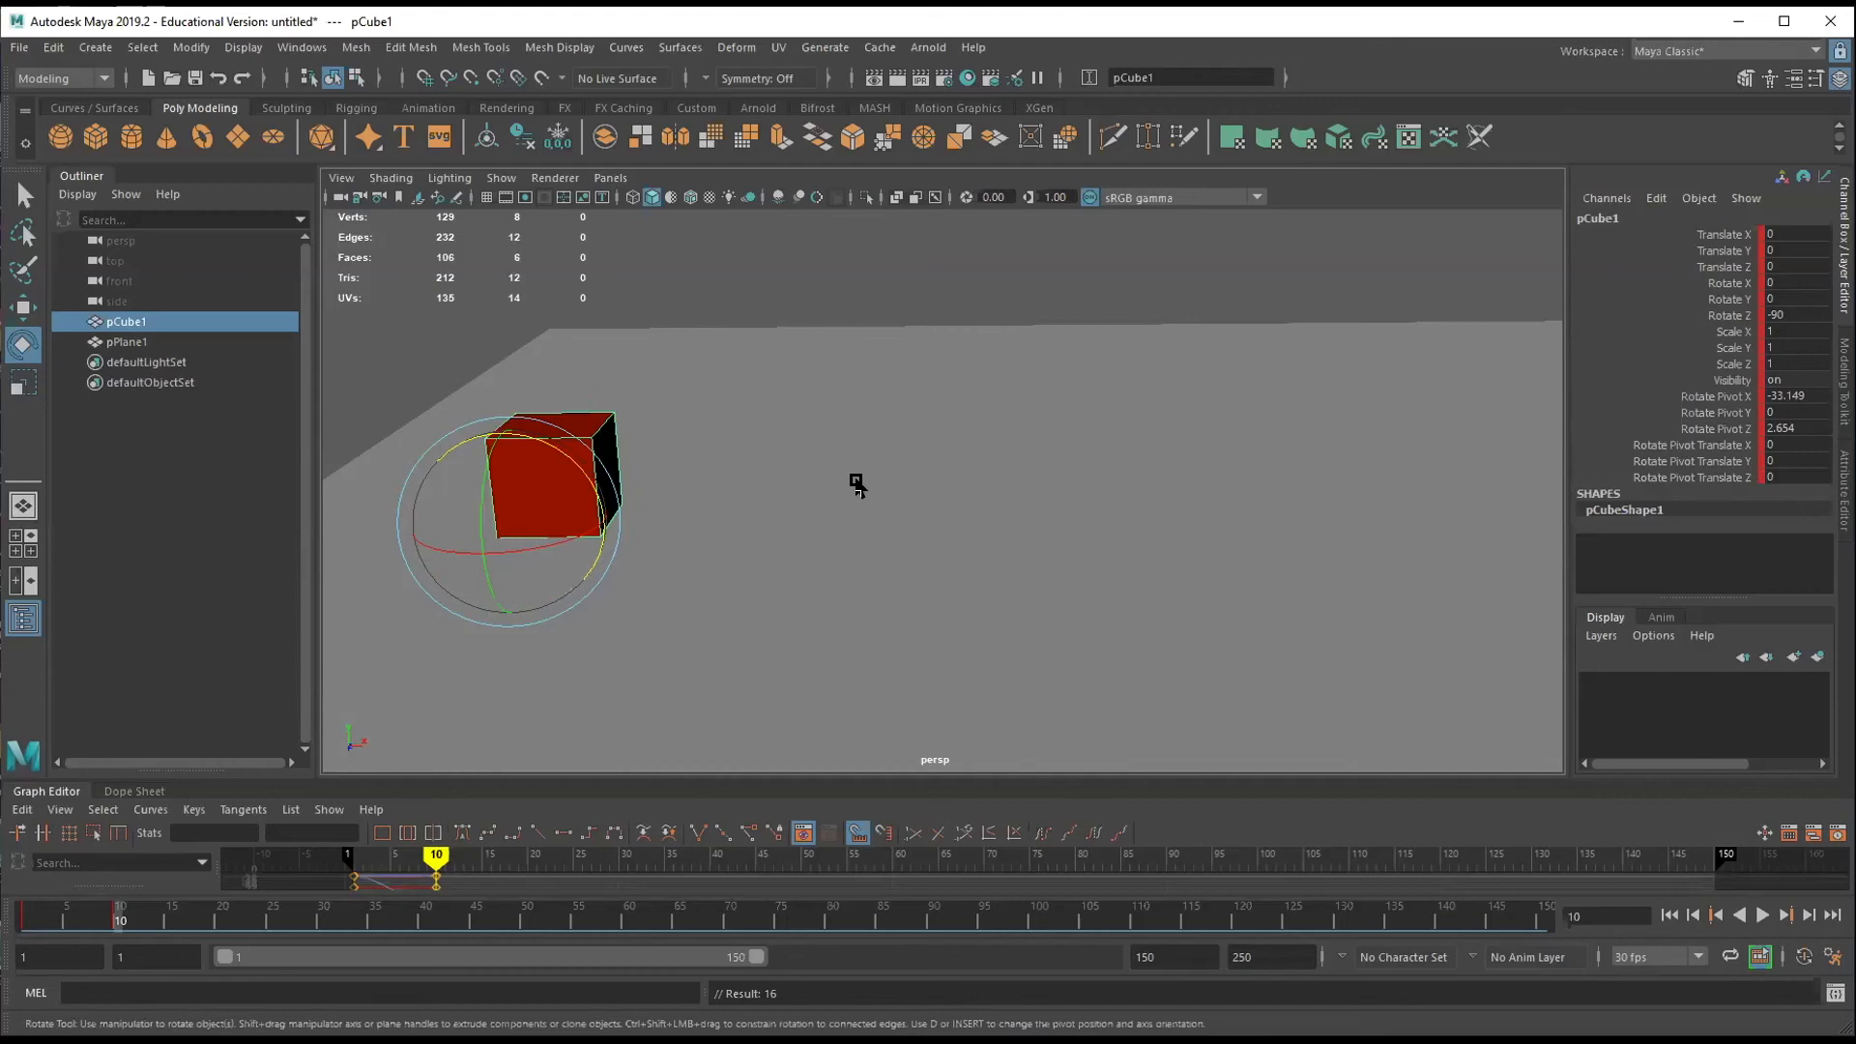
Snap the cube's pivot along X to the vertex at its new leading bottom edge and key all channels at frame 10.
key(w)
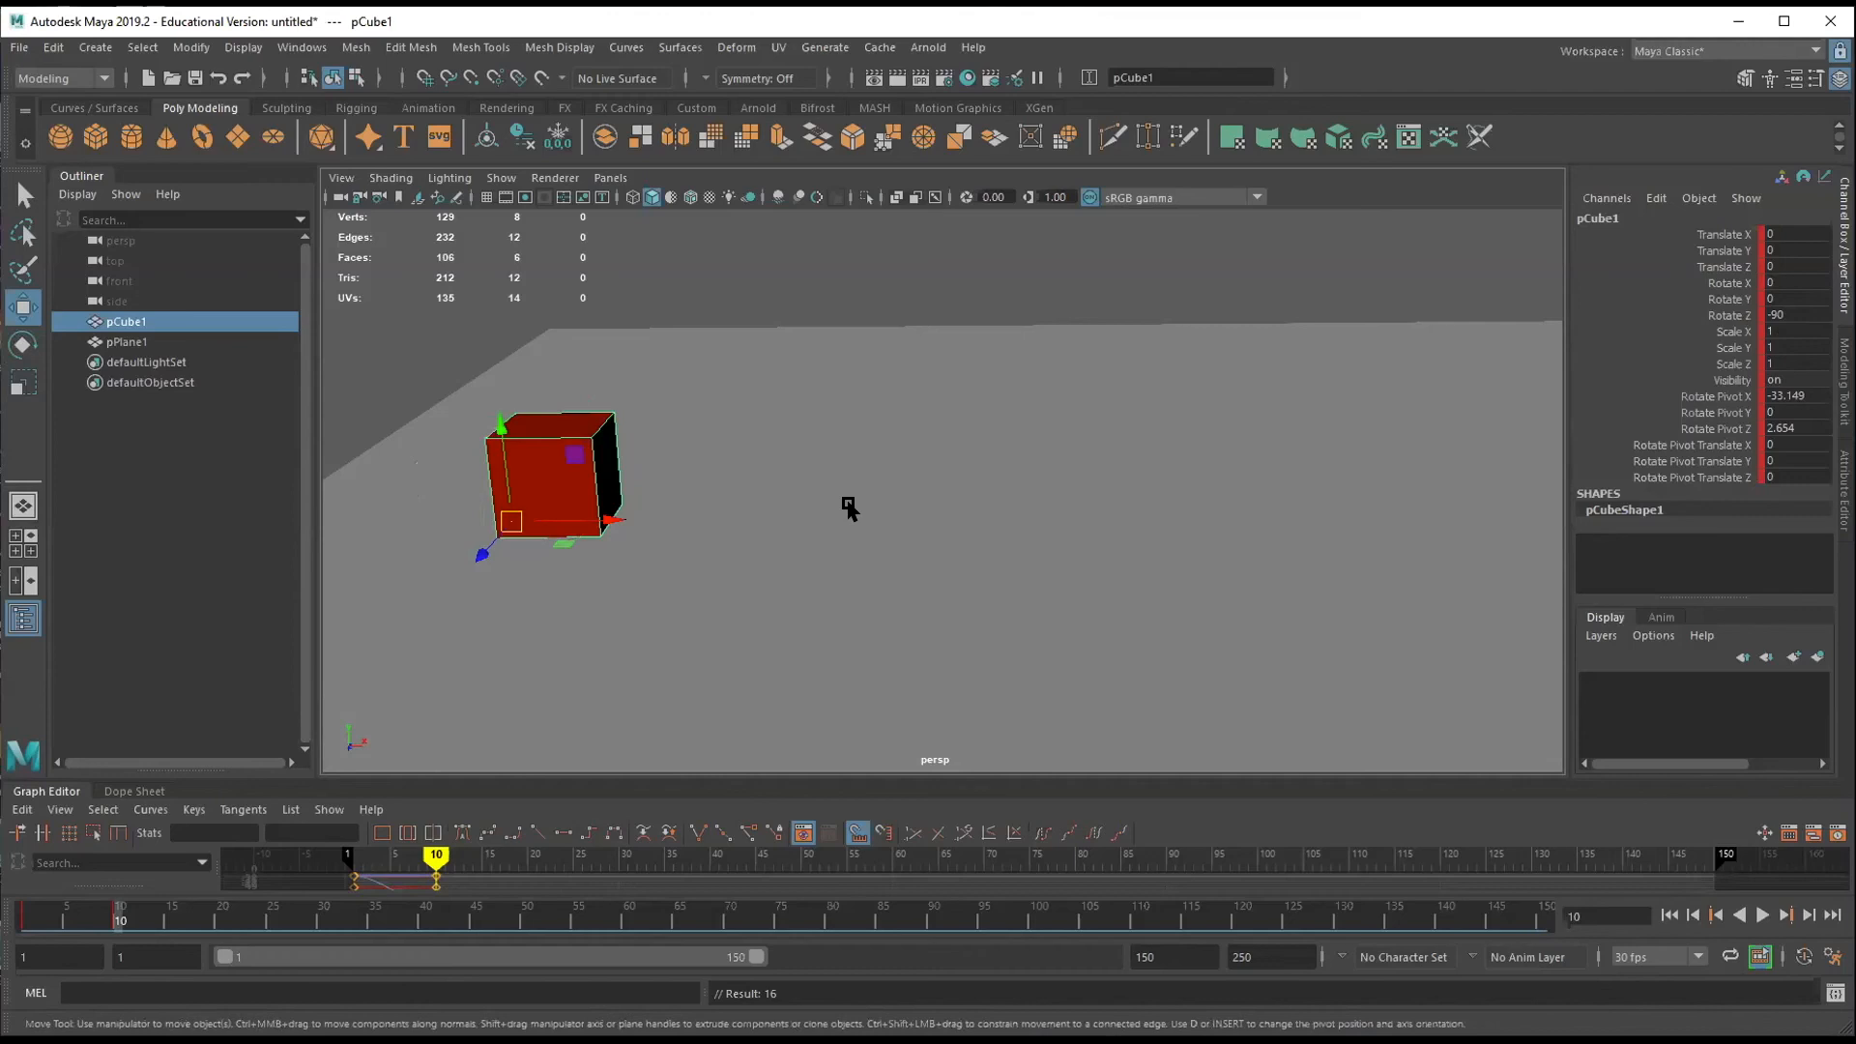
key(d)
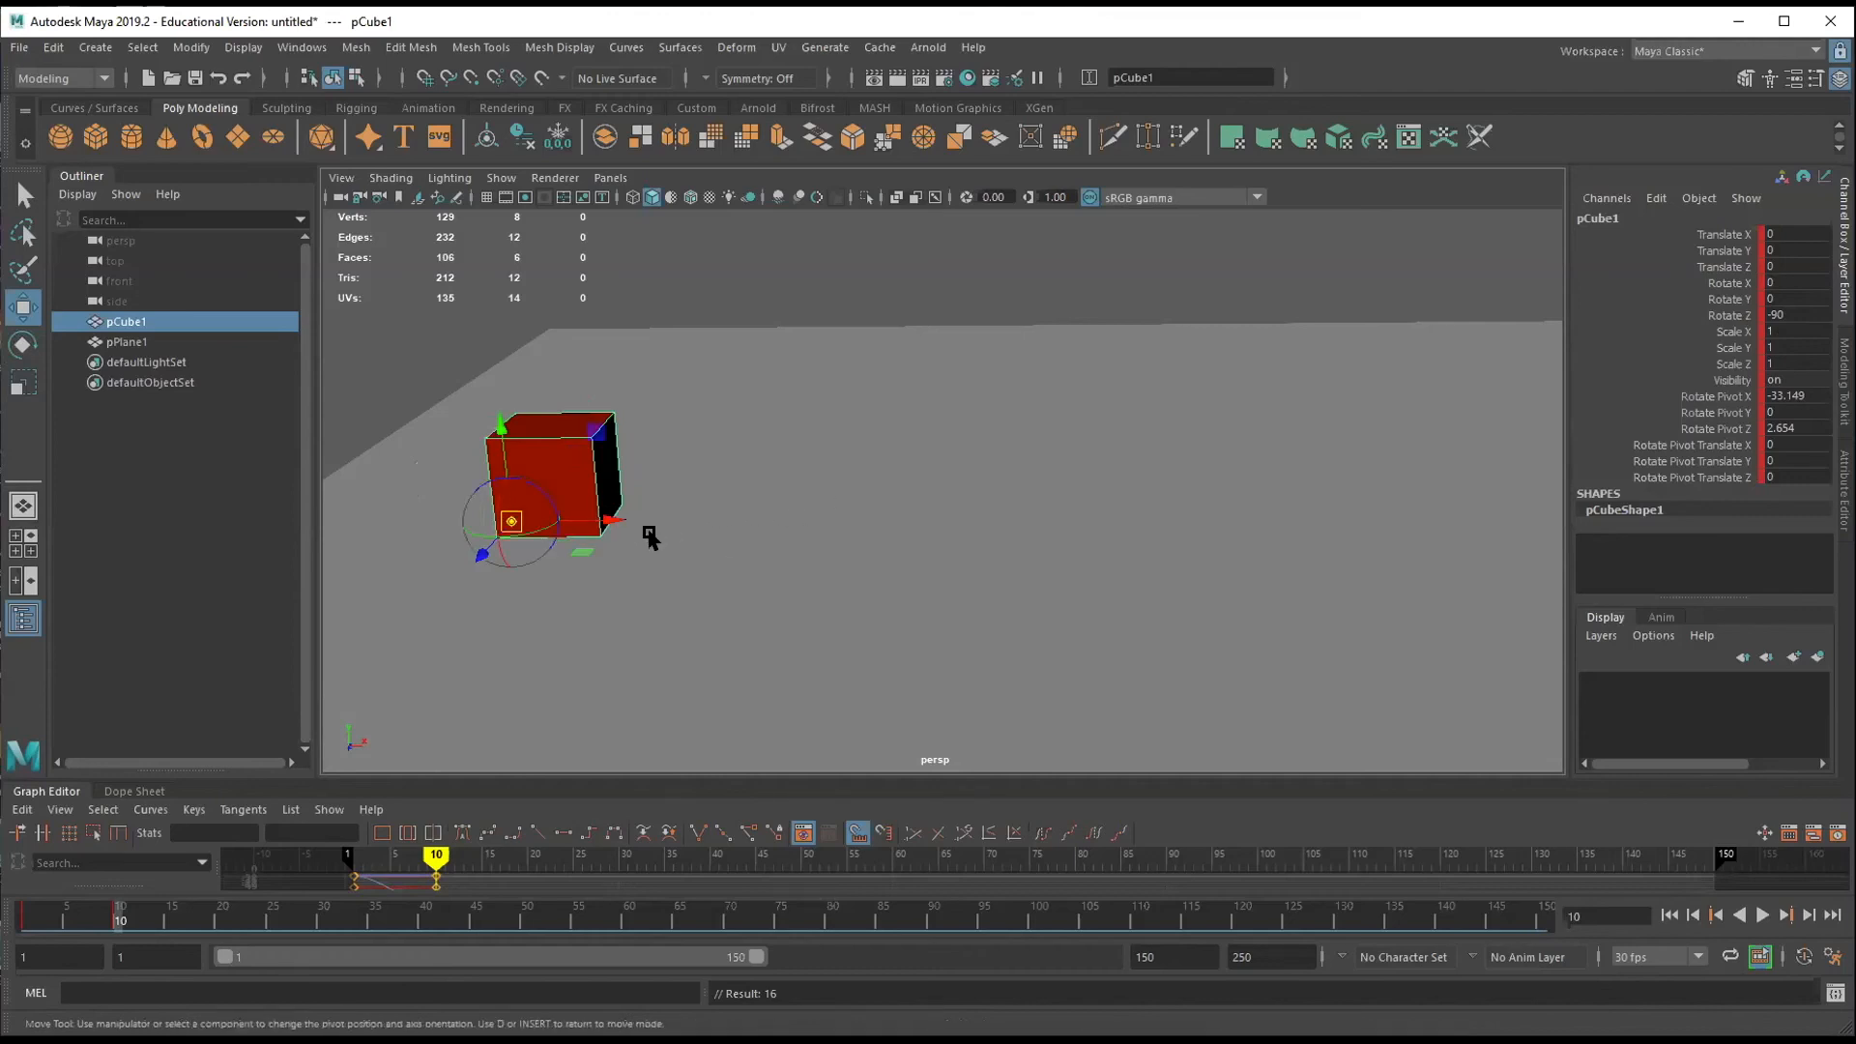
key(v)
drag(610, 523, 621, 524)
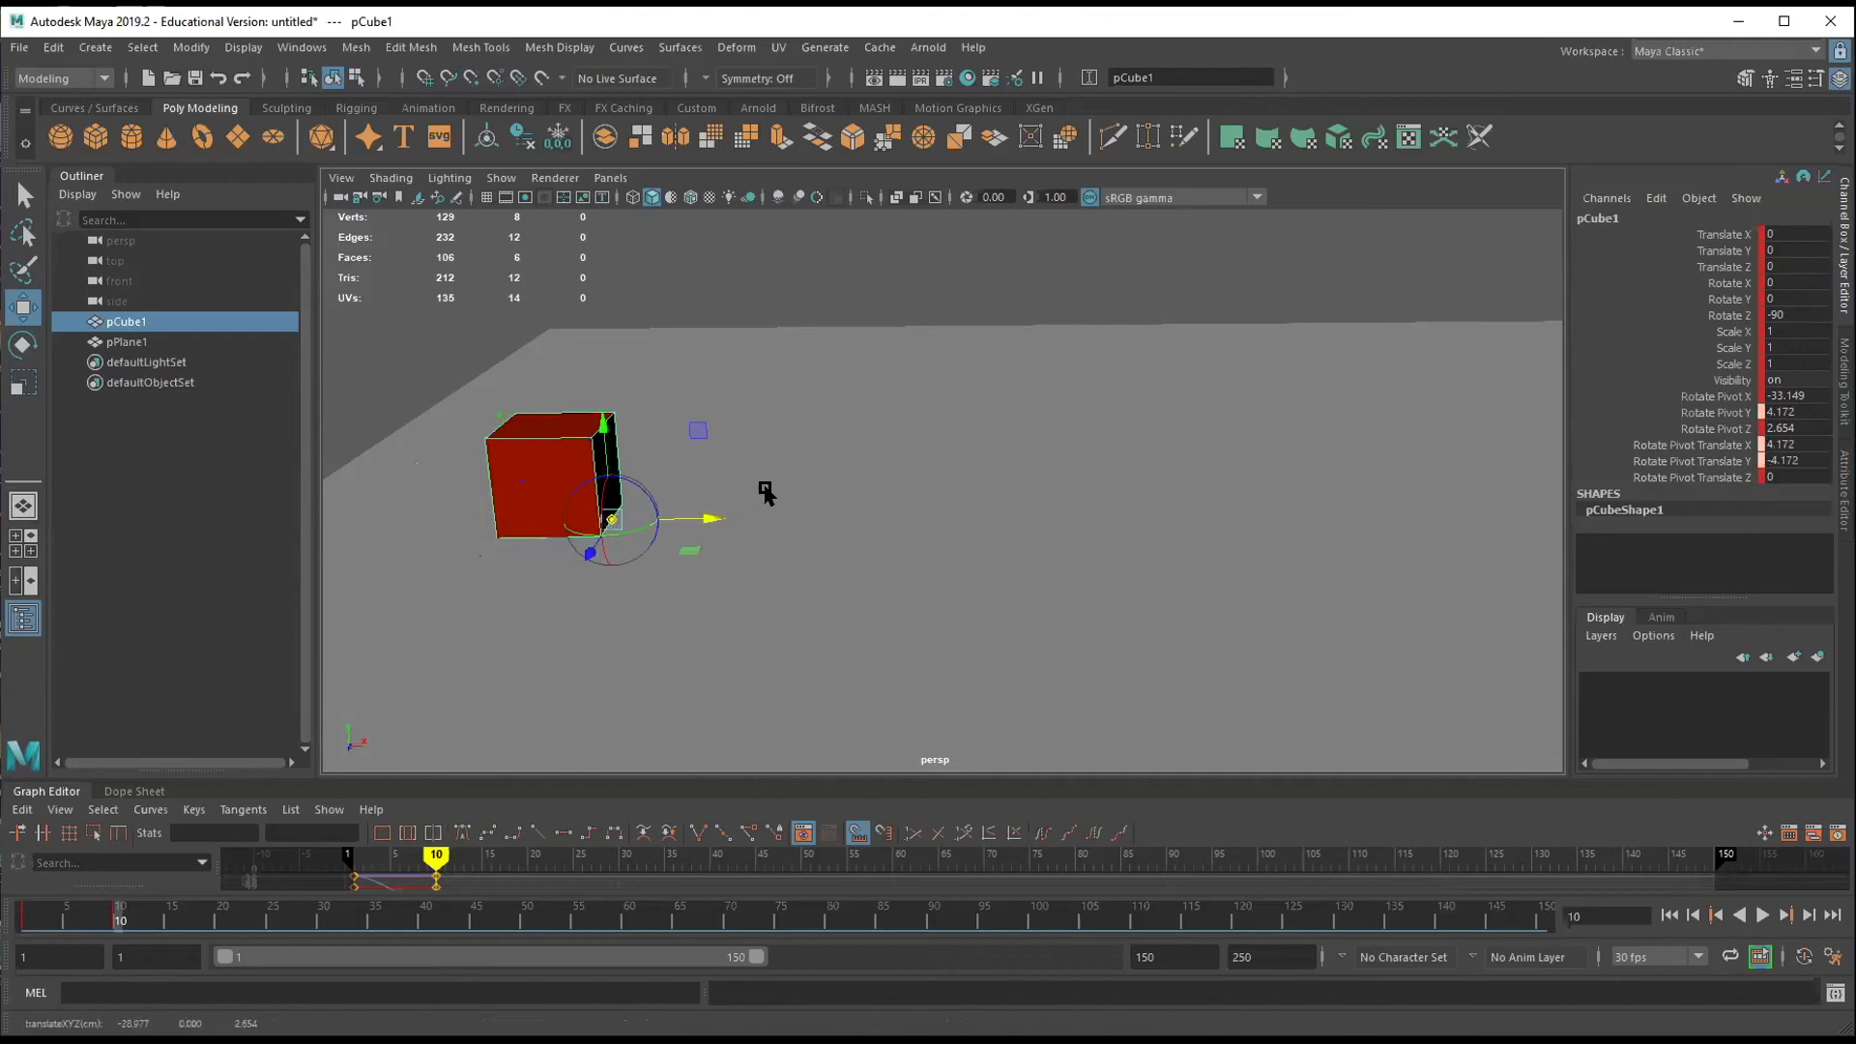
key(d)
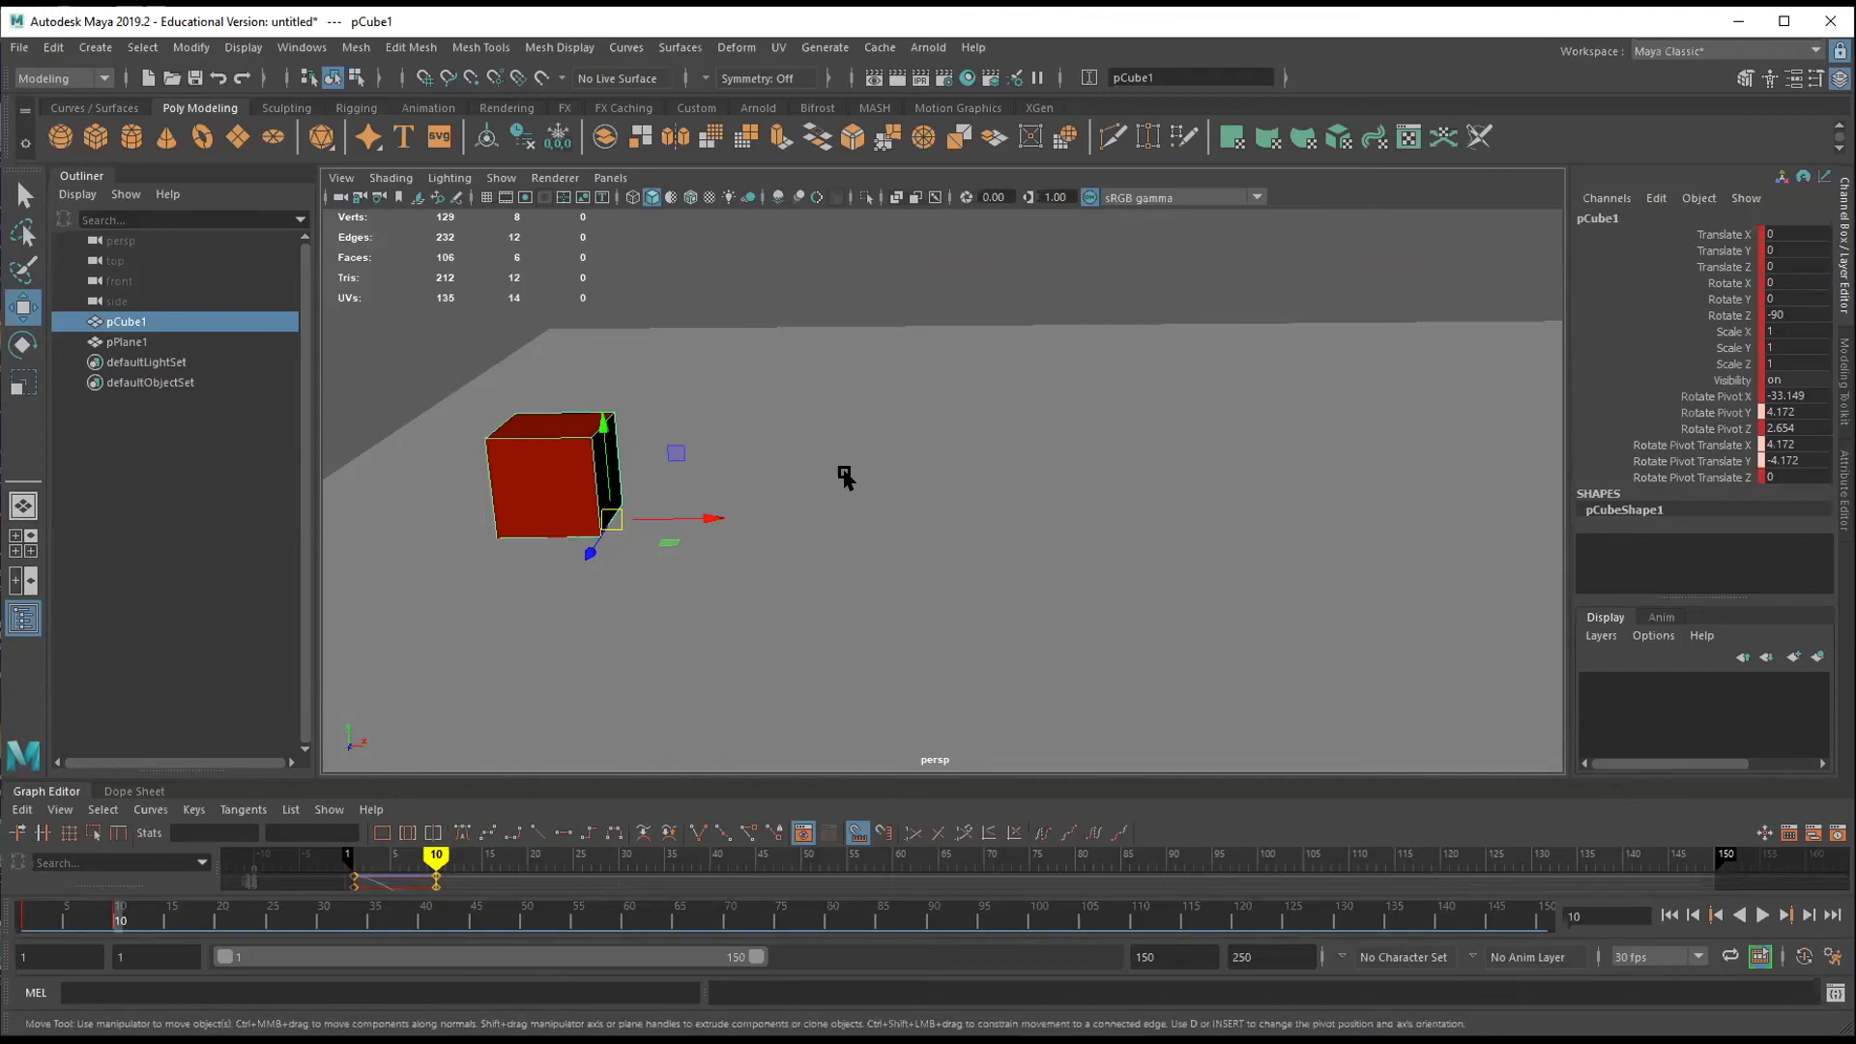
key(s)
At frame 20, roll the cube over its new pivot to a Rotate Z of -180 and key all channels.
click(221, 917)
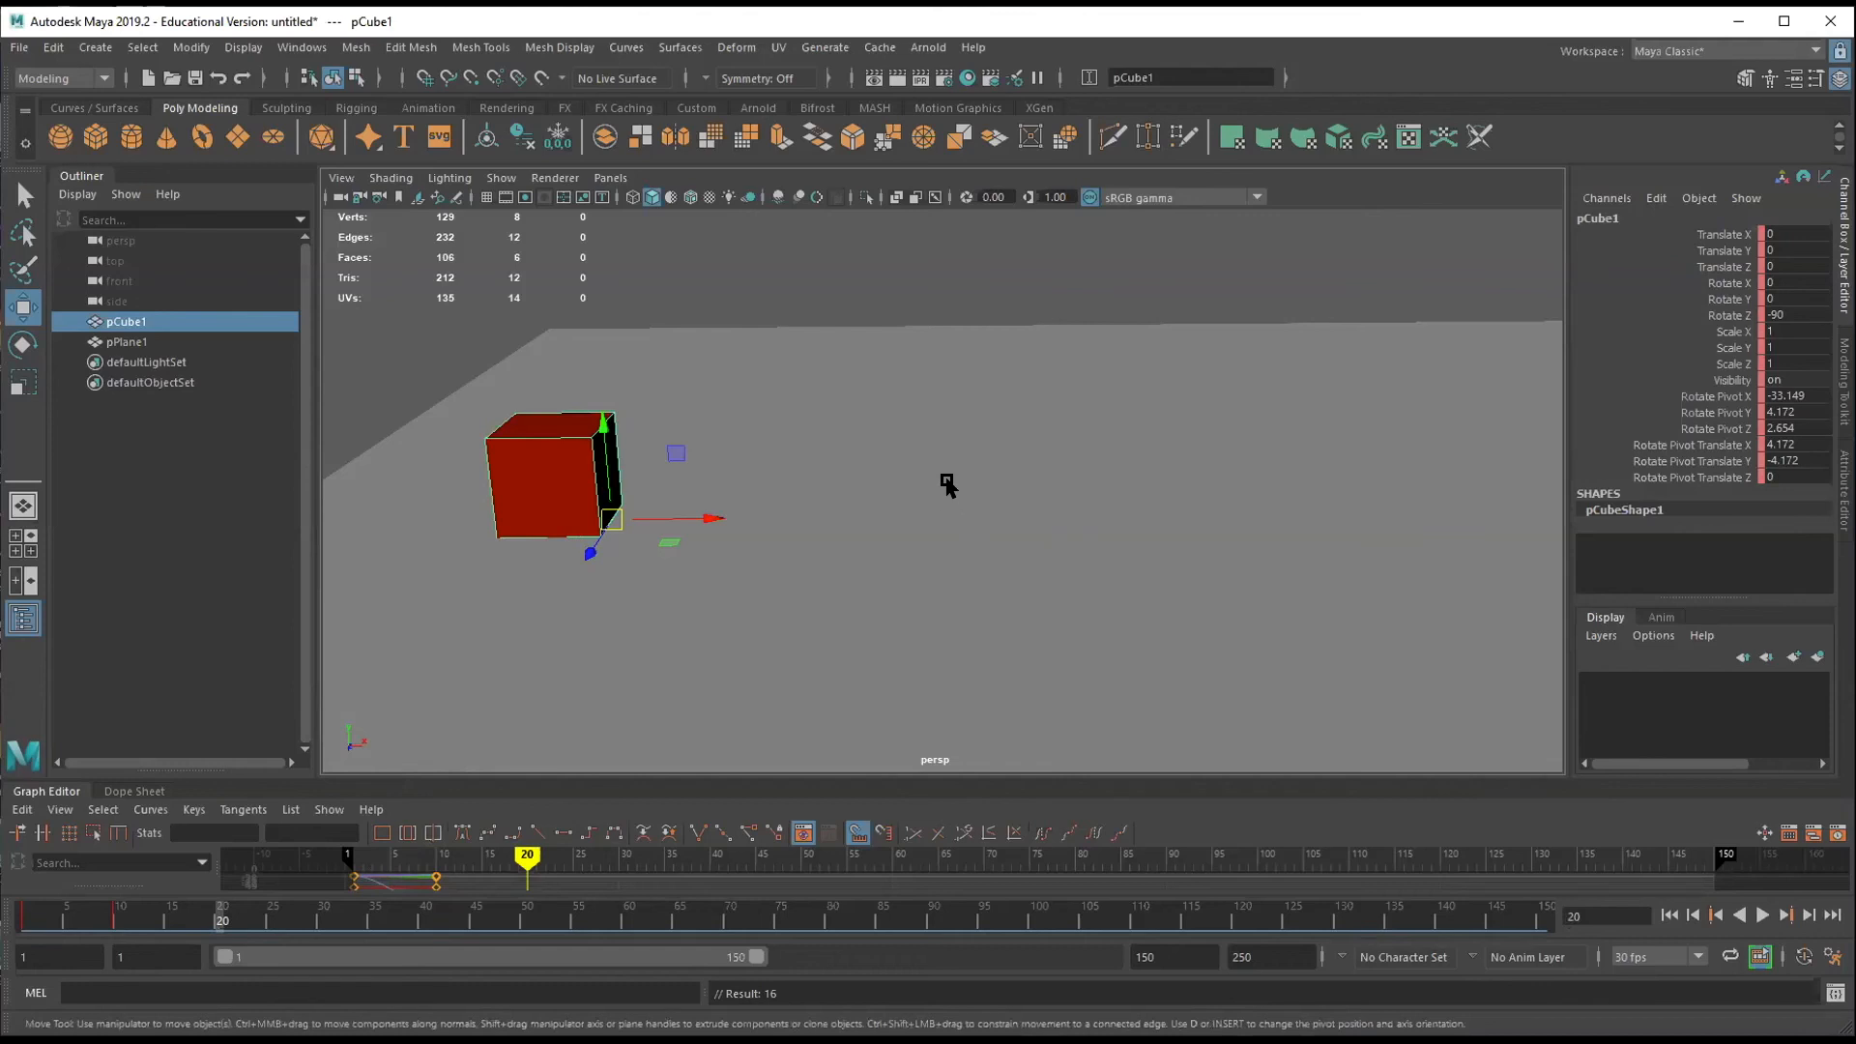
key(e)
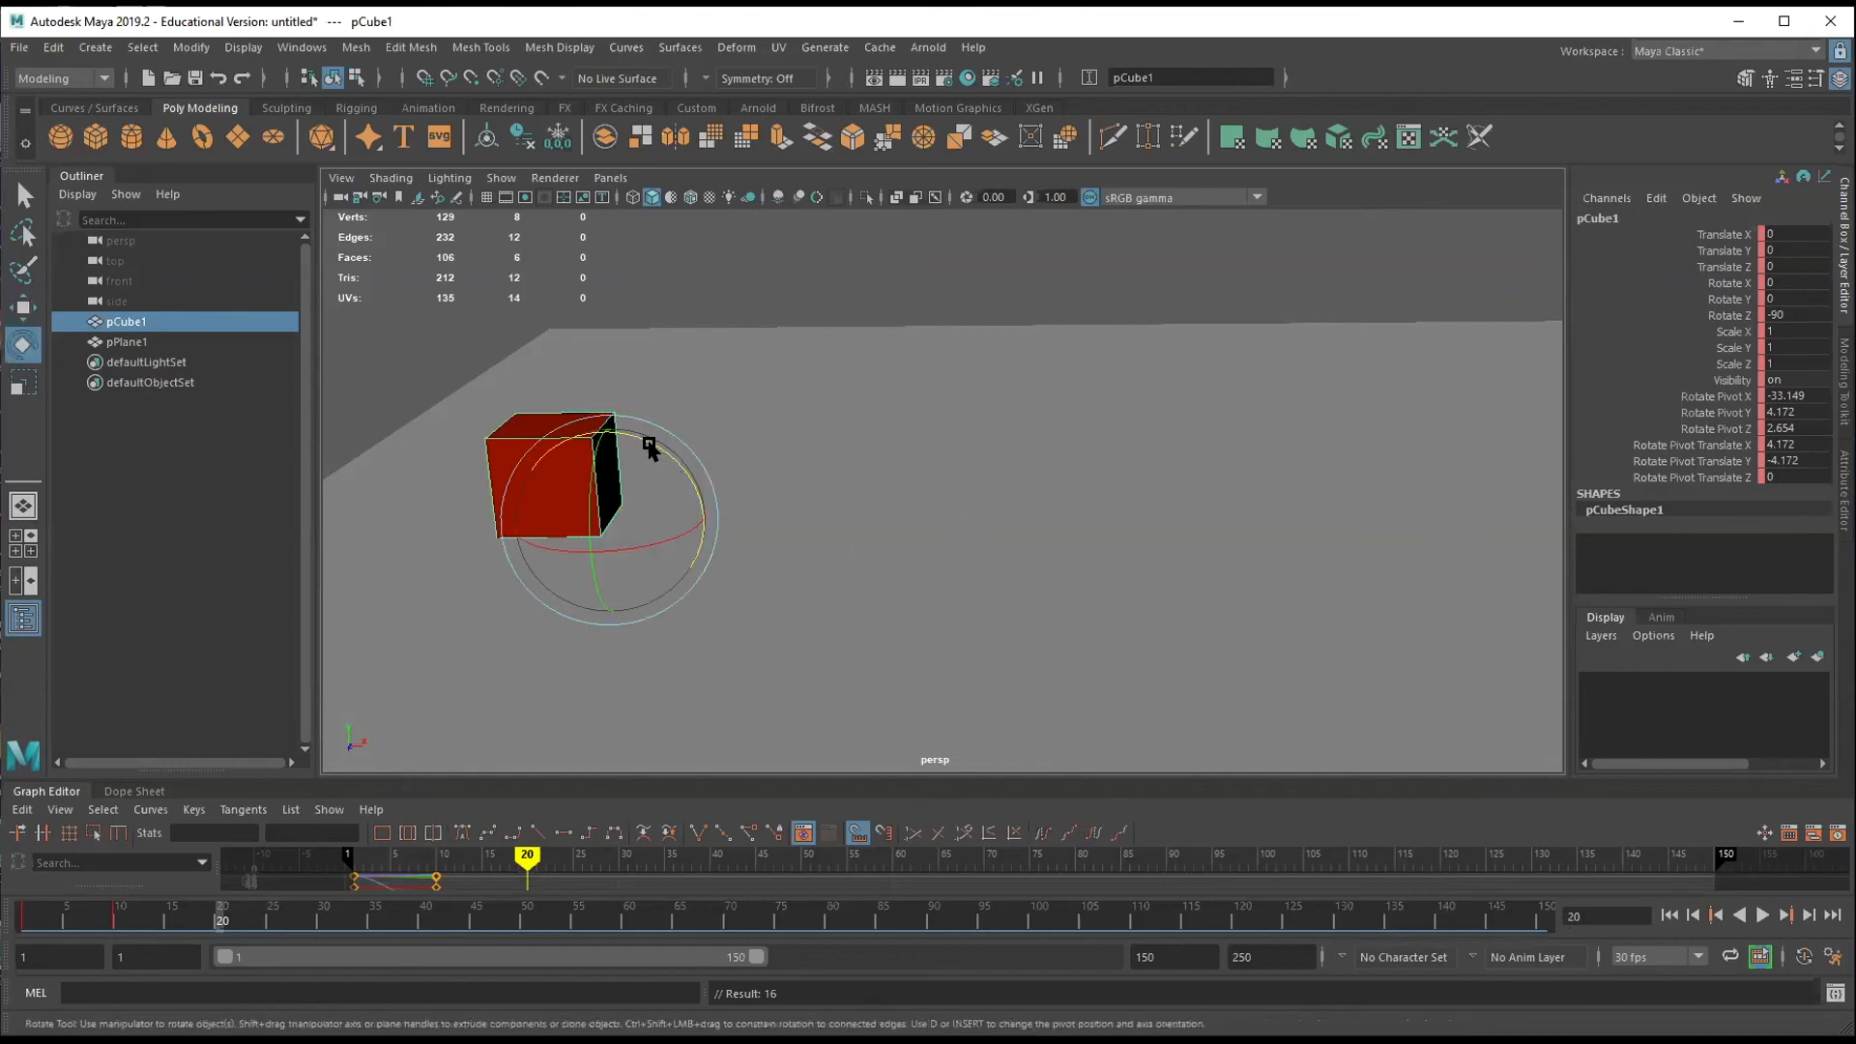
drag(635, 436, 750, 539)
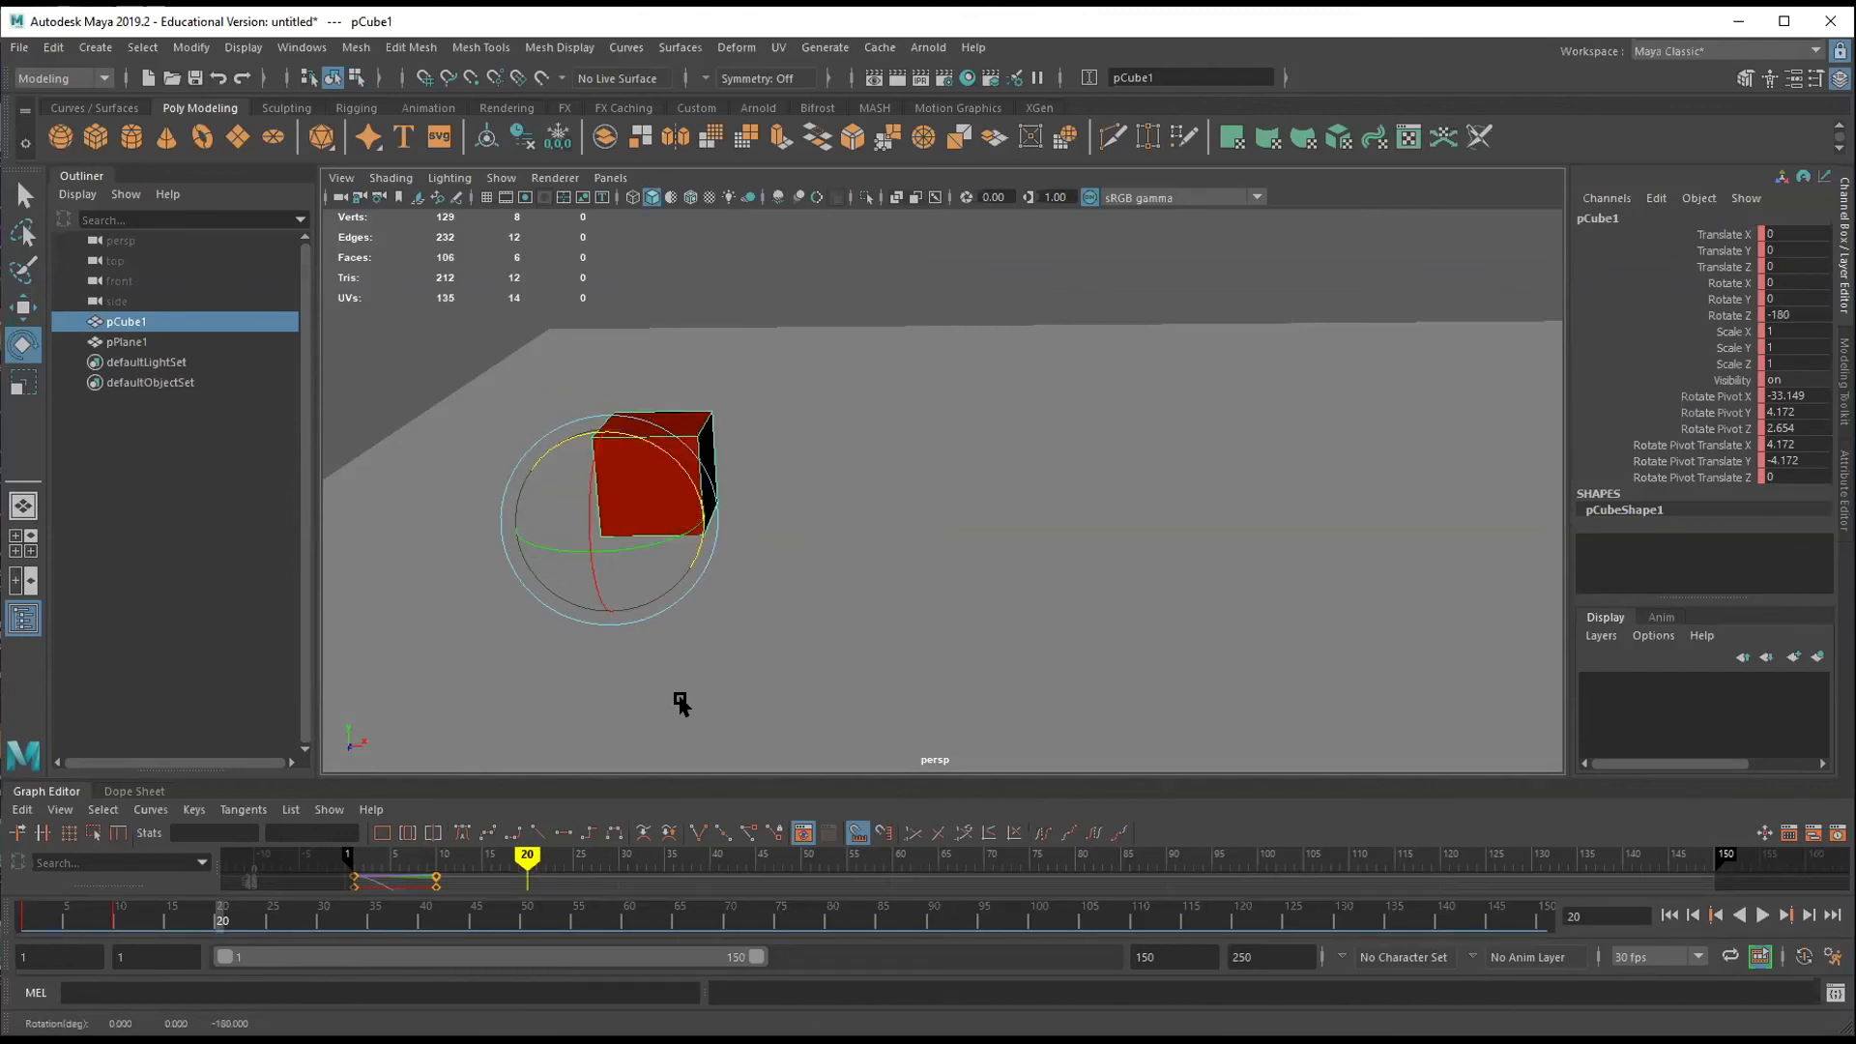
key(s)
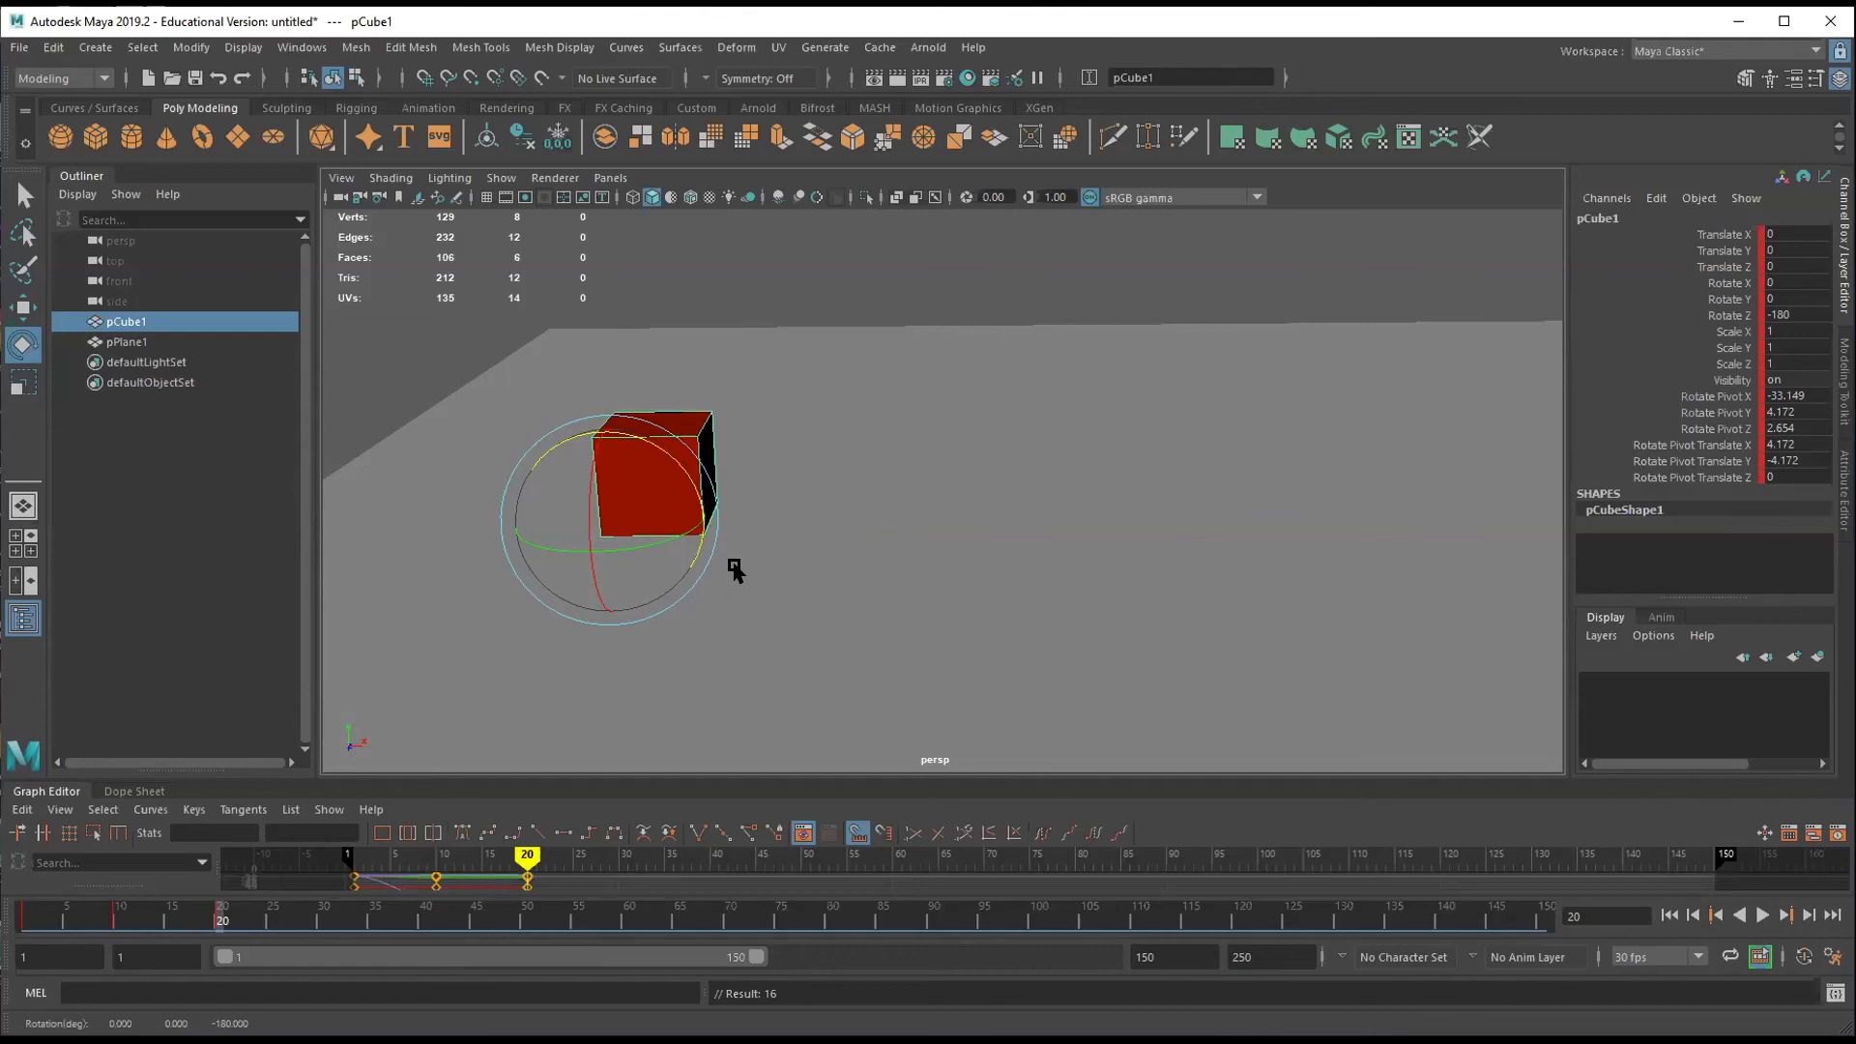
Vertex-snap the pivot along X to the cube's next leading bottom edge, giving a Rotate Pivot X of -37.322, and key it at frame 20.
key(w)
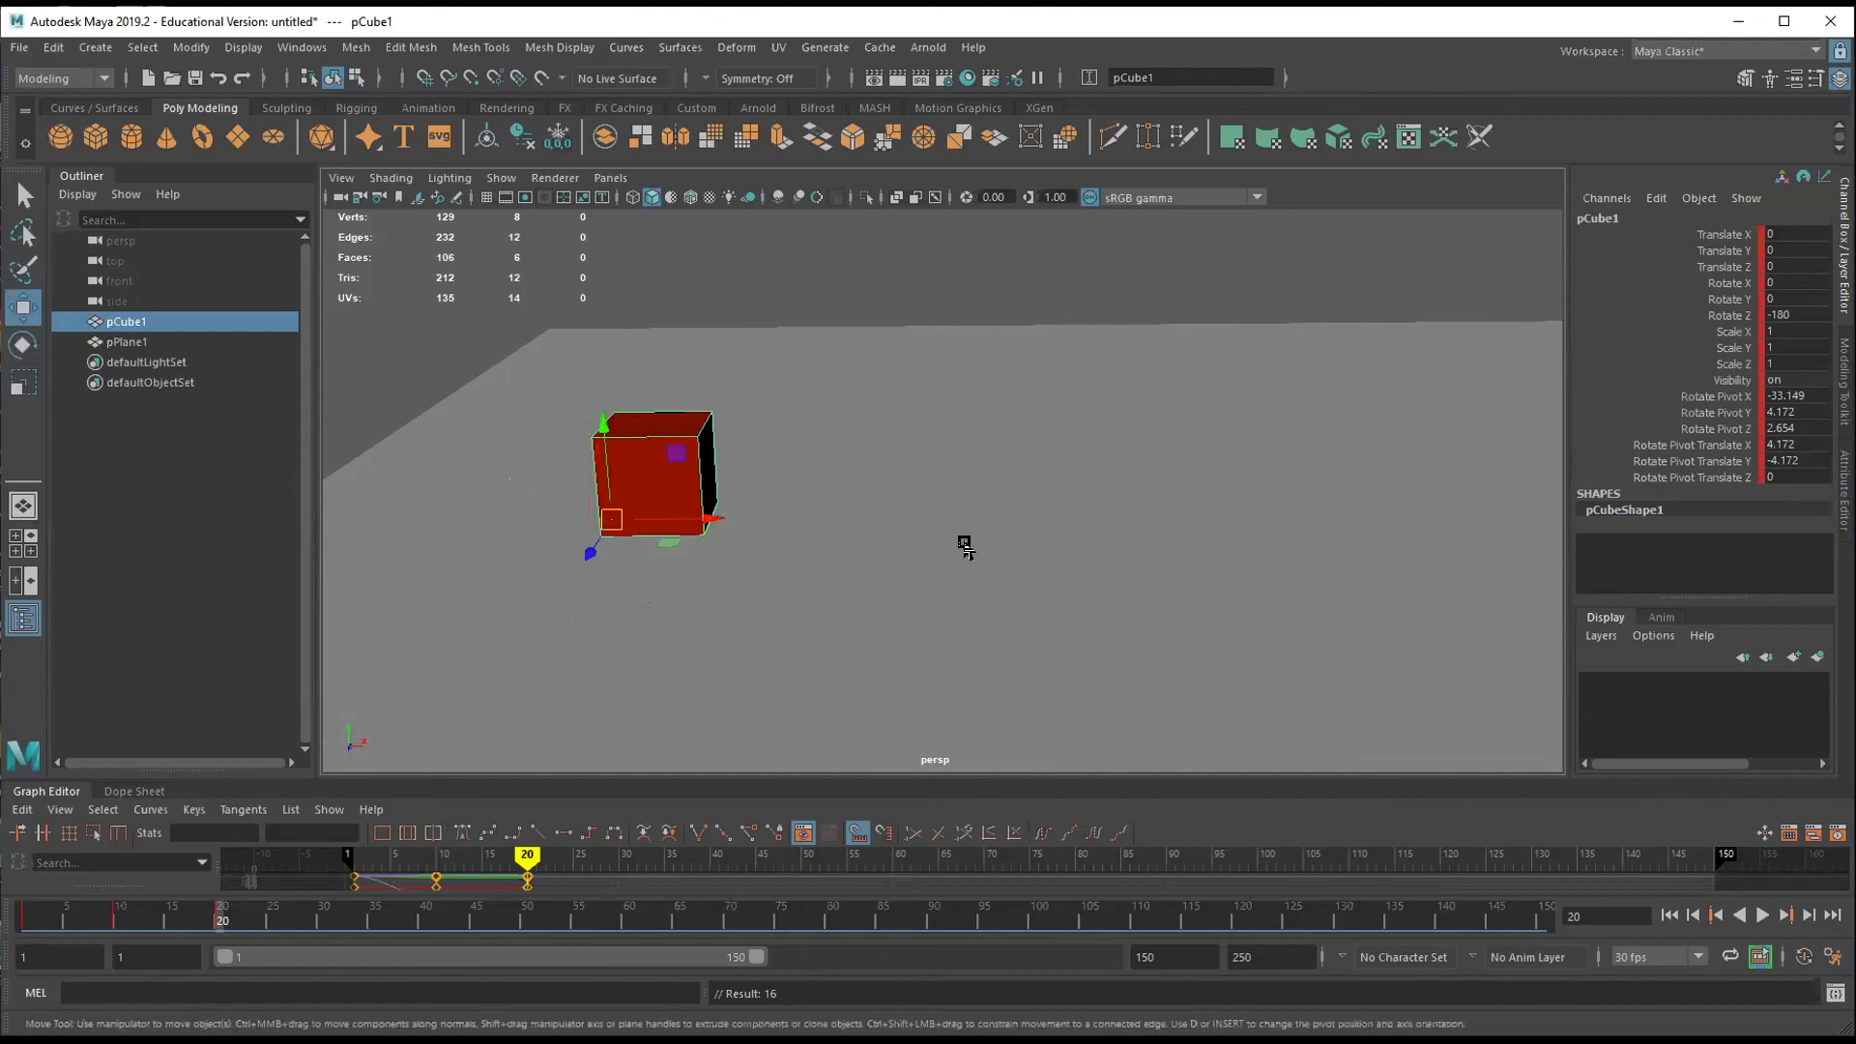
alt+drag(1026, 496, 995, 502)
key(d)
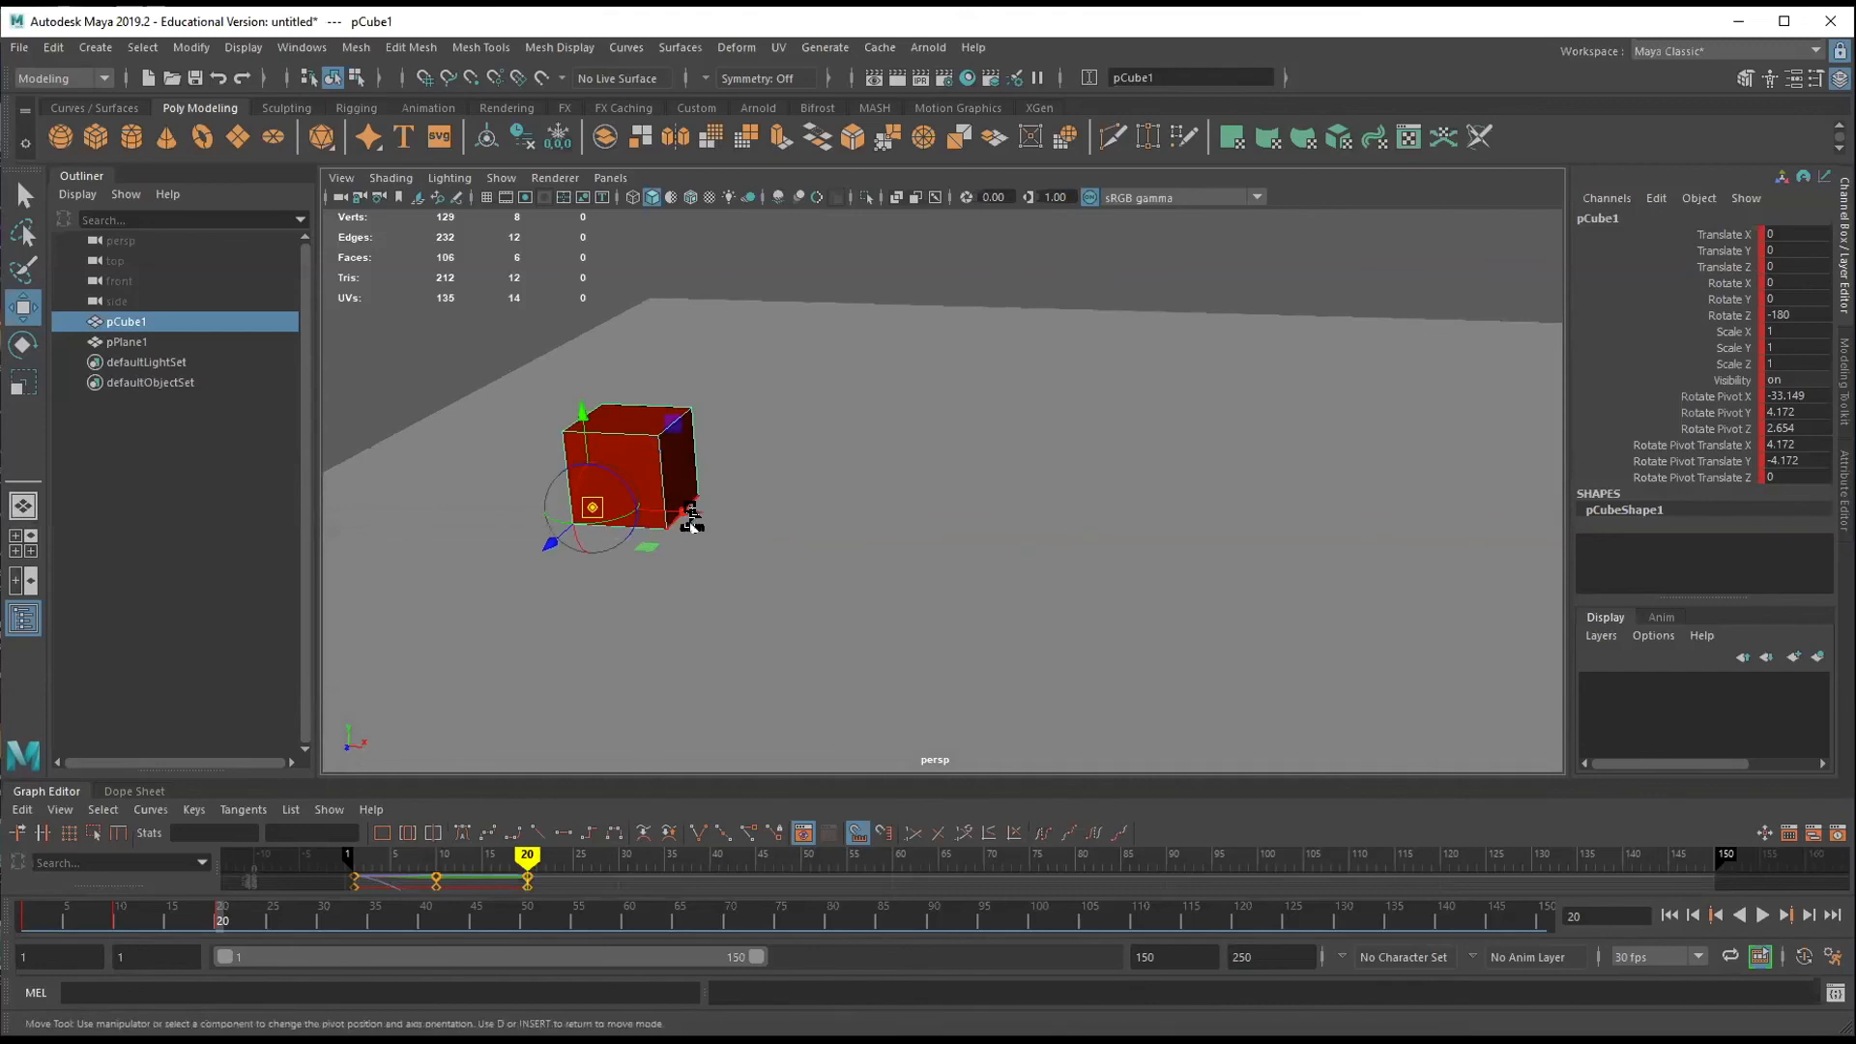
key(v)
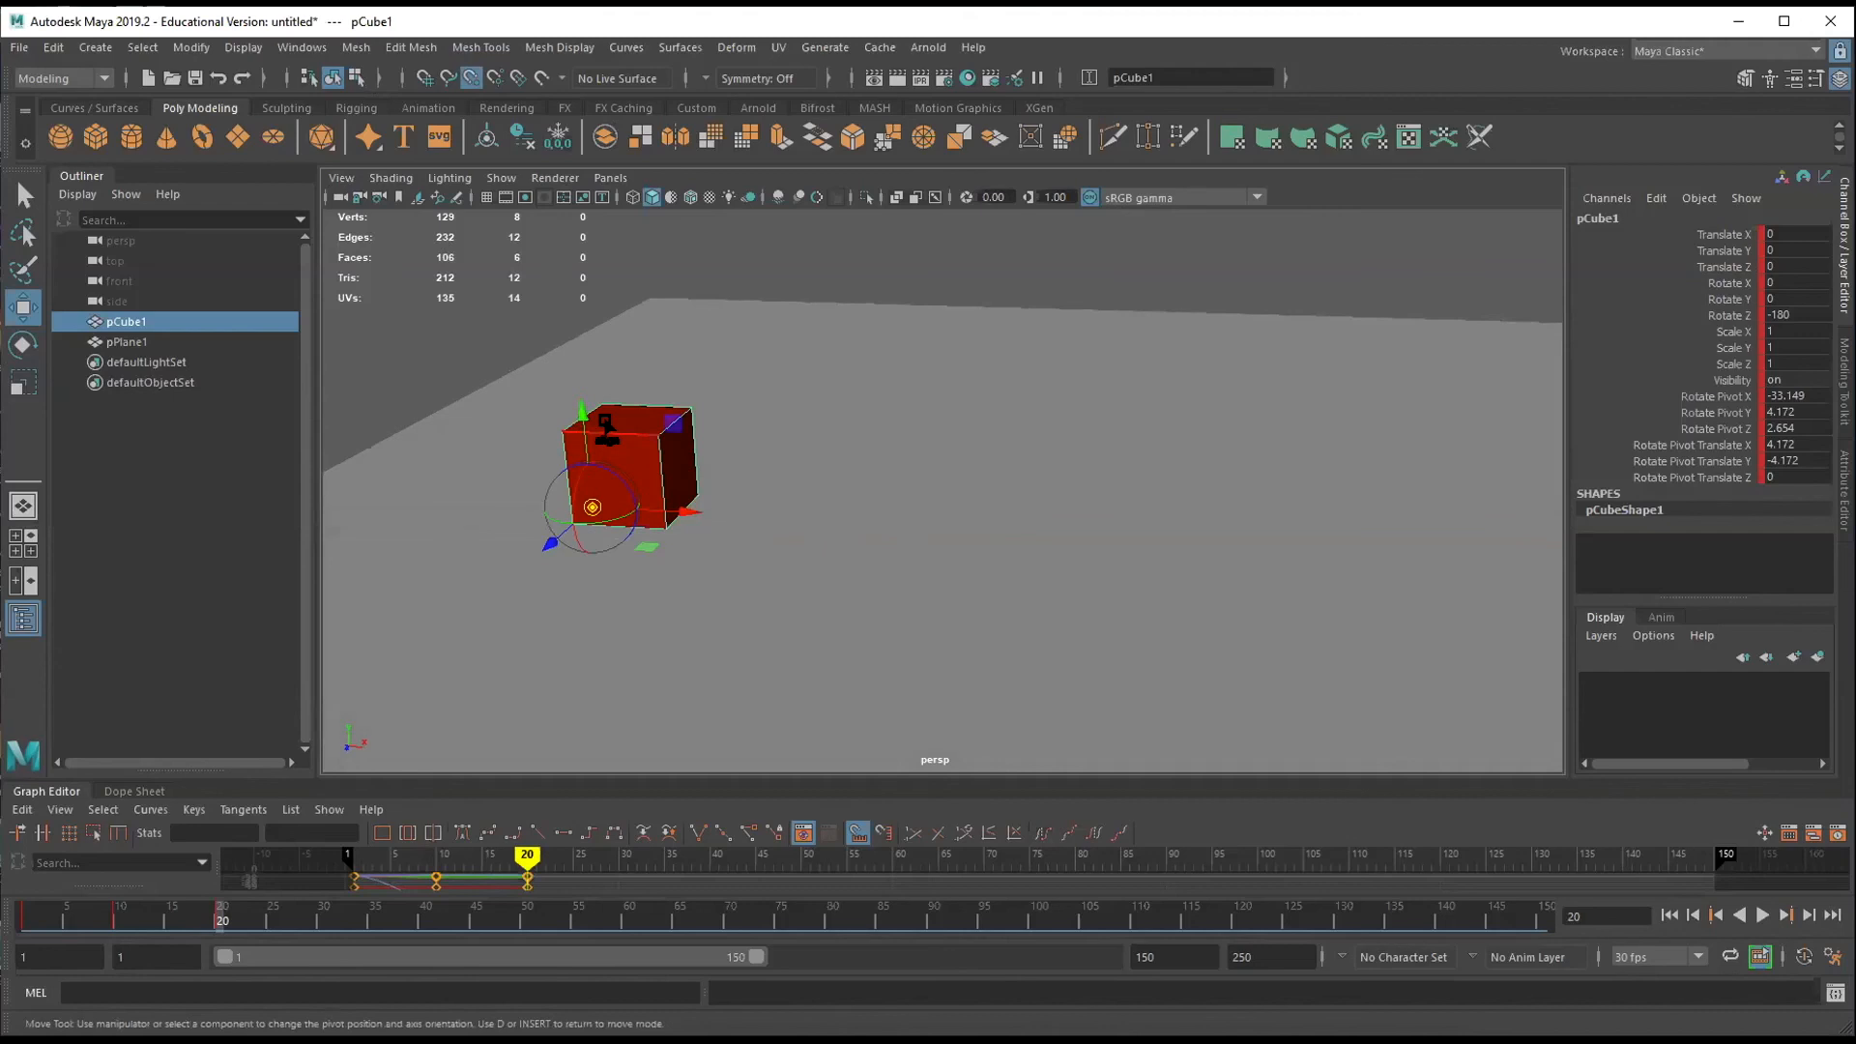
drag(688, 512, 704, 522)
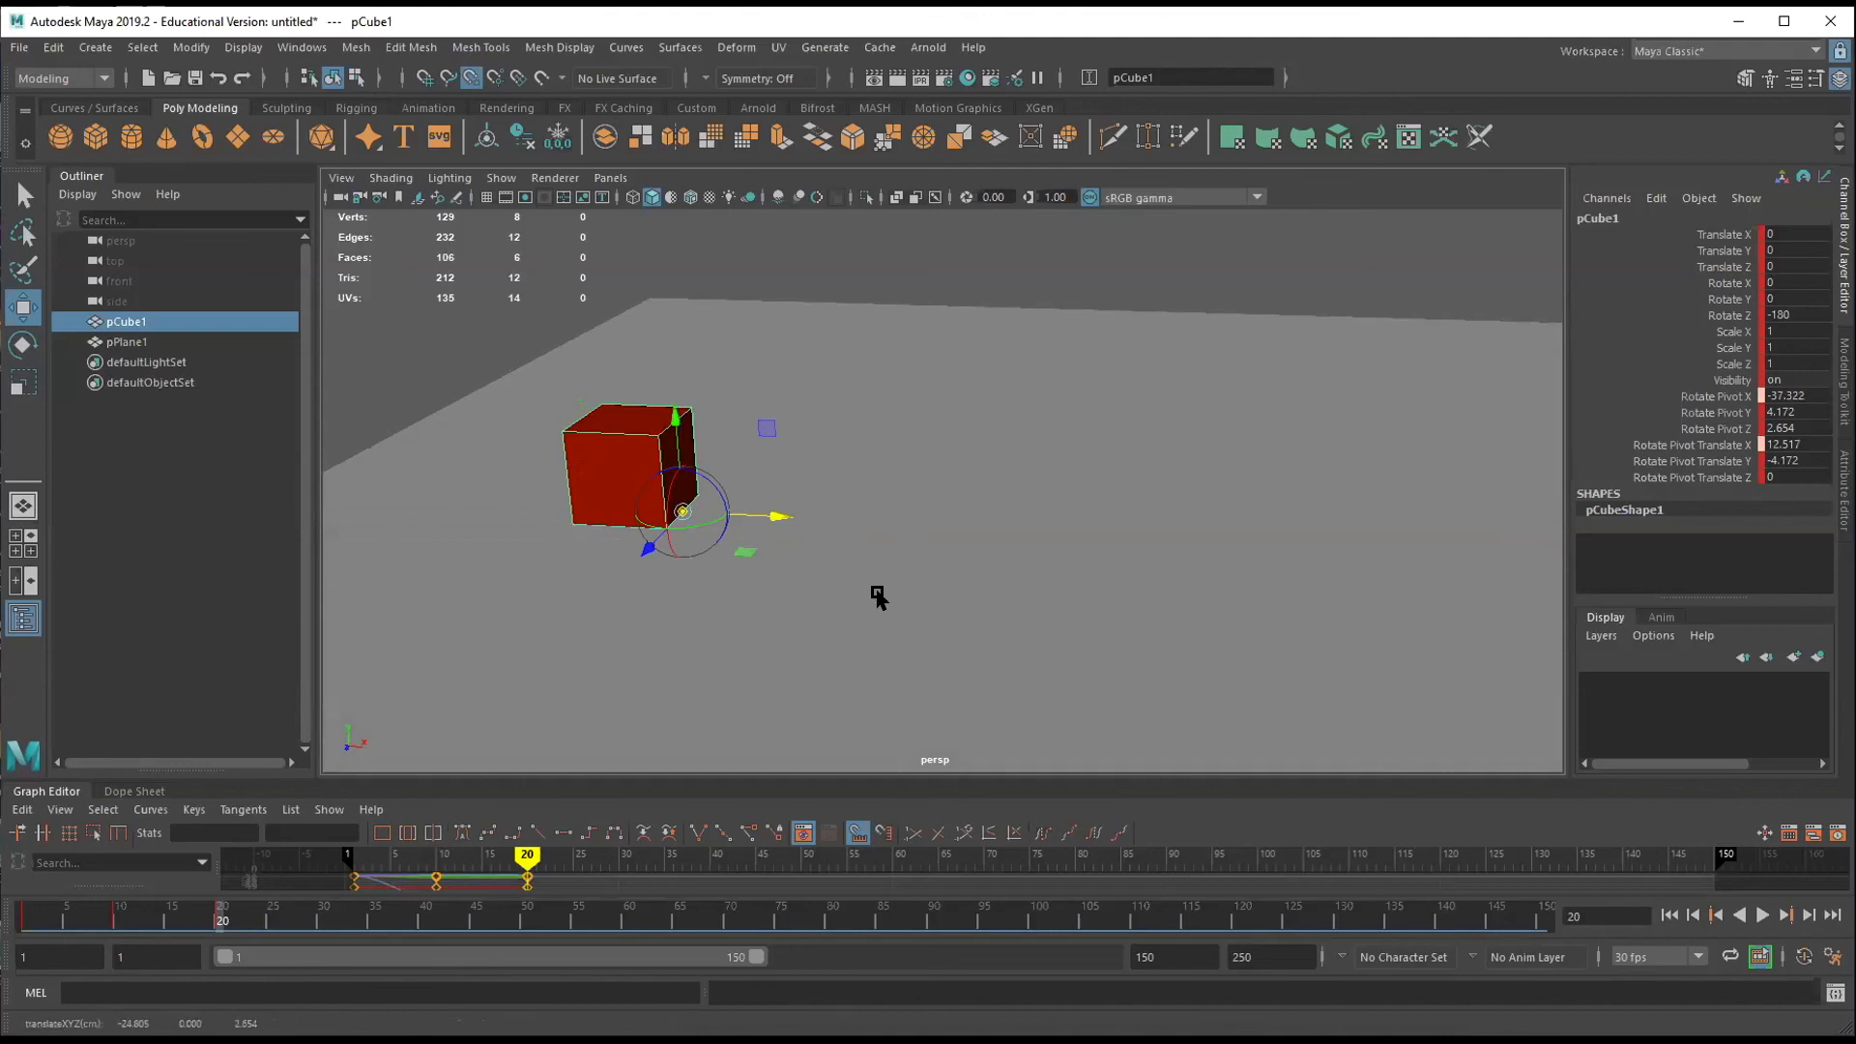
key(d)
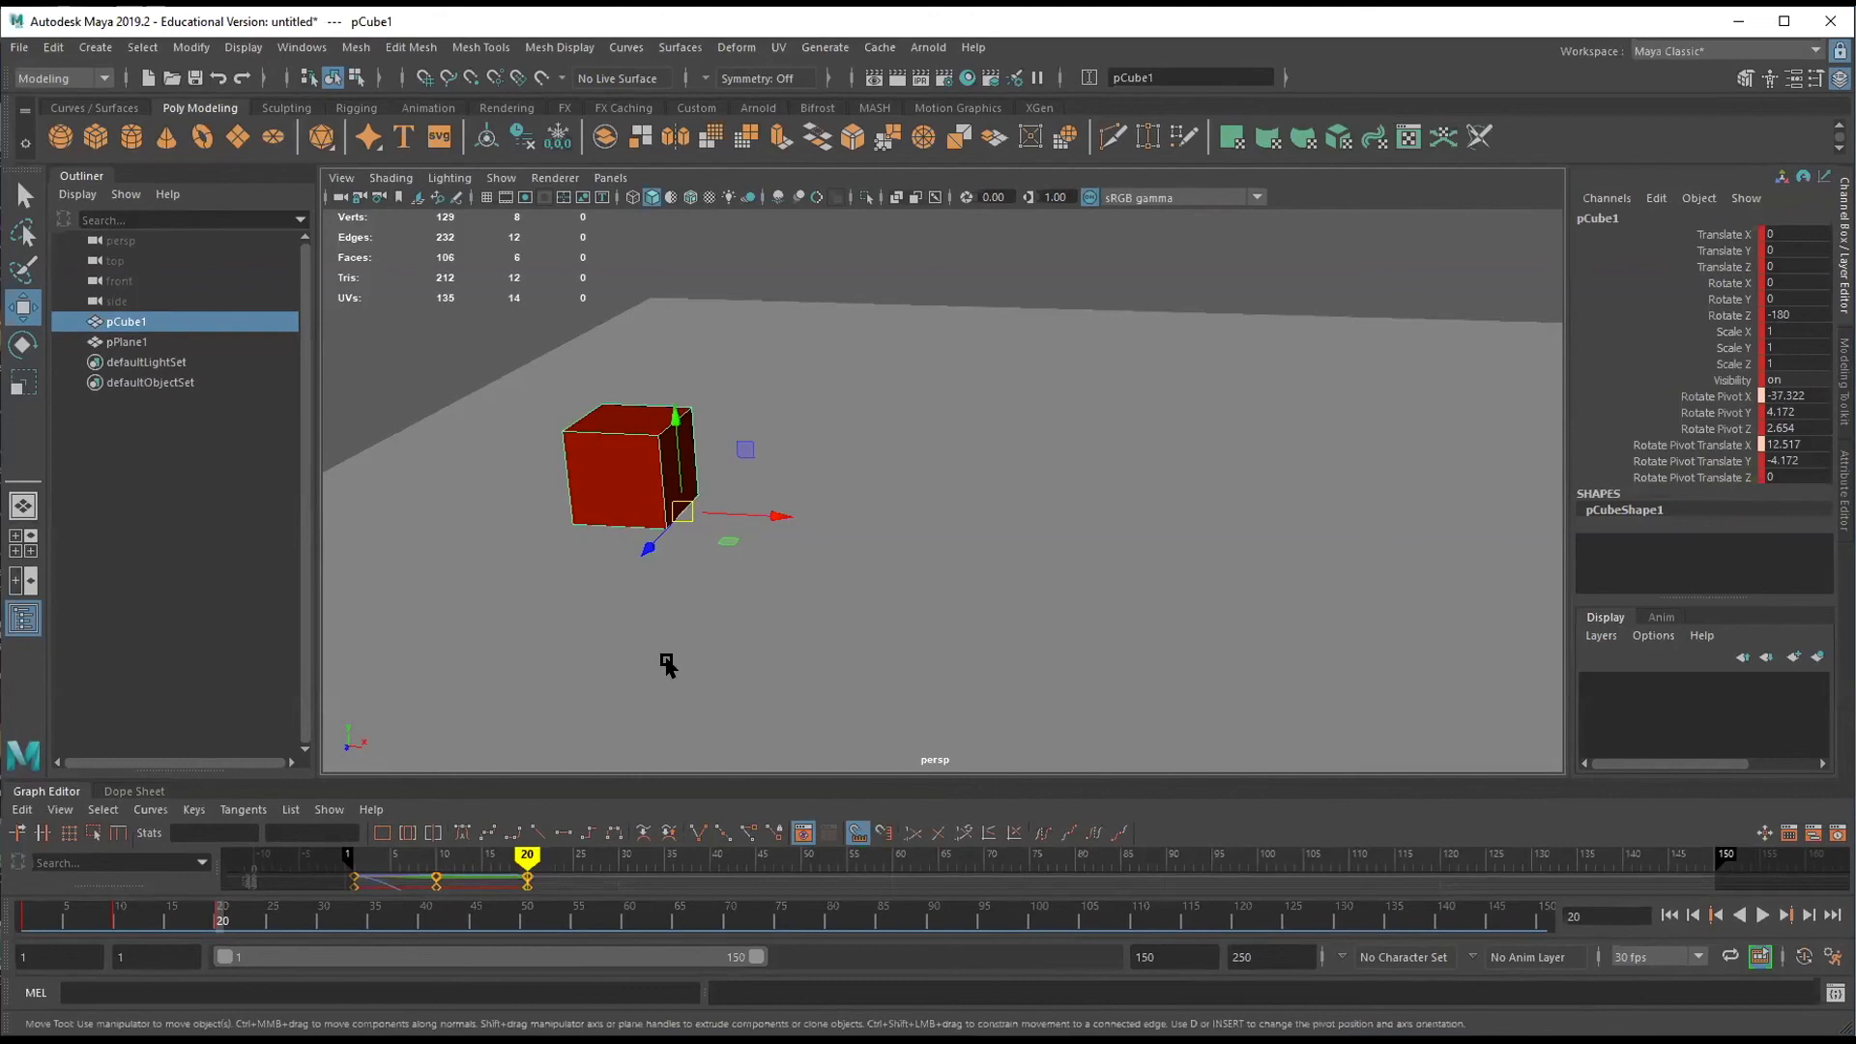
key(s)
Return to frame 1 and enlarge the Graph Editor so the cube's animation curves and channel list are in view.
click(23, 918)
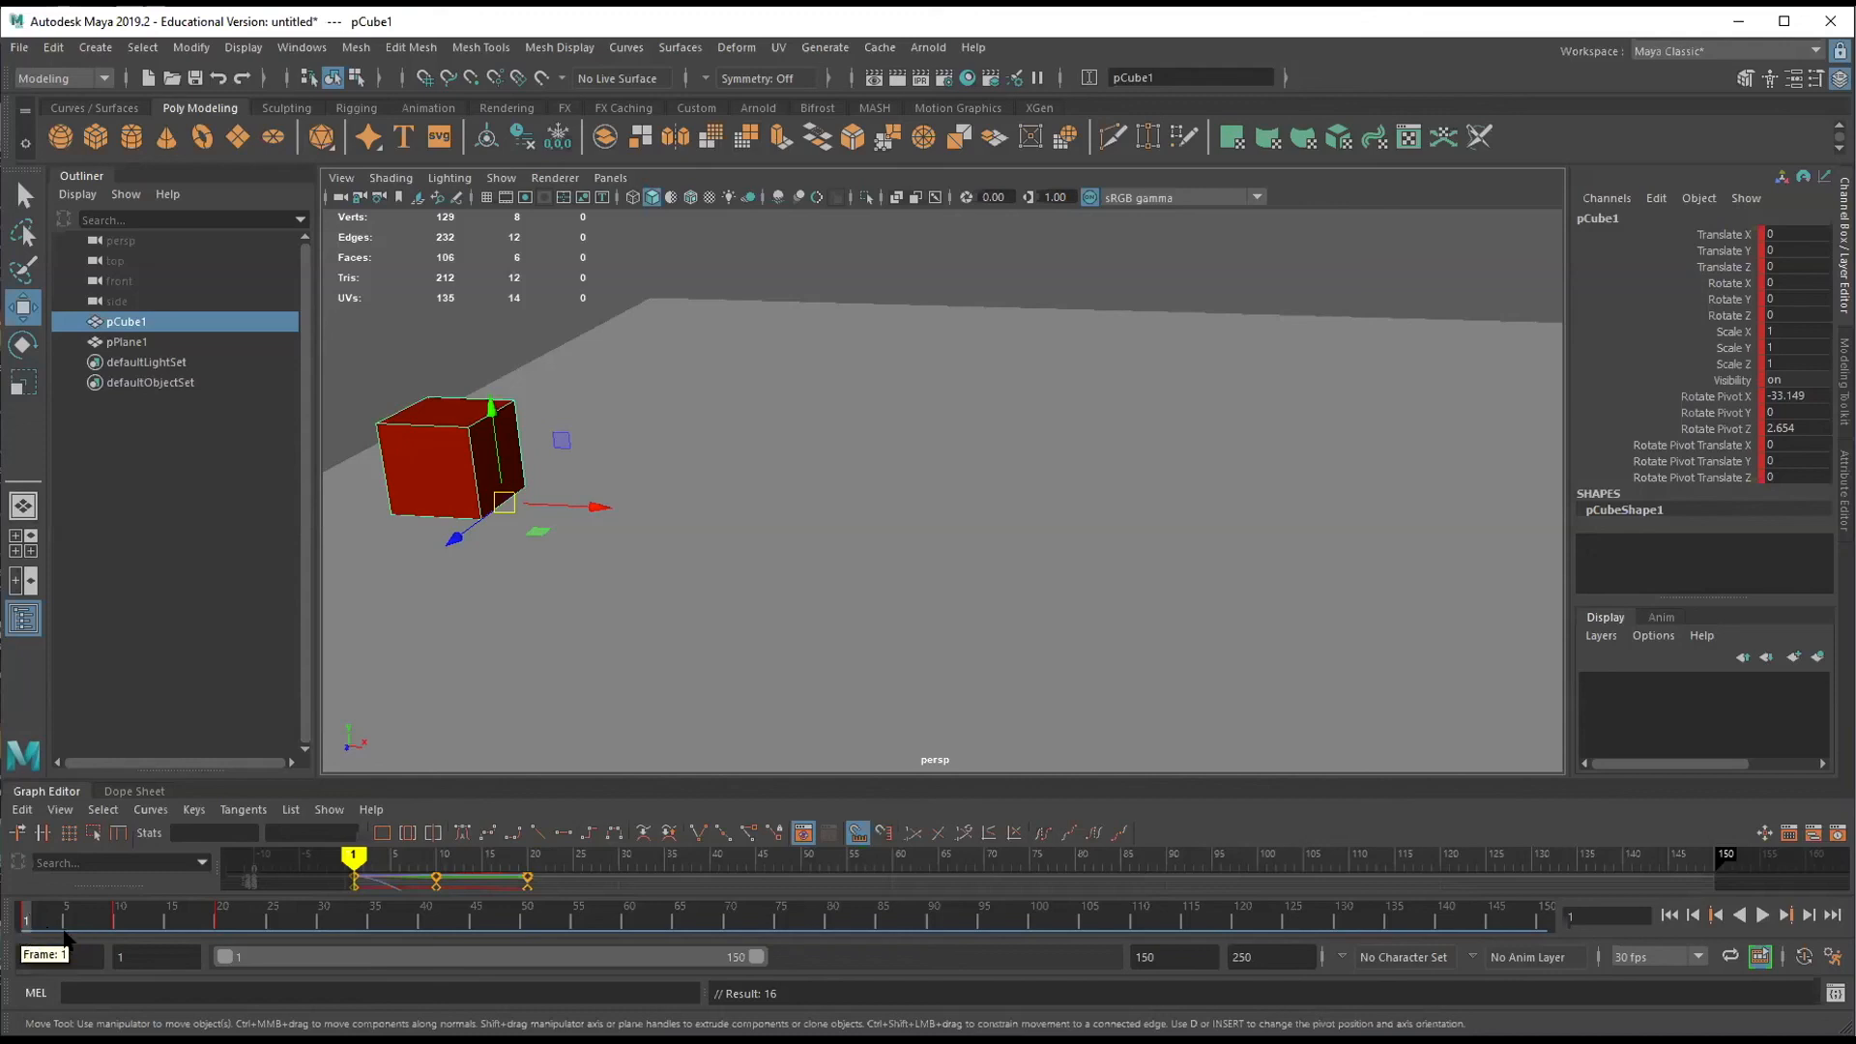
drag(882, 779, 881, 583)
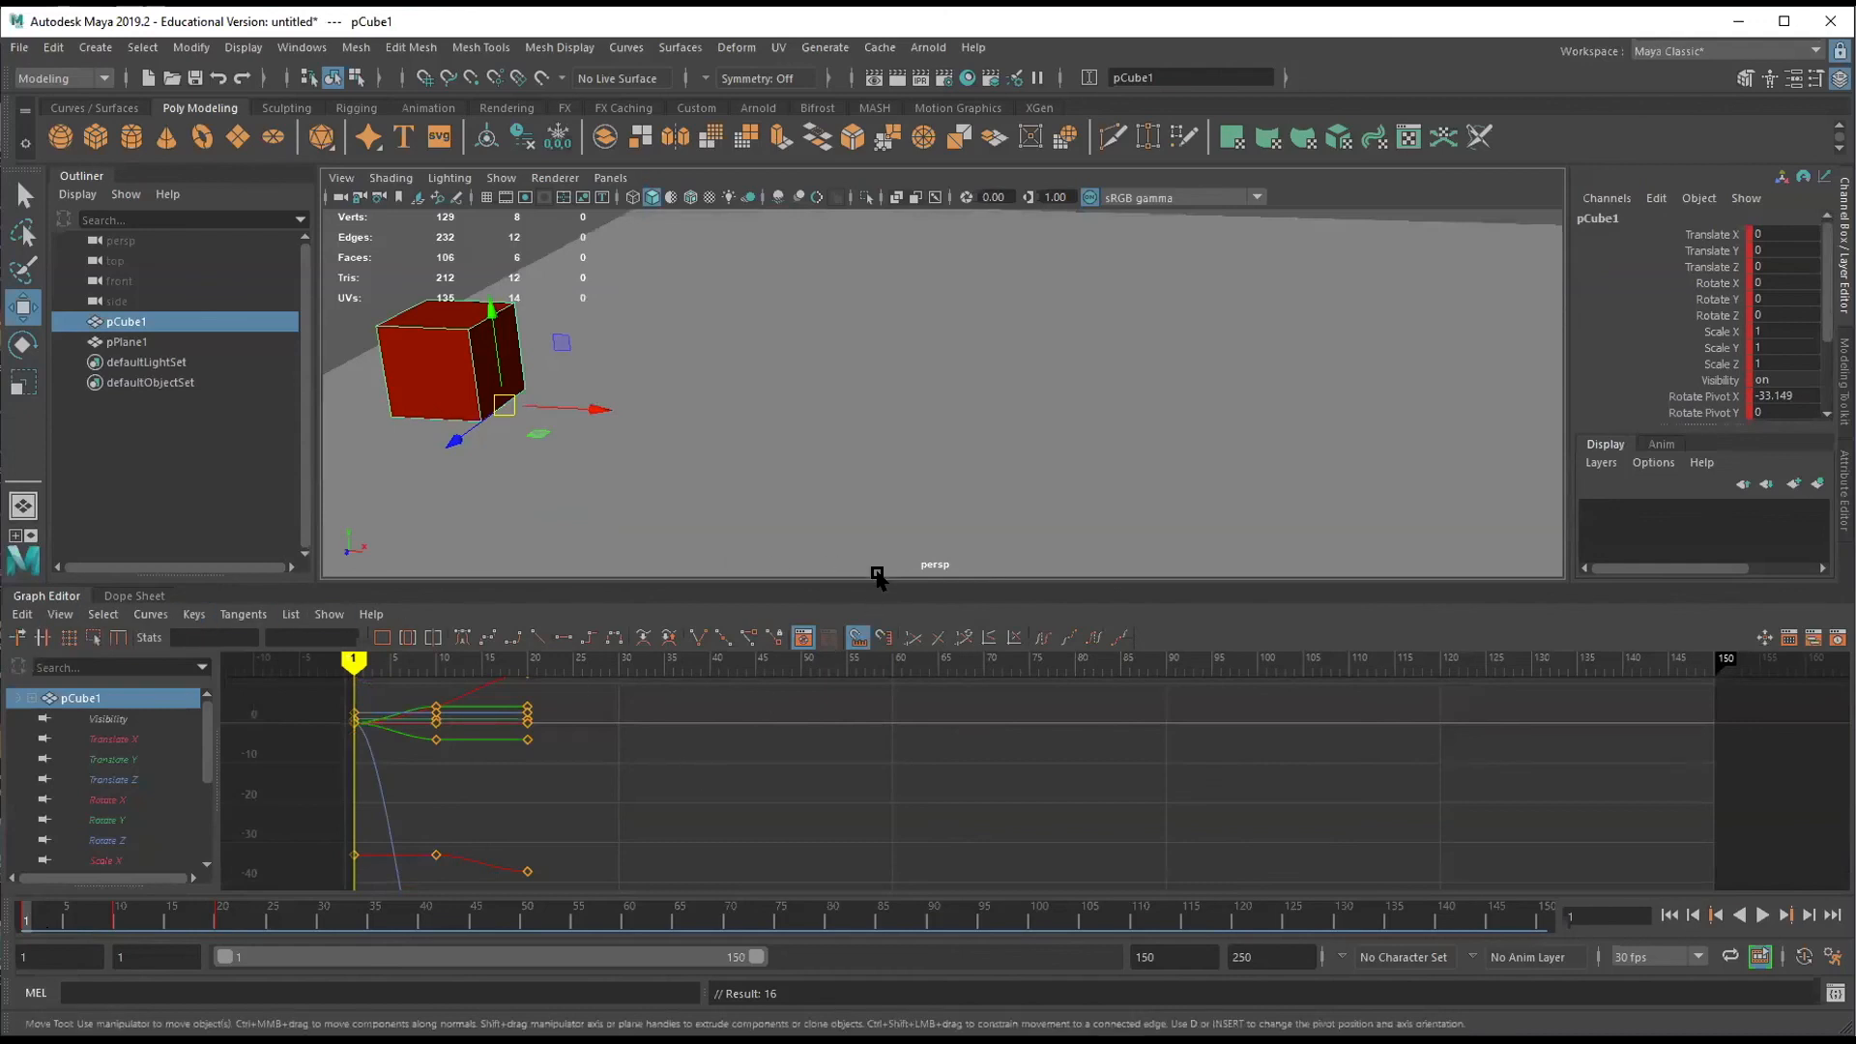
drag(874, 578, 879, 519)
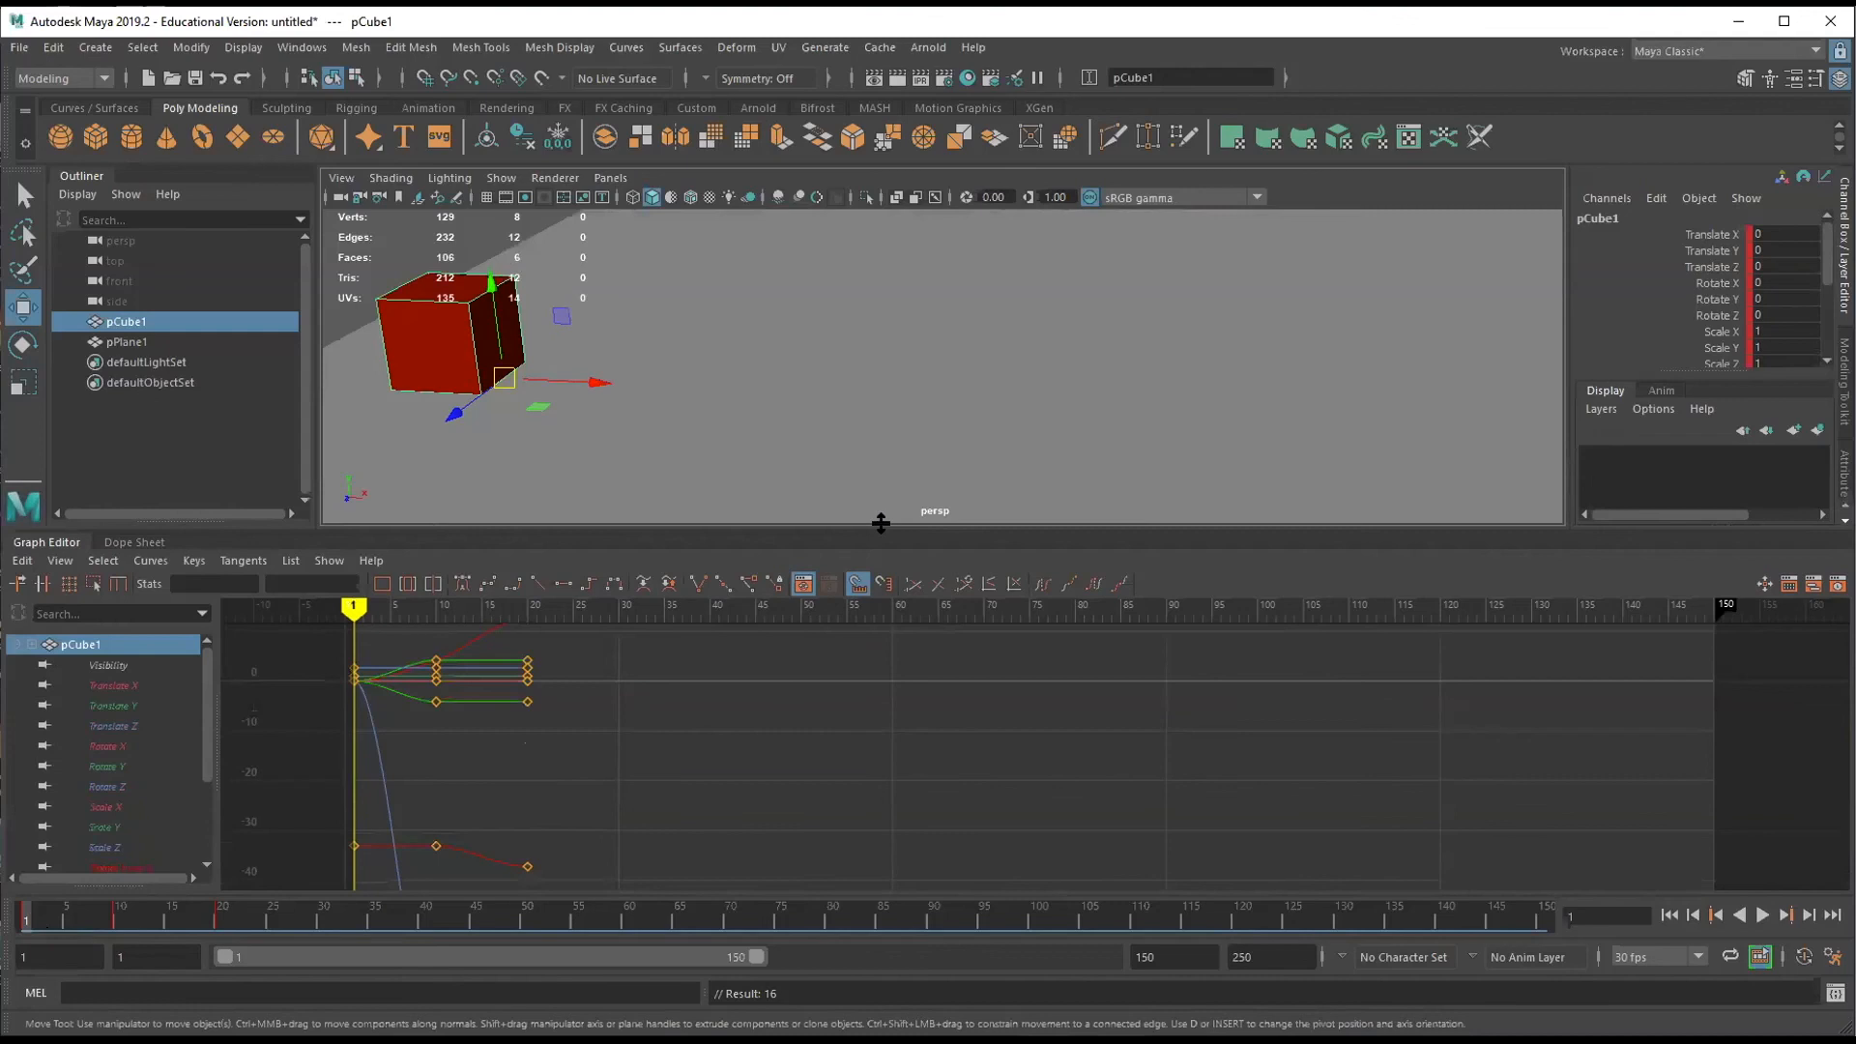
key(a)
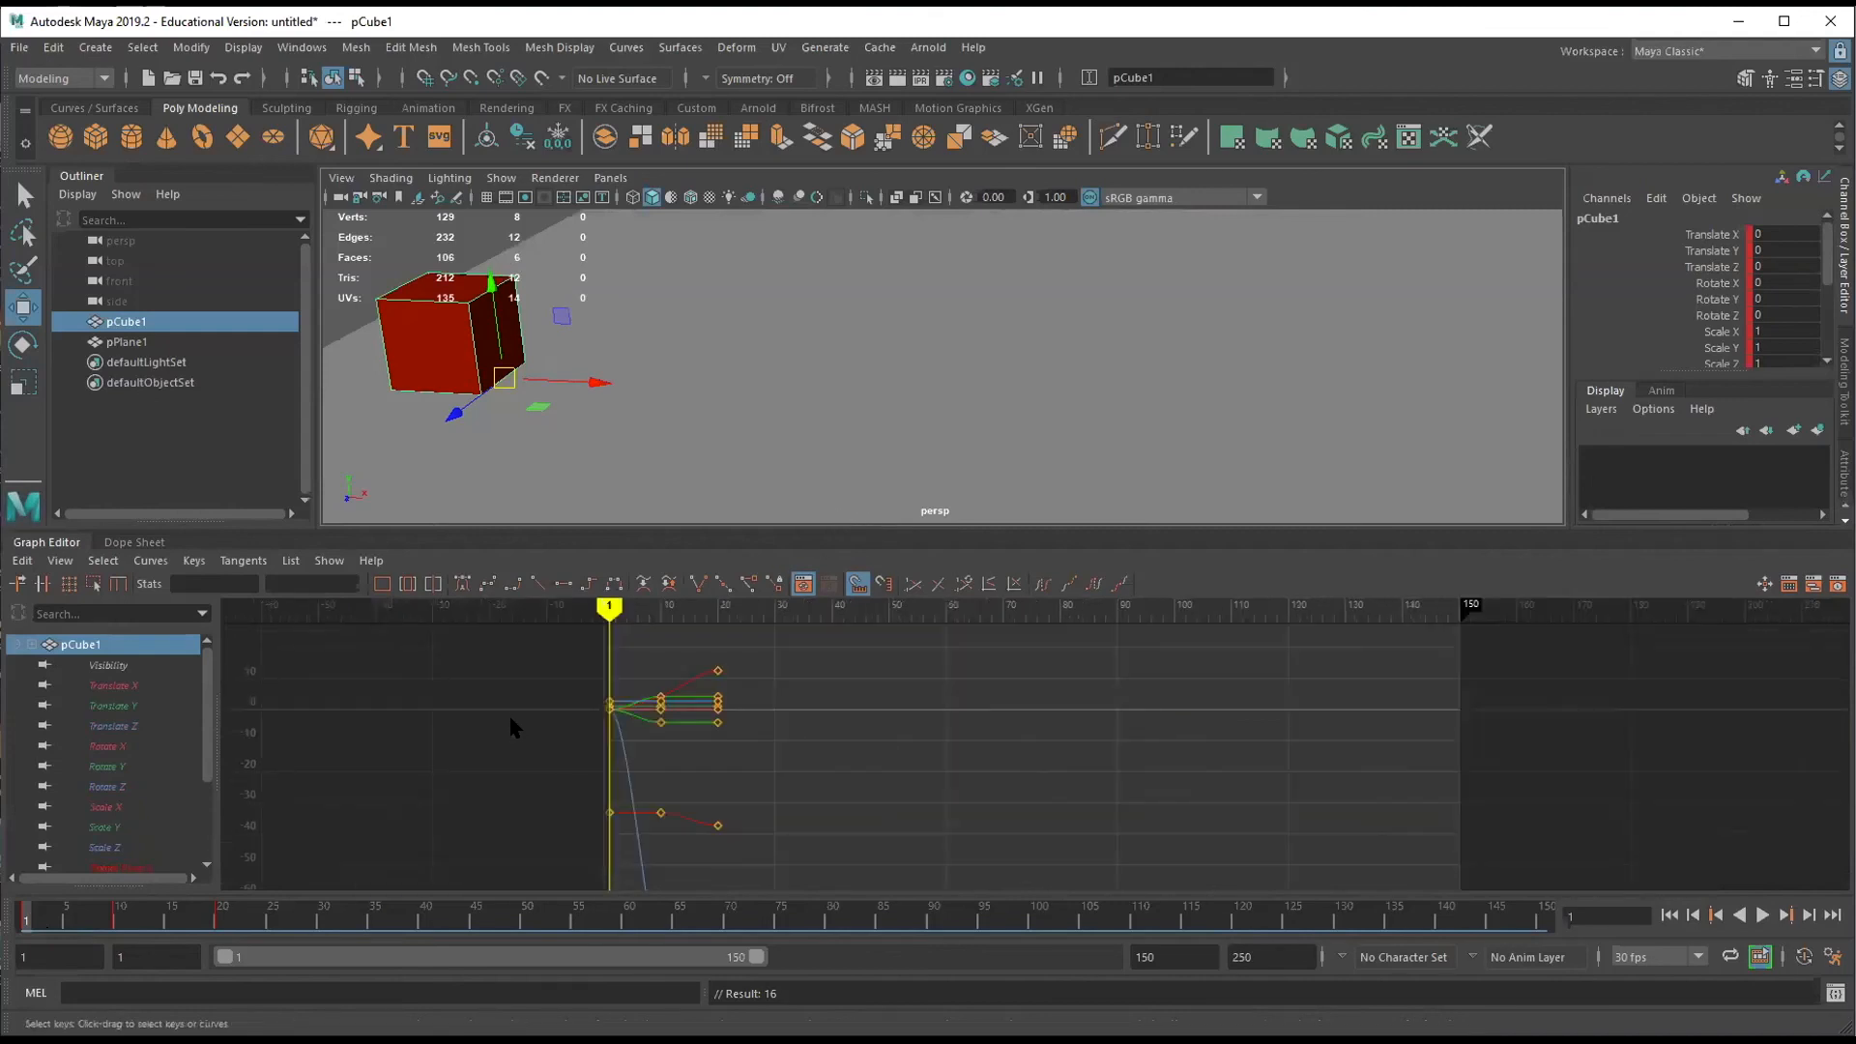
mouse_move(213, 748)
mouse_down()
mouse_move(213, 824)
mouse_move(215, 725)
mouse_up()
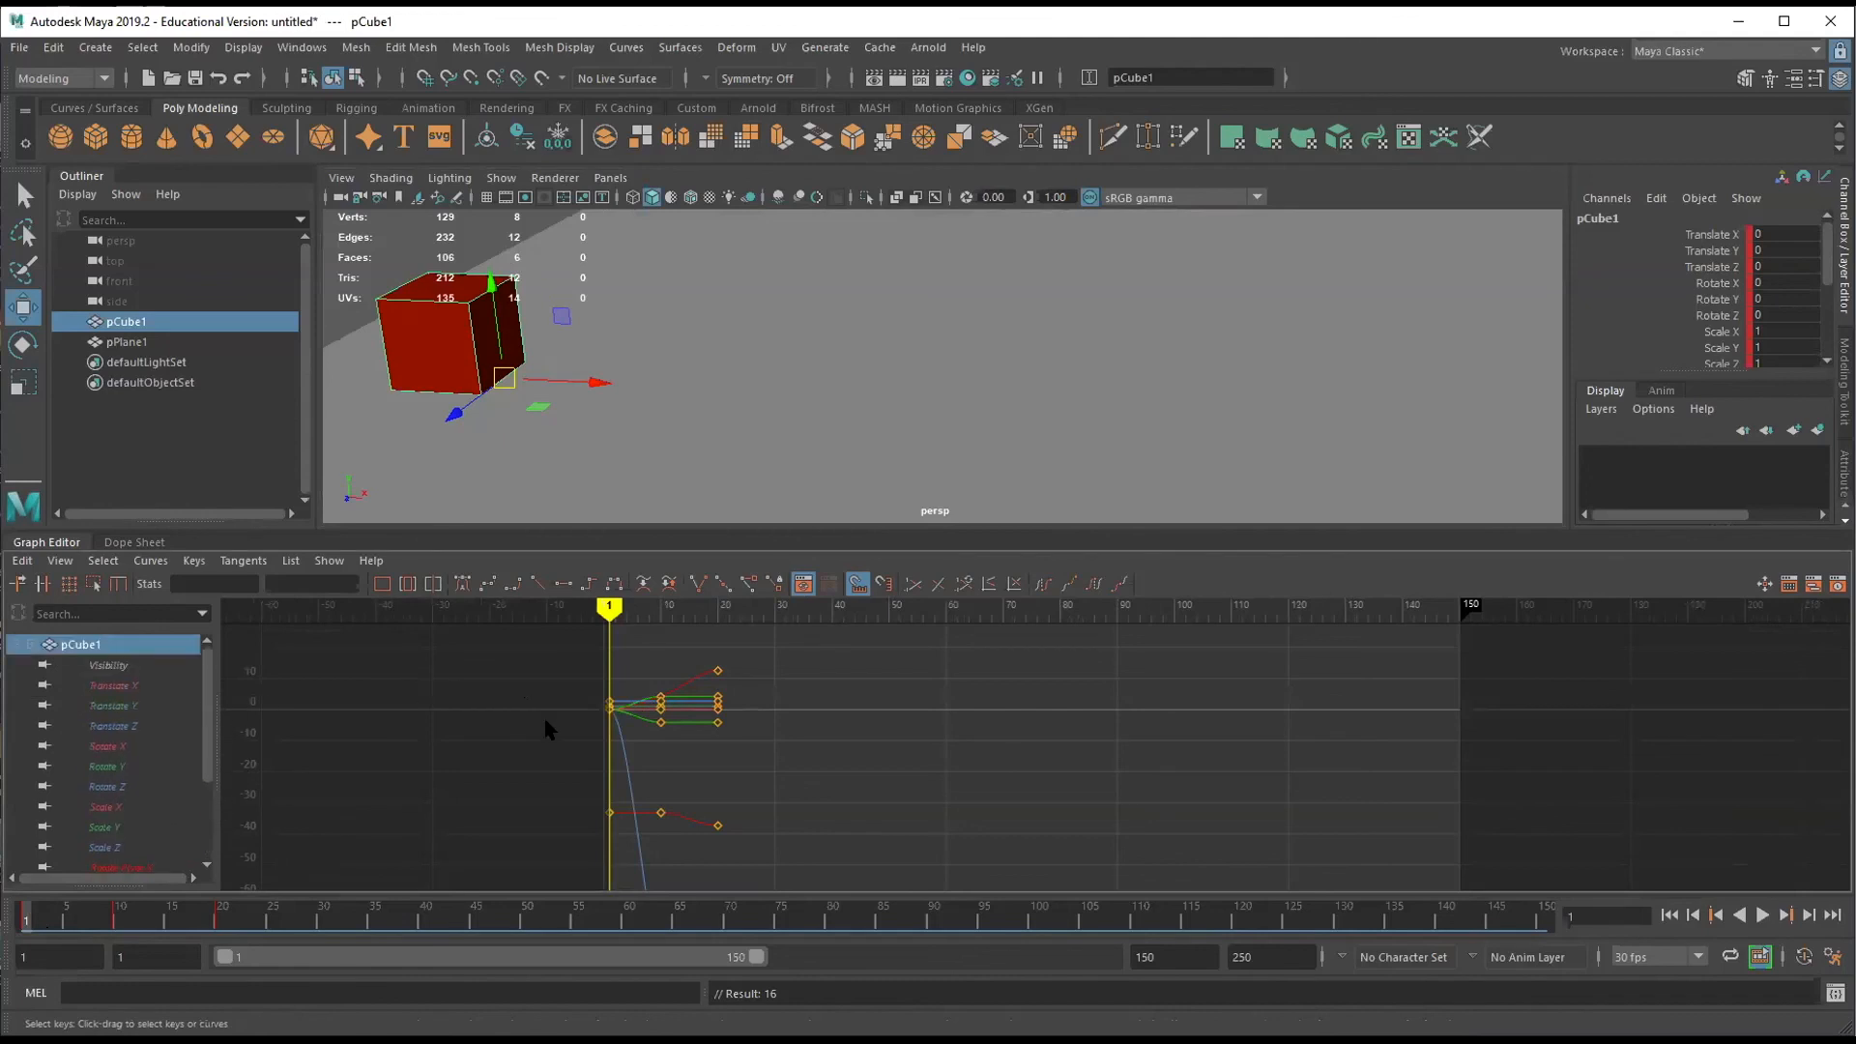
scroll(672, 695, up, 3)
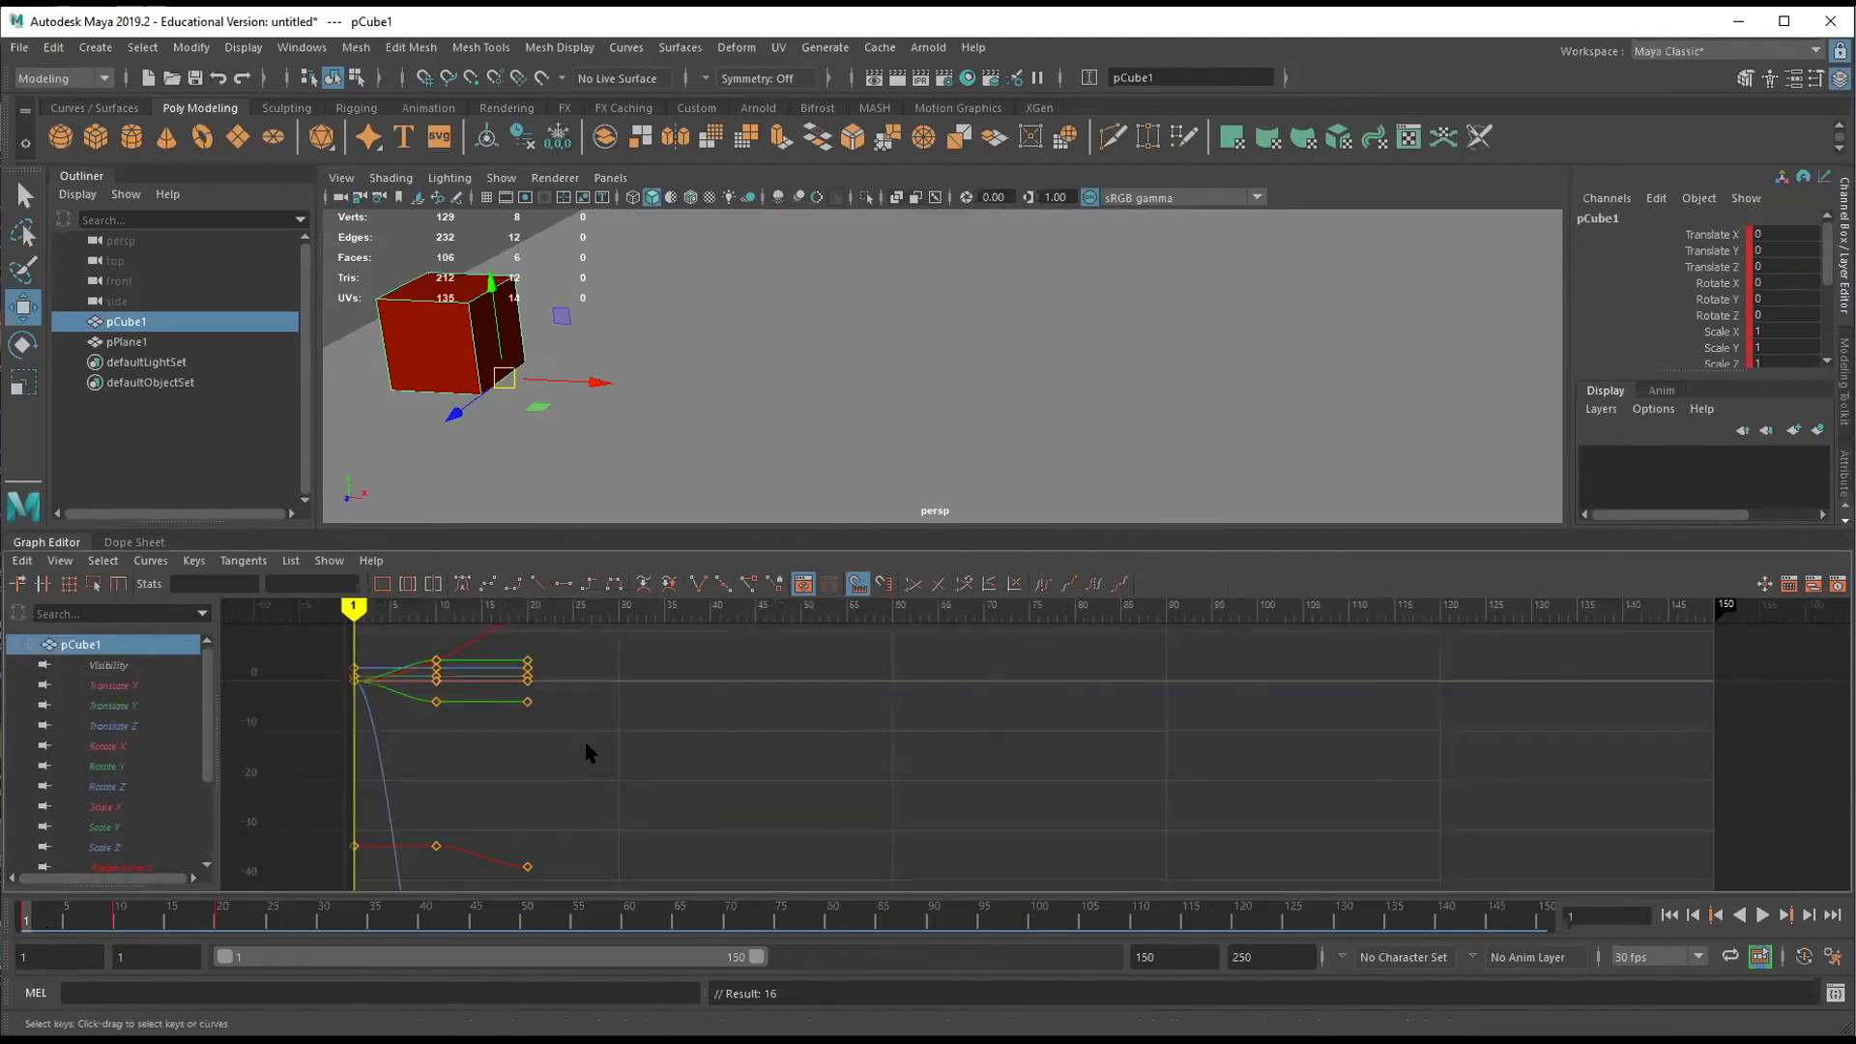
alt+middle_drag(525, 696, 803, 746)
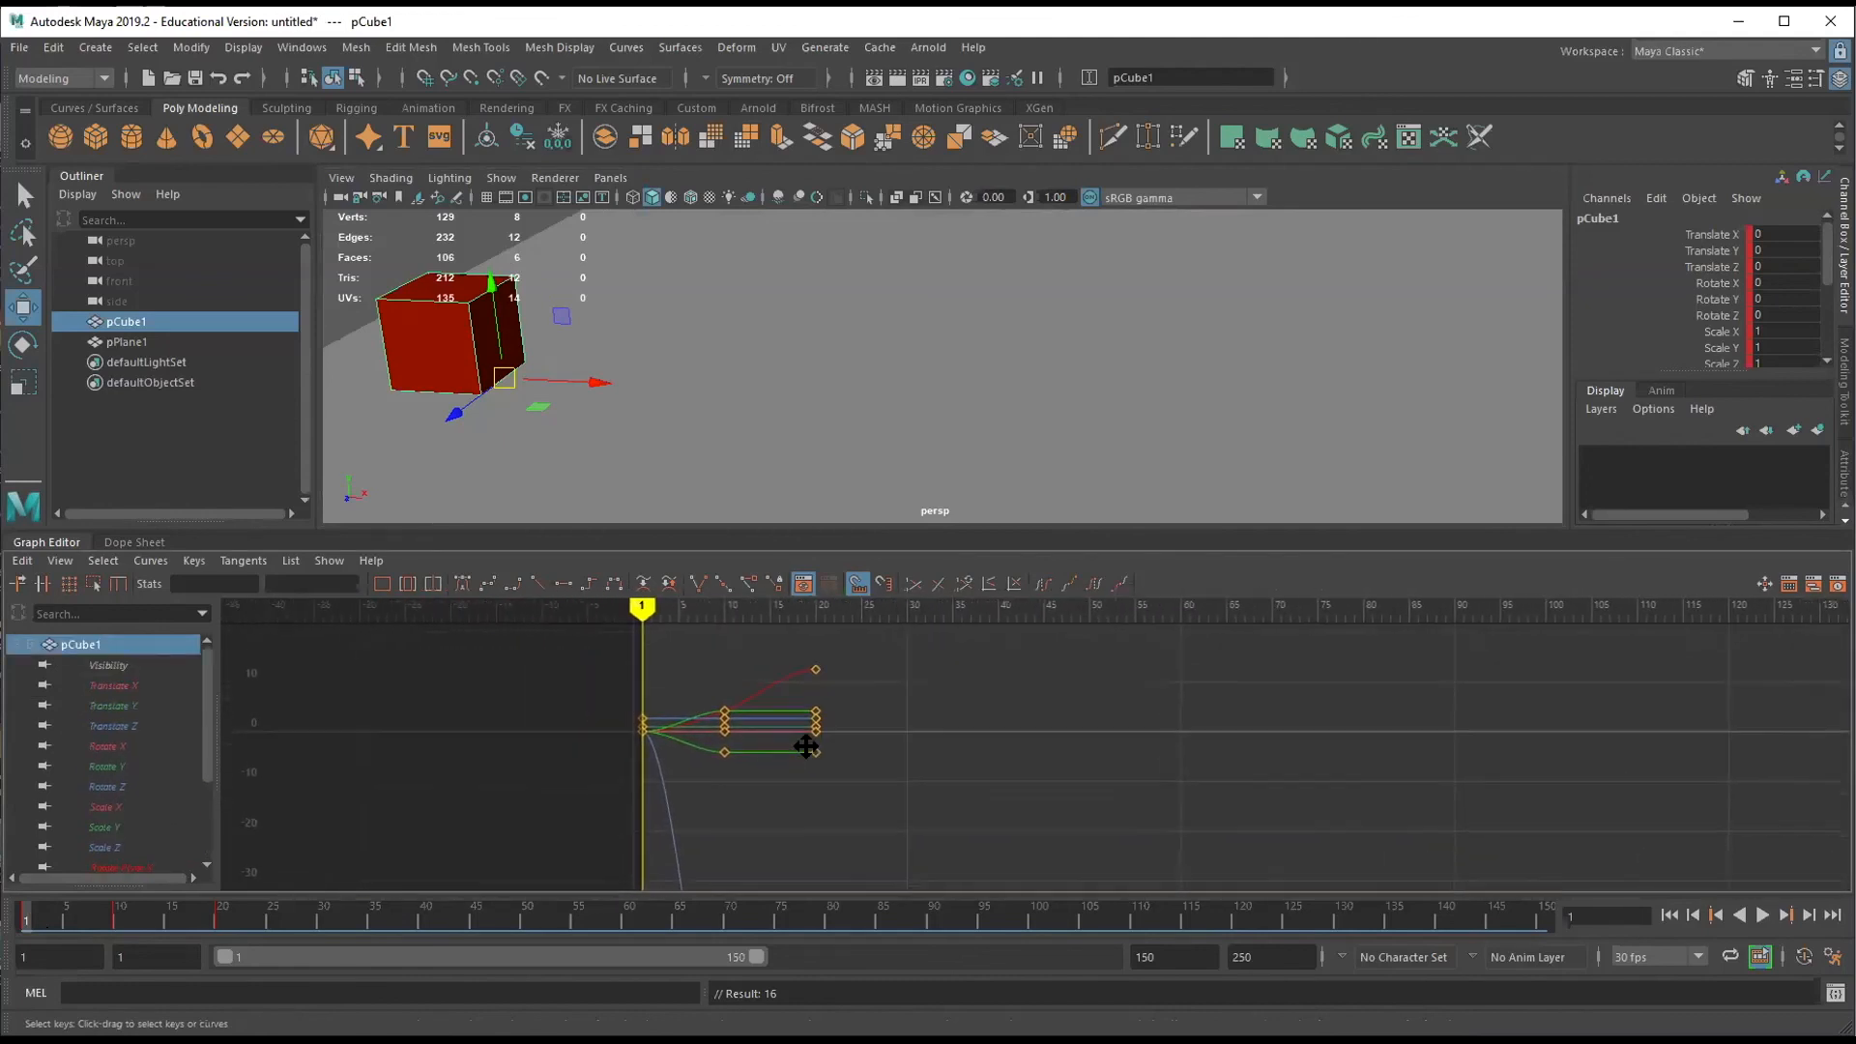
drag(208, 773, 207, 851)
Set Stepped tangents on all keys of the Rotate Pivot and Rotate Pivot Translate curves, X to Z, and play the animation.
click(142, 747)
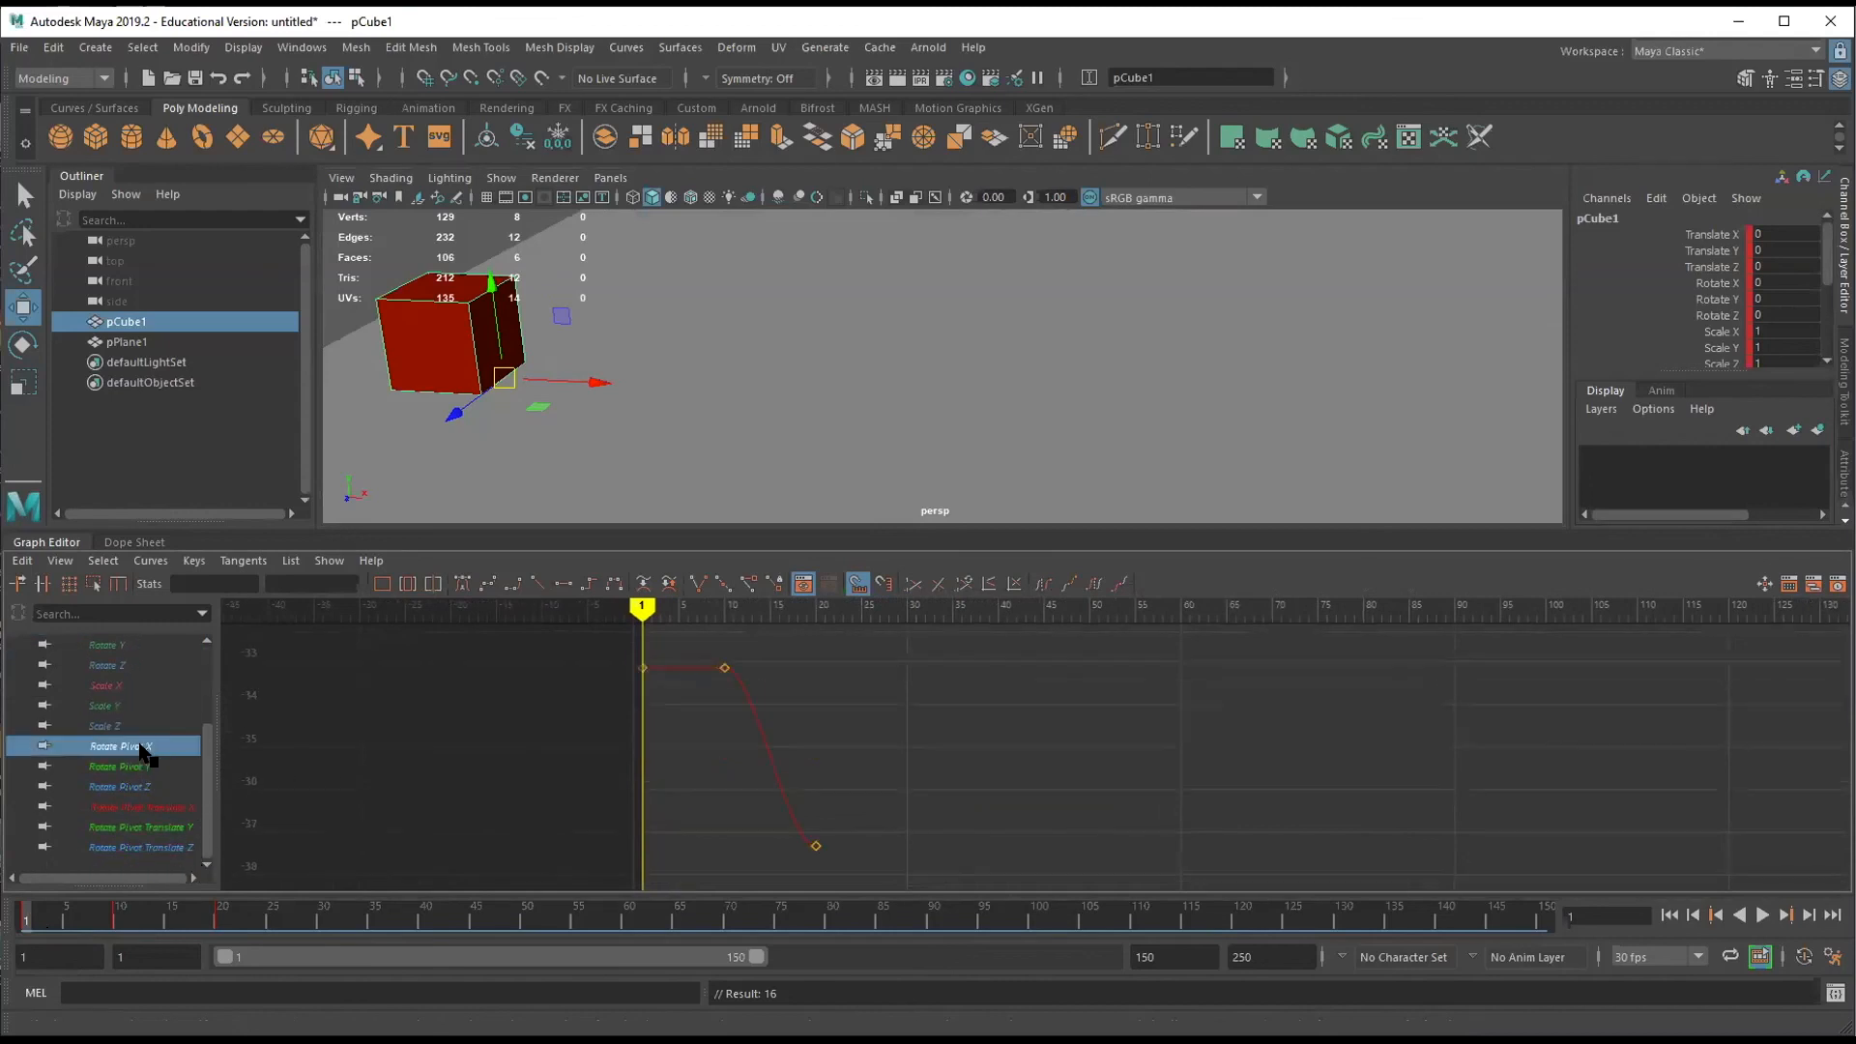
shift+click(133, 848)
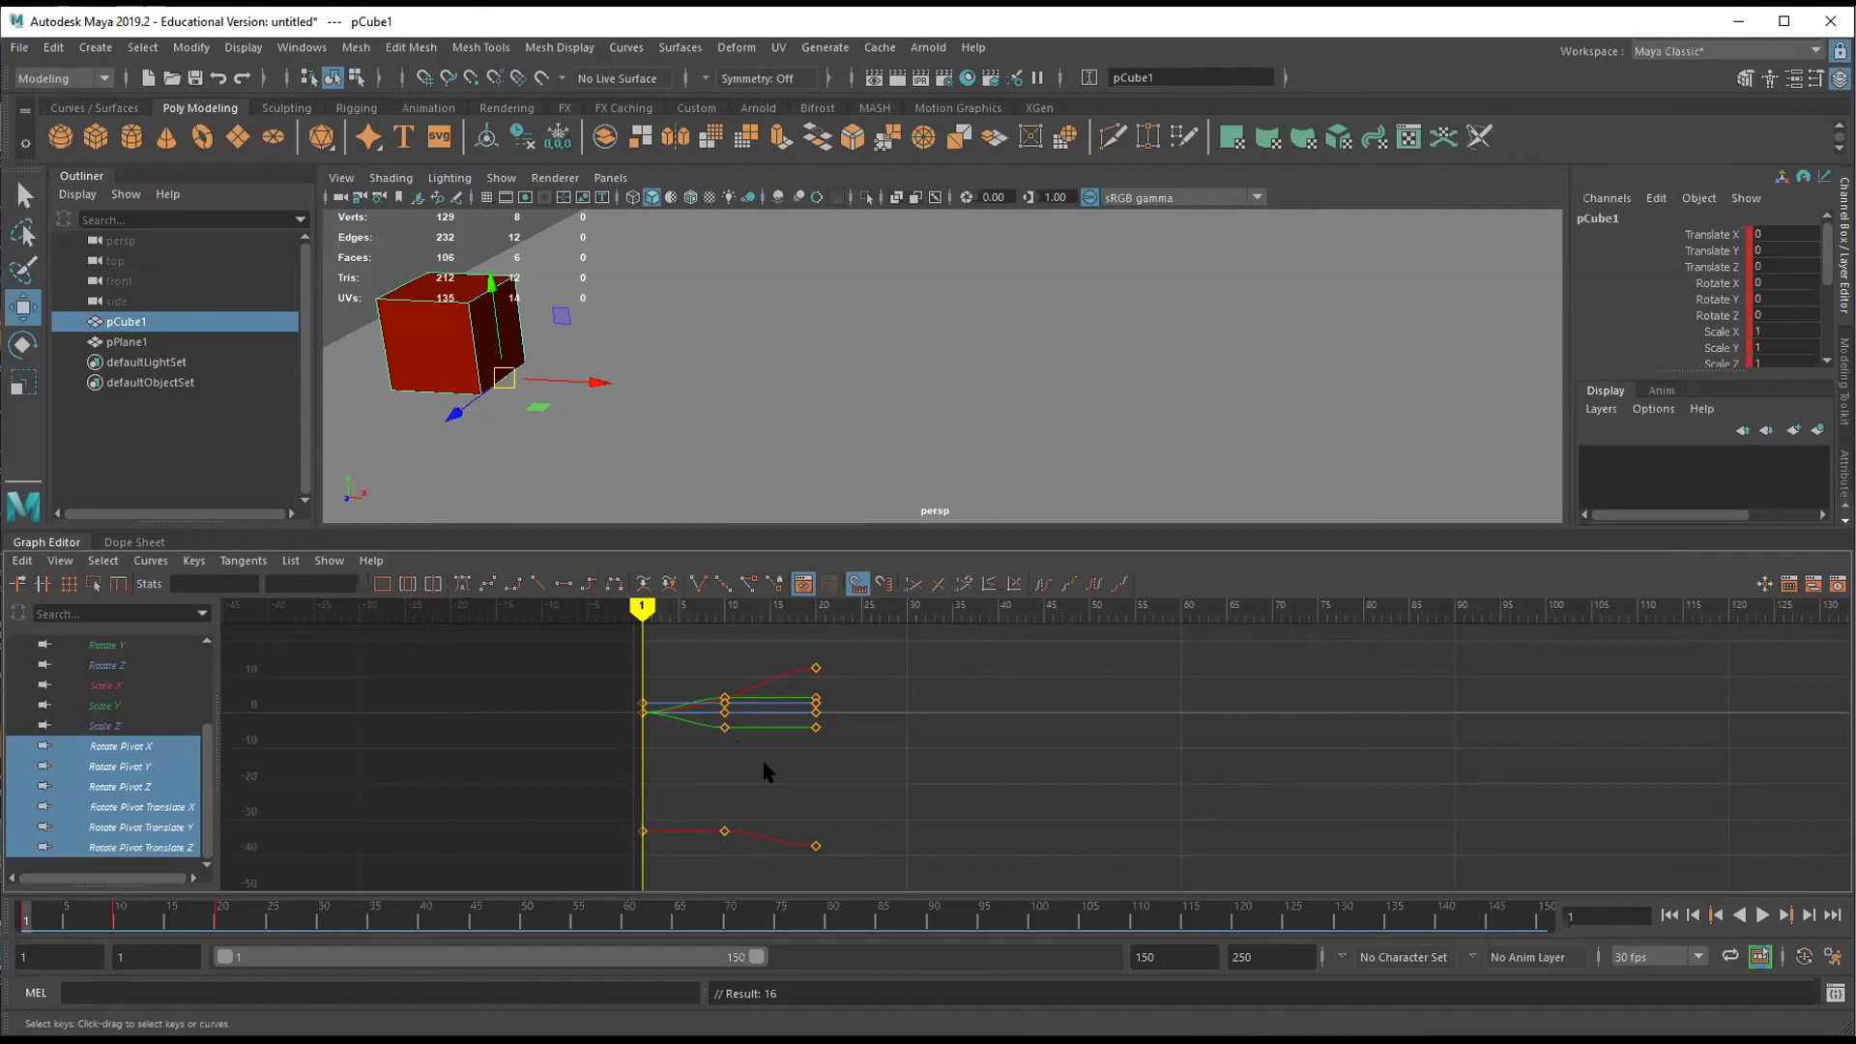
drag(885, 867, 613, 655)
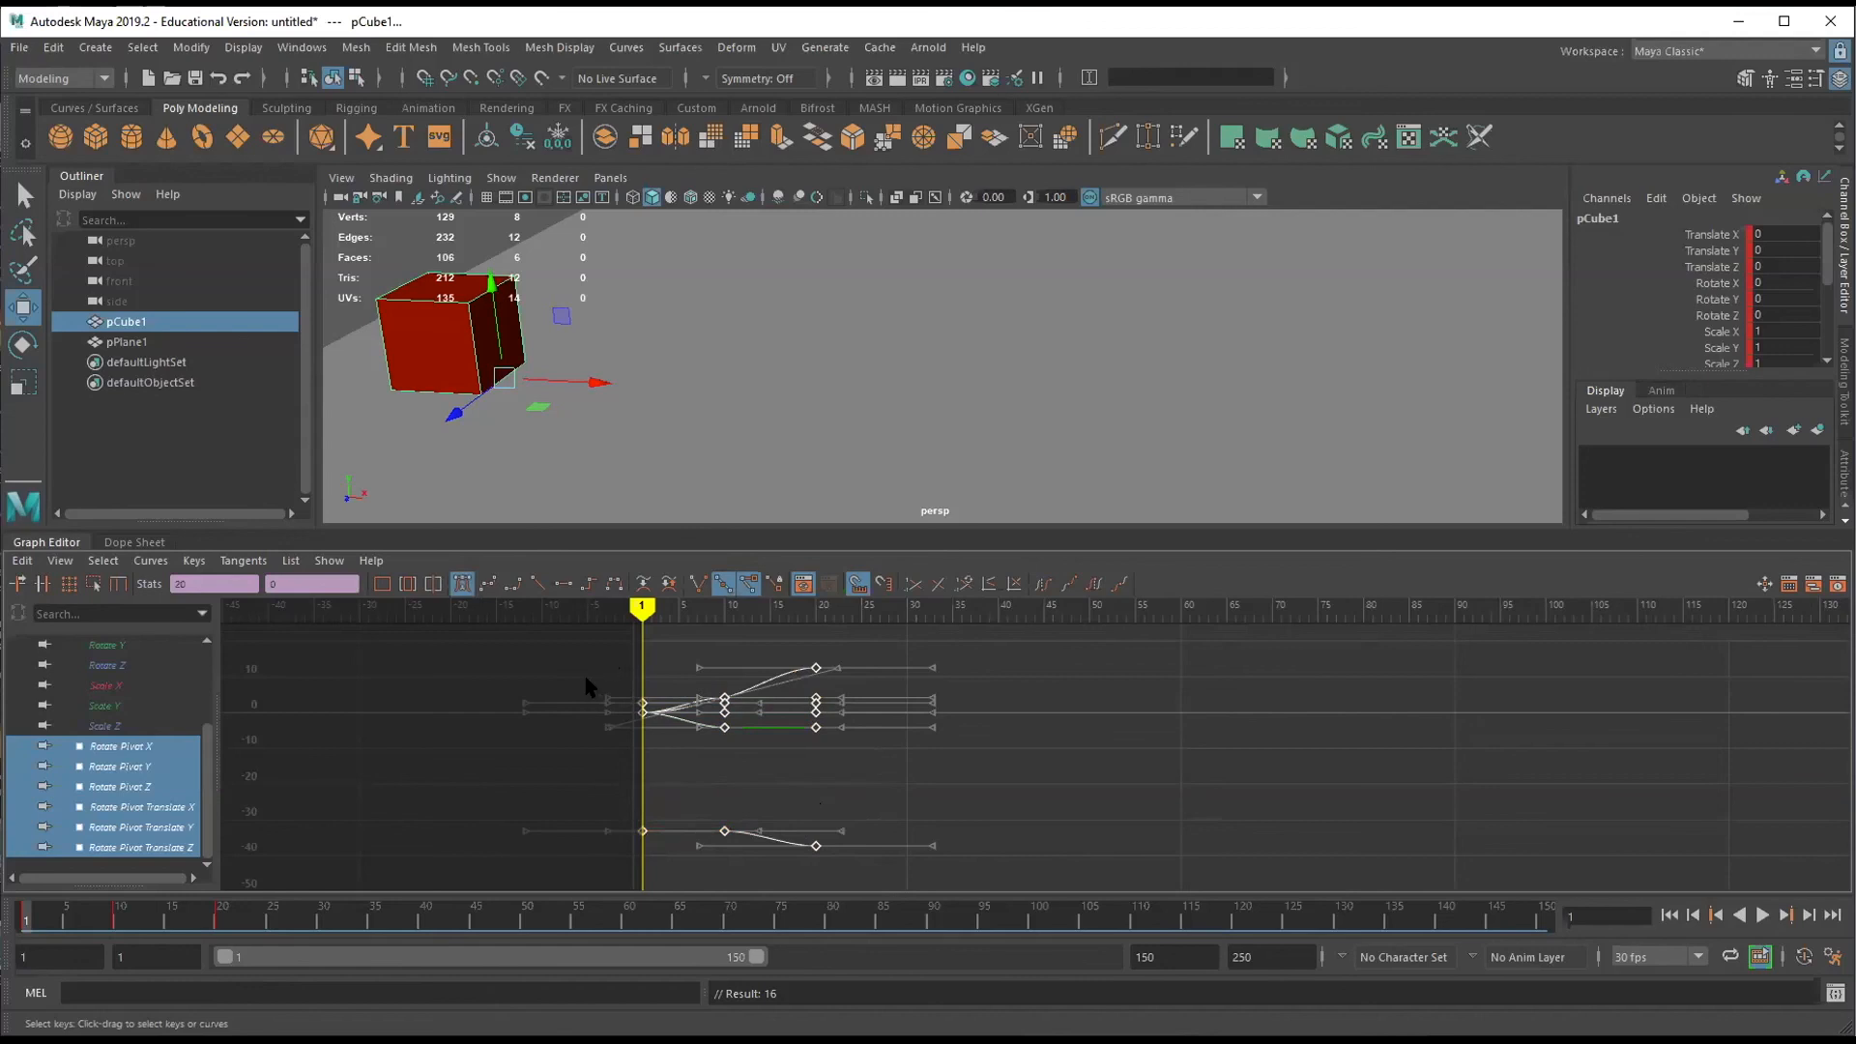
click(246, 563)
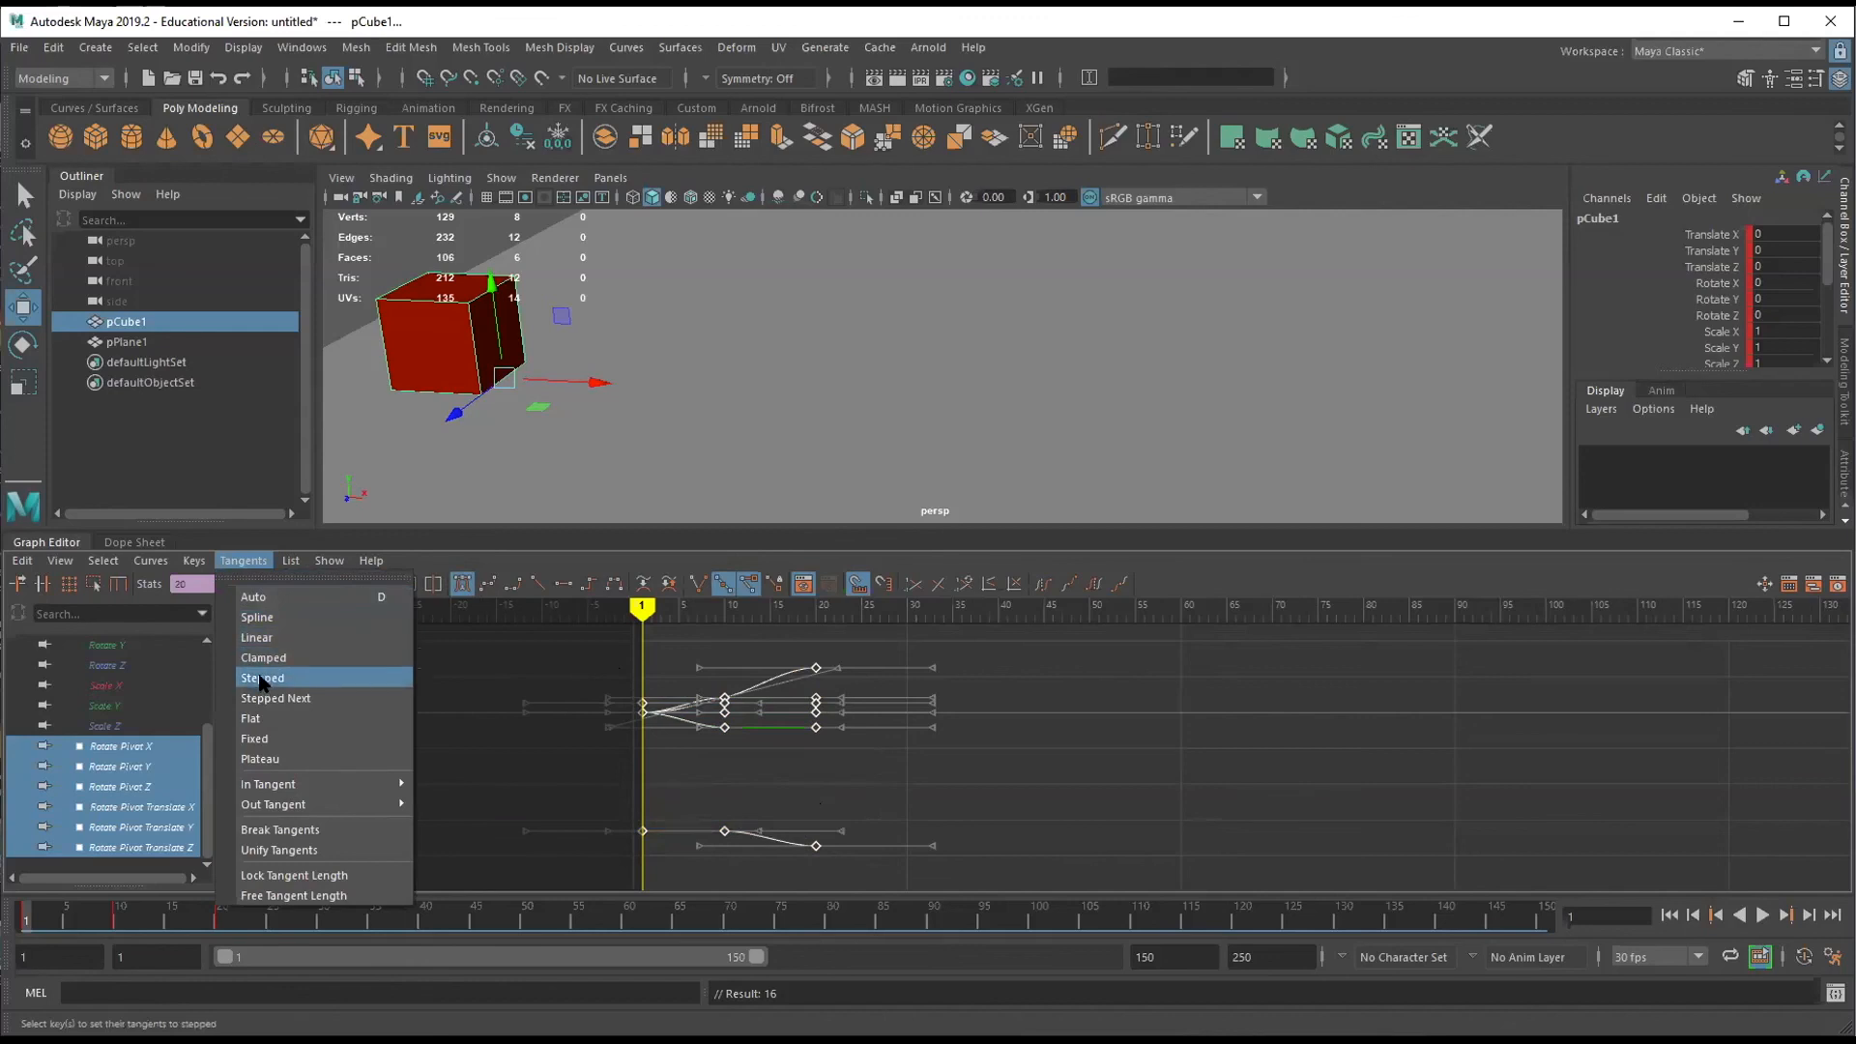
click(261, 679)
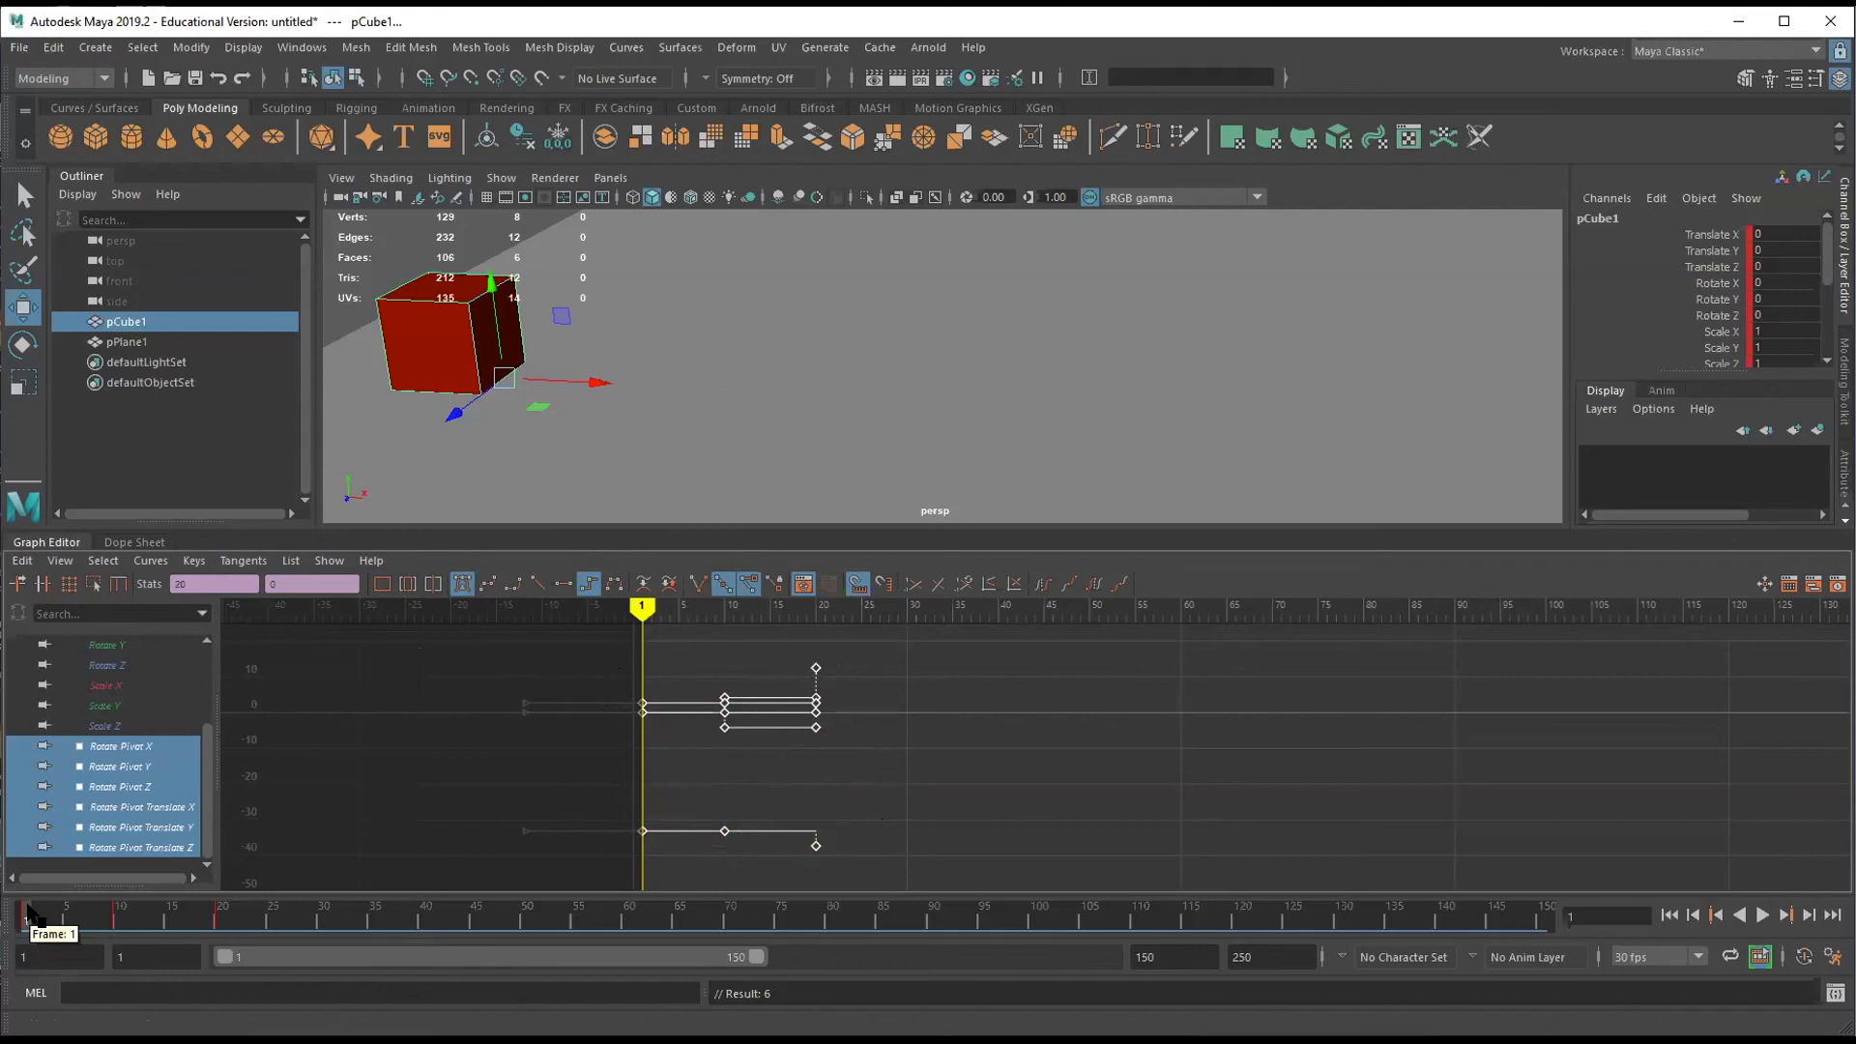
key(alt+v)
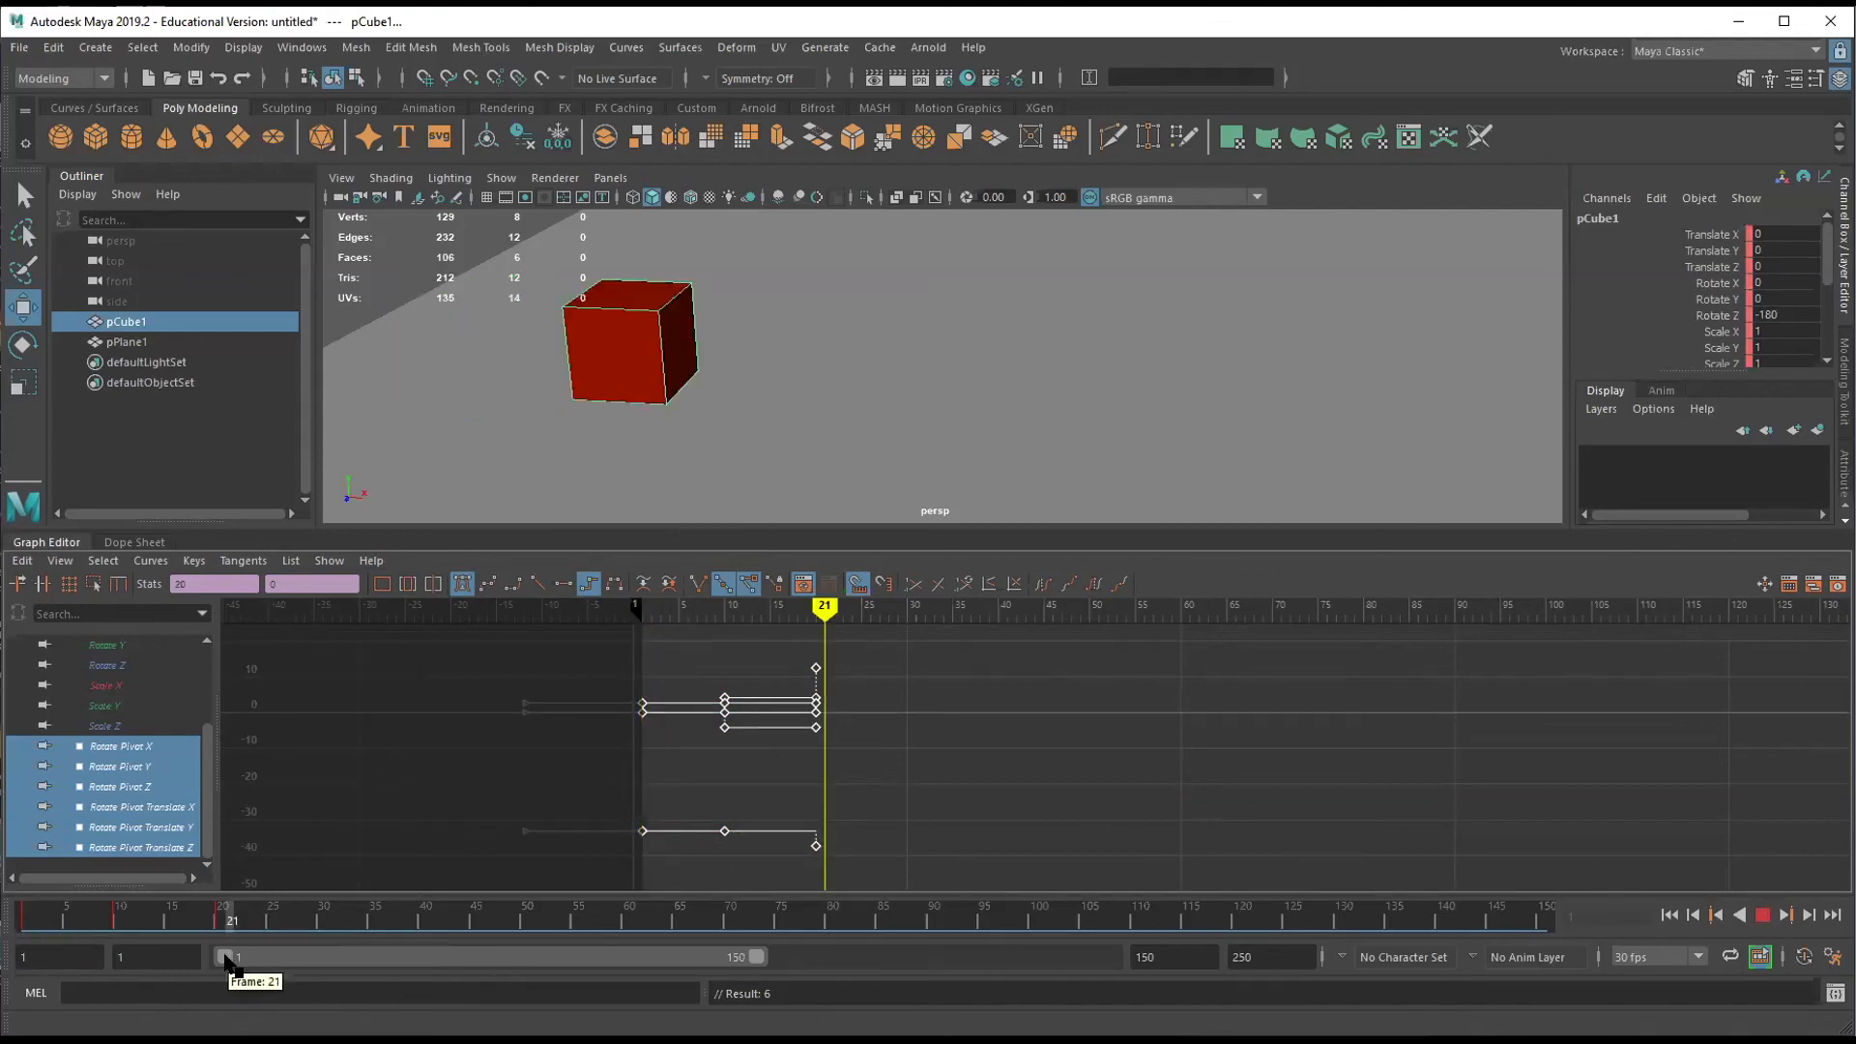